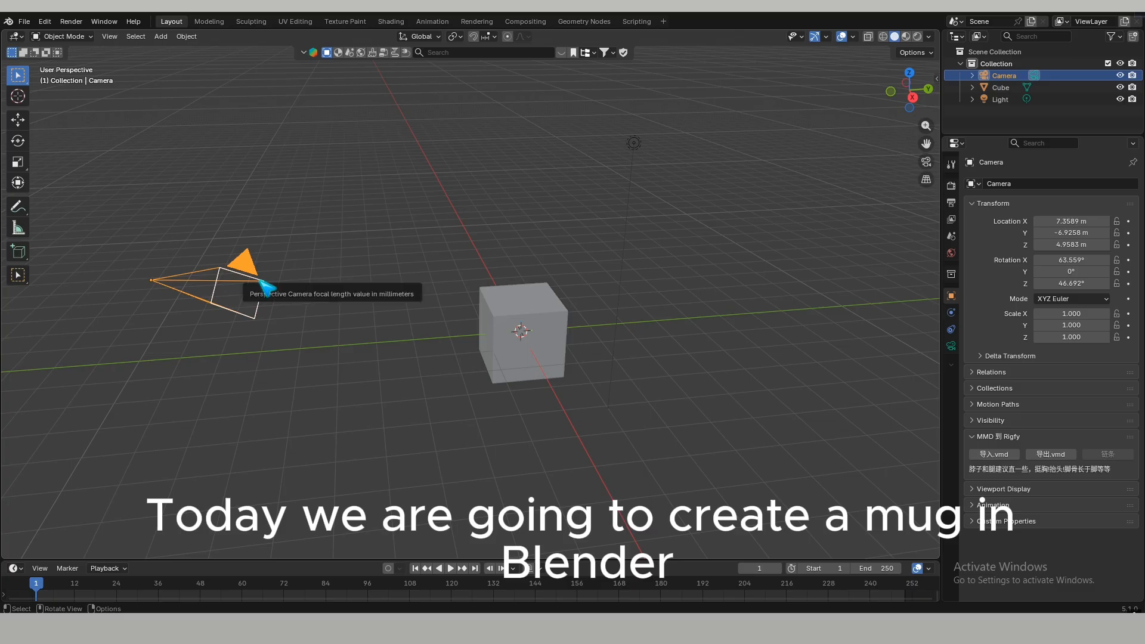
# - Delete the default camera, cube and light from the scene
pyautogui.press('Delete')
pyautogui.click(545, 303)
pyautogui.press('Delete')
pyautogui.click(632, 144)
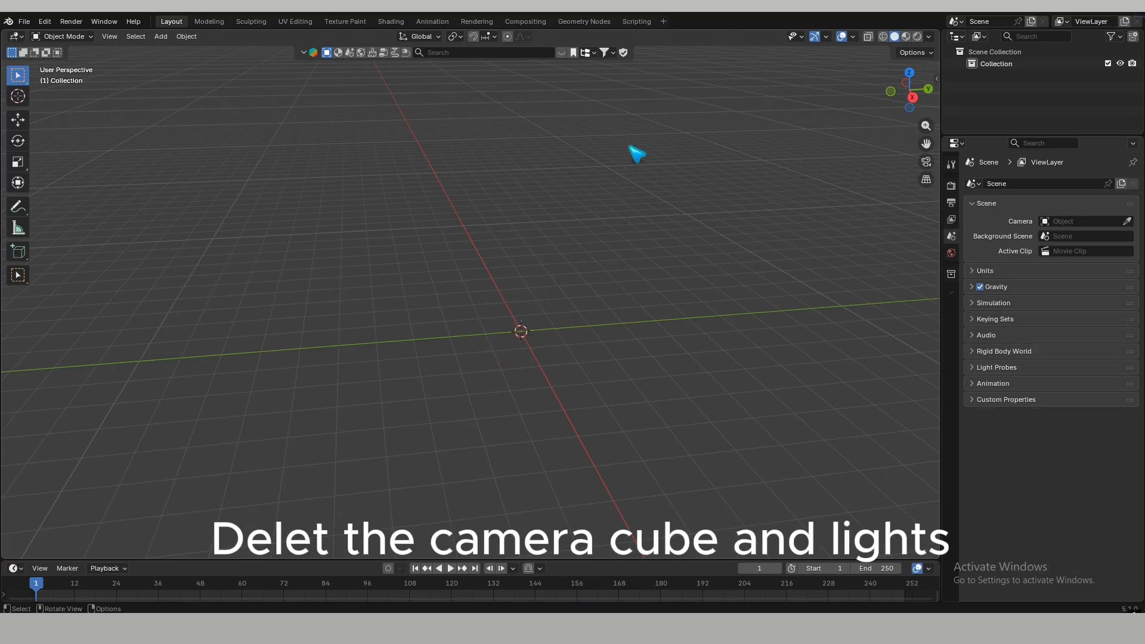
pyautogui.press('Delete')
# - Add a cylinder mesh and set its vertex count to 22
pyautogui.hotkey('shift', 'a')
pyautogui.moveTo(512, 341)
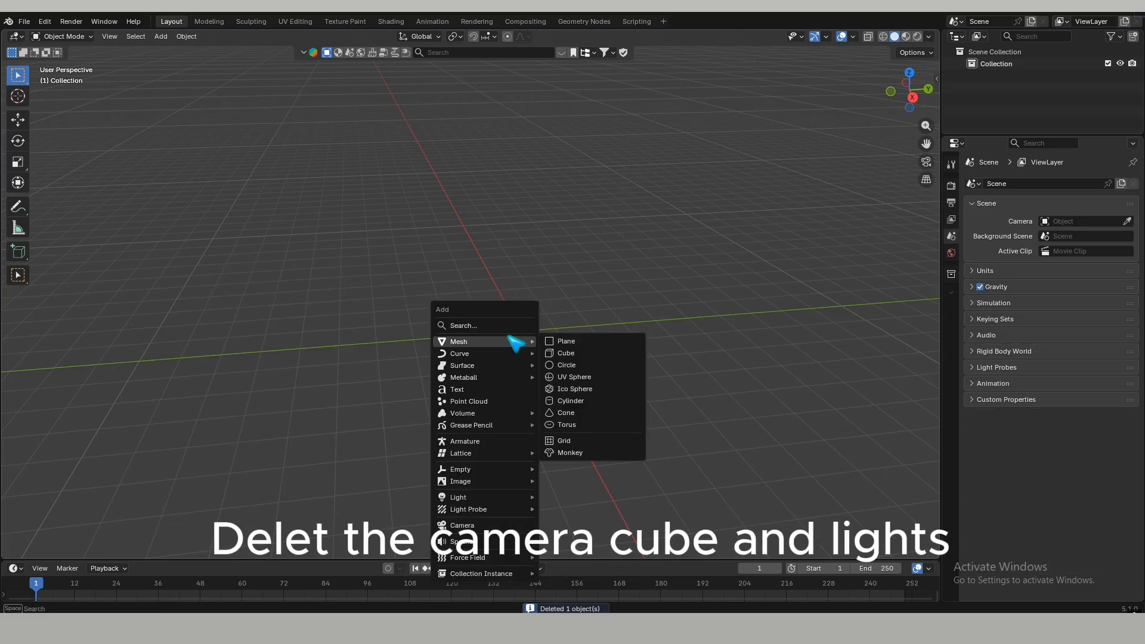
pyautogui.click(590, 401)
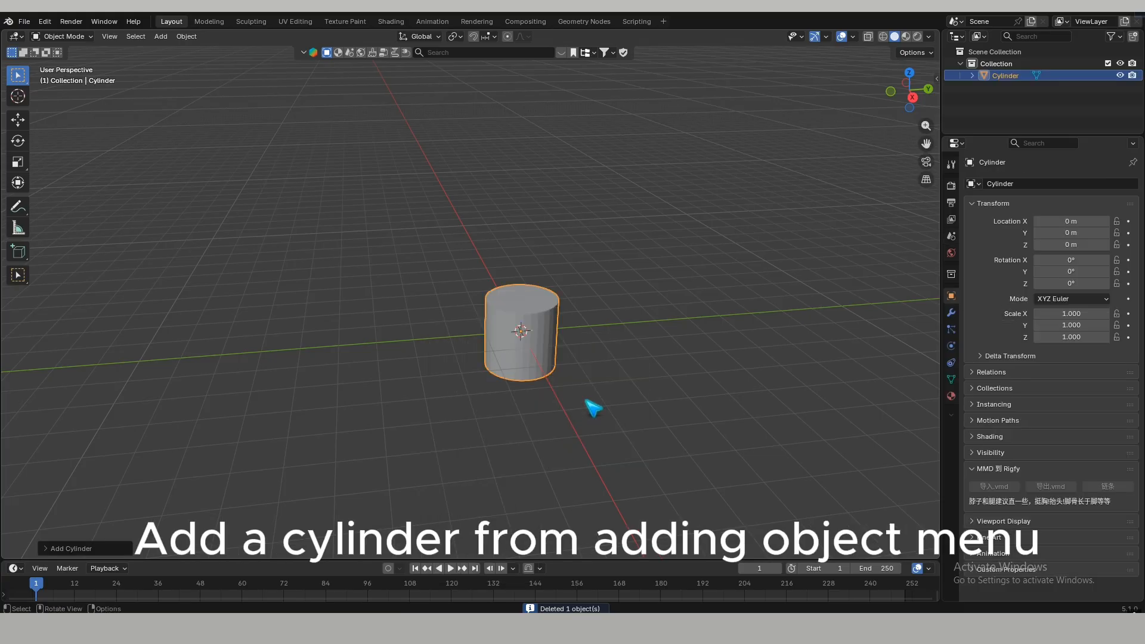
pyautogui.click(48, 549)
pyautogui.click(167, 405)
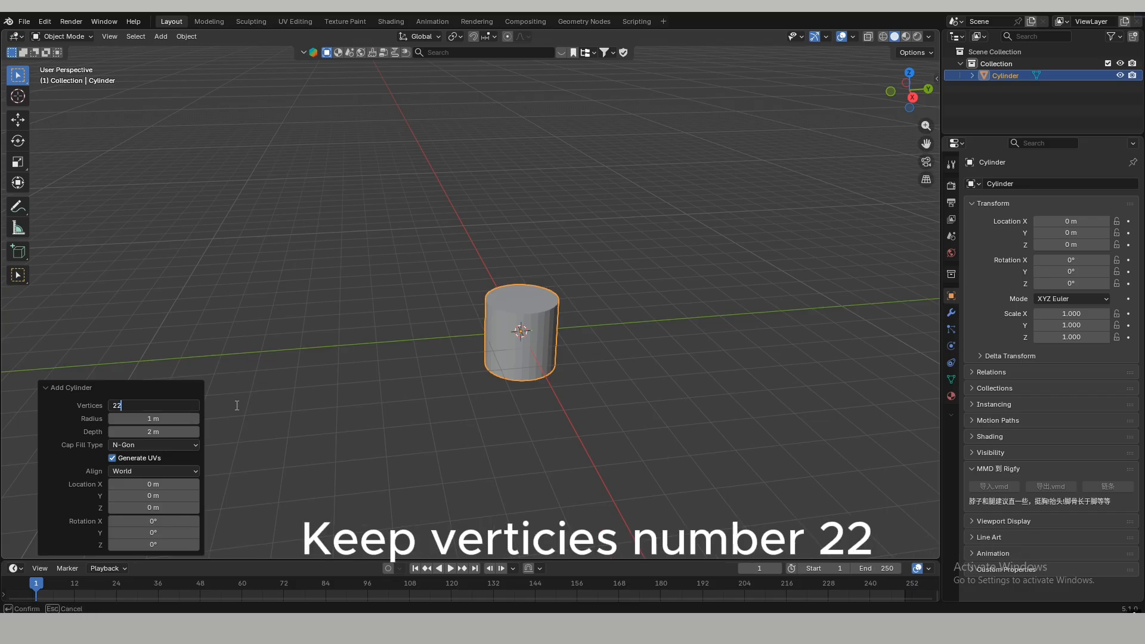
pyautogui.press('Return')
# - Draw horizontal annotation strokes across the upper and lower parts of the cylinder's side in right view, and undo them
pyautogui.scroll(3, 603, 369)
pyautogui.moveTo(599, 404); pyautogui.dragTo(567, 386, button='middle')
pyautogui.scroll(3, 562, 388)
pyautogui.keyDown('shift'); pyautogui.moveTo(591, 443); pyautogui.dragTo(539, 378, button='middle'); pyautogui.keyUp('shift')
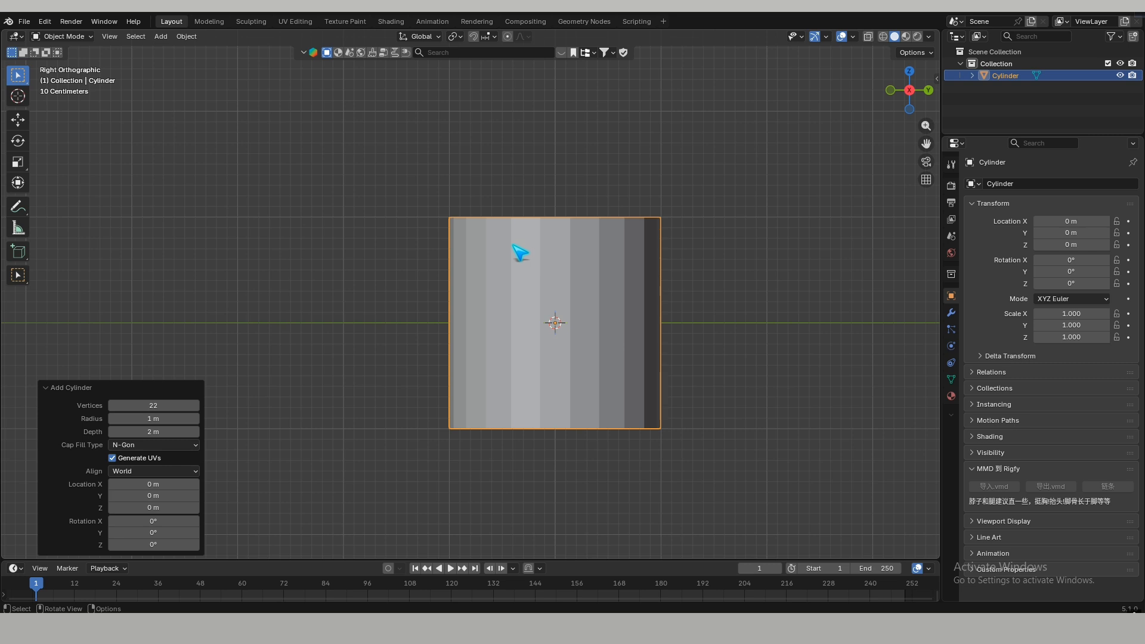
pyautogui.click(18, 207)
pyautogui.moveTo(523, 259); pyautogui.dragTo(621, 263)
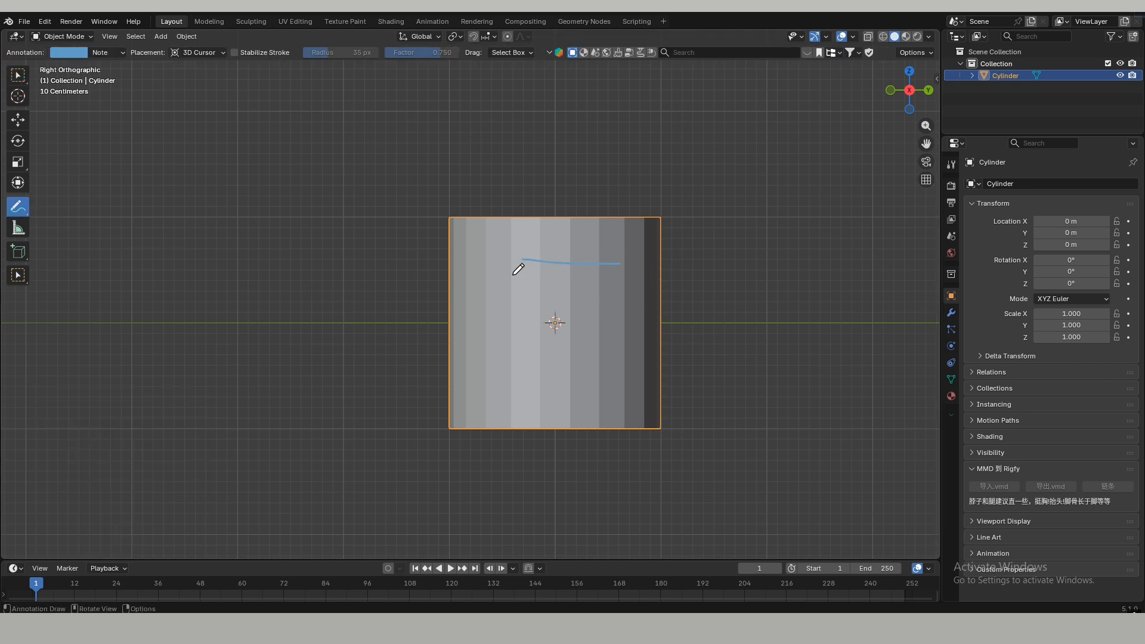
pyautogui.moveTo(513, 280); pyautogui.dragTo(621, 275)
pyautogui.moveTo(524, 394); pyautogui.dragTo(626, 401)
pyautogui.moveTo(516, 413); pyautogui.dragTo(616, 411)
pyautogui.hotkey('ctrl', 'z')
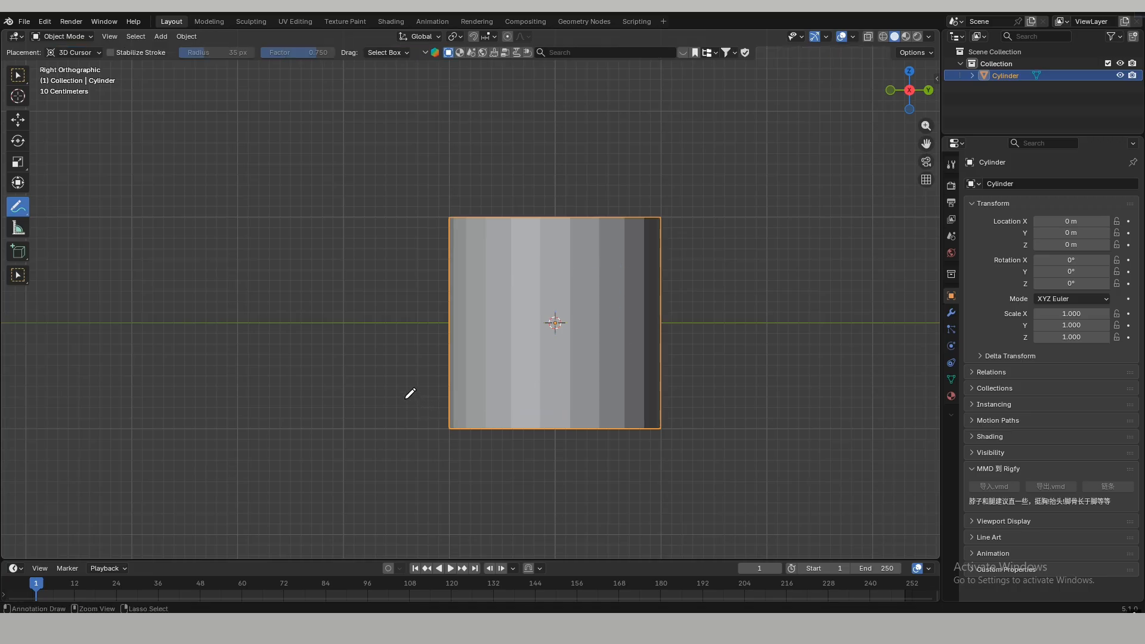
pyautogui.click(18, 75)
pyautogui.click(278, 247)
# - Put the cylinder in Edit Mode with face selection and delete its top face
pyautogui.moveTo(277, 246); pyautogui.dragTo(447, 310, button='middle')
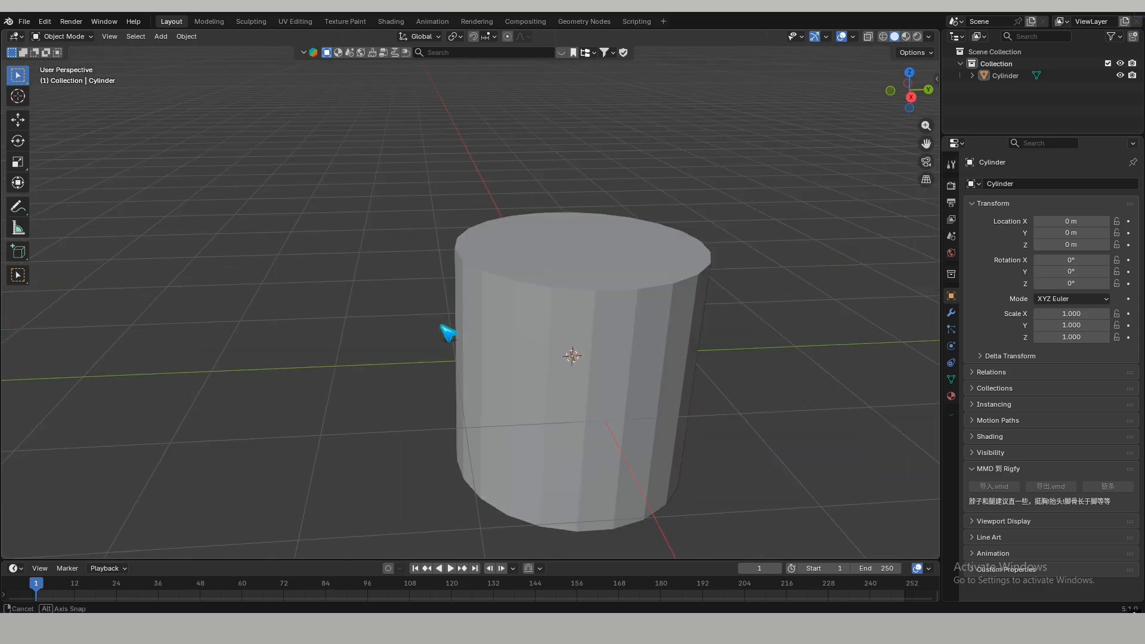
pyautogui.click(605, 352)
pyautogui.moveTo(606, 353); pyautogui.dragTo(534, 299, button='middle')
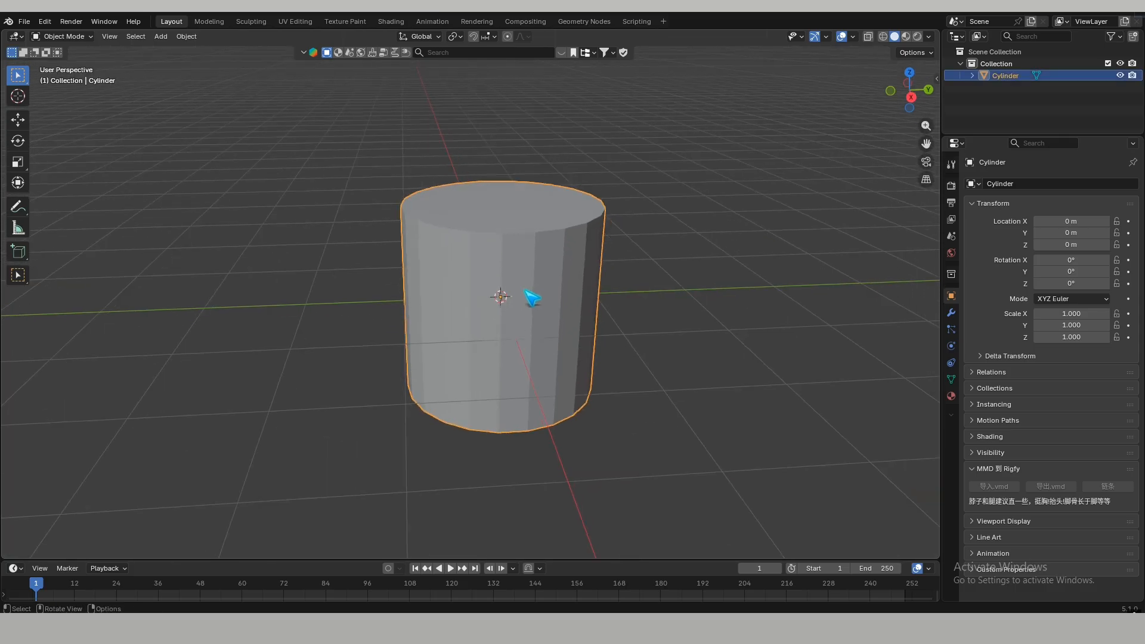
pyautogui.press('Tab')
pyautogui.click(663, 271)
pyautogui.click(119, 36)
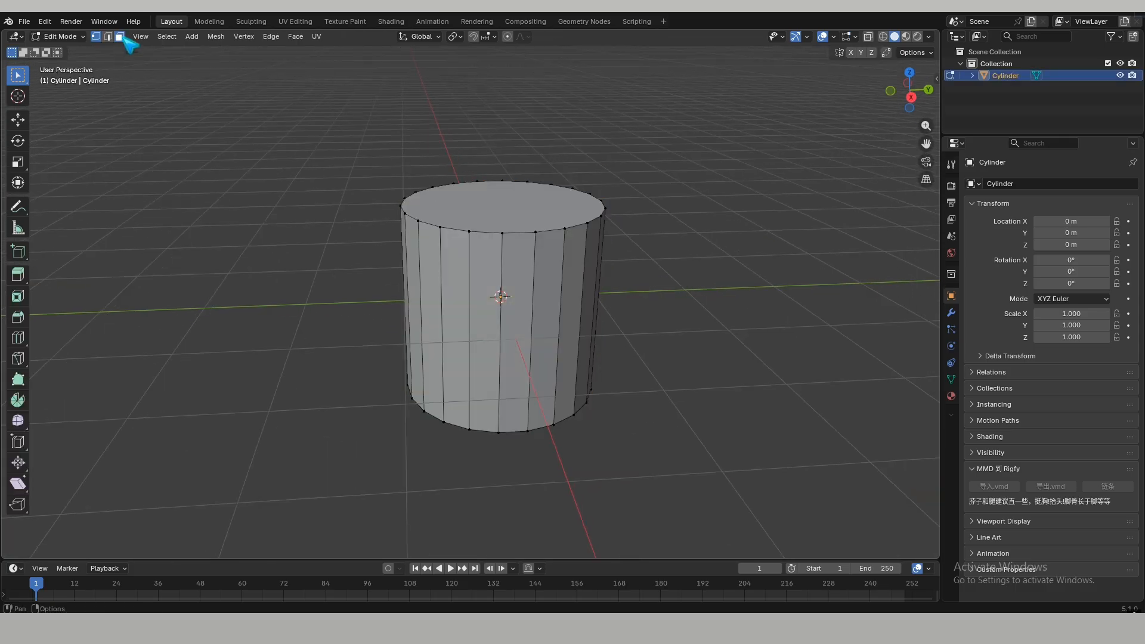
pyautogui.click(525, 206)
pyautogui.press('x')
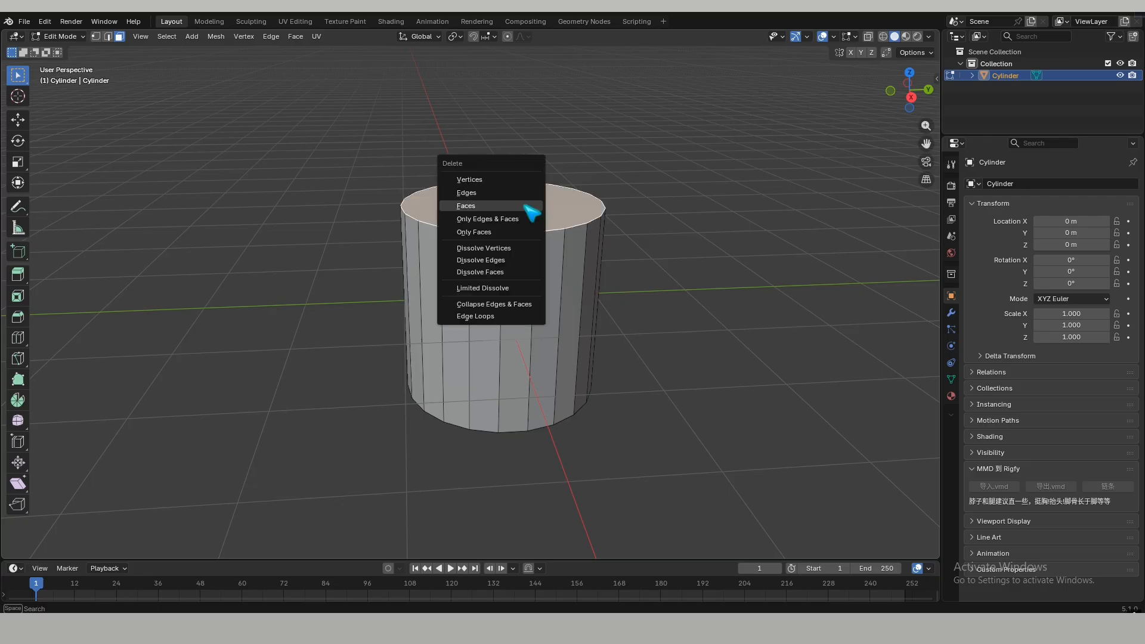
pyautogui.click(528, 209)
# - Try six evenly spaced horizontal loop cuts around the cylinder's wall in right view, and undo them
pyautogui.moveTo(554, 239); pyautogui.dragTo(504, 271, button='middle')
pyautogui.scroll(3, 504, 271)
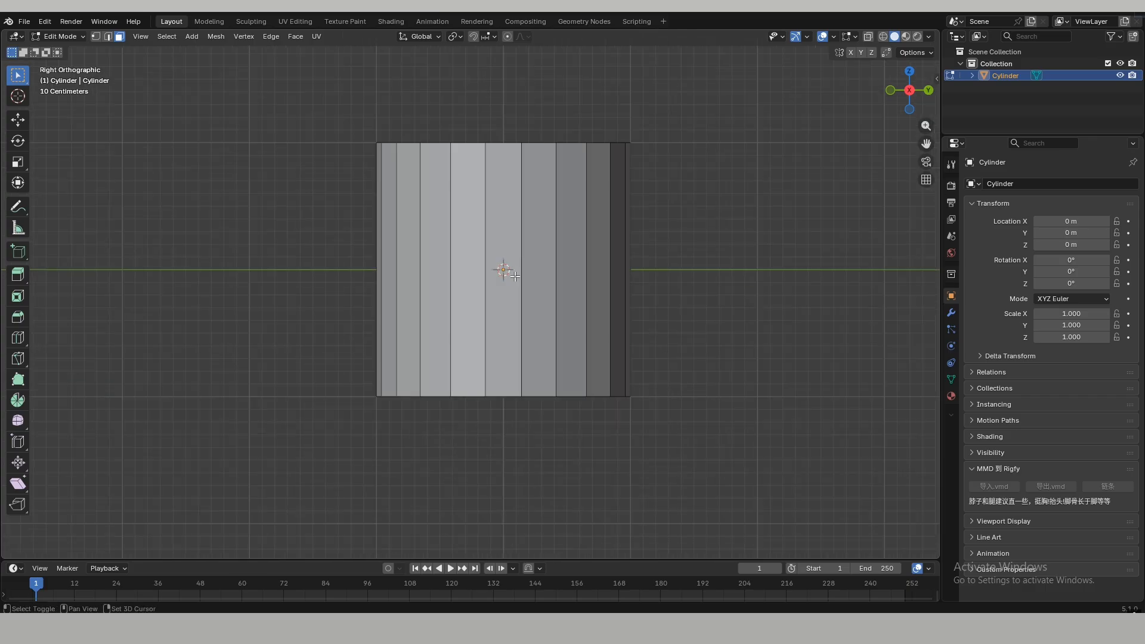
pyautogui.hotkey('ctrl', 'r')
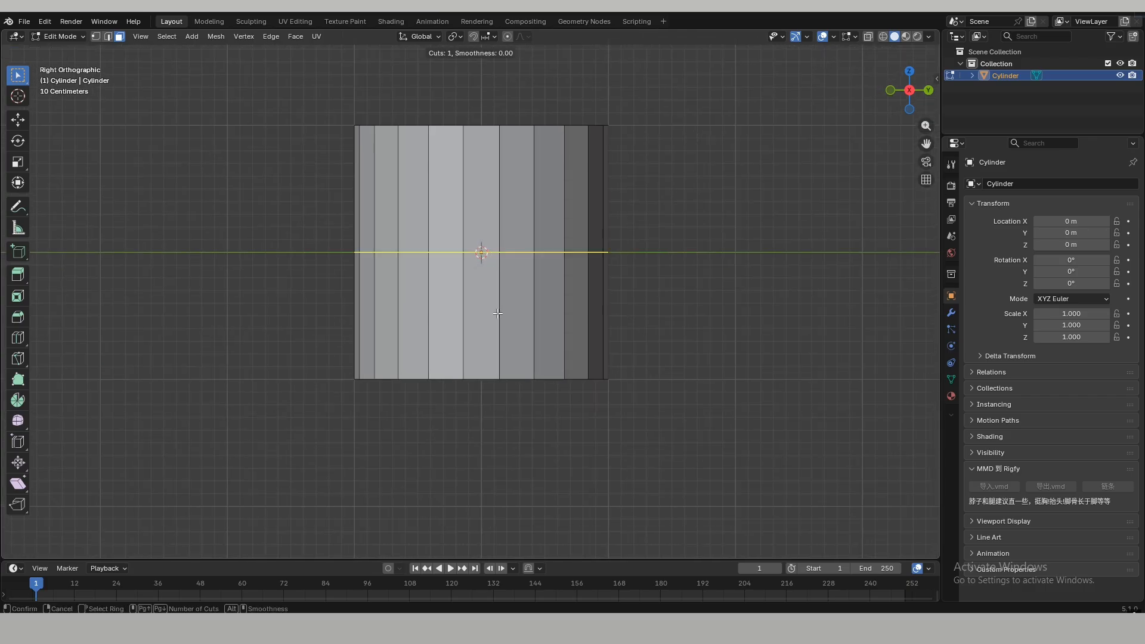
pyautogui.scroll(4, 498, 313)
pyautogui.scroll(1, 498, 313)
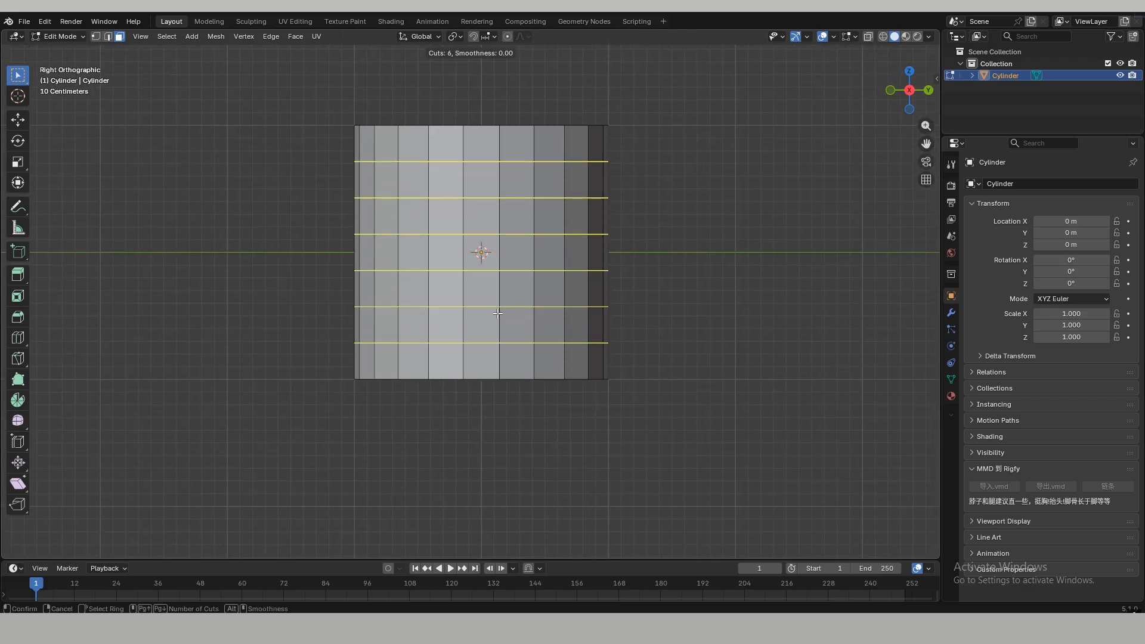
pyautogui.scroll(1, 498, 314)
pyautogui.scroll(-1, 498, 313)
pyautogui.click(498, 314)
pyautogui.rightClick(498, 313)
pyautogui.click(755, 272)
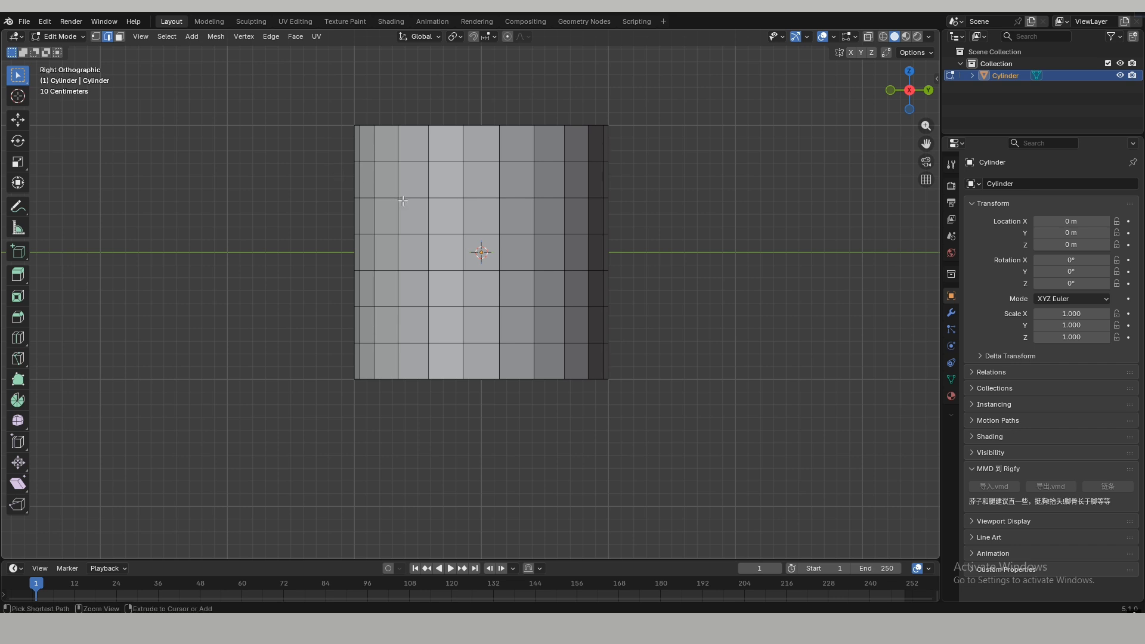
pyautogui.hotkey('ctrl', 'z')
pyautogui.hotkey('ctrl', 'z')
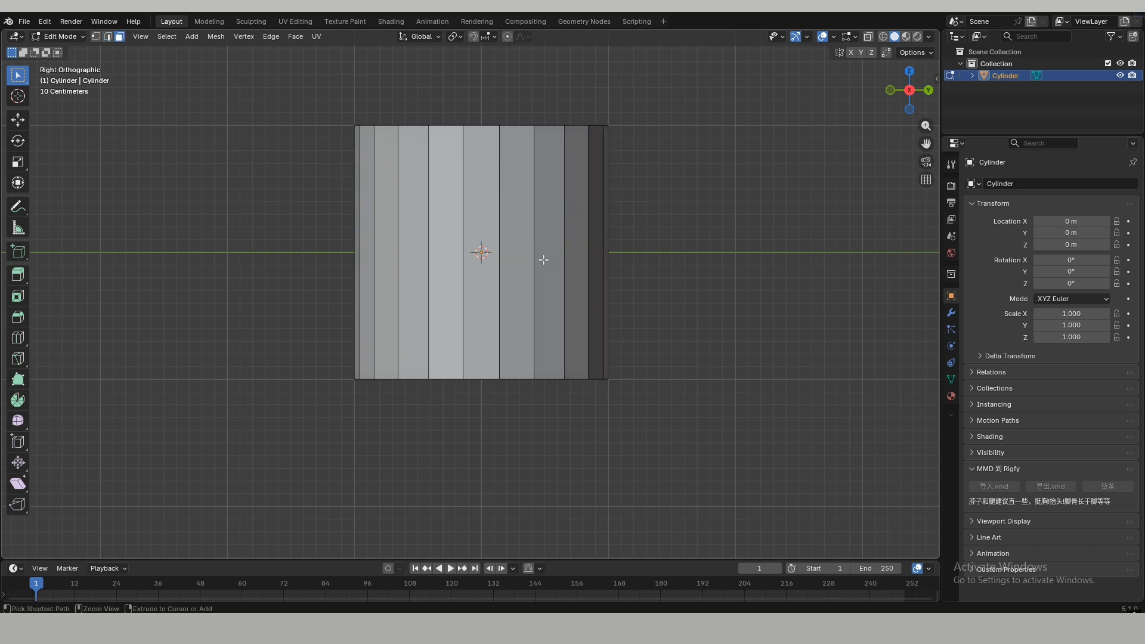
# - Add five evenly spaced horizontal loop cuts around the cylinder's wall without sliding them
pyautogui.hotkey('ctrl', 'r')
pyautogui.scroll(2, 544, 260)
pyautogui.scroll(2, 544, 260)
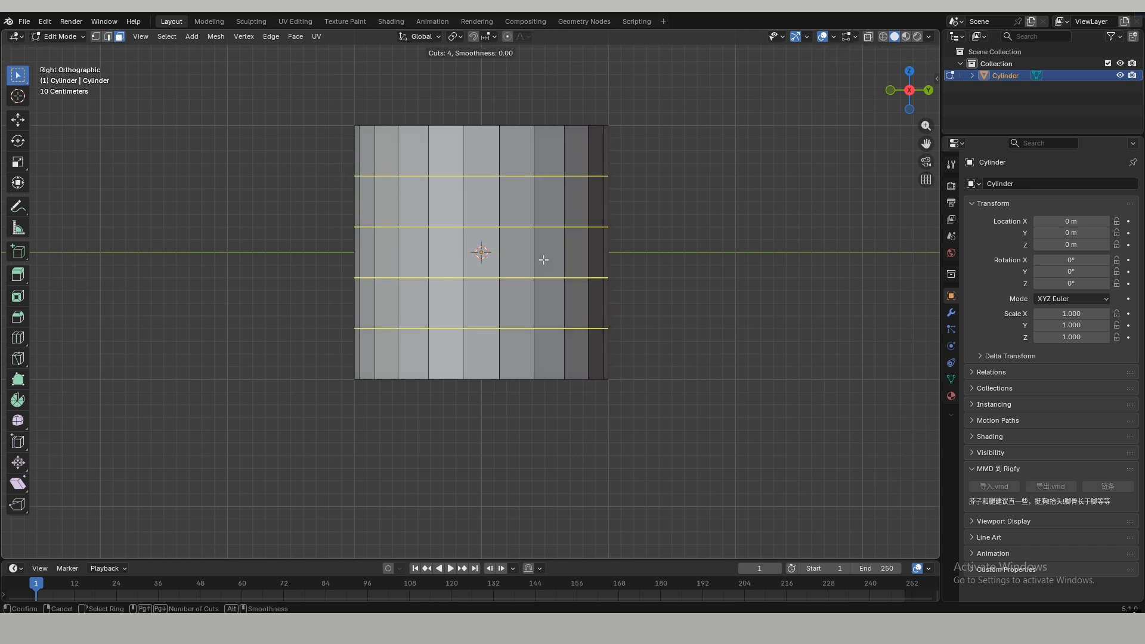
pyautogui.click(544, 260)
pyautogui.rightClick(544, 260)
pyautogui.click(707, 298)
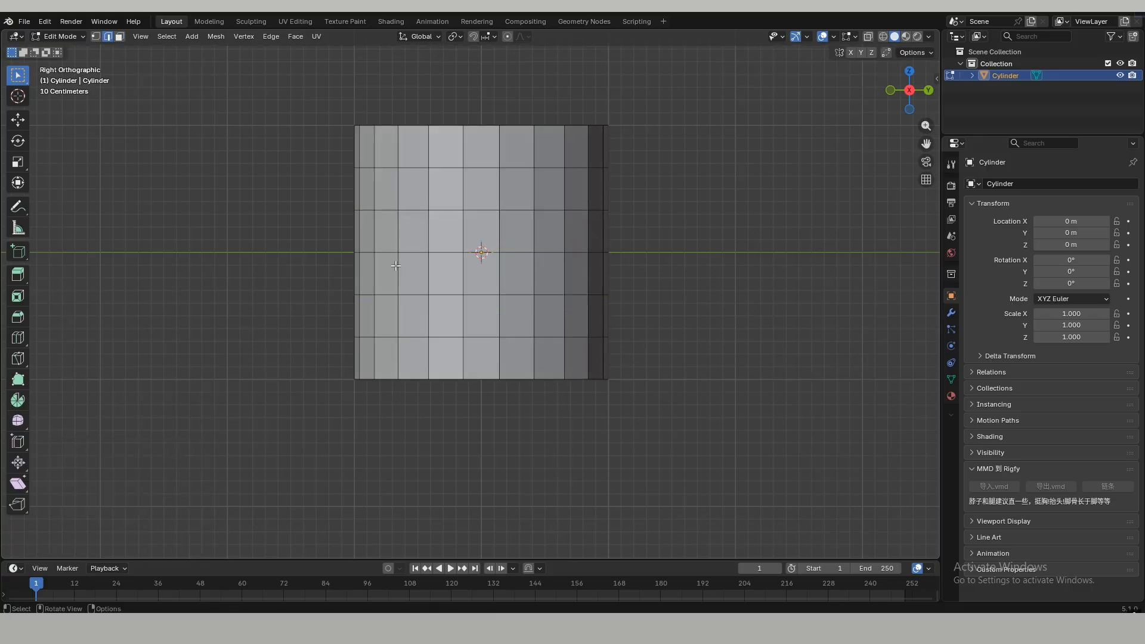
# - Switch to vertex selection and enable proportional editing and X-ray, viewing the cylinder from the right
pyautogui.moveTo(519, 134); pyautogui.dragTo(147, 71, button='middle')
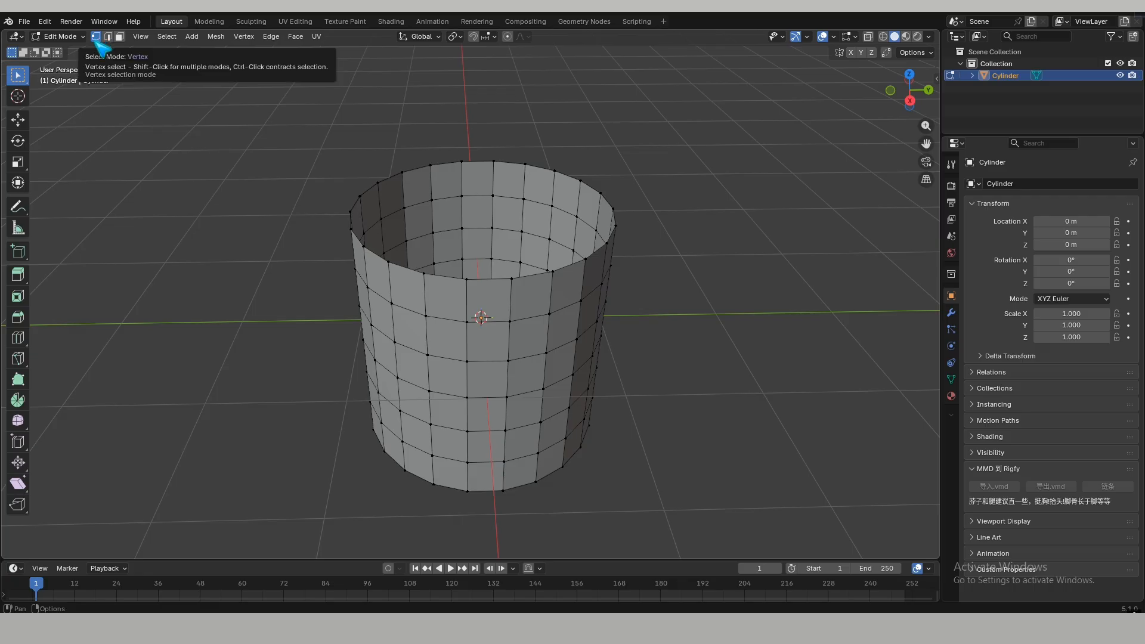
pyautogui.click(508, 36)
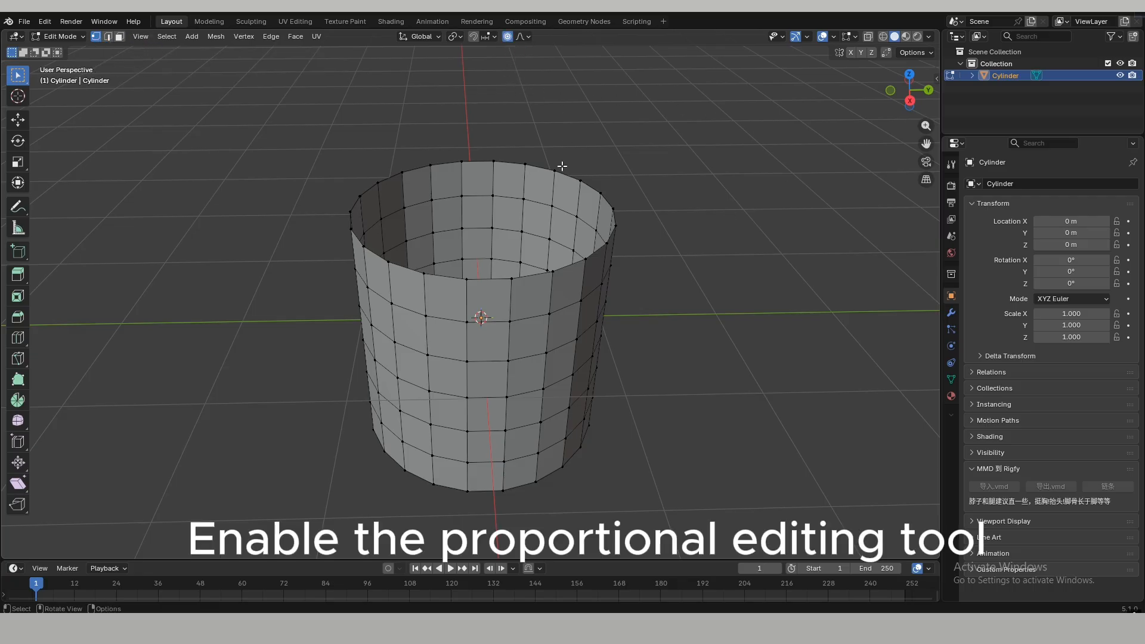
pyautogui.scroll(-2, 562, 166)
pyautogui.keyDown('alt'); pyautogui.moveTo(495, 288); pyautogui.dragTo(501, 218, button='middle'); pyautogui.keyUp('alt')
pyautogui.scroll(2, 500, 268)
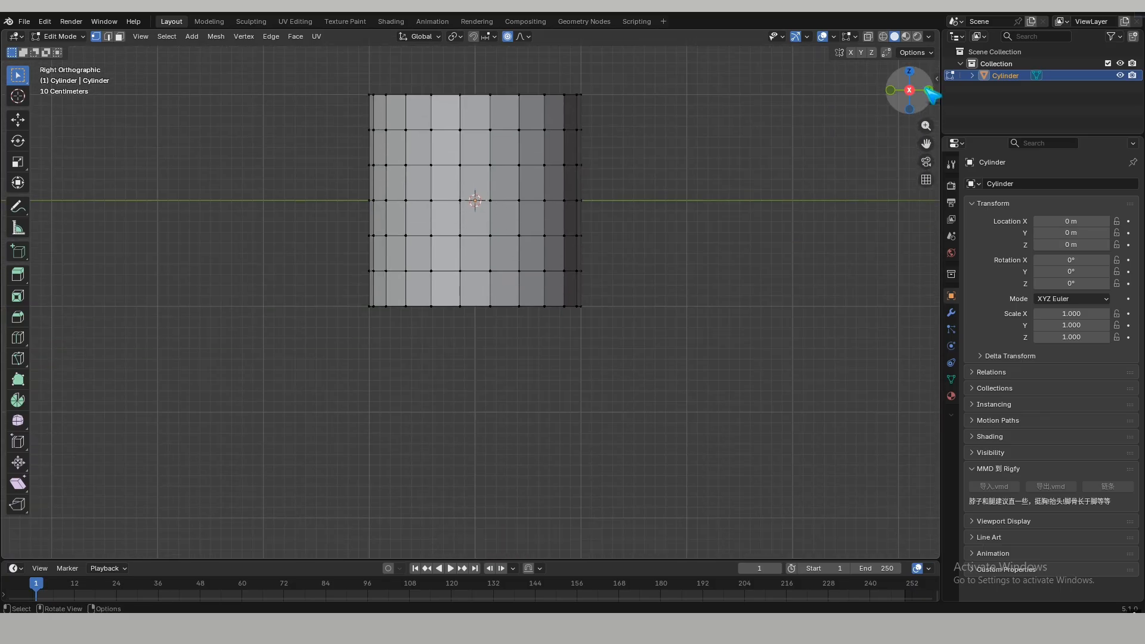
pyautogui.click(870, 37)
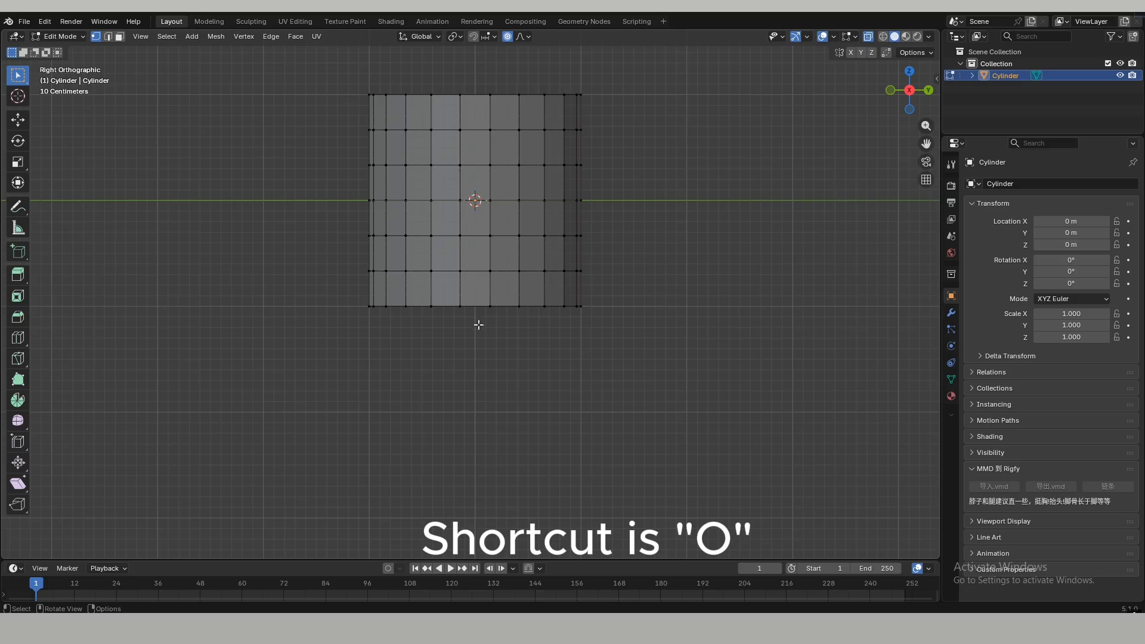
# - Scale the bottom vertex ring to about 0.807 and the ring directly above it to about 1.062 with proportional editing
pyautogui.moveTo(343, 349); pyautogui.dragTo(675, 282)
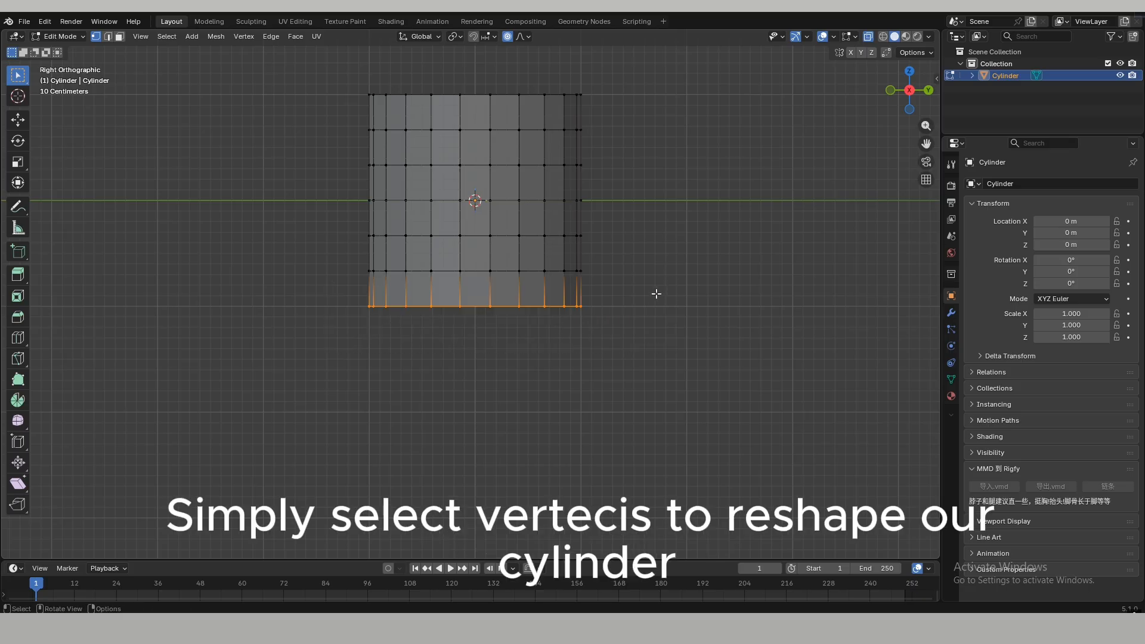
pyautogui.press('s')
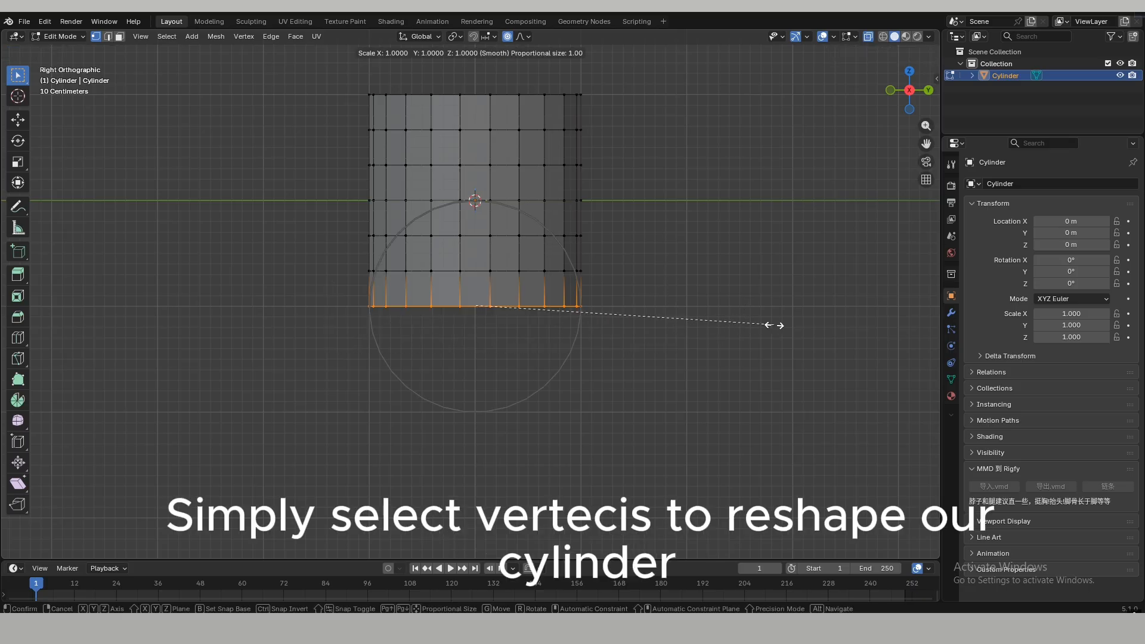
pyautogui.click(717, 323)
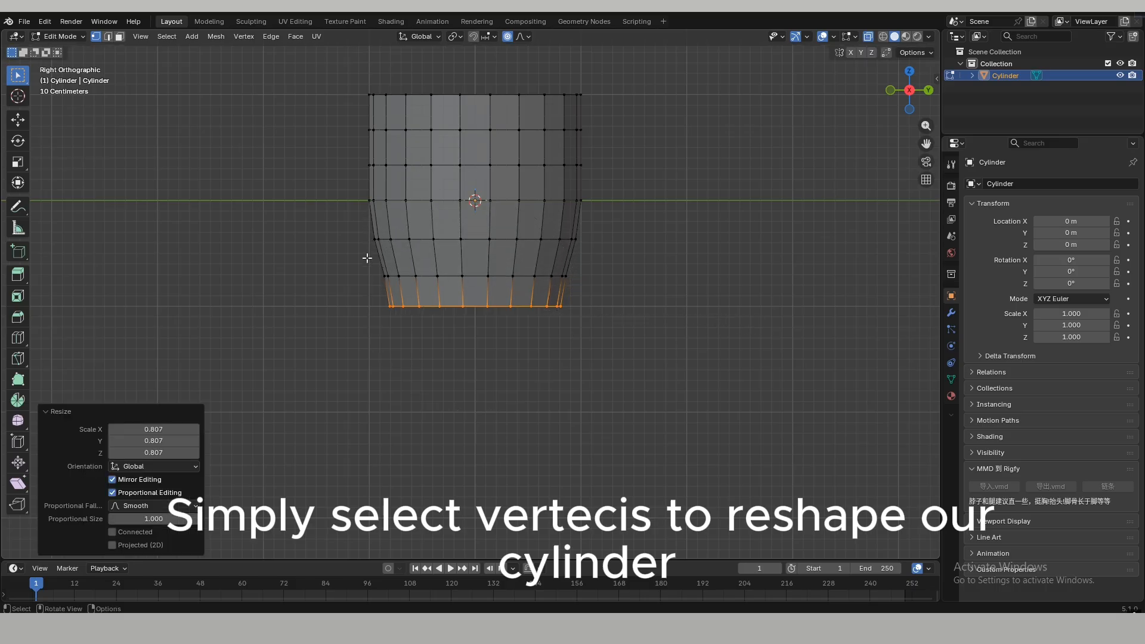
pyautogui.moveTo(367, 258); pyautogui.dragTo(678, 281)
pyautogui.press('s')
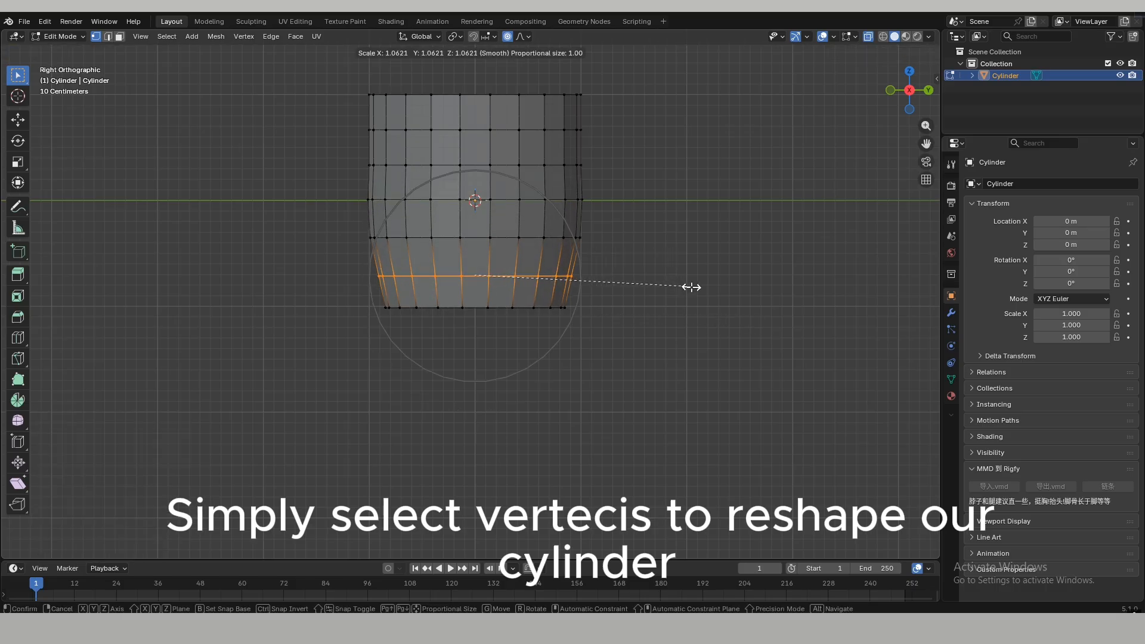
pyautogui.click(691, 287)
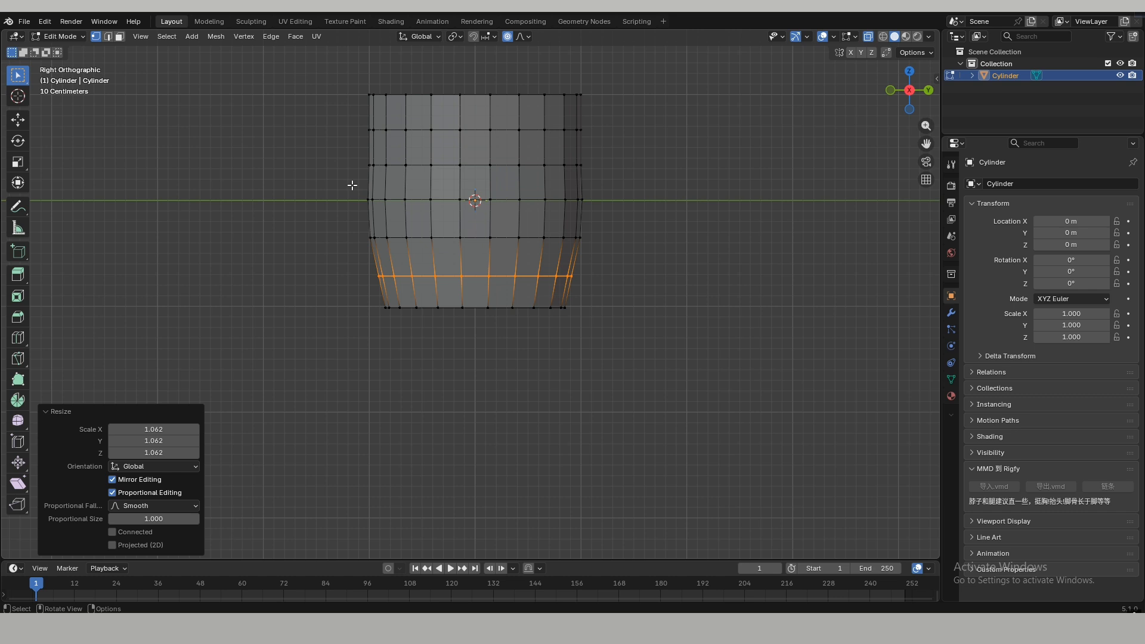
# - Scale the cylinder's middle vertex ring to about 1.04 and the ring directly above it to about 1.05
pyautogui.moveTo(349, 187); pyautogui.dragTo(667, 222)
pyautogui.press('s')
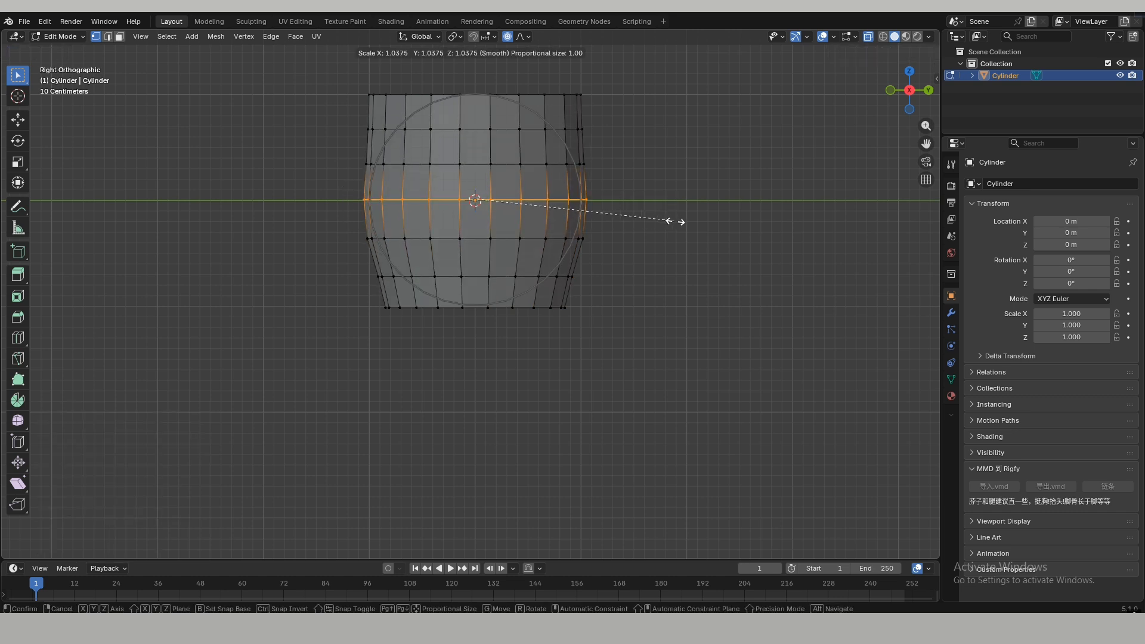
pyautogui.click(674, 223)
pyautogui.moveTo(314, 153); pyautogui.dragTo(640, 187)
pyautogui.press('s')
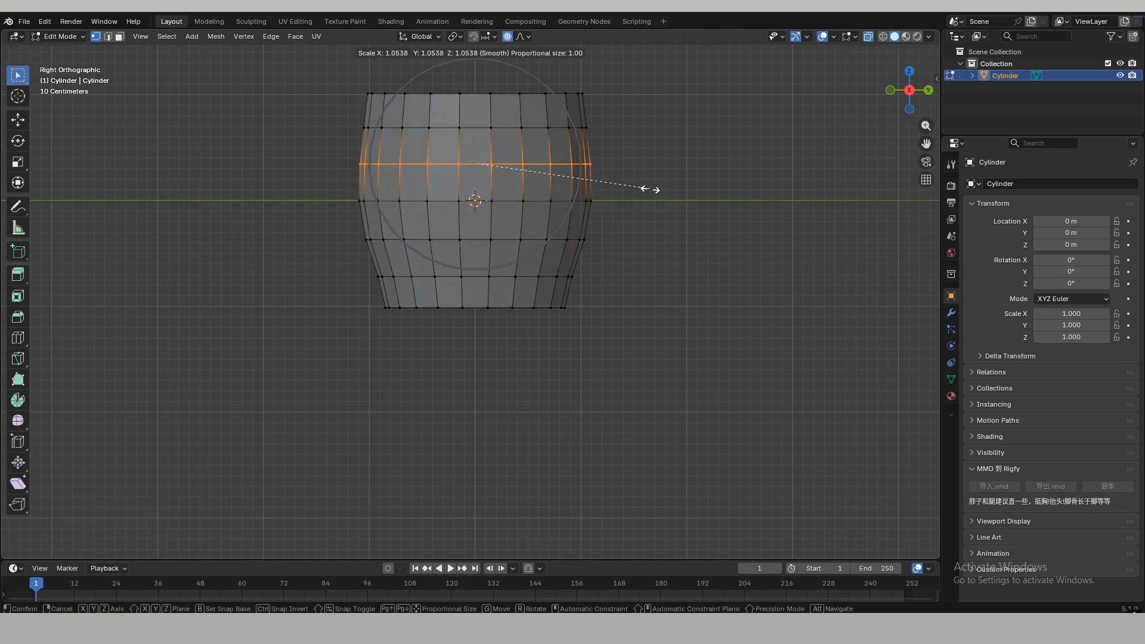
pyautogui.click(651, 190)
# - Scale the top two vertex rings together to about 1.03, and the rim ring alone to about 1.06
pyautogui.moveTo(294, 69); pyautogui.dragTo(648, 143)
pyautogui.press('s')
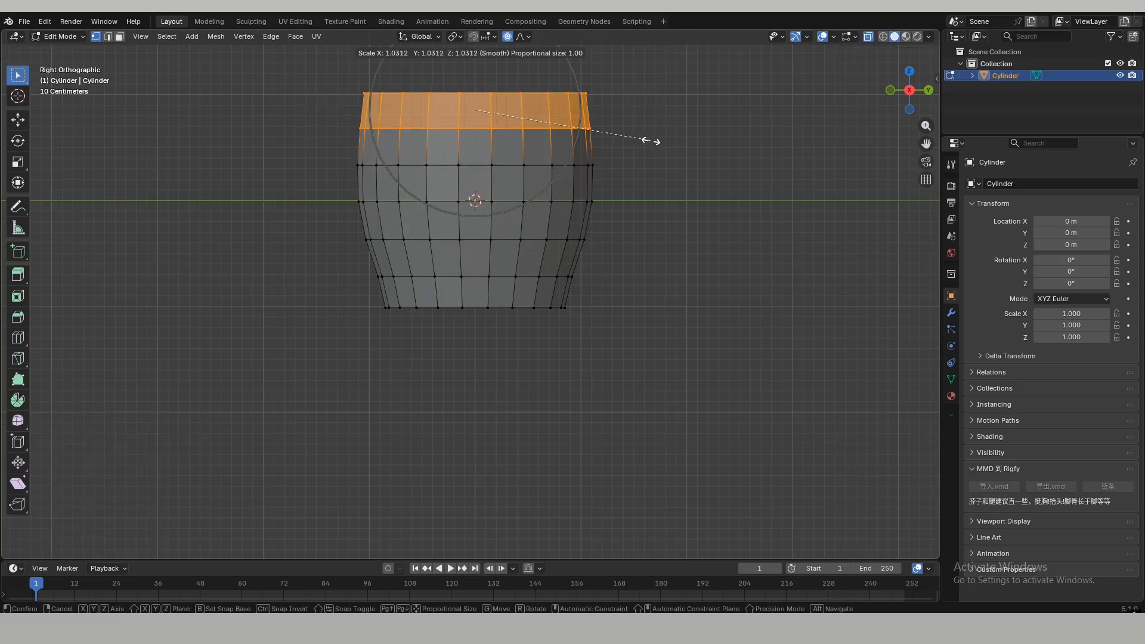
pyautogui.click(656, 142)
pyautogui.moveTo(310, 63); pyautogui.dragTo(662, 113)
pyautogui.press('s')
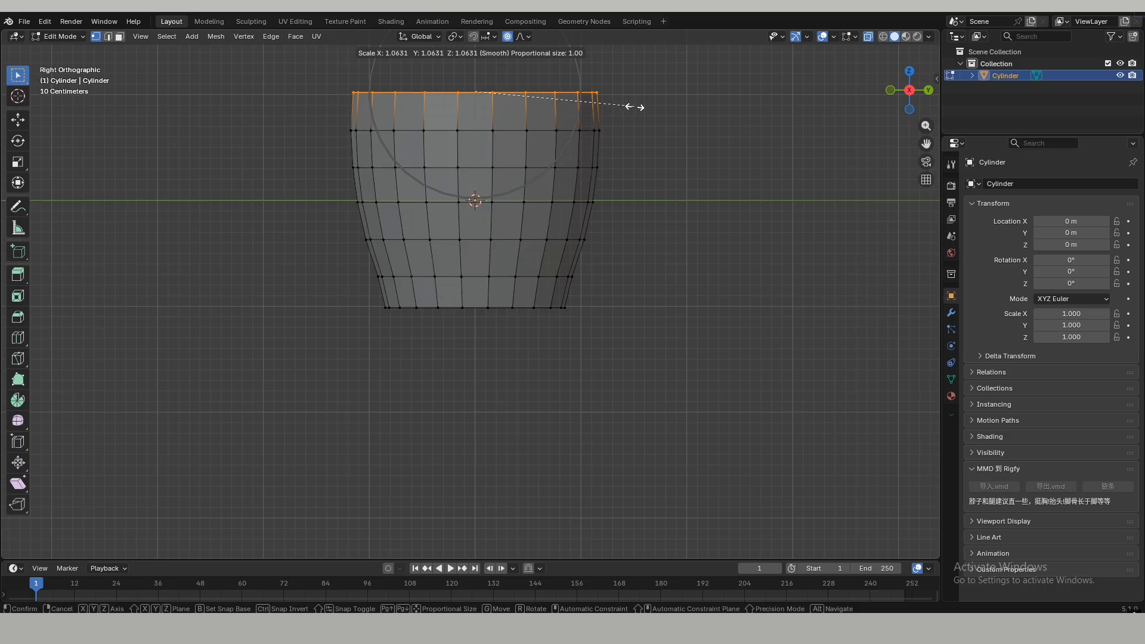
pyautogui.click(634, 107)
# - Refine the base by scaling the second-lowest vertex ring to about 1.049 and the bottom ring to about 0.985
pyautogui.moveTo(363, 265); pyautogui.dragTo(646, 281)
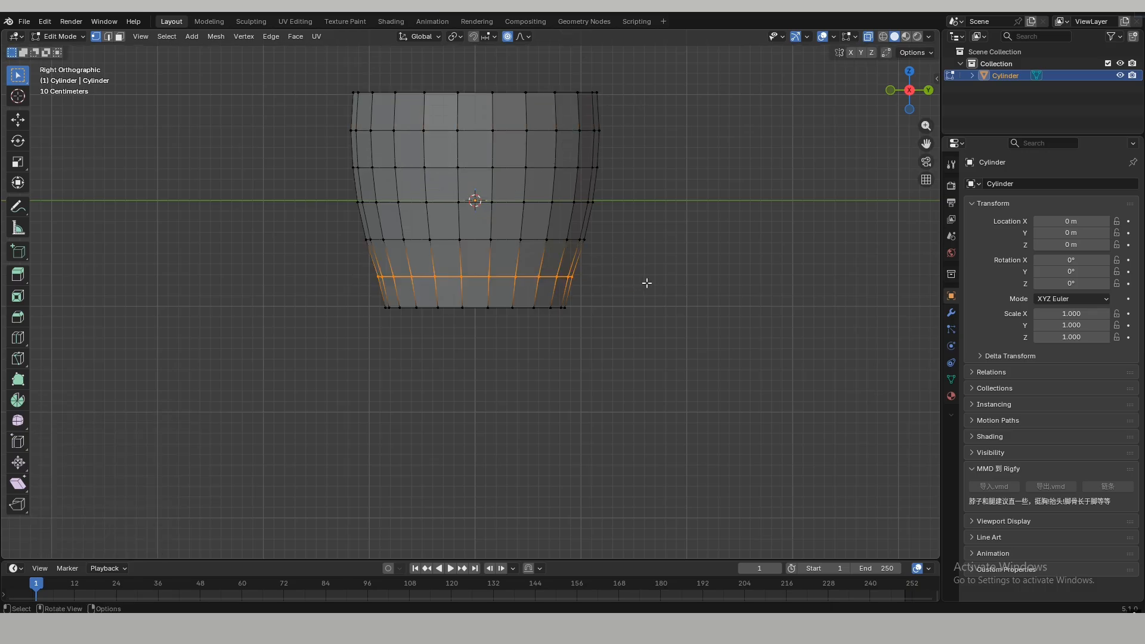
pyautogui.press('s')
pyautogui.click(655, 284)
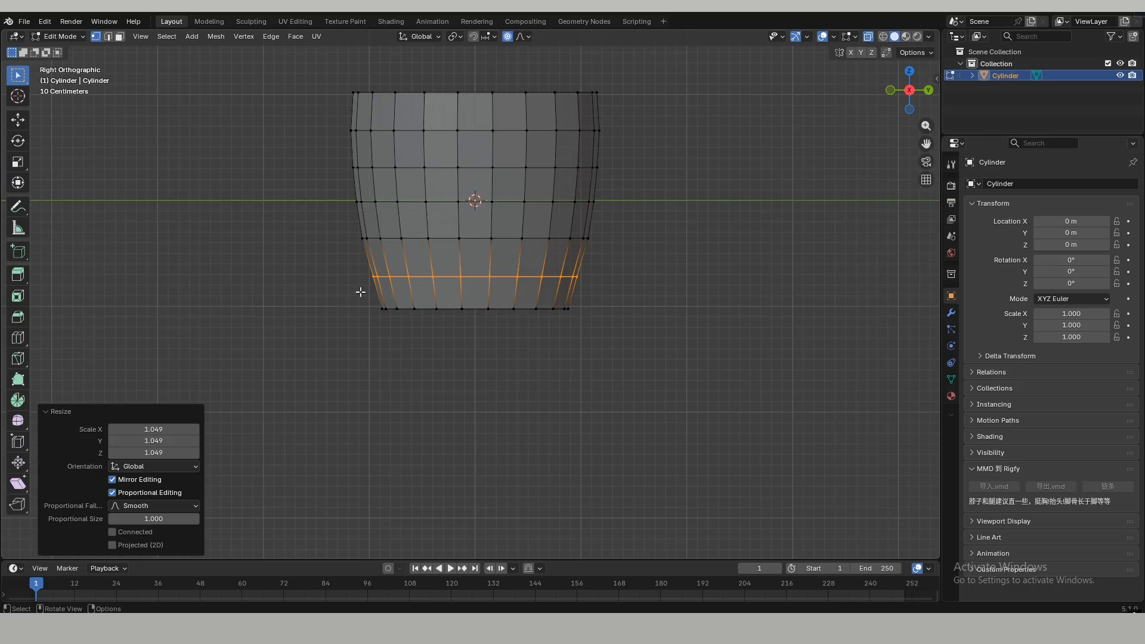
pyautogui.moveTo(361, 292); pyautogui.dragTo(718, 340)
pyautogui.press('s')
pyautogui.click(714, 341)
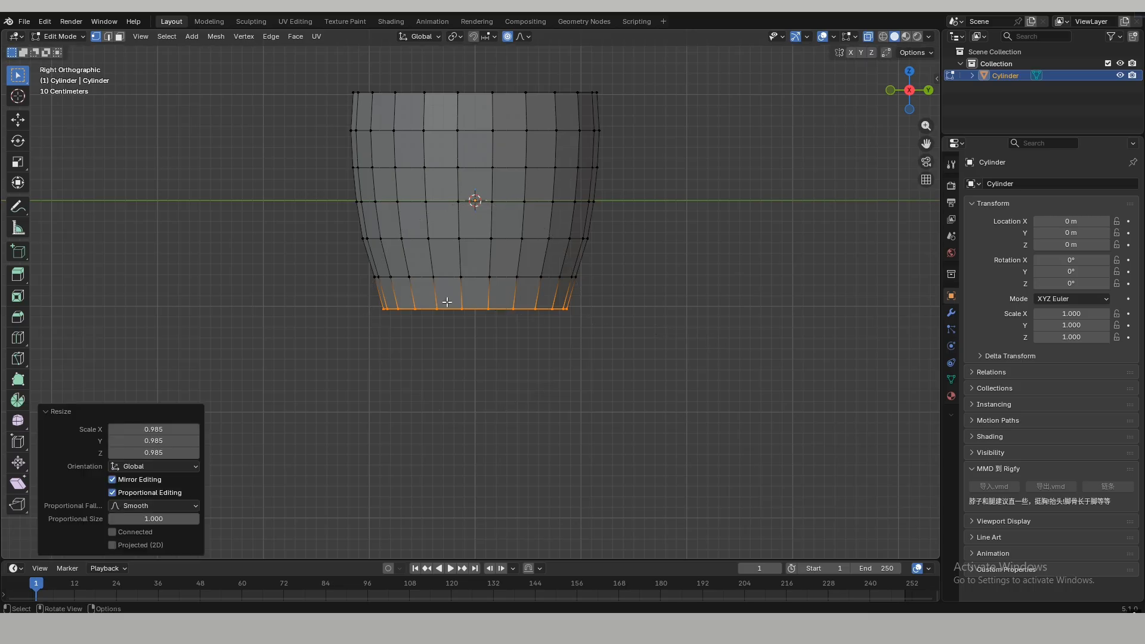
# - Scale the second-lowest vertex ring to about 1.02 and the rim ring to about 1.02 with proportional editing
pyautogui.moveTo(352, 256); pyautogui.dragTo(653, 290)
pyautogui.press('s')
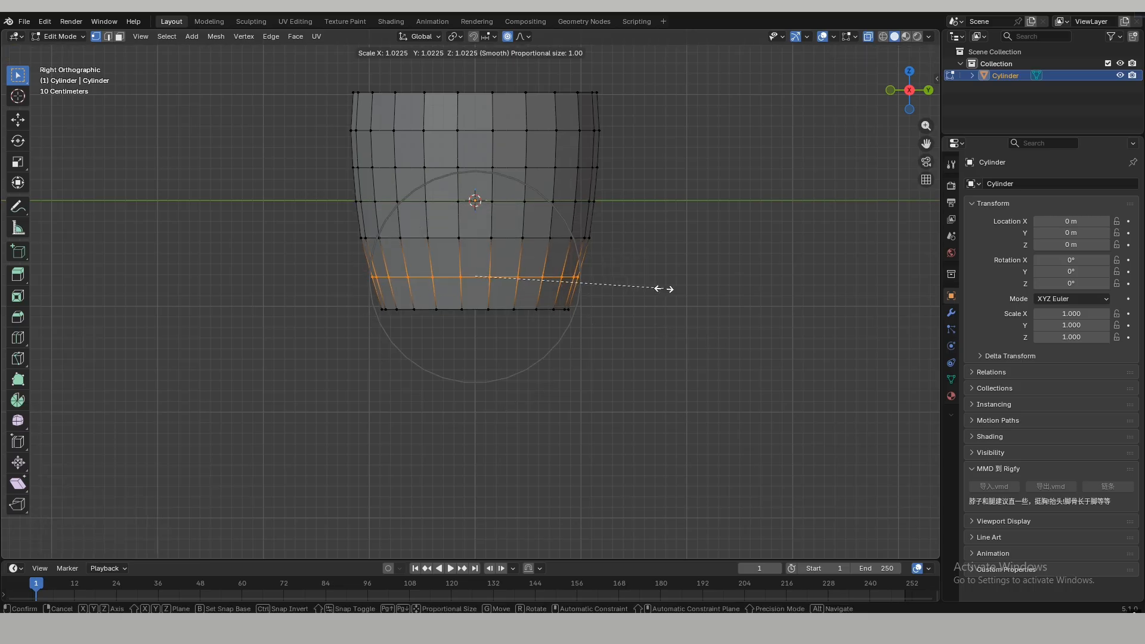
pyautogui.click(664, 289)
pyautogui.moveTo(324, 72); pyautogui.dragTo(657, 119)
pyautogui.press('s')
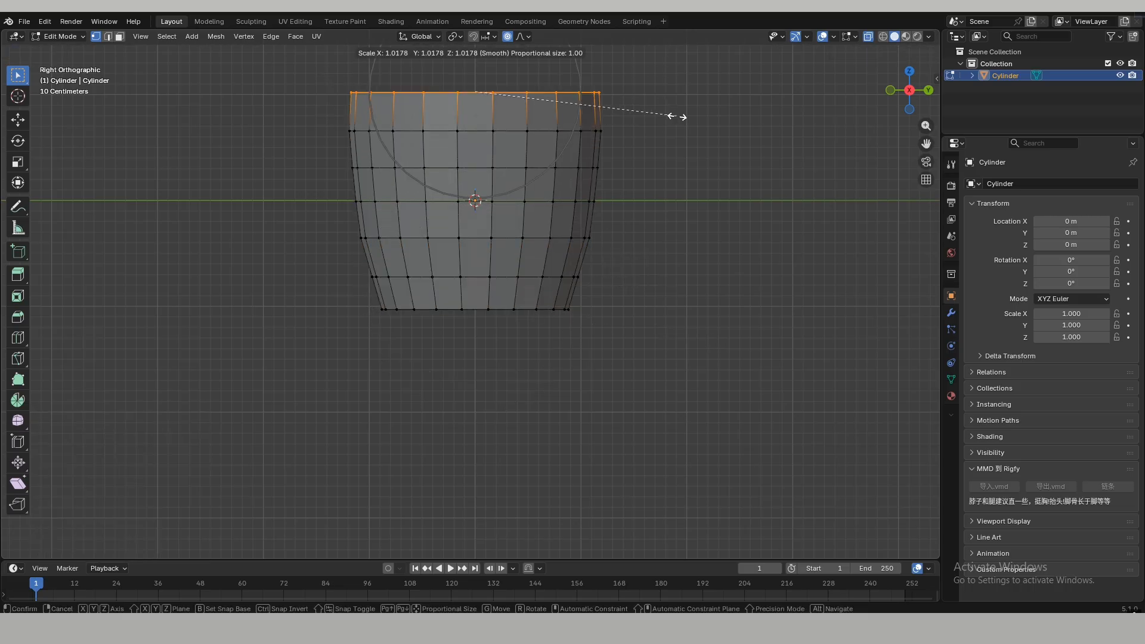
pyautogui.click(684, 119)
# - Scale the third vertex ring from the rim to about 1.032 and the middle ring to about 1.03
pyautogui.moveTo(331, 150); pyautogui.dragTo(654, 189)
pyautogui.press('s')
pyautogui.click(671, 187)
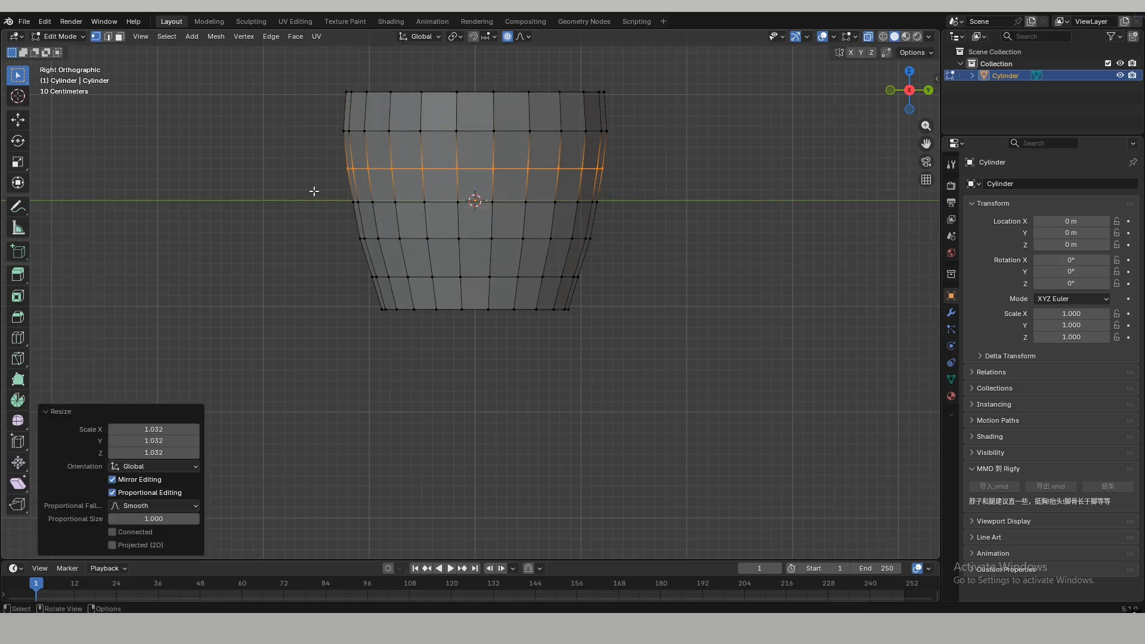
pyautogui.moveTo(318, 186); pyautogui.dragTo(654, 213)
pyautogui.press('s')
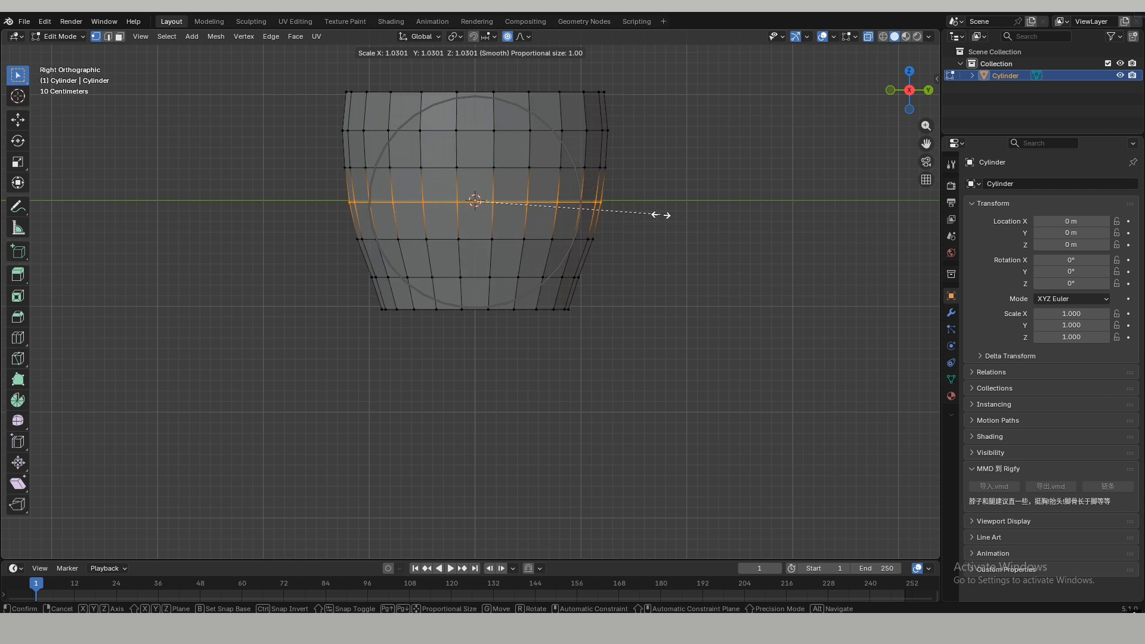
pyautogui.click(660, 214)
# - Slightly enlarge the ring directly below the middle, scale the second-lowest ring to about 1.018, and return to Object Mode
pyautogui.moveTo(315, 225); pyautogui.dragTo(686, 258)
pyautogui.press('s')
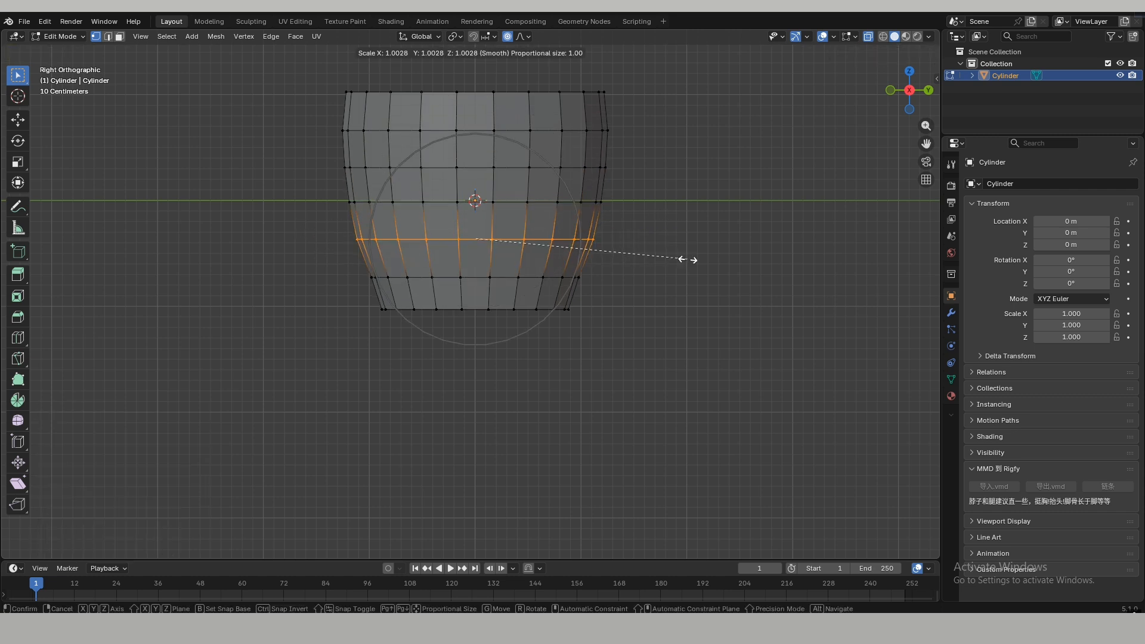
pyautogui.click(686, 259)
pyautogui.moveTo(327, 259); pyautogui.dragTo(672, 288)
pyautogui.press('s')
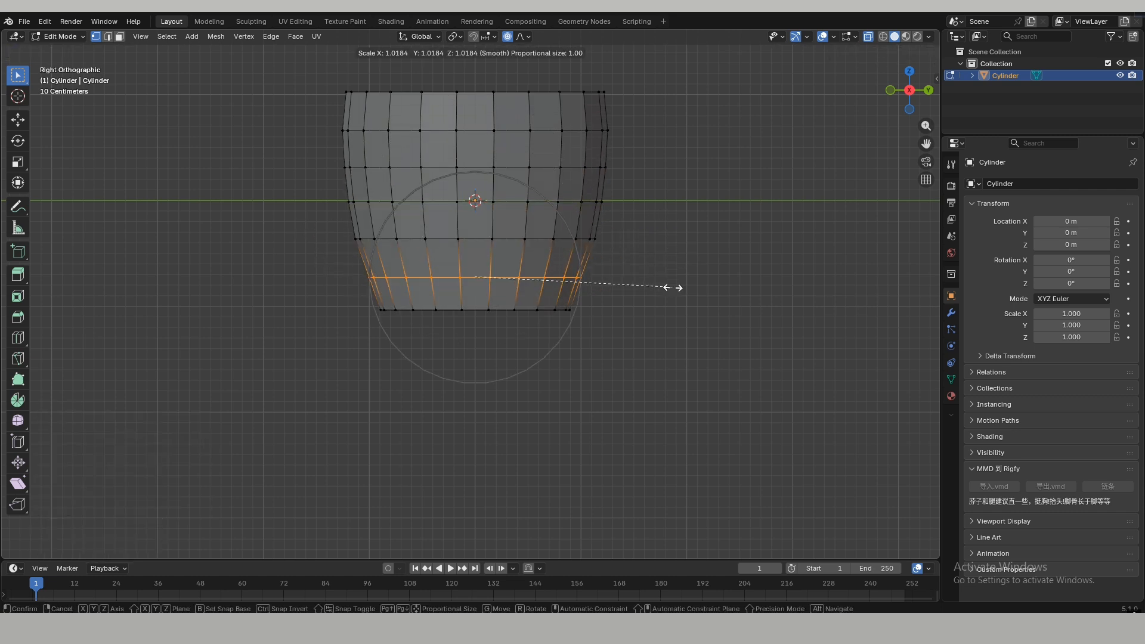
pyautogui.click(675, 287)
pyautogui.click(670, 235)
pyautogui.press('Tab')
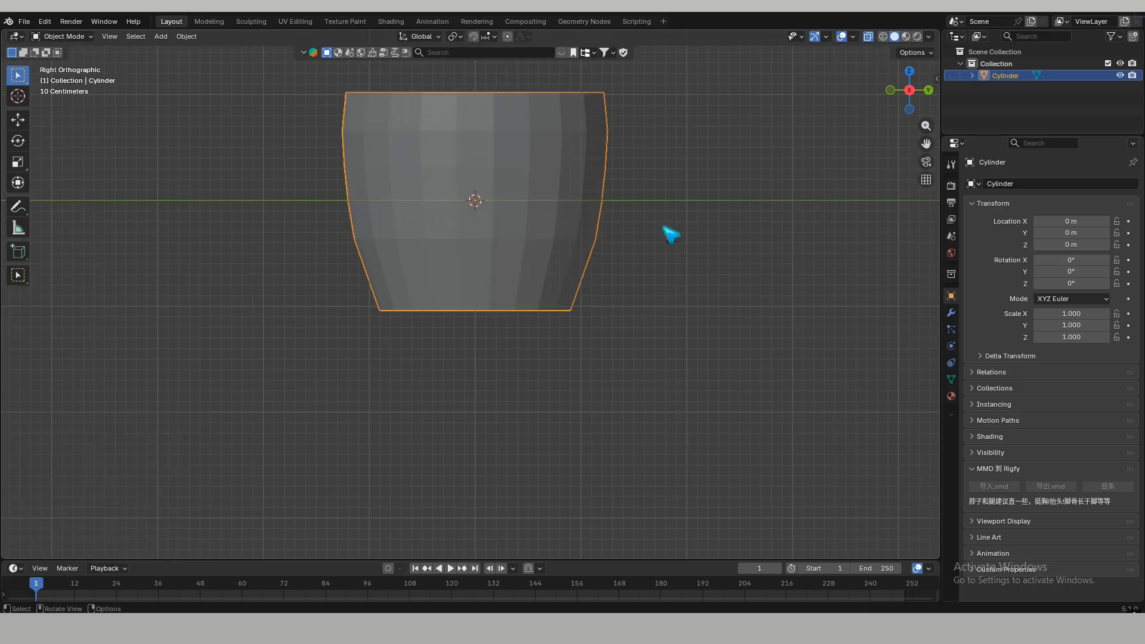
# - Turn off X-ray display so the mug body is shown solid in perspective view
pyautogui.moveTo(579, 246); pyautogui.dragTo(601, 286, button='middle')
pyautogui.press('Tab')
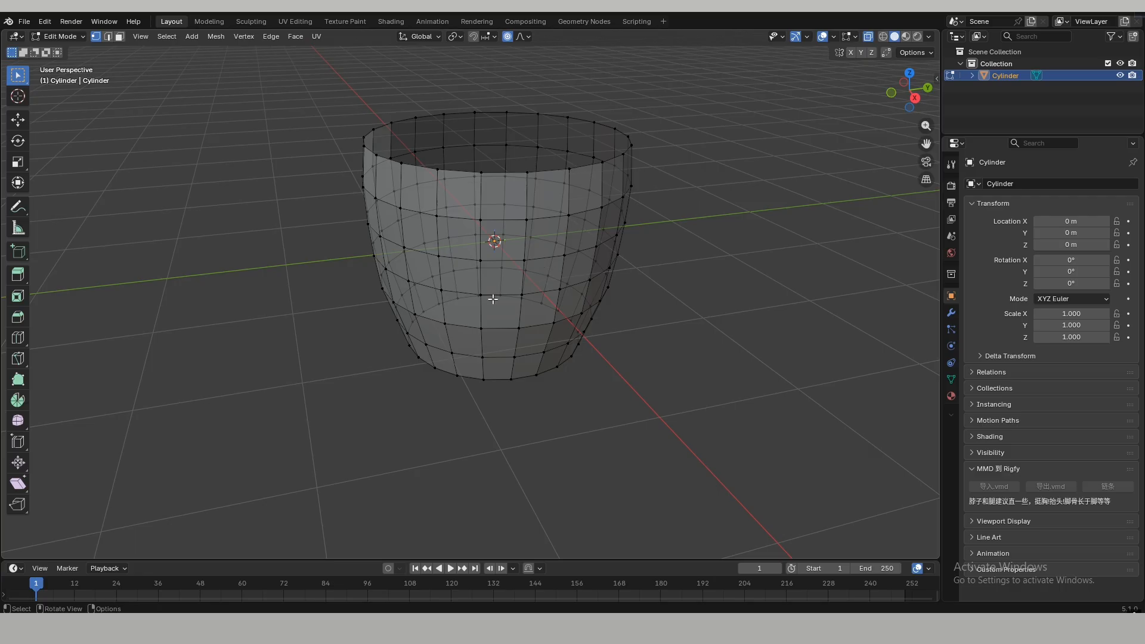
pyautogui.moveTo(493, 299); pyautogui.dragTo(731, 227, button='middle')
pyautogui.press('Tab')
pyautogui.press('Tab')
pyautogui.press('Tab')
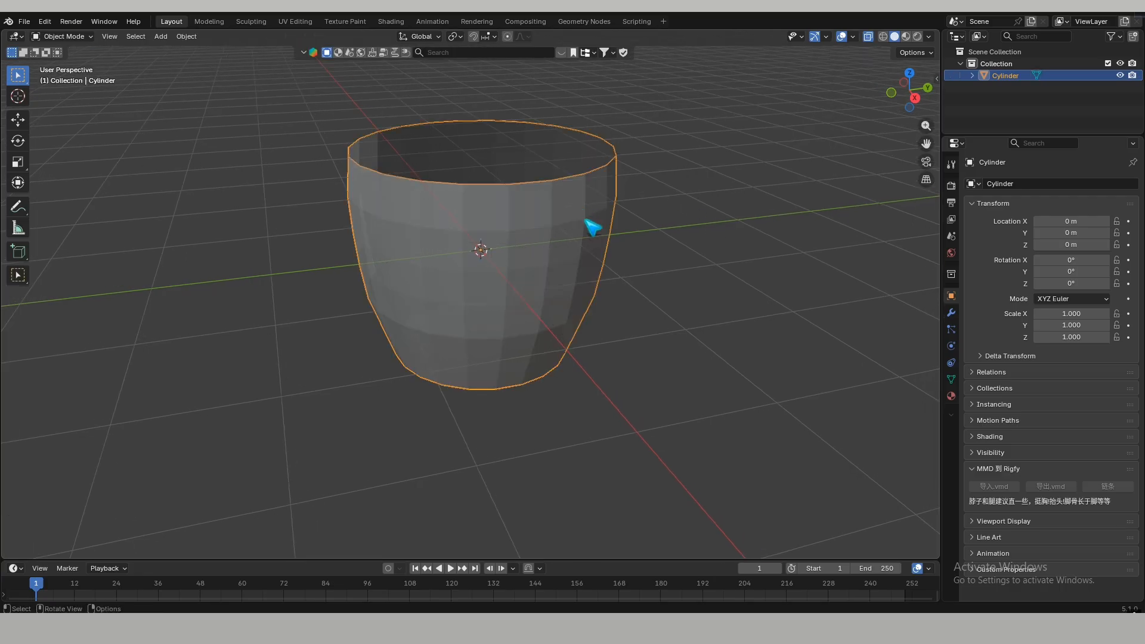
pyautogui.click(869, 36)
pyautogui.click(653, 209)
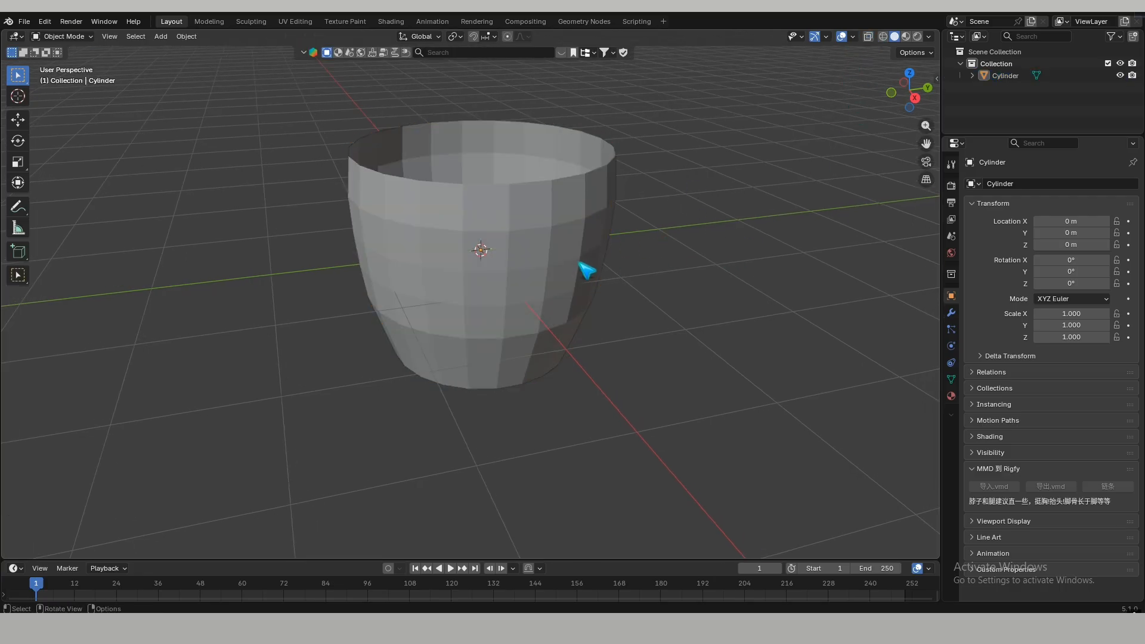
# - Extrude all of the mug's faces inward along their normals by about 0.069 m to give the walls thickness
pyautogui.click(577, 263)
pyautogui.moveTo(571, 262)
pyautogui.keyDown('shift'); pyautogui.mouseDown(button='middle')
pyautogui.moveTo(537, 279)
pyautogui.moveTo(549, 287)
pyautogui.moveTo(557, 265)
pyautogui.mouseUp(button='middle'); pyautogui.keyUp('shift')
pyautogui.press('Tab')
pyautogui.scroll(2, 557, 264)
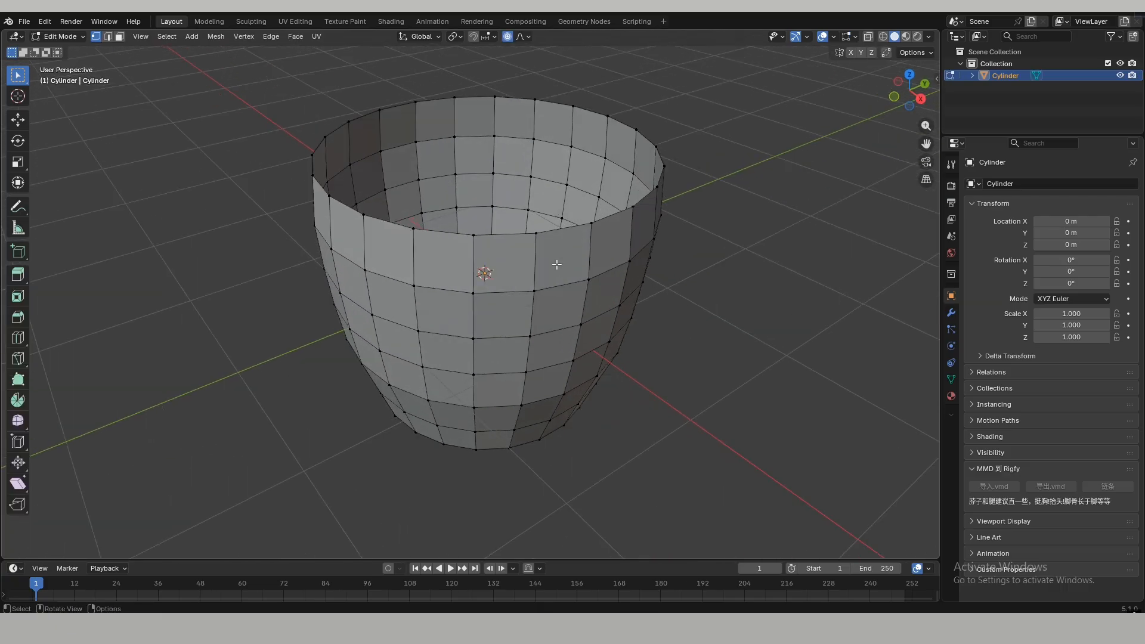
pyautogui.press('a')
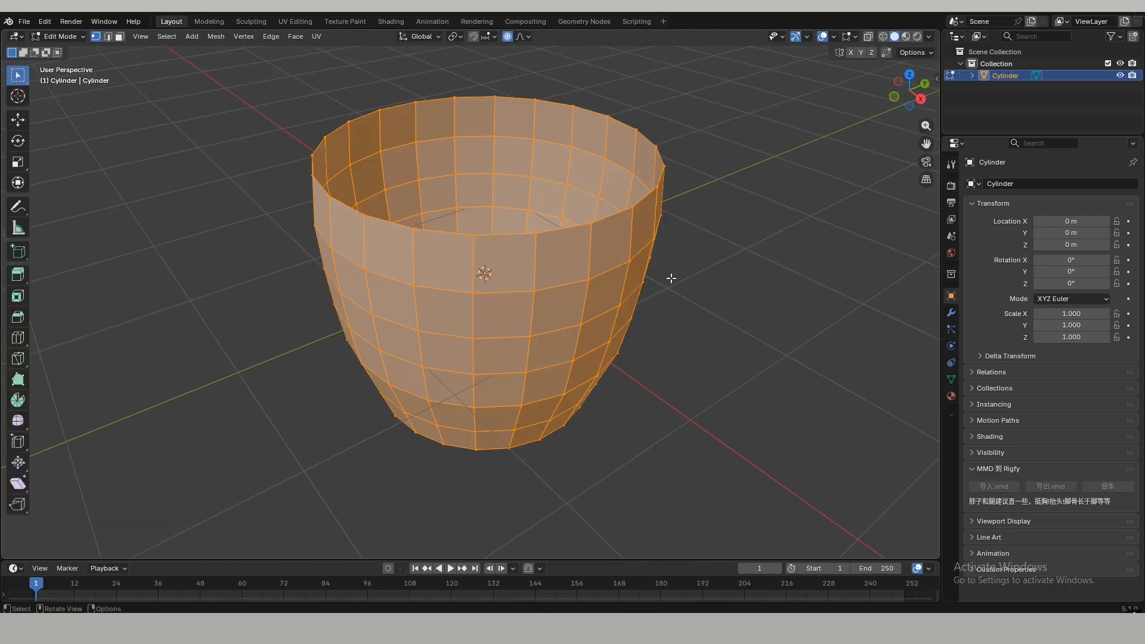
pyautogui.keyDown('shift'); pyautogui.moveTo(572, 290); pyautogui.dragTo(537, 291, button='middle'); pyautogui.keyUp('shift')
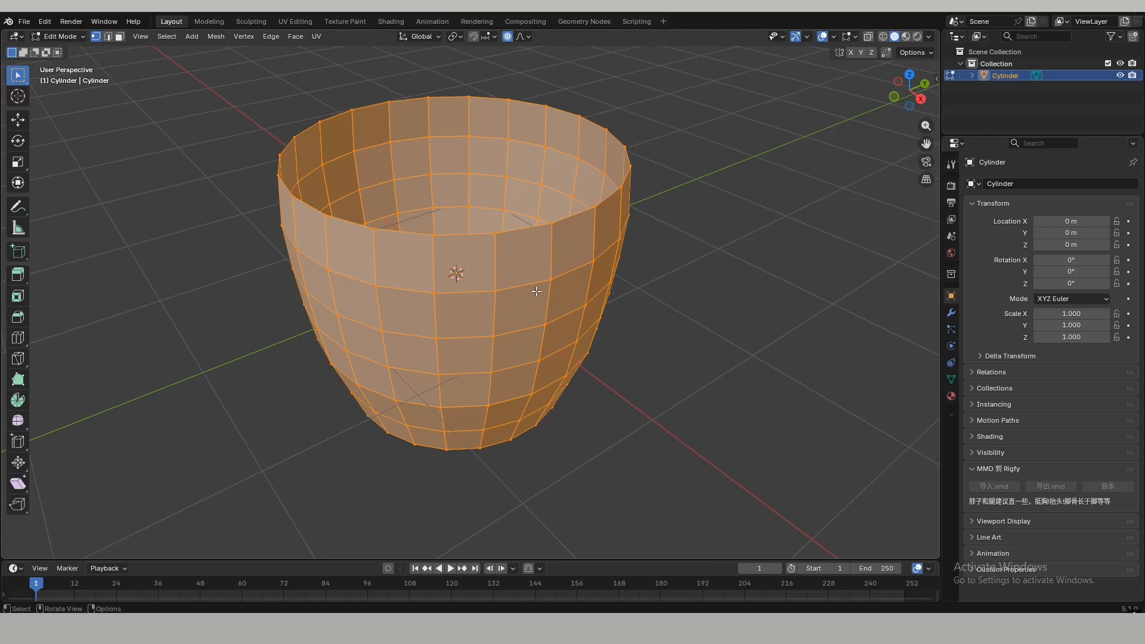
pyautogui.click(120, 37)
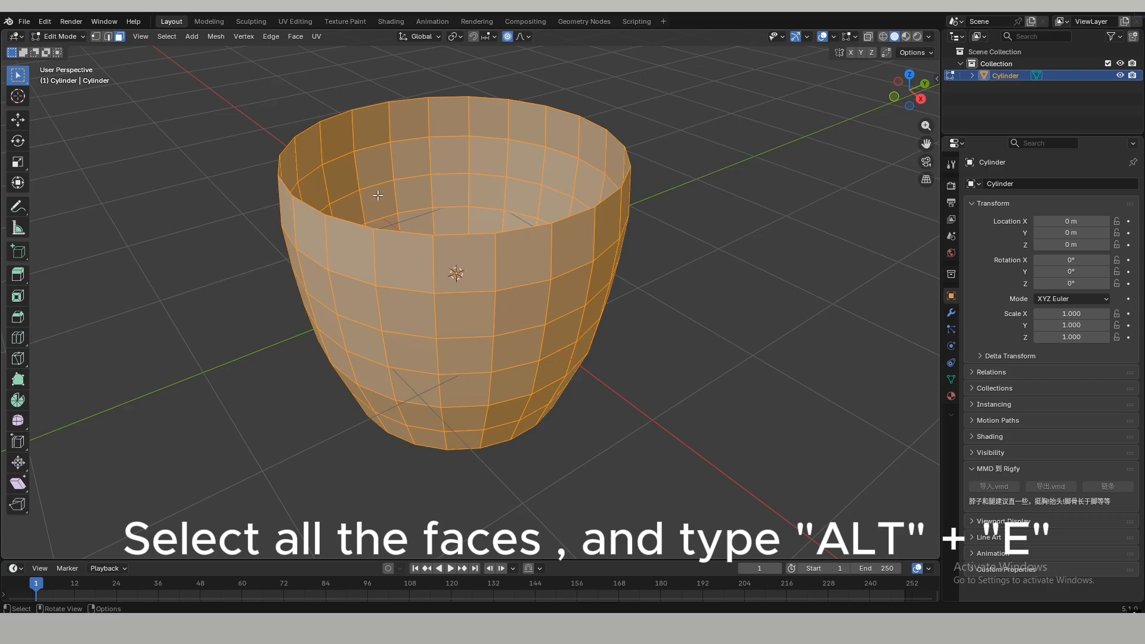
pyautogui.hotkey('alt', 'e')
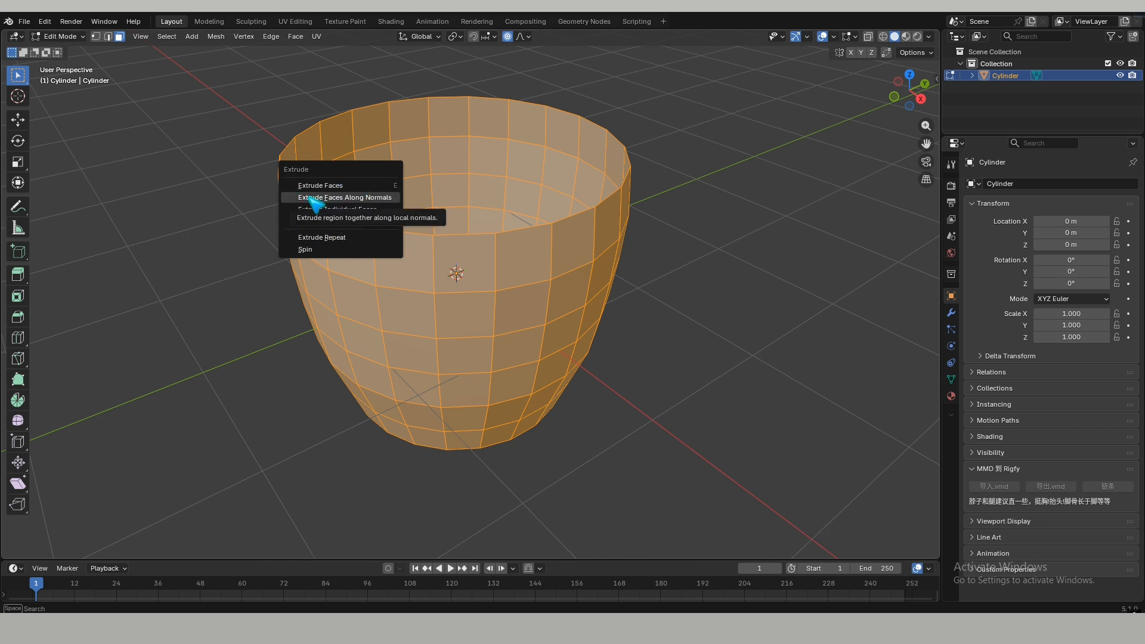
pyautogui.click(372, 198)
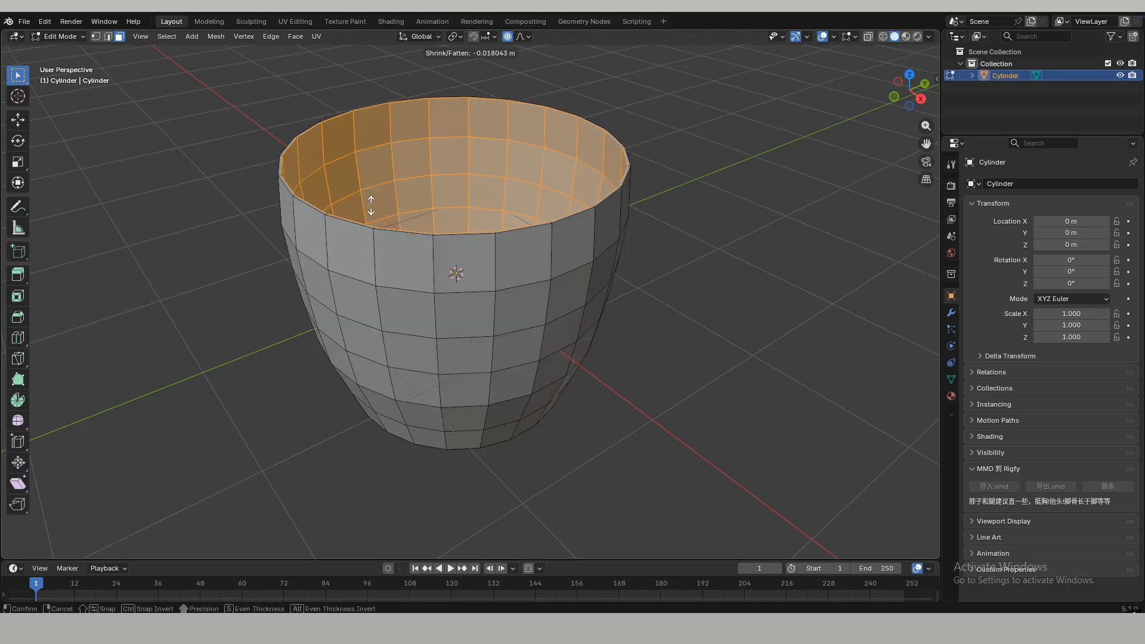
pyautogui.click(388, 237)
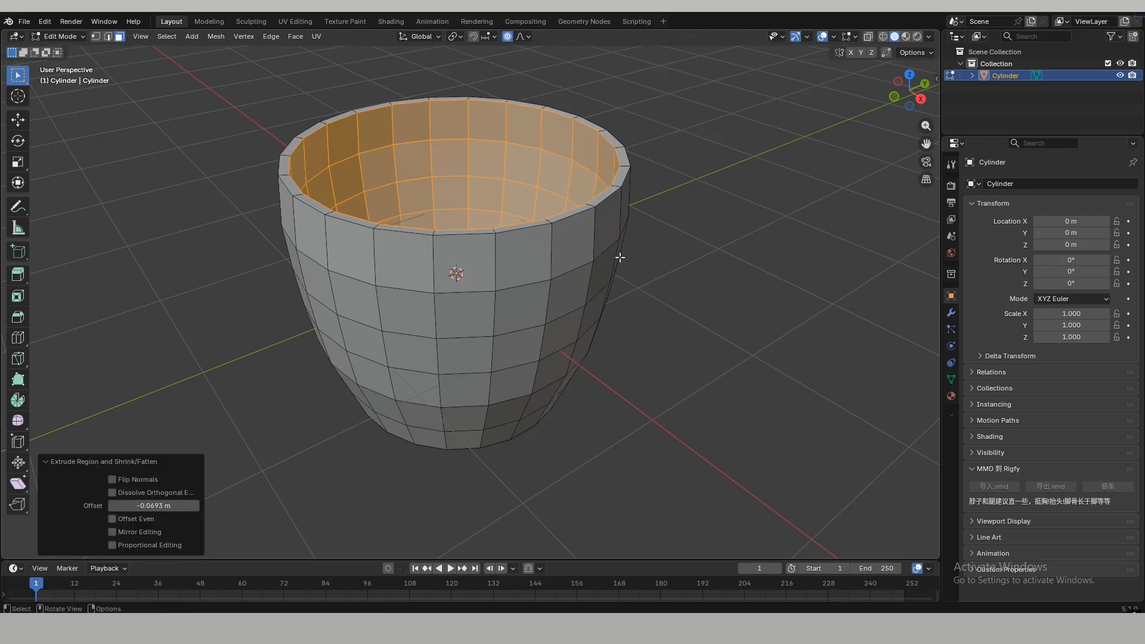
# - Add a Subdivision Surface modifier to the mug in Object Mode
pyautogui.press('Tab')
pyautogui.click(746, 274)
pyautogui.click(604, 260)
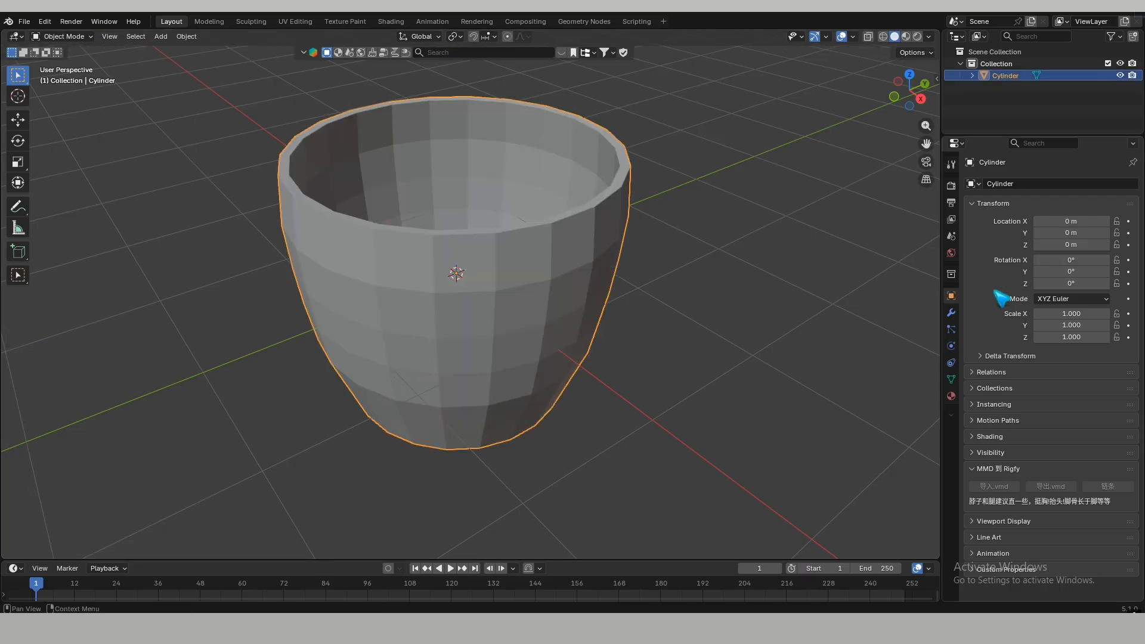
pyautogui.click(952, 312)
pyautogui.click(1062, 184)
pyautogui.moveTo(1062, 182)
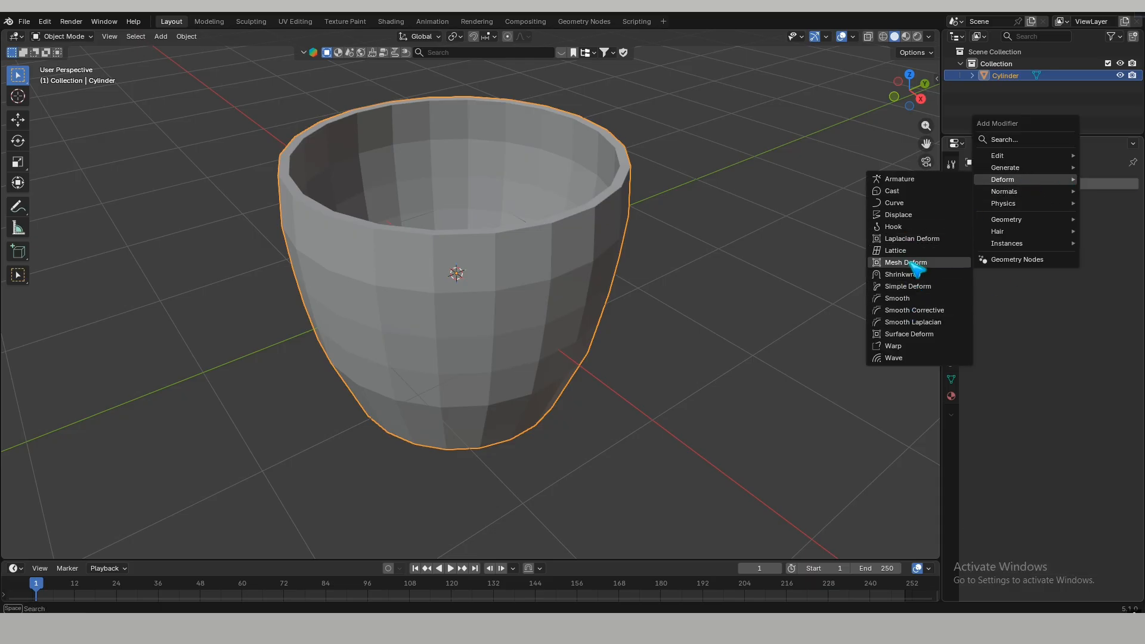
pyautogui.moveTo(1004, 168)
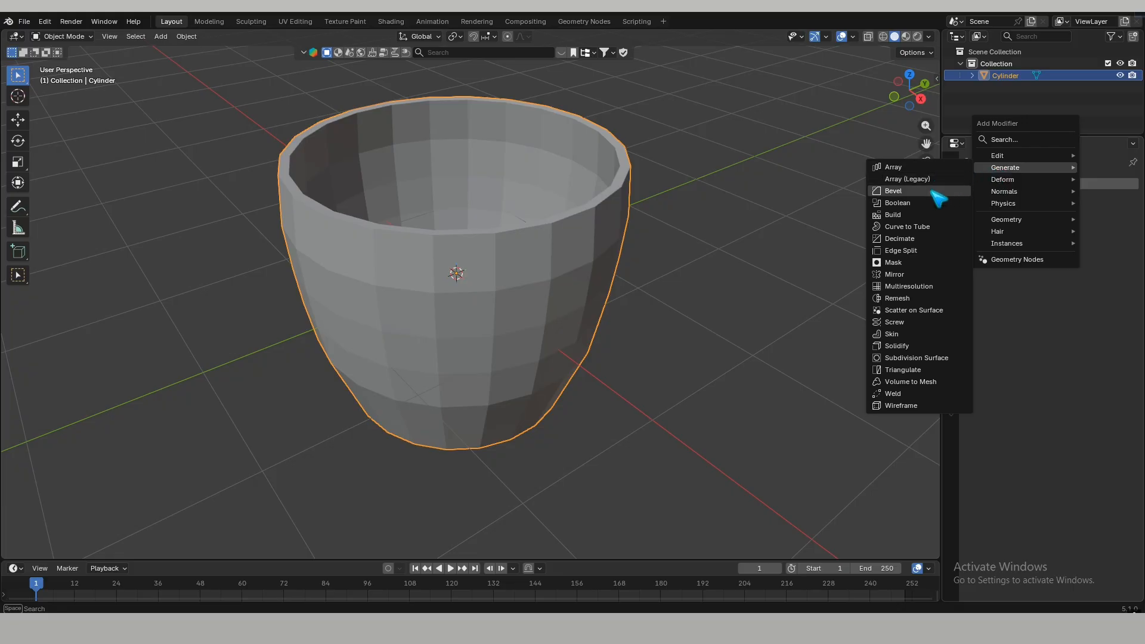
pyautogui.click(907, 358)
# - Set the Subdivision modifier's viewport levels to 3
pyautogui.scroll(4, 571, 259)
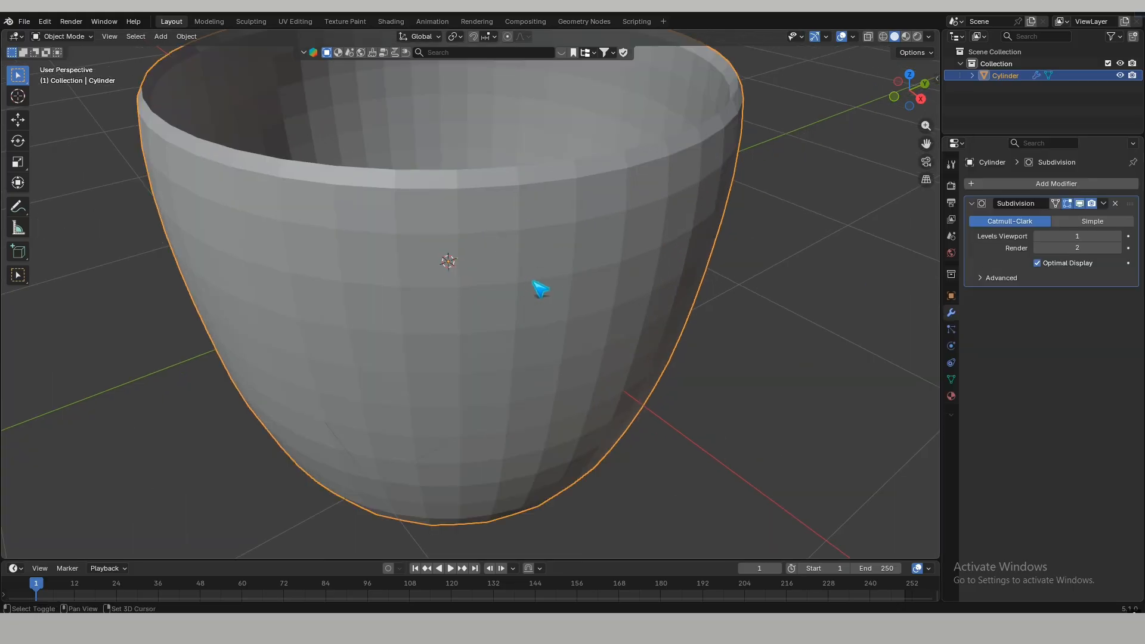
pyautogui.scroll(-4, 723, 327)
pyautogui.moveTo(711, 332); pyautogui.dragTo(653, 331, button='middle')
pyautogui.scroll(4, 656, 323)
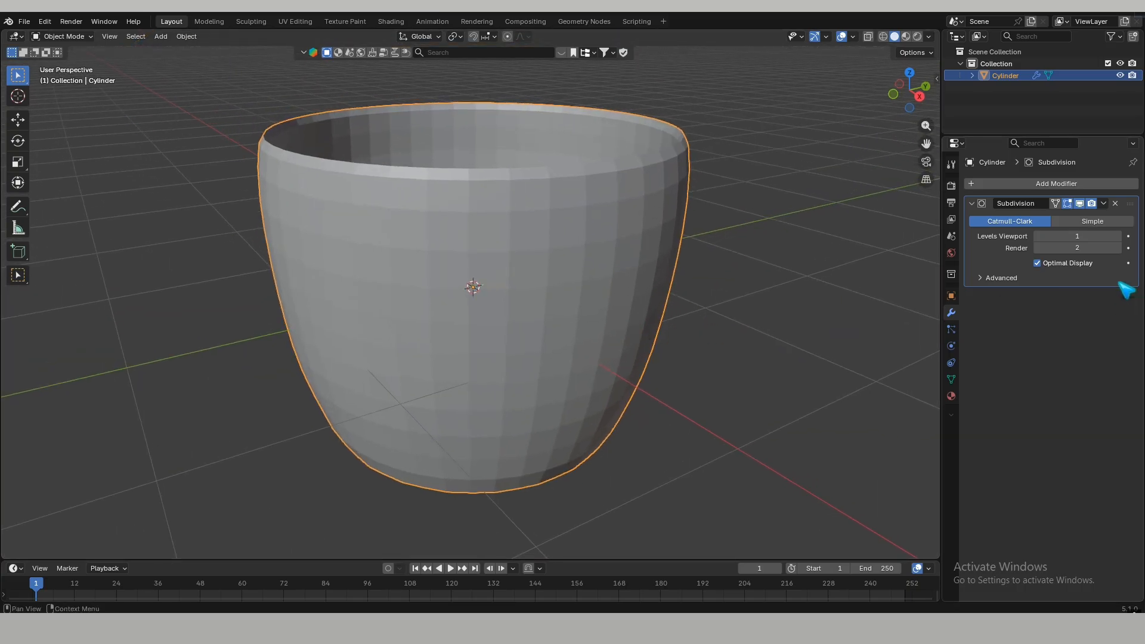
pyautogui.click(1119, 236)
pyautogui.click(1119, 236)
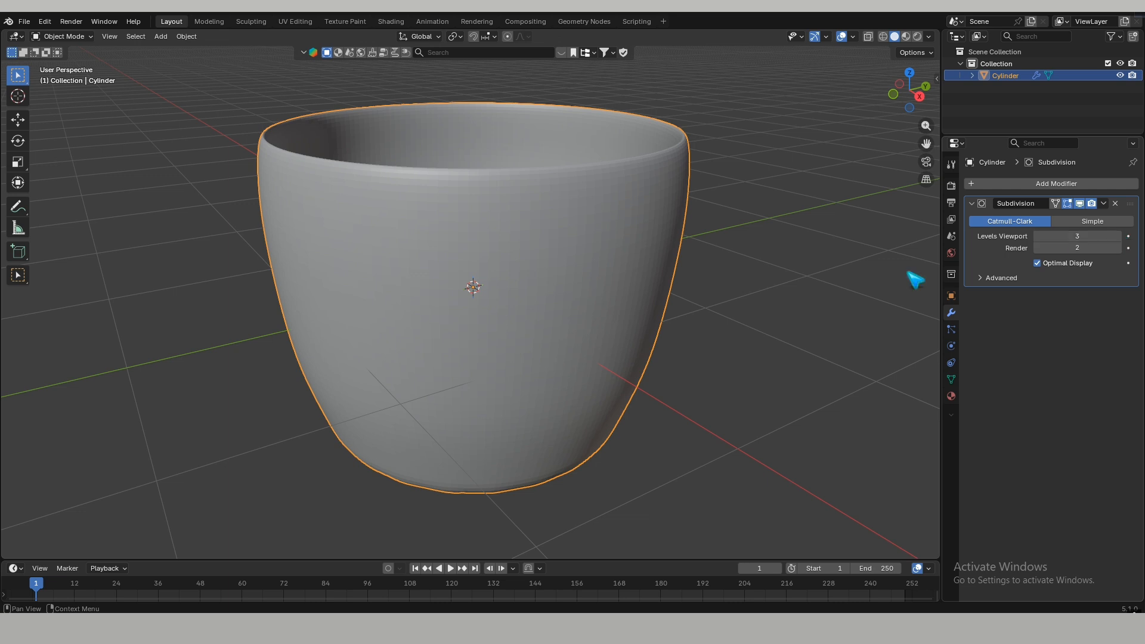
# - Set the Subdivision modifier's viewport levels to 4 with the mug in Edit Mode
pyautogui.moveTo(573, 287); pyautogui.dragTo(625, 295, button='middle')
pyautogui.scroll(2, 644, 299)
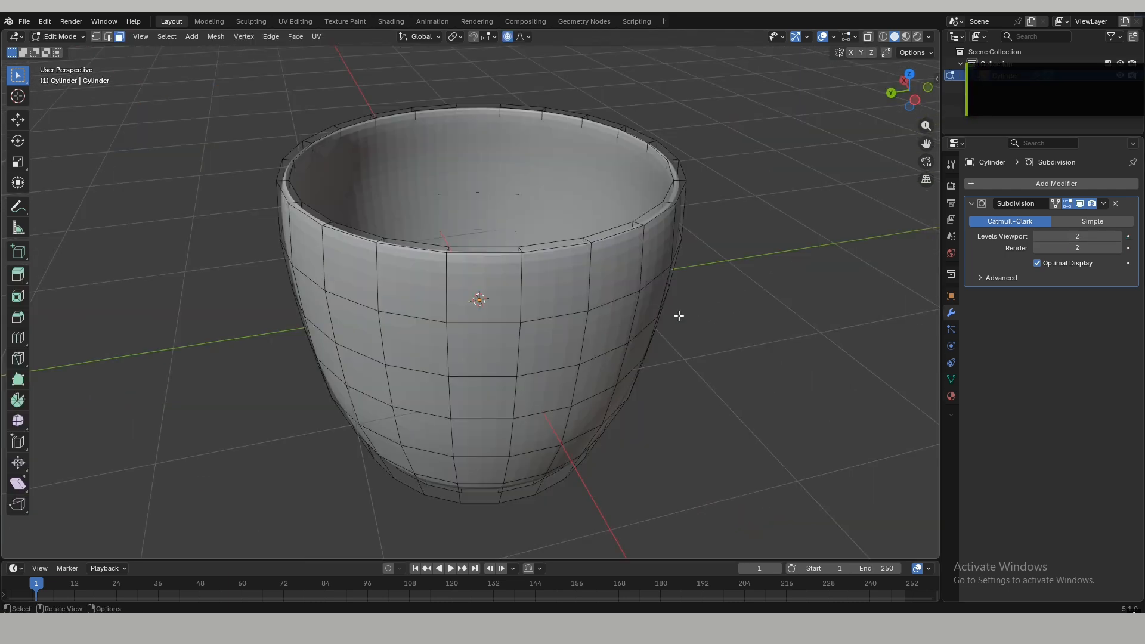
pyautogui.scroll(2, 611, 294)
pyautogui.keyDown('shift'); pyautogui.moveTo(613, 294); pyautogui.dragTo(594, 324, button='middle'); pyautogui.keyUp('shift')
pyautogui.scroll(1, 591, 316)
pyautogui.moveTo(679, 237); pyautogui.dragTo(621, 269, button='middle')
pyautogui.click(1119, 237)
pyautogui.click(1119, 238)
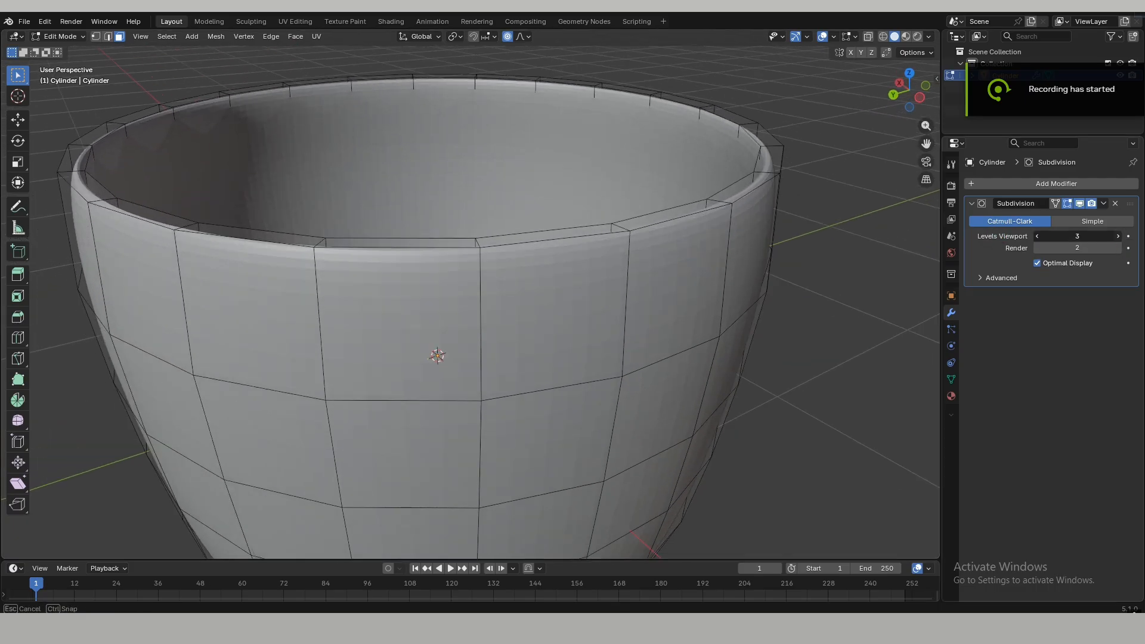
# - Add one loop cut just below the outer rim at a factor of about -0.814 and one below the inner rim at about -0.528
pyautogui.scroll(2, 735, 220)
pyautogui.keyDown('shift'); pyautogui.moveTo(735, 221); pyautogui.dragTo(703, 258, button='middle'); pyautogui.keyUp('shift')
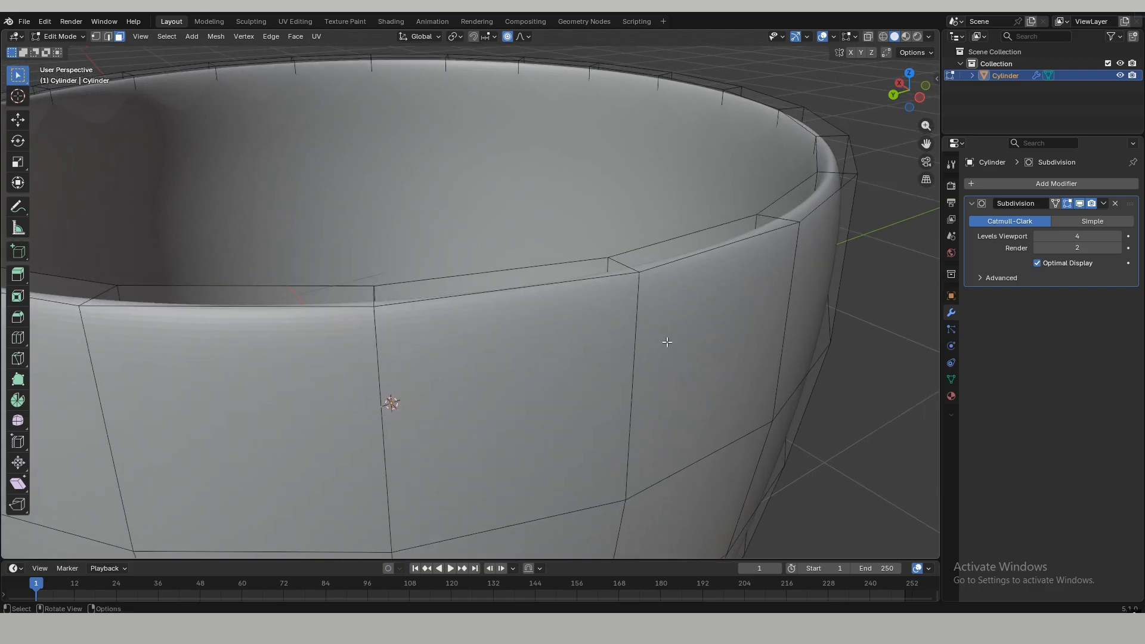
pyautogui.scroll(-3, 693, 328)
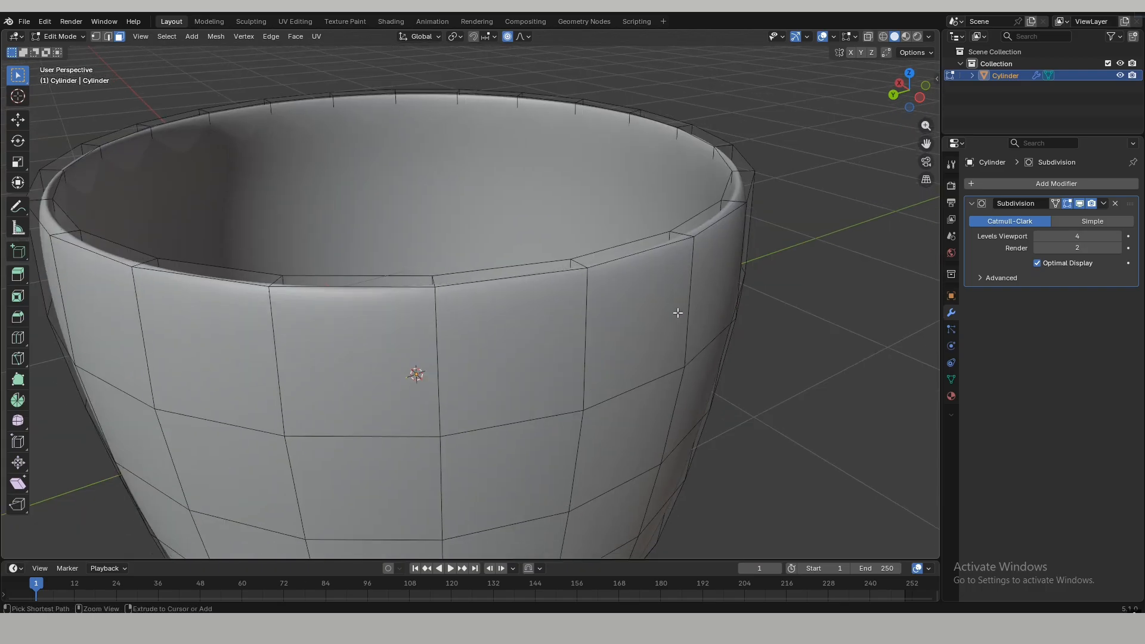
pyautogui.hotkey('ctrl', 'r')
pyautogui.click(589, 316)
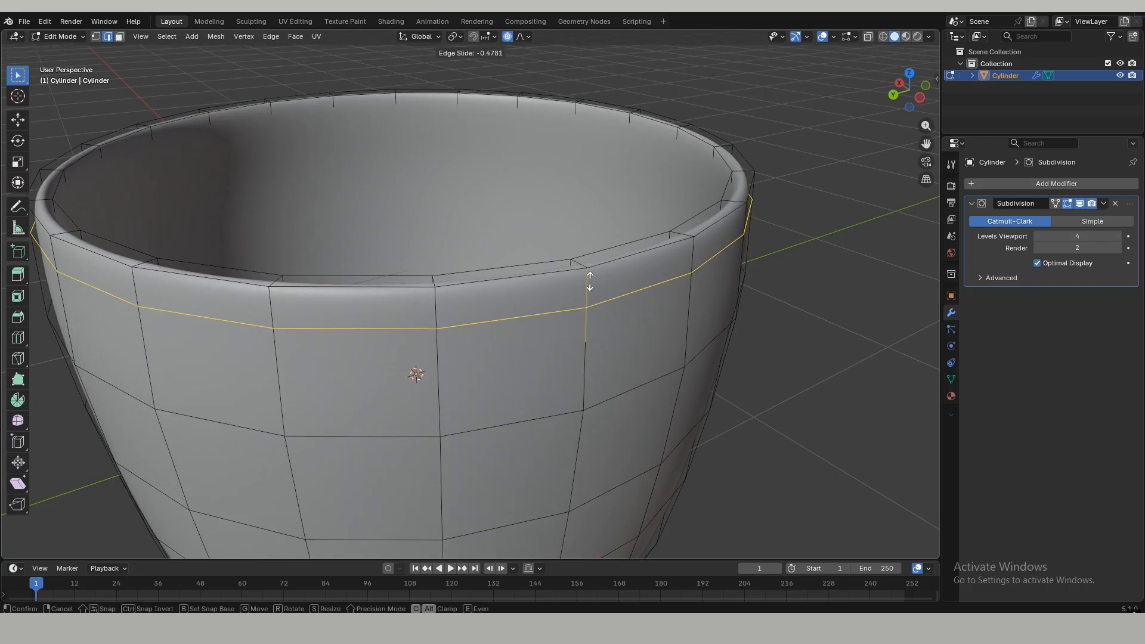
pyautogui.click(589, 258)
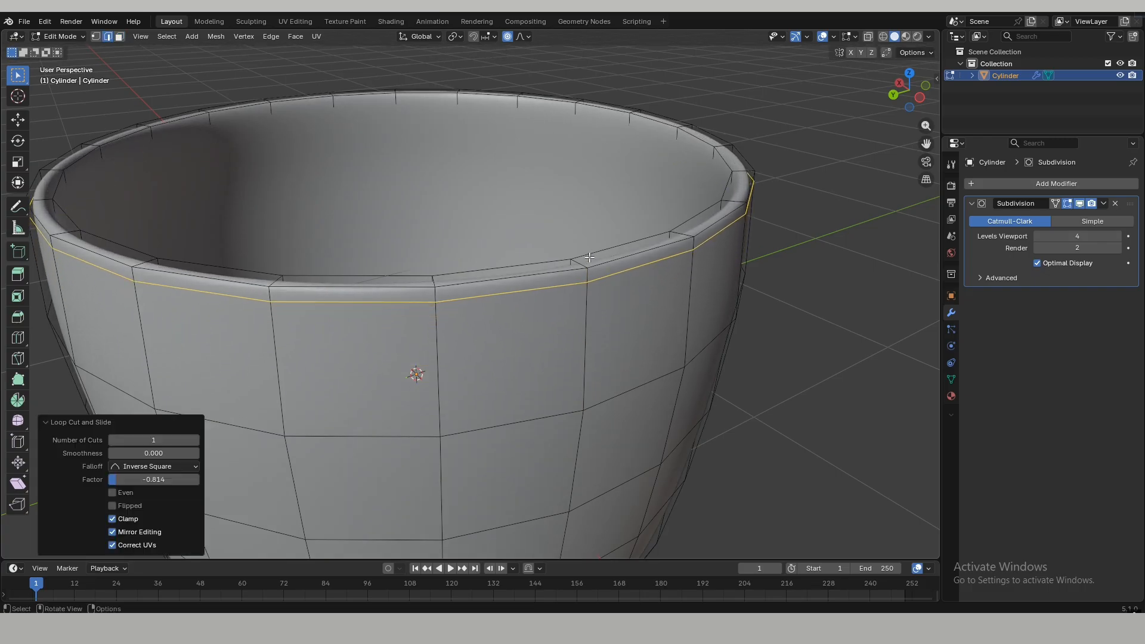
pyautogui.hotkey('ctrl', 'r')
pyautogui.click(668, 144)
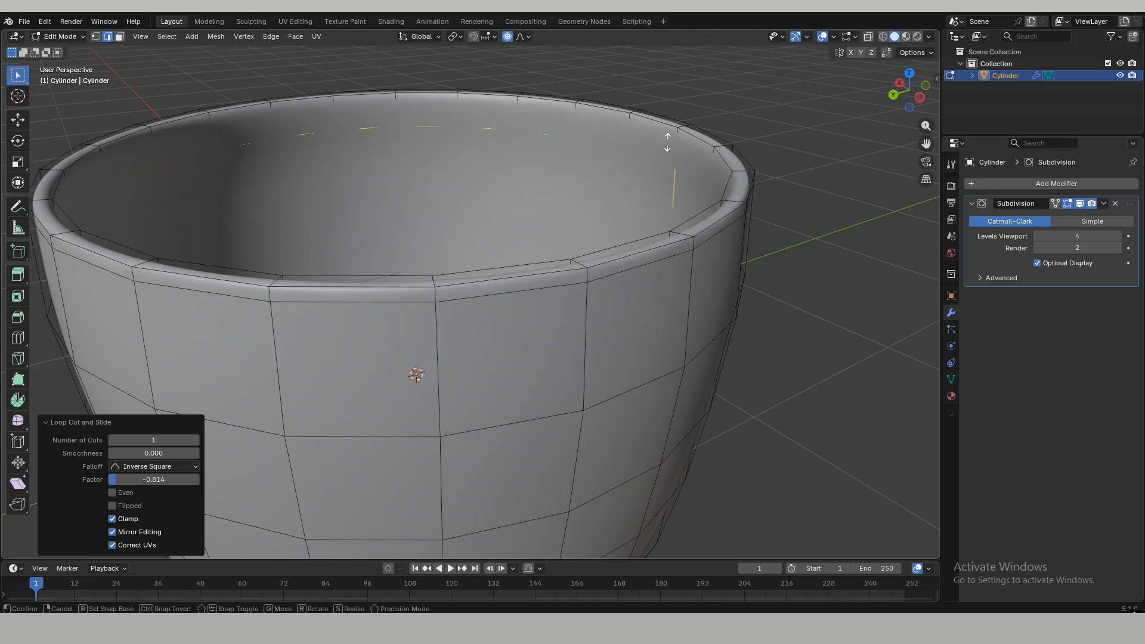
pyautogui.click(680, 113)
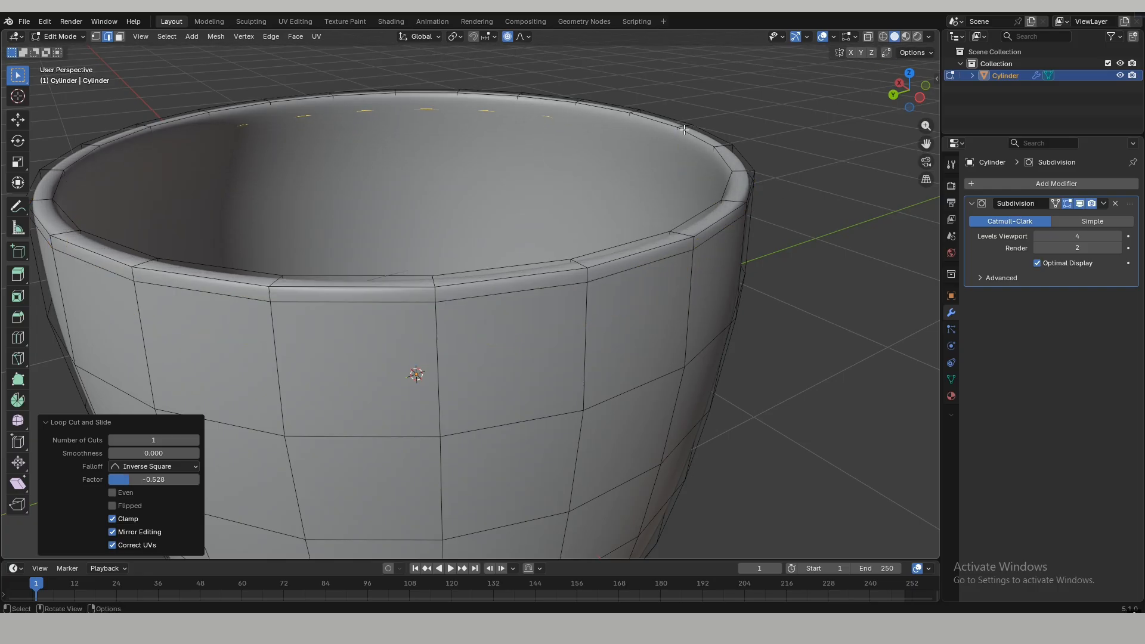
# - Inset the face on the mug's underside twice in face select mode, the first time by about 0.088 m
pyautogui.press('Tab')
pyautogui.click(800, 205)
pyautogui.scroll(-2, 723, 229)
pyautogui.moveTo(678, 276); pyautogui.dragTo(615, 273, button='middle')
pyautogui.click(652, 248)
pyautogui.press('Tab')
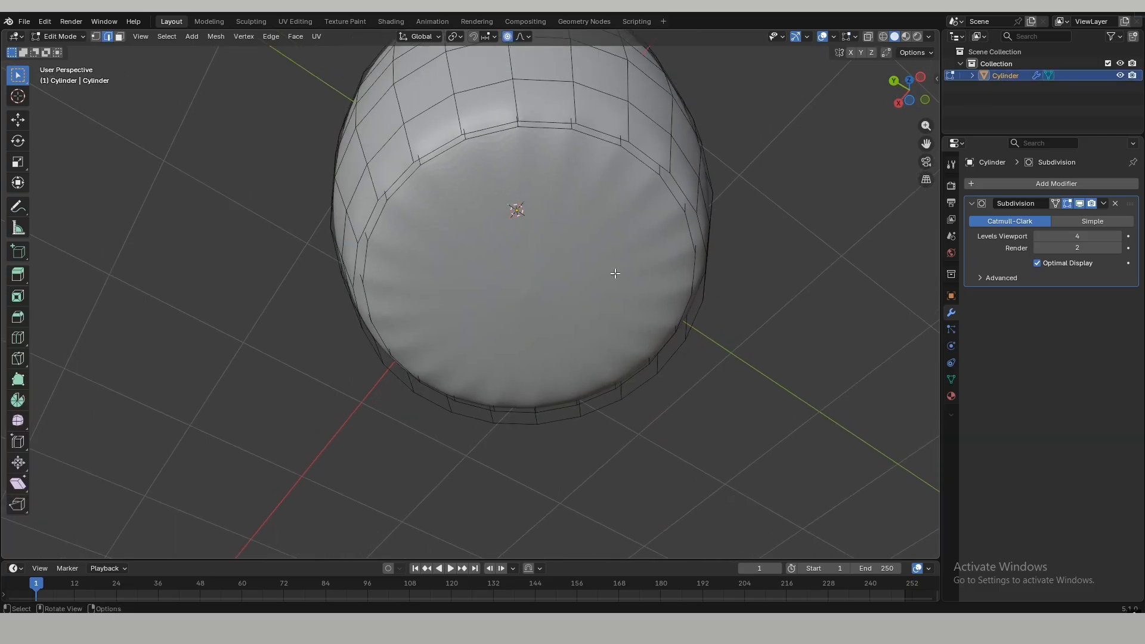
pyautogui.click(119, 36)
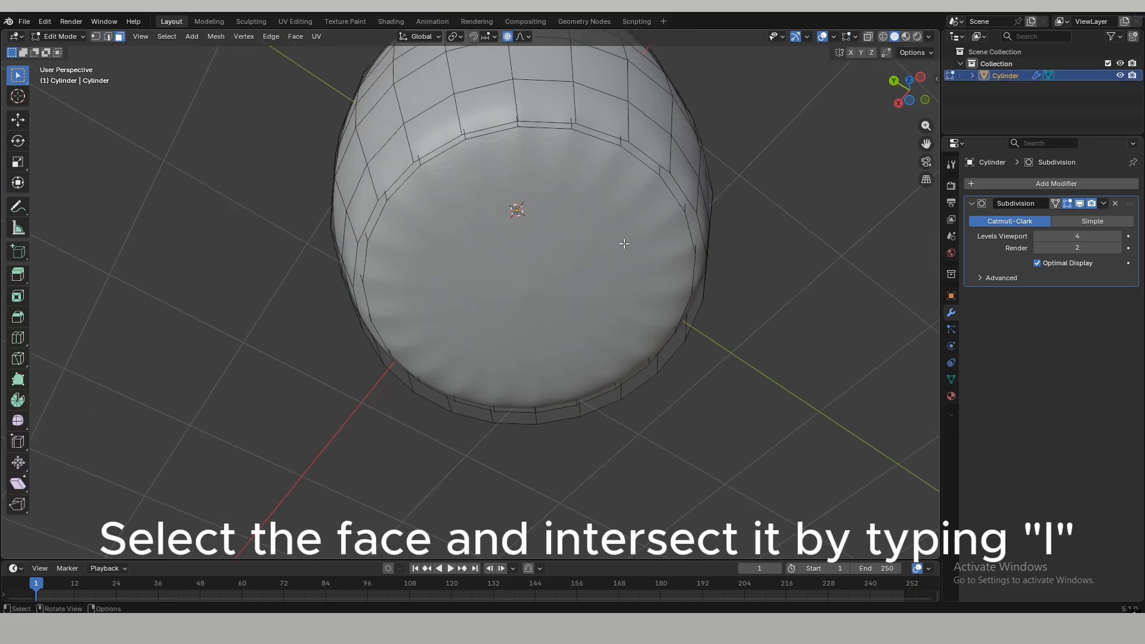
pyautogui.click(539, 229)
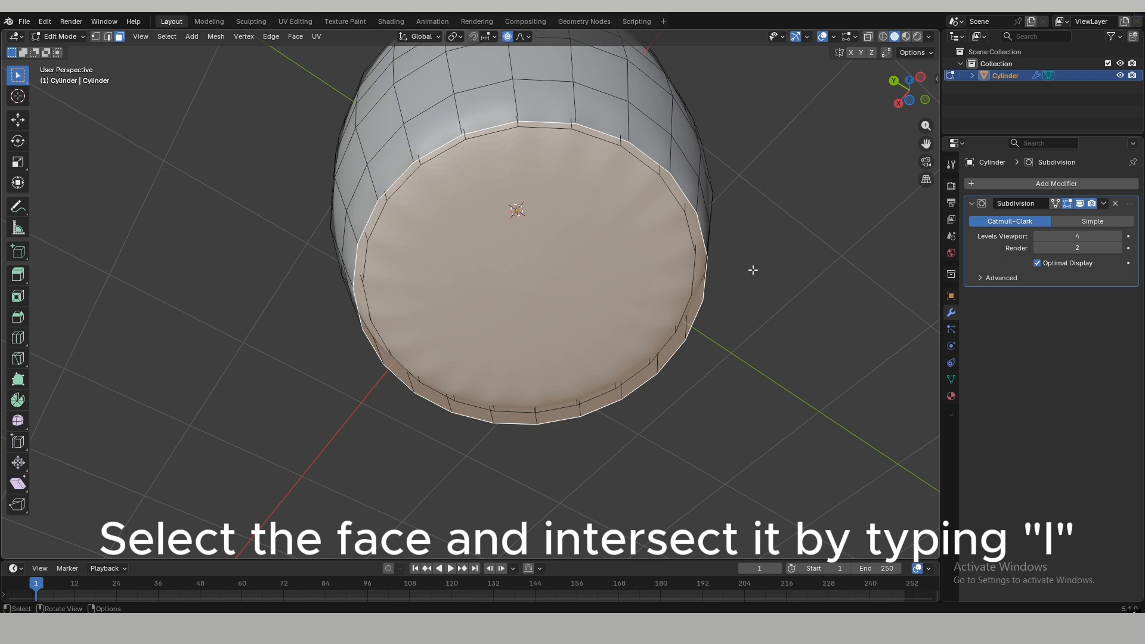
pyautogui.press('i')
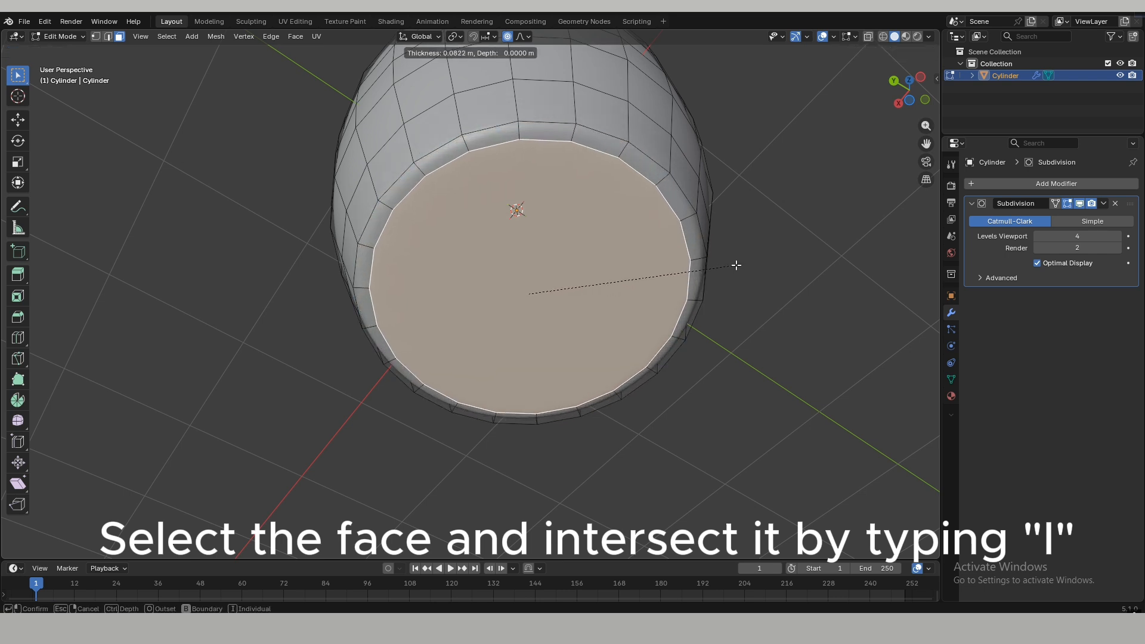
pyautogui.click(736, 265)
pyautogui.press('i')
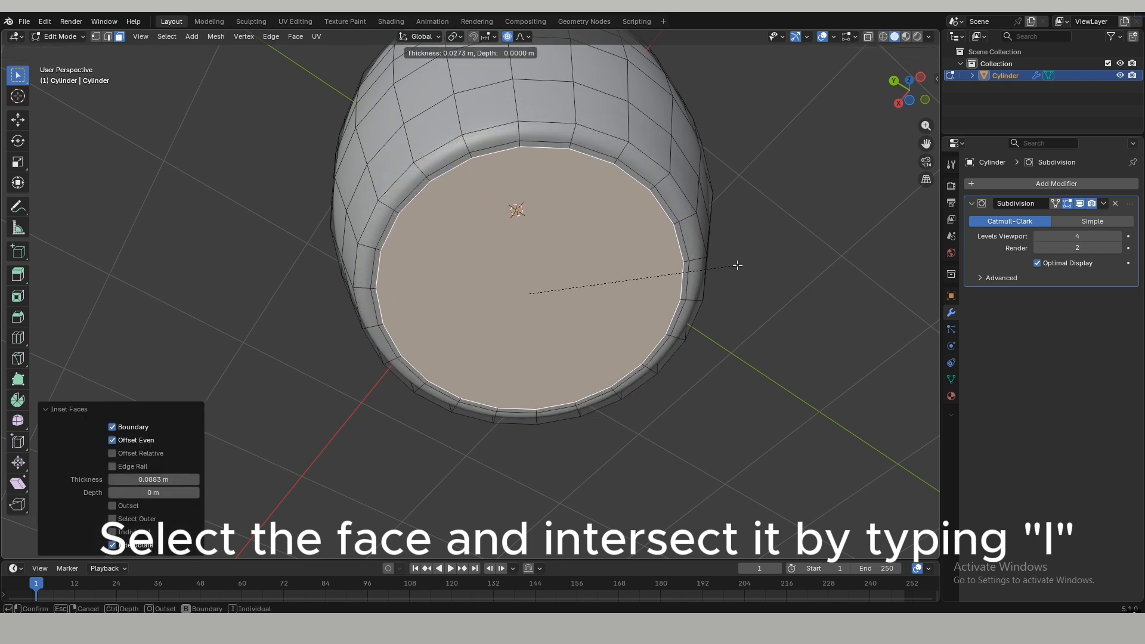
pyautogui.click(726, 261)
pyautogui.press('Tab')
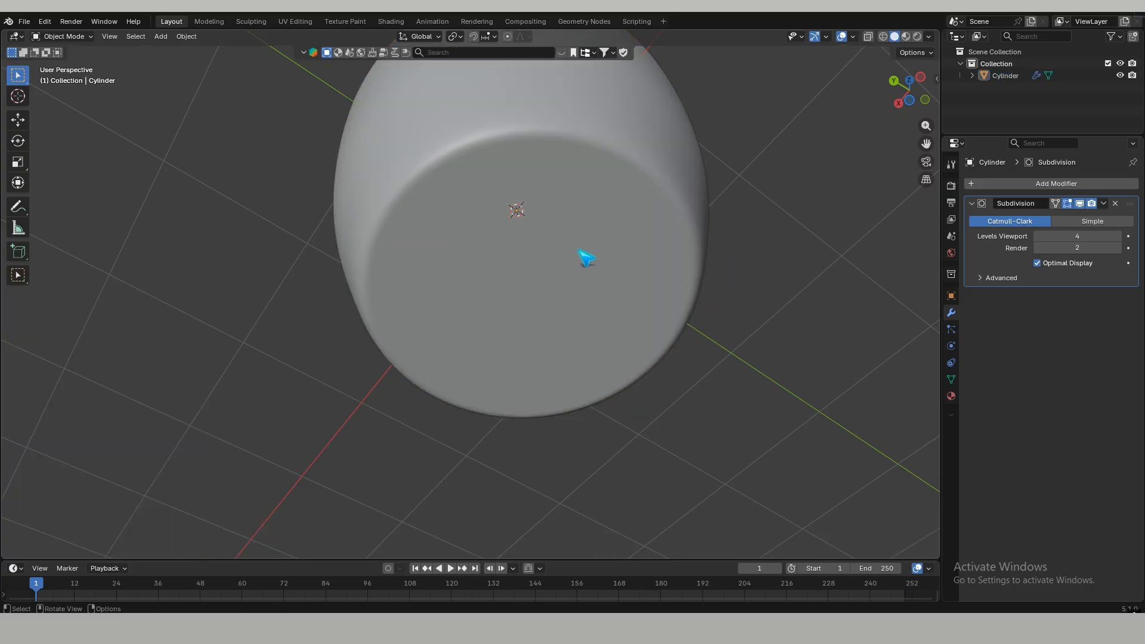
pyautogui.press('Tab')
pyautogui.press('g')
pyautogui.press('z')
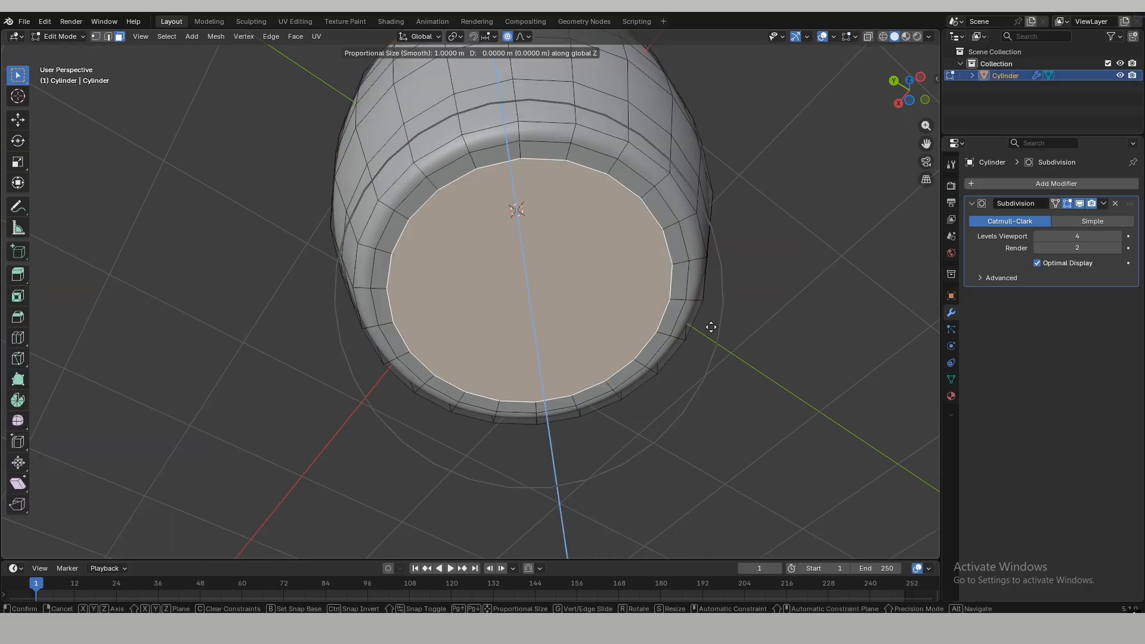
pyautogui.rightClick(708, 325)
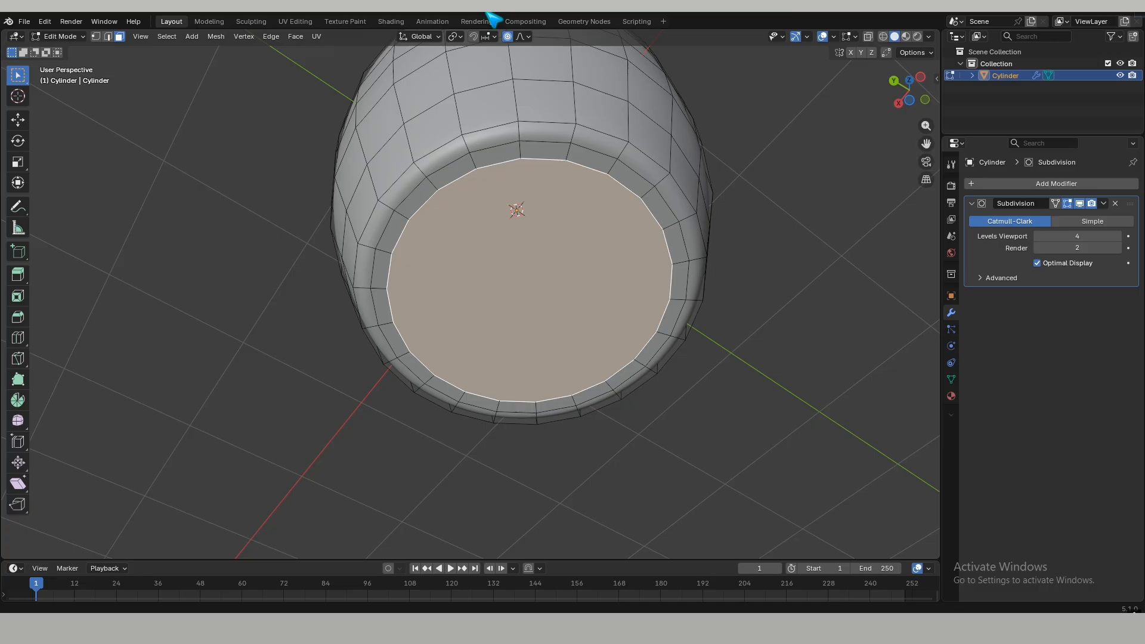
# - With proportional editing turned off, move the inset underside face up about 0.05 m along Z and scale it
pyautogui.click(508, 37)
pyautogui.press('g')
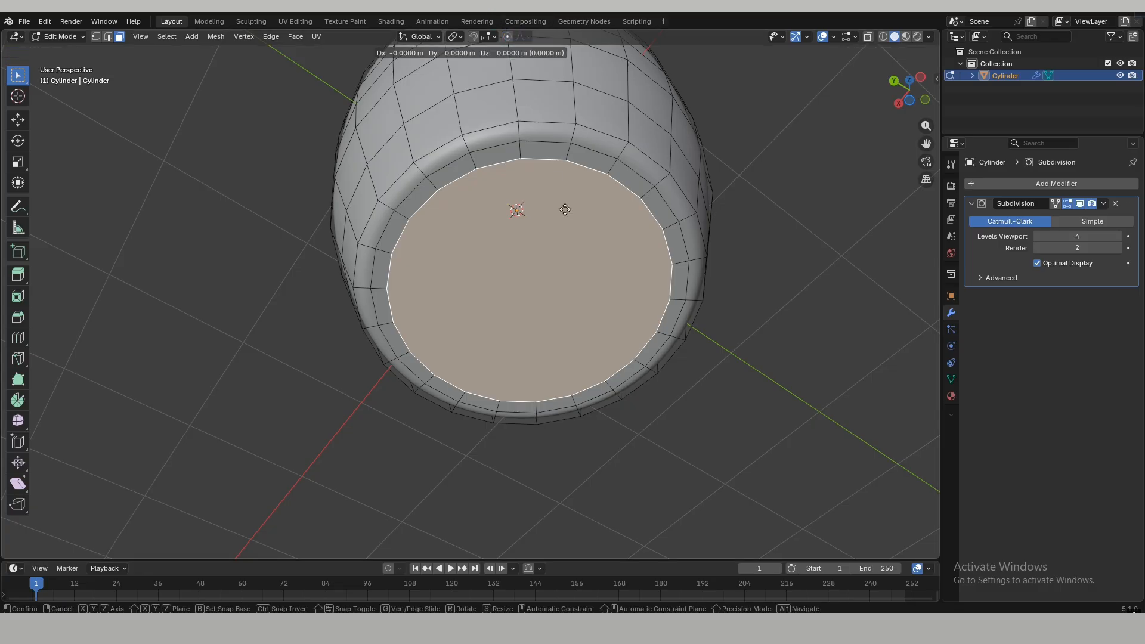
pyautogui.press('z')
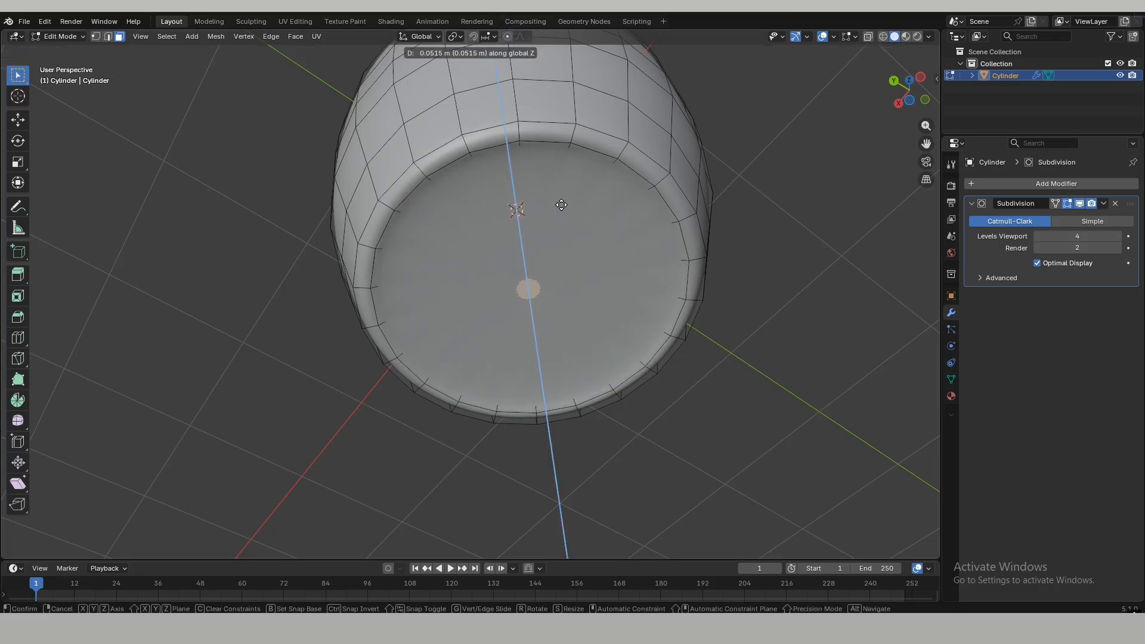
pyautogui.click(561, 204)
pyautogui.press('s')
pyautogui.click(673, 248)
pyautogui.press('Tab')
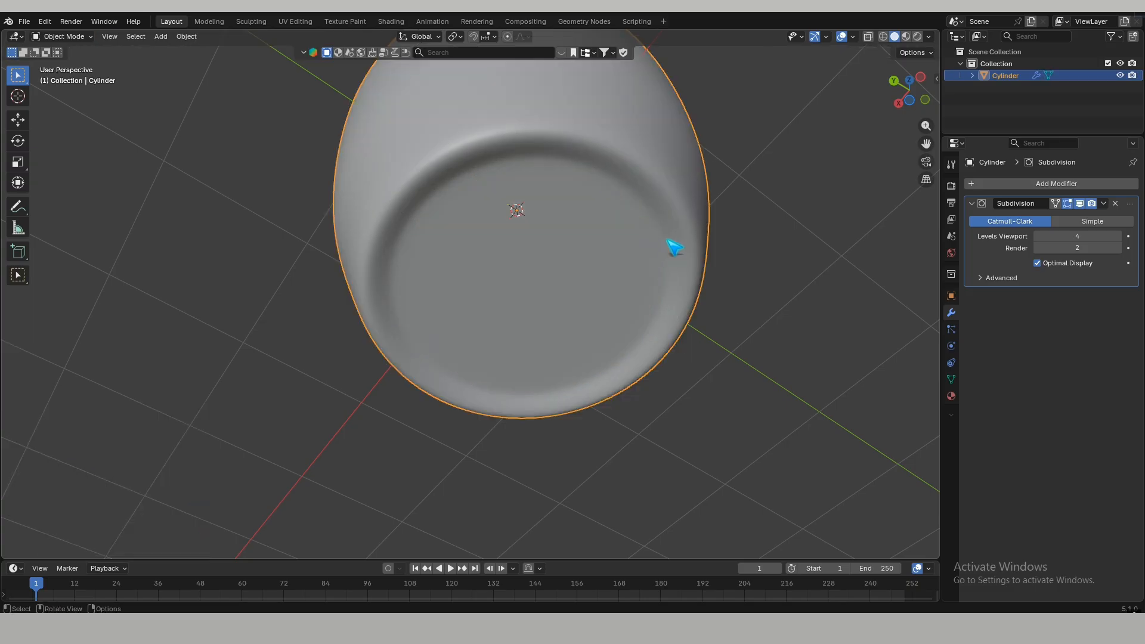
# - Inset the floor face inside the mug by about 0.1 m
pyautogui.click(754, 191)
pyautogui.moveTo(754, 191); pyautogui.dragTo(723, 389, button='middle')
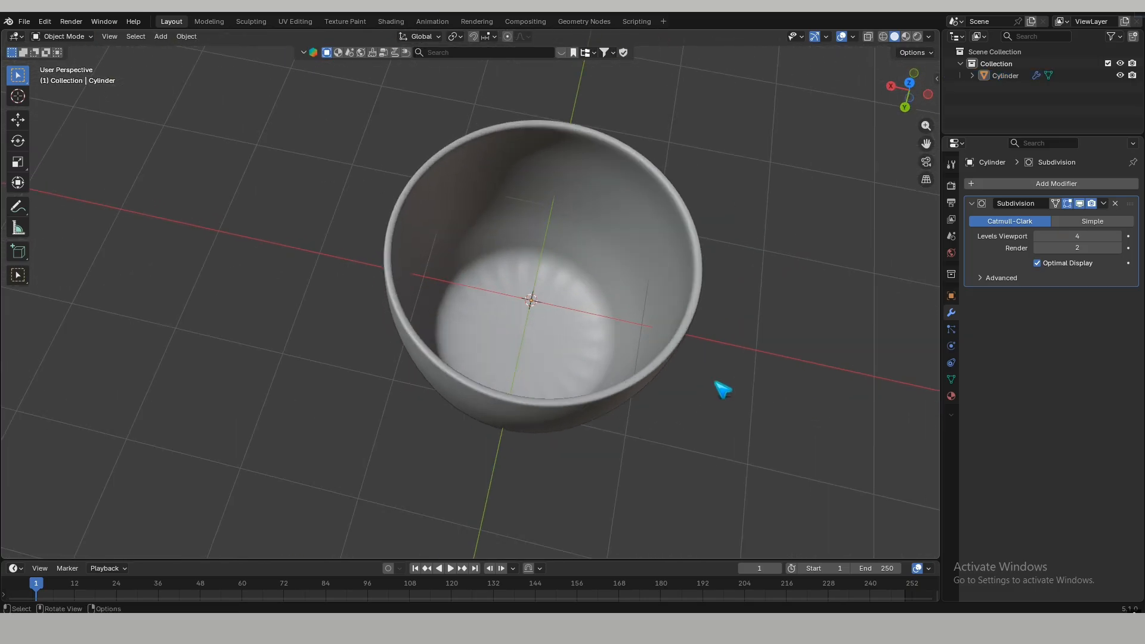
pyautogui.scroll(3, 723, 389)
pyautogui.click(684, 296)
pyautogui.press('Tab')
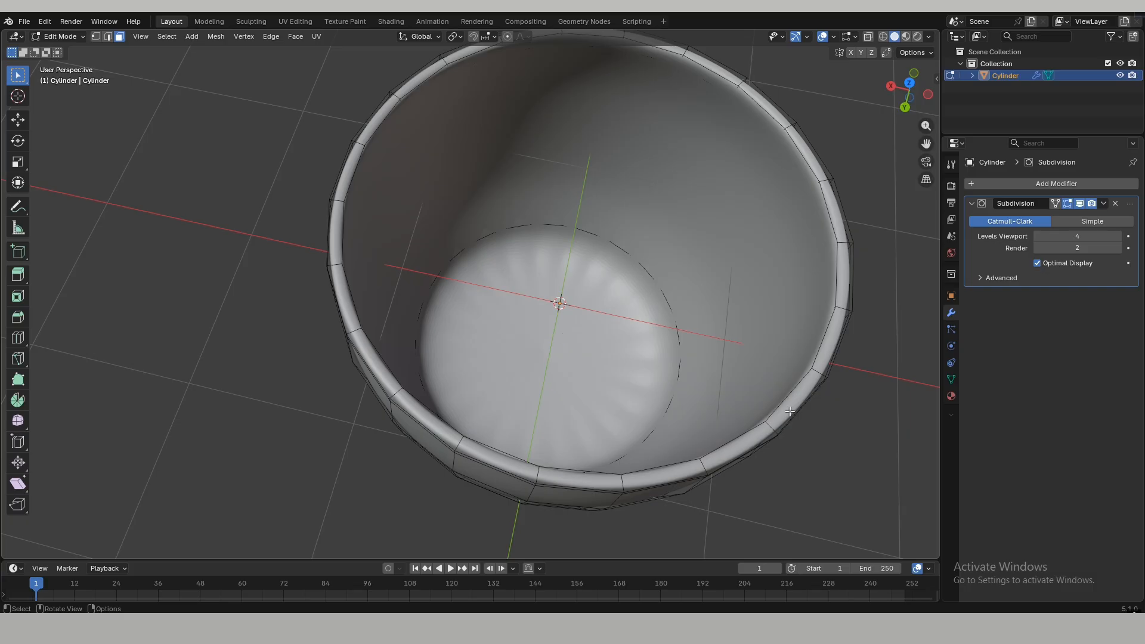
pyautogui.press('i')
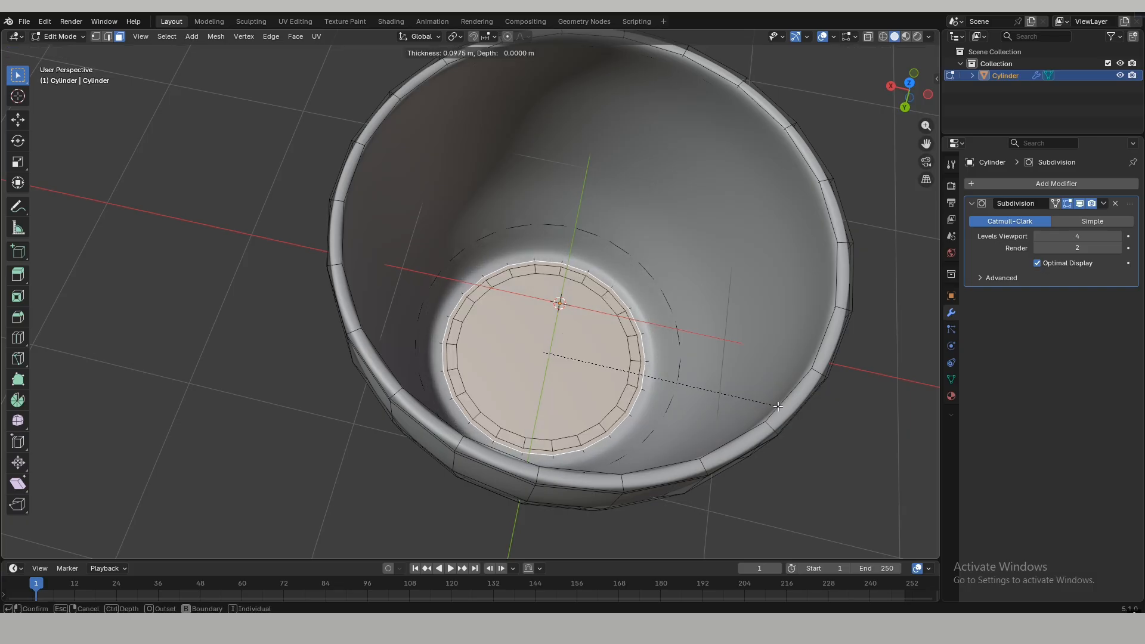
pyautogui.click(778, 406)
pyautogui.press('Tab')
# - In the right view, inset one upper and one lower face in the central column of the mug's side by about 0.055 m
pyautogui.moveTo(785, 411); pyautogui.dragTo(655, 347, button='middle')
pyautogui.keyDown('alt'); pyautogui.scroll(1, 558, 305); pyautogui.keyUp('alt')
pyautogui.scroll(2, 559, 304)
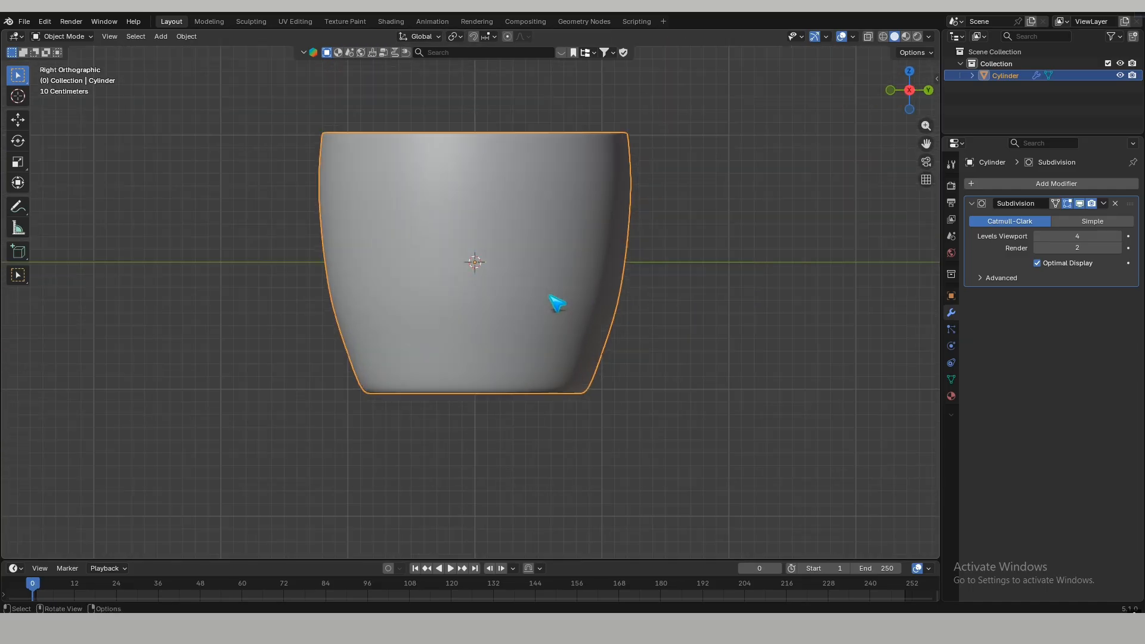
pyautogui.moveTo(562, 308)
pyautogui.keyDown('shift'); pyautogui.mouseDown(button='middle')
pyautogui.moveTo(638, 355)
pyautogui.moveTo(554, 299)
pyautogui.mouseUp(button='middle'); pyautogui.keyUp('shift')
pyautogui.press('Tab')
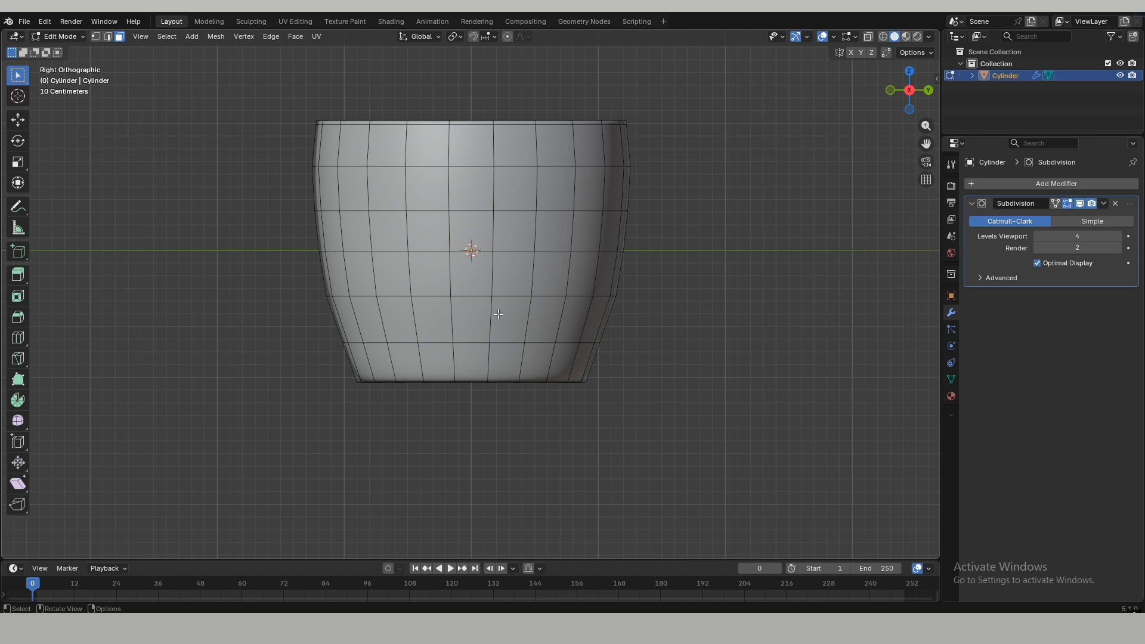
pyautogui.keyDown('shift'); pyautogui.moveTo(469, 192); pyautogui.dragTo(470, 216, button='middle'); pyautogui.keyUp('shift')
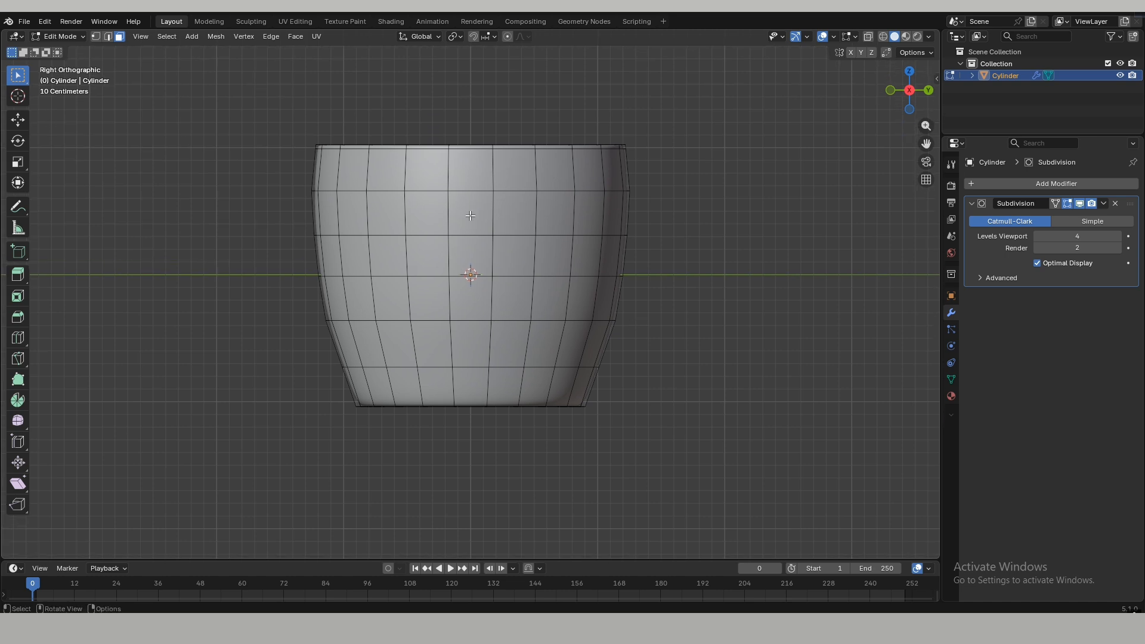
pyautogui.keyDown('shift'); pyautogui.moveTo(497, 269); pyautogui.dragTo(508, 296, button='middle'); pyautogui.keyUp('shift')
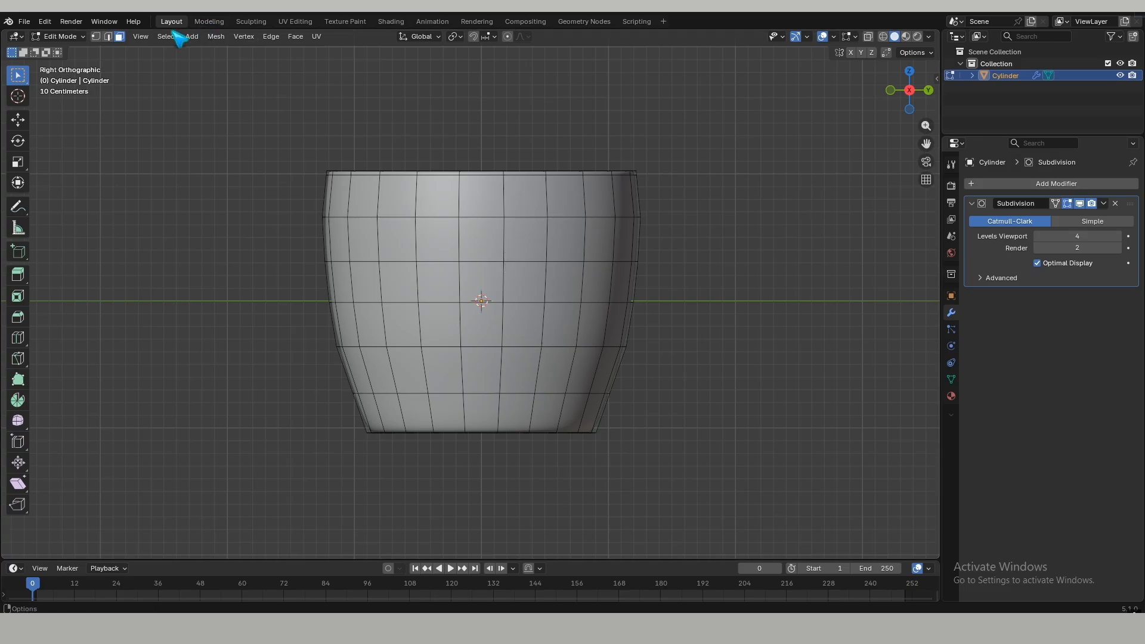
pyautogui.click(481, 248)
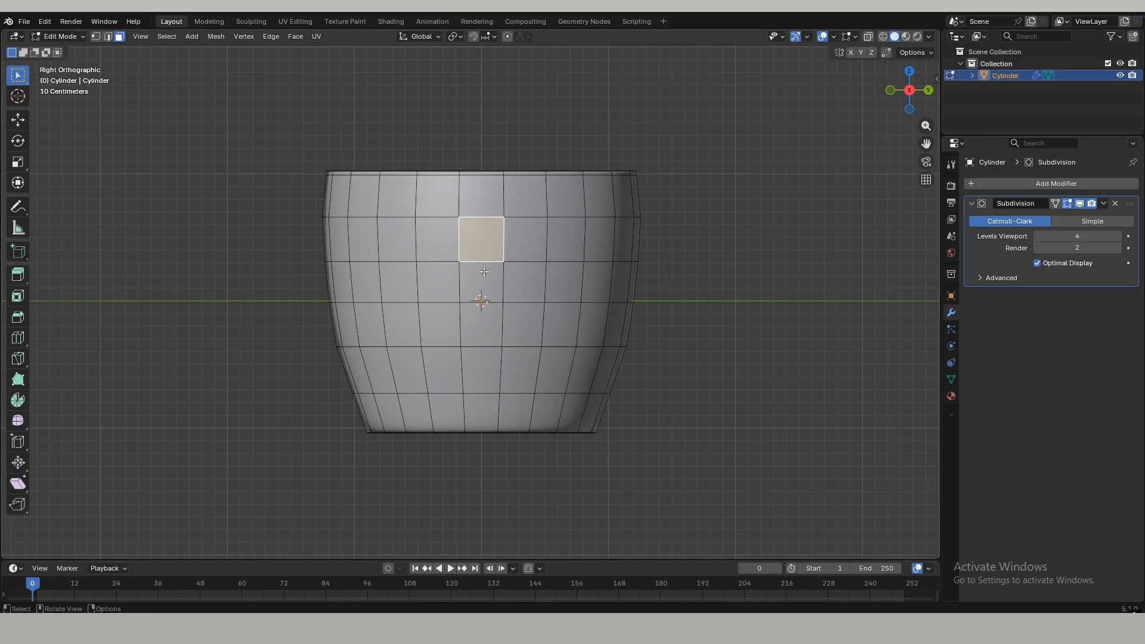
pyautogui.keyDown('shift'); pyautogui.click(483, 380); pyautogui.keyUp('shift')
pyautogui.press('i')
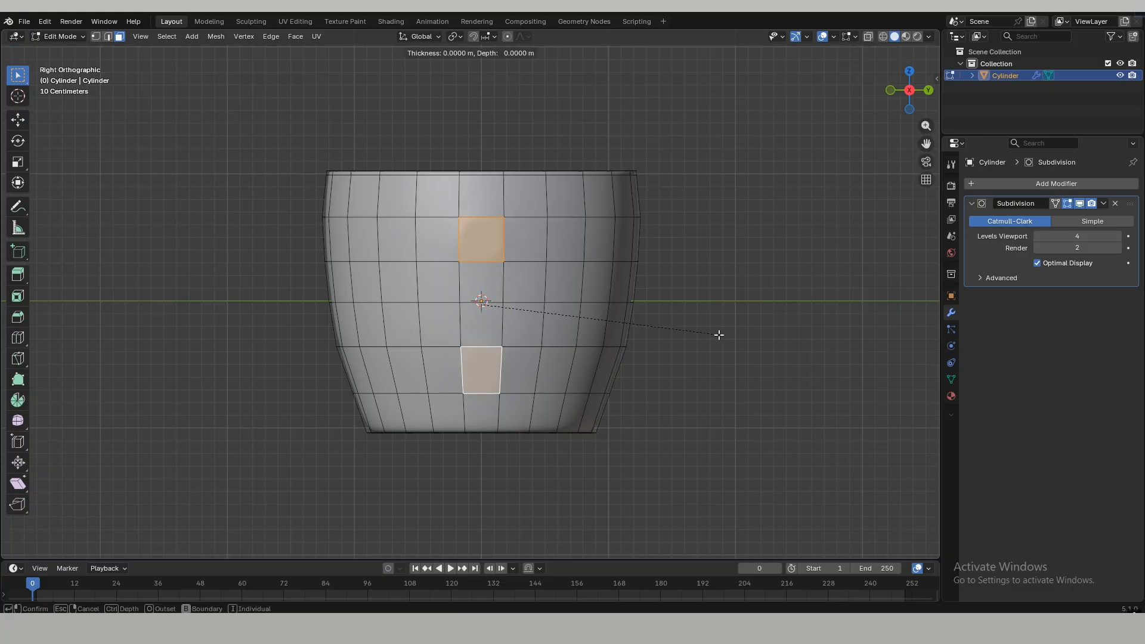
pyautogui.click(712, 334)
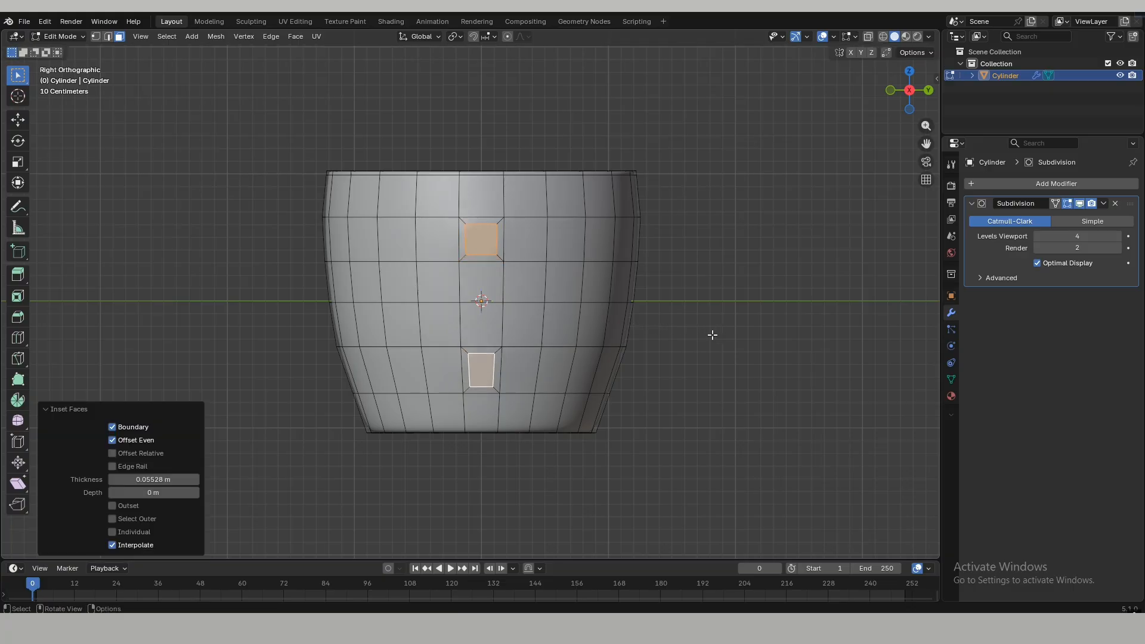
# - Delete the two inset faces on the mug's side and select the edge loop around the upper opening
pyautogui.press('x')
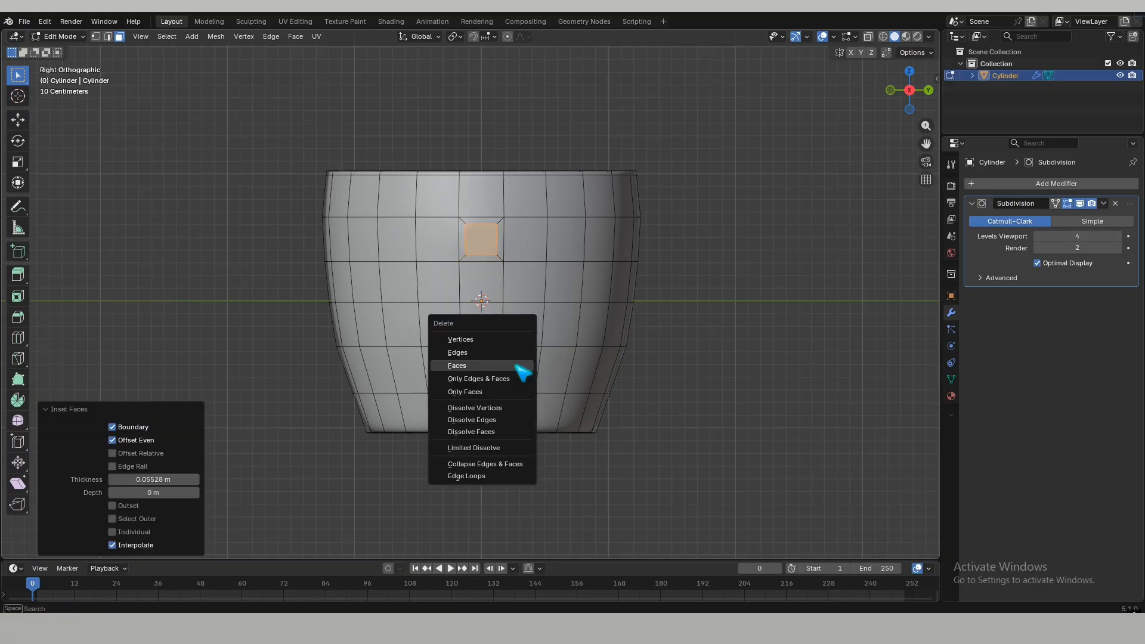
pyautogui.click(484, 367)
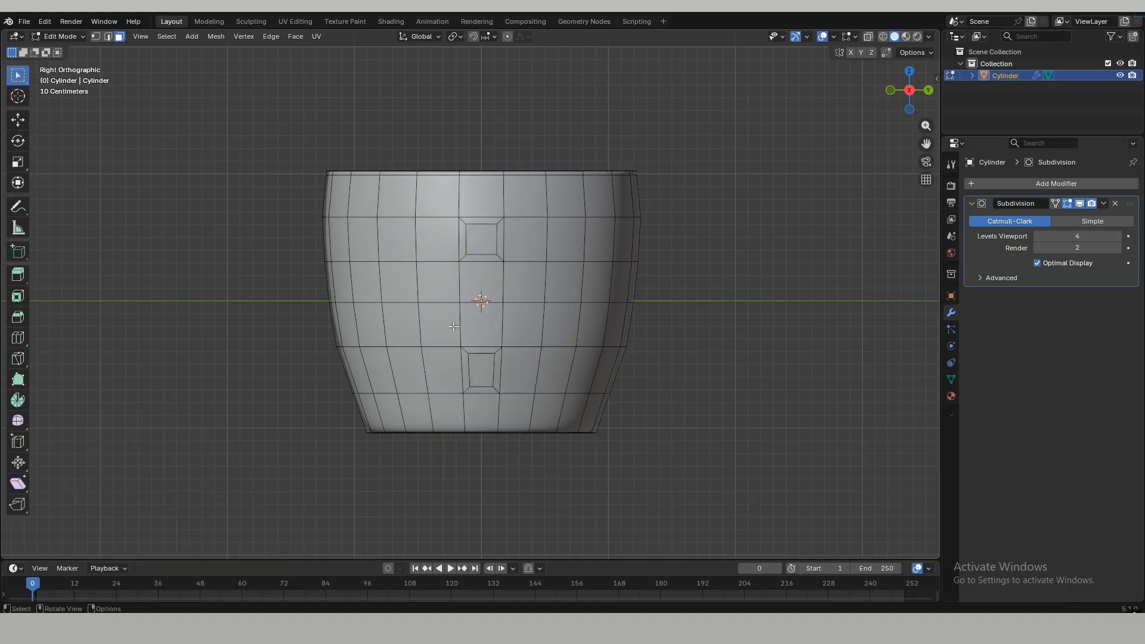
pyautogui.press('2')
pyautogui.moveTo(433, 324); pyautogui.dragTo(584, 207, button='middle')
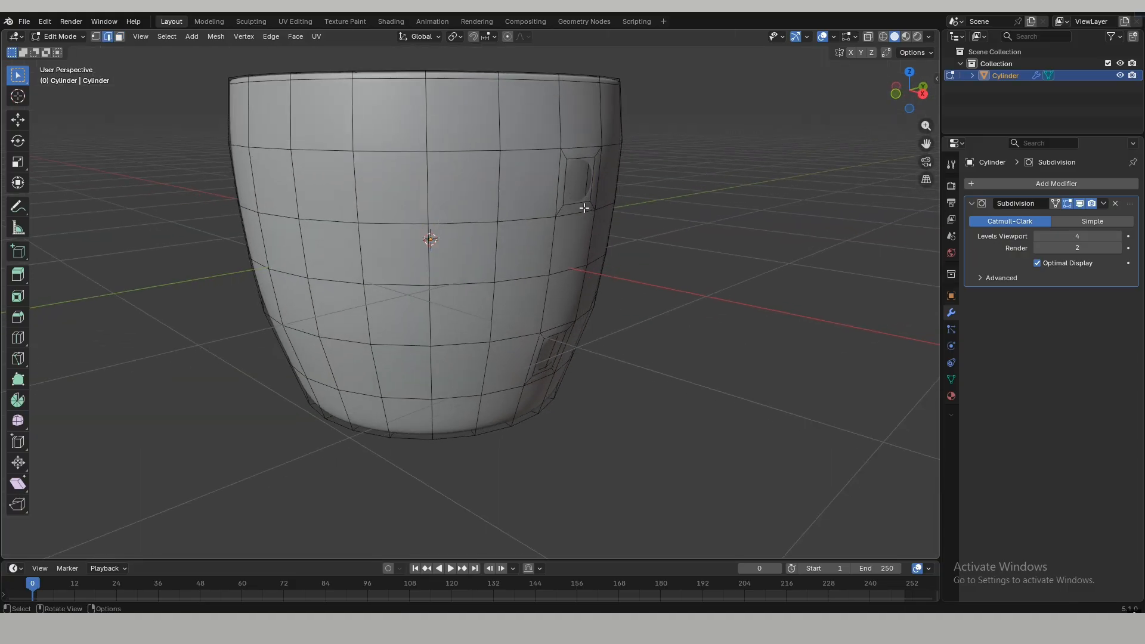
pyautogui.keyDown('alt'); pyautogui.click(576, 203); pyautogui.keyUp('alt')
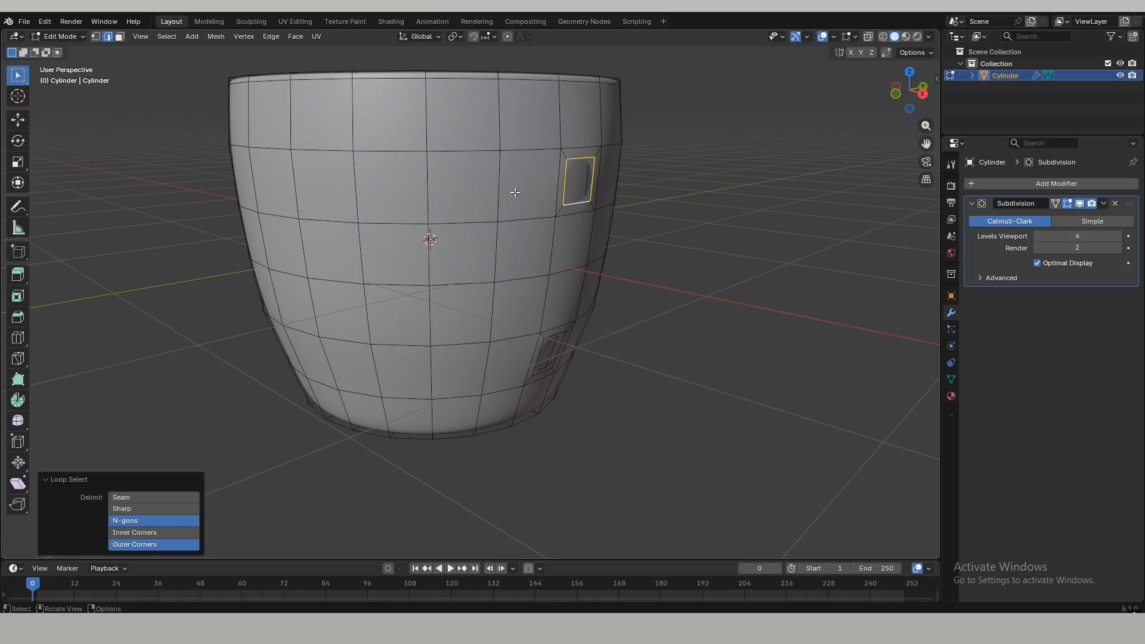
# - In the front view, annotate the lower opening's height with near-horizontal strokes across the mug and mark its edge on the profile
pyautogui.keyDown('shift'); pyautogui.moveTo(502, 247); pyautogui.dragTo(508, 255, button='middle'); pyautogui.keyUp('shift')
pyautogui.keyDown('shift'); pyautogui.moveTo(568, 353); pyautogui.dragTo(561, 315, button='middle'); pyautogui.keyUp('shift')
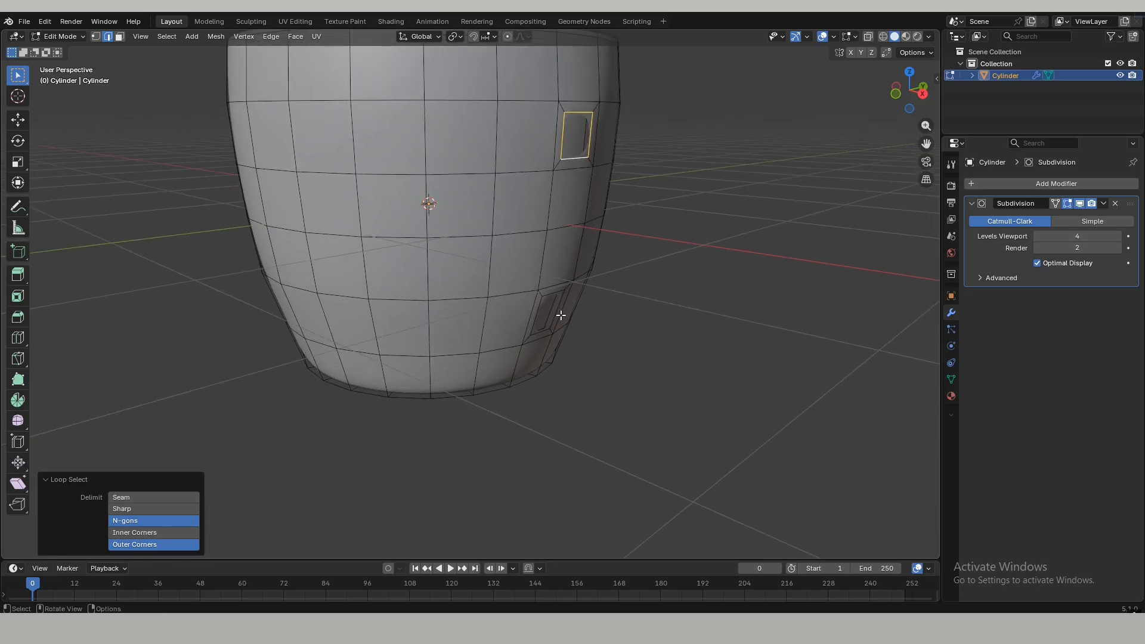
pyautogui.moveTo(498, 272); pyautogui.dragTo(592, 288, button='middle')
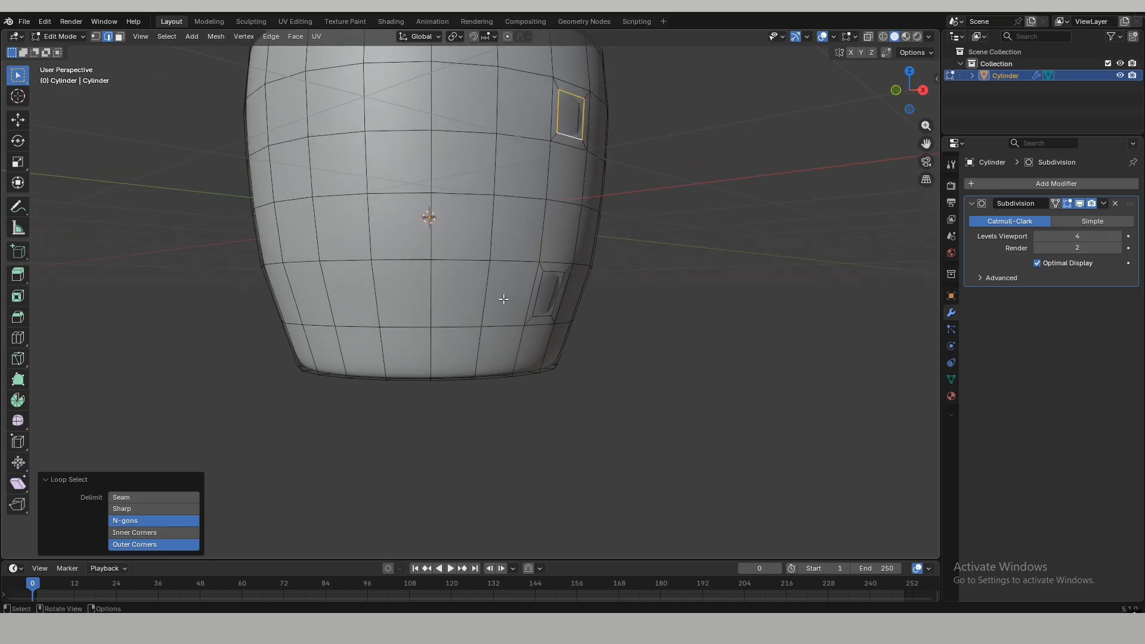
pyautogui.moveTo(503, 299); pyautogui.dragTo(560, 305, button='middle')
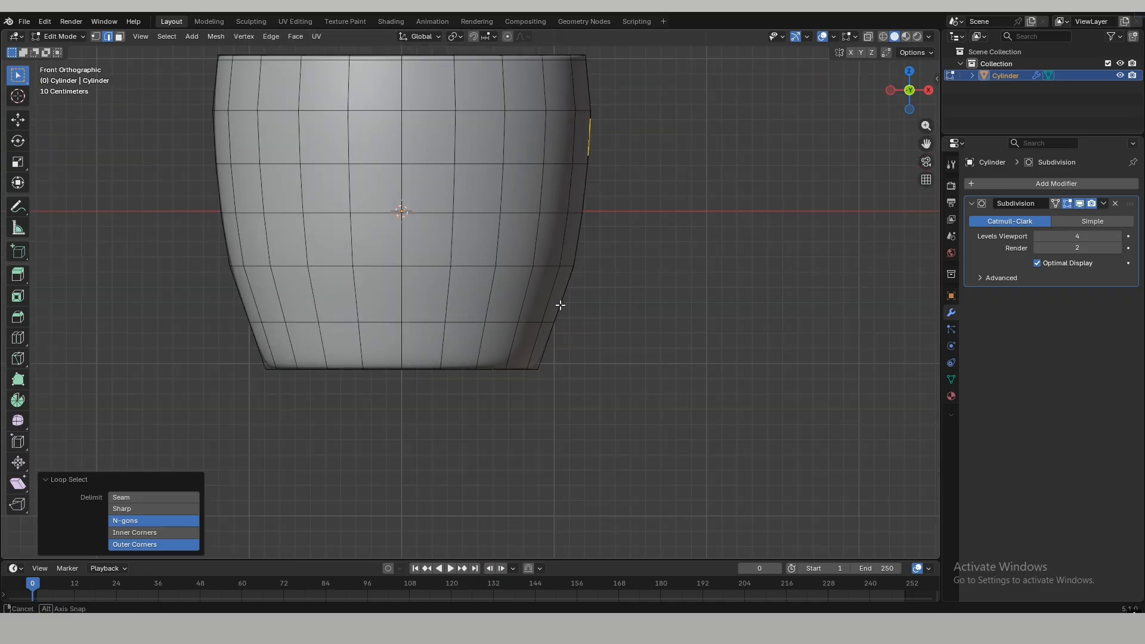
pyautogui.click(24, 209)
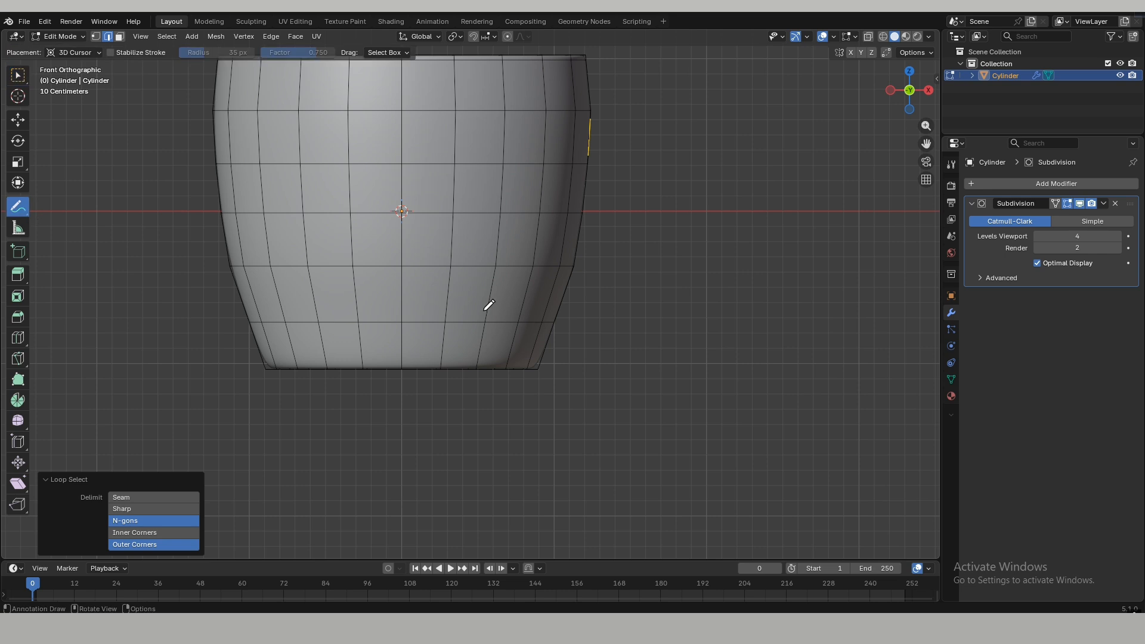
pyautogui.moveTo(423, 289); pyautogui.dragTo(690, 279)
pyautogui.moveTo(426, 310); pyautogui.dragTo(648, 307)
pyautogui.moveTo(424, 280); pyautogui.dragTo(430, 281)
pyautogui.moveTo(613, 280); pyautogui.dragTo(562, 312)
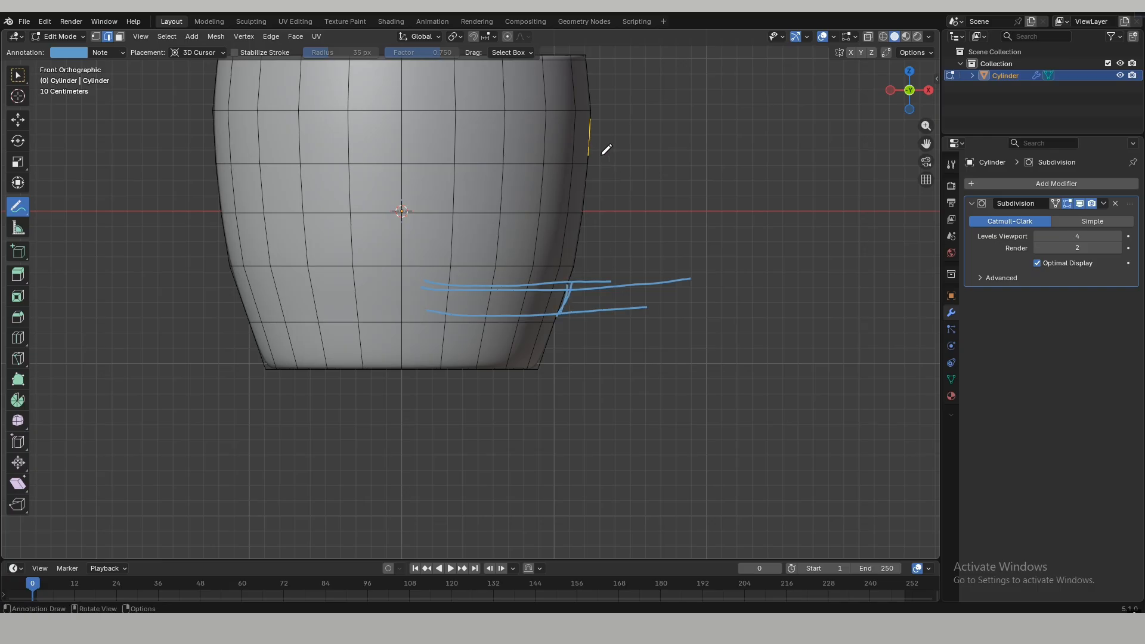
# - Annotate the handle's path with two curved strokes running from the upper opening around to the lower opening
pyautogui.moveTo(594, 135); pyautogui.dragTo(648, 137)
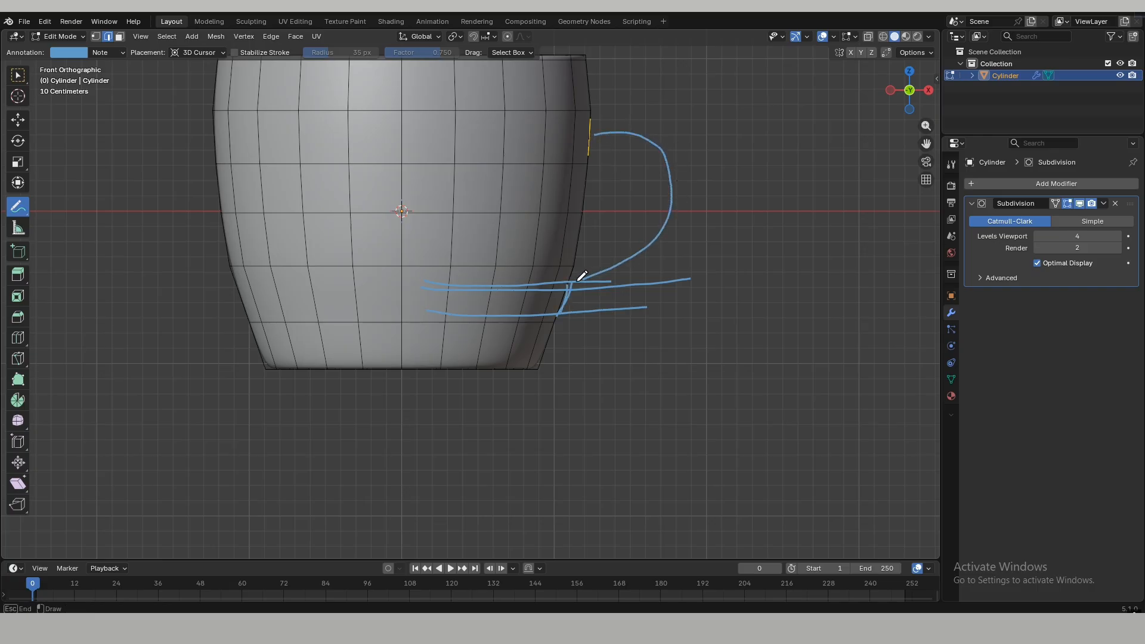
pyautogui.moveTo(580, 279); pyautogui.dragTo(576, 277)
pyautogui.moveTo(597, 135); pyautogui.dragTo(670, 136)
pyautogui.moveTo(567, 300); pyautogui.dragTo(566, 302)
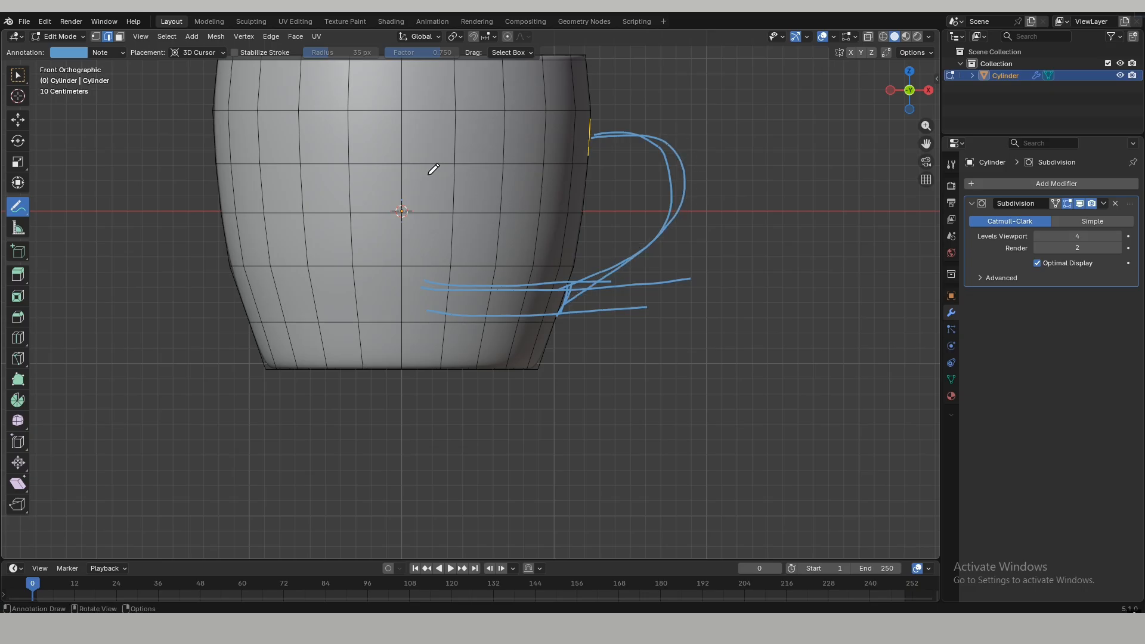
# - Spin the upper opening's edge loop around the Y axis in 12 steps, sweeping the handle round to the lower opening
pyautogui.click(19, 402)
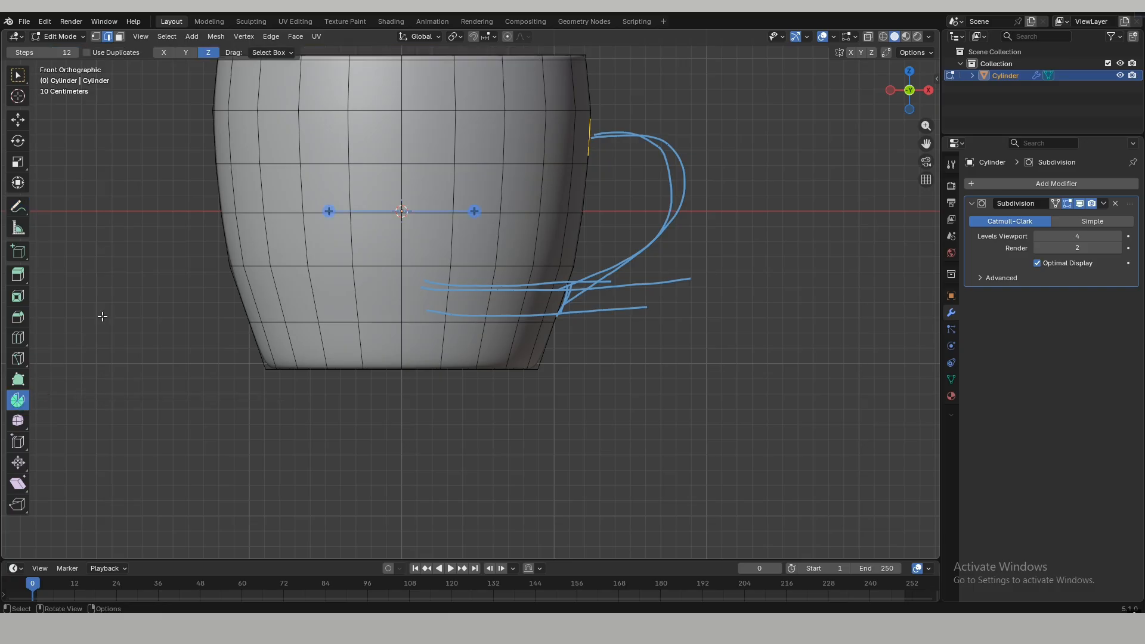
pyautogui.click(187, 52)
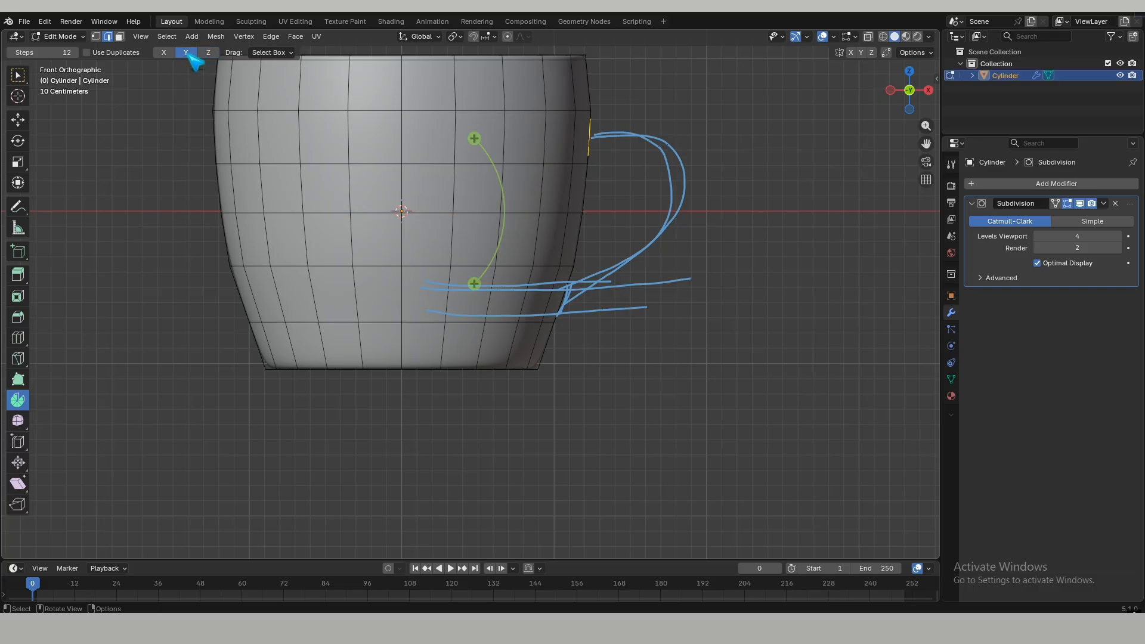
pyautogui.moveTo(476, 139); pyautogui.dragTo(518, 189)
pyautogui.moveTo(460, 211); pyautogui.dragTo(640, 191)
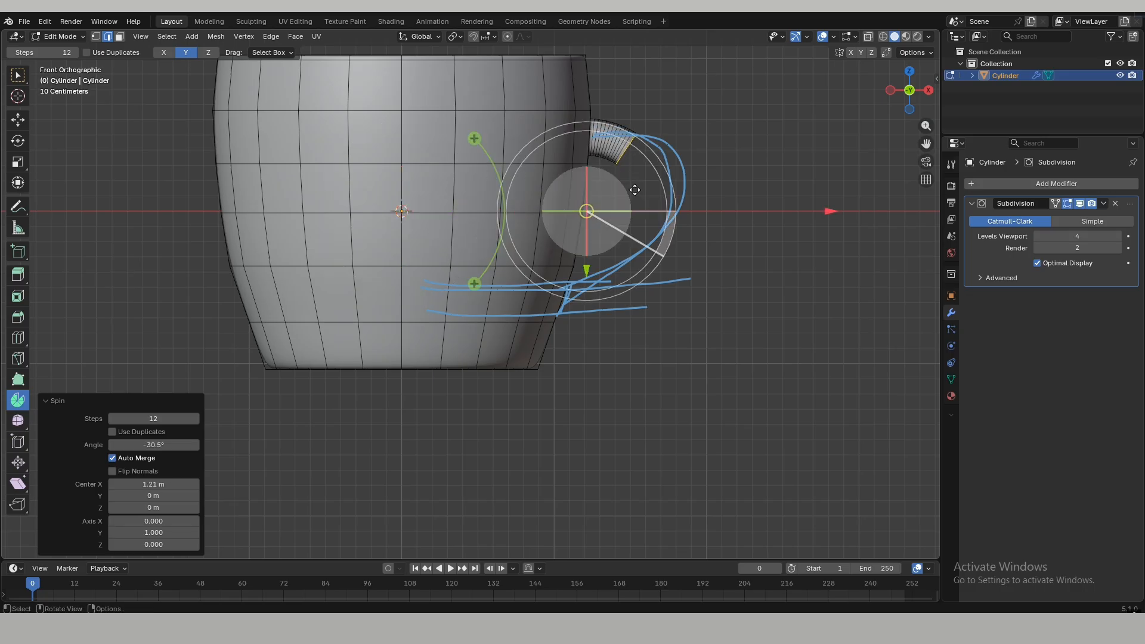
pyautogui.moveTo(645, 151); pyautogui.dragTo(549, 326)
# - Adjust the handle's spin centre to about X 1.24 m, Z -0.051 m and its angle to about -197° to meet the lower opening
pyautogui.moveTo(587, 270); pyautogui.dragTo(581, 279)
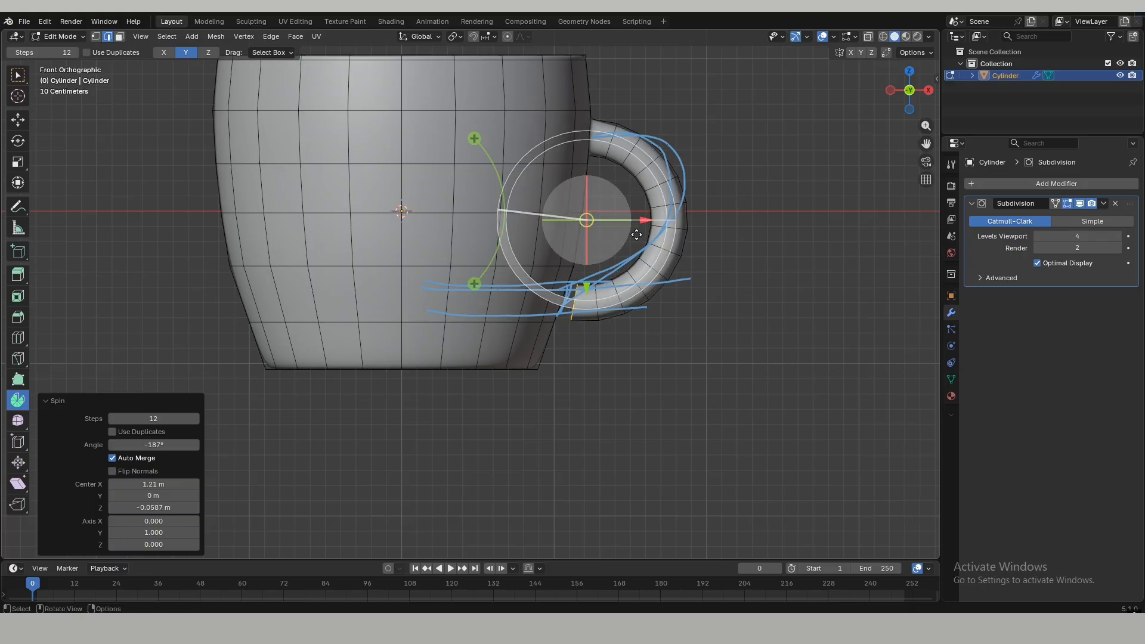
pyautogui.moveTo(646, 220); pyautogui.dragTo(652, 219)
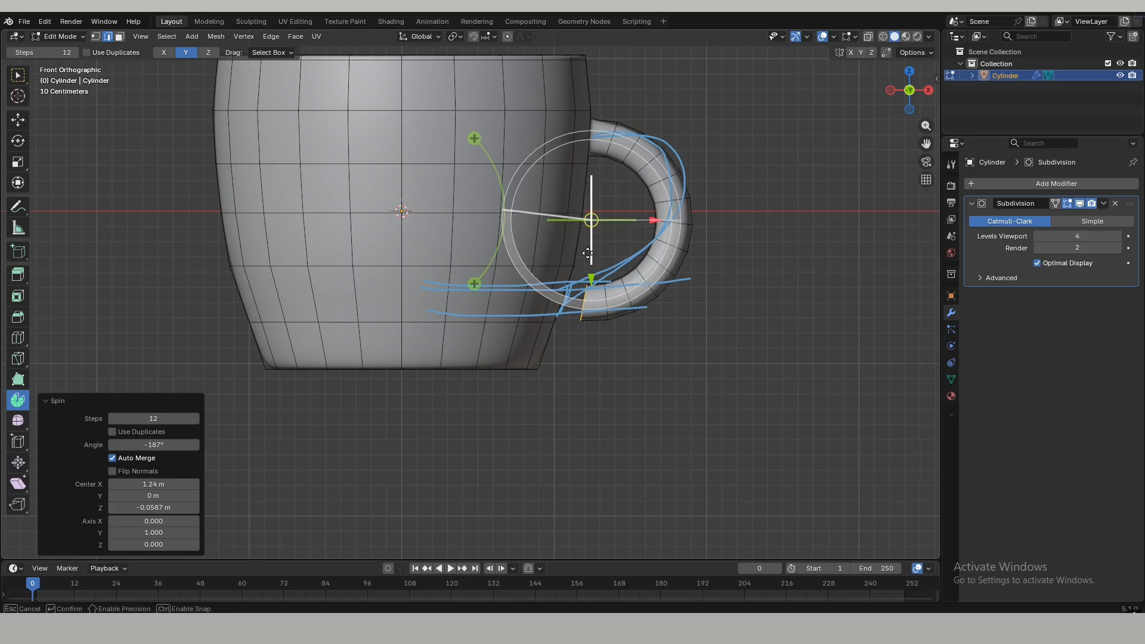
pyautogui.moveTo(588, 251); pyautogui.dragTo(585, 307)
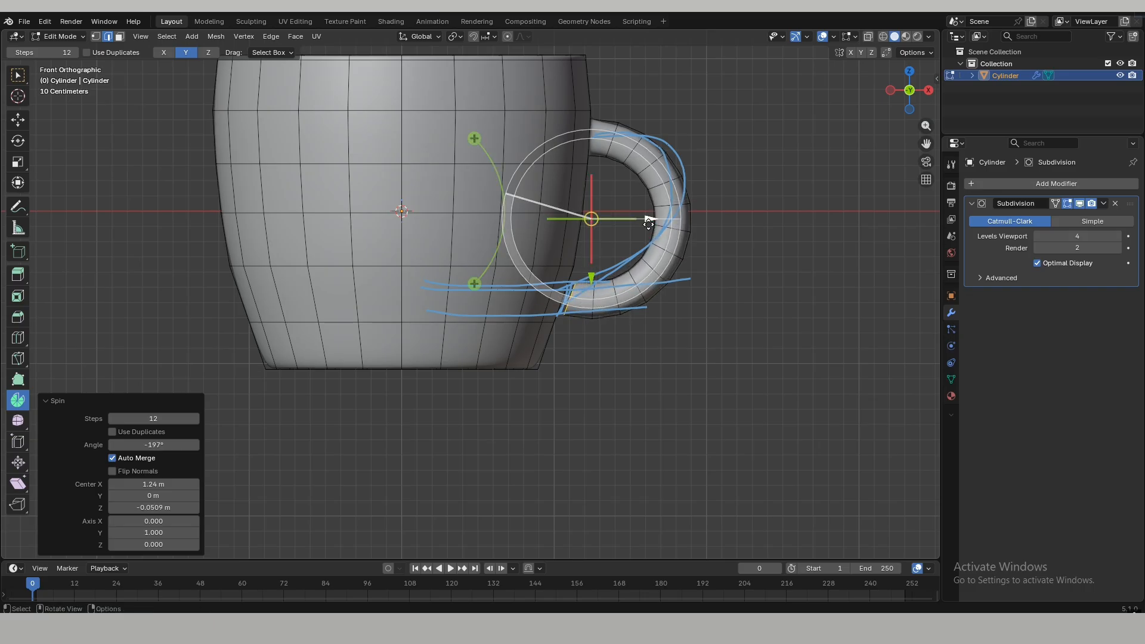
pyautogui.moveTo(650, 219); pyautogui.dragTo(652, 224)
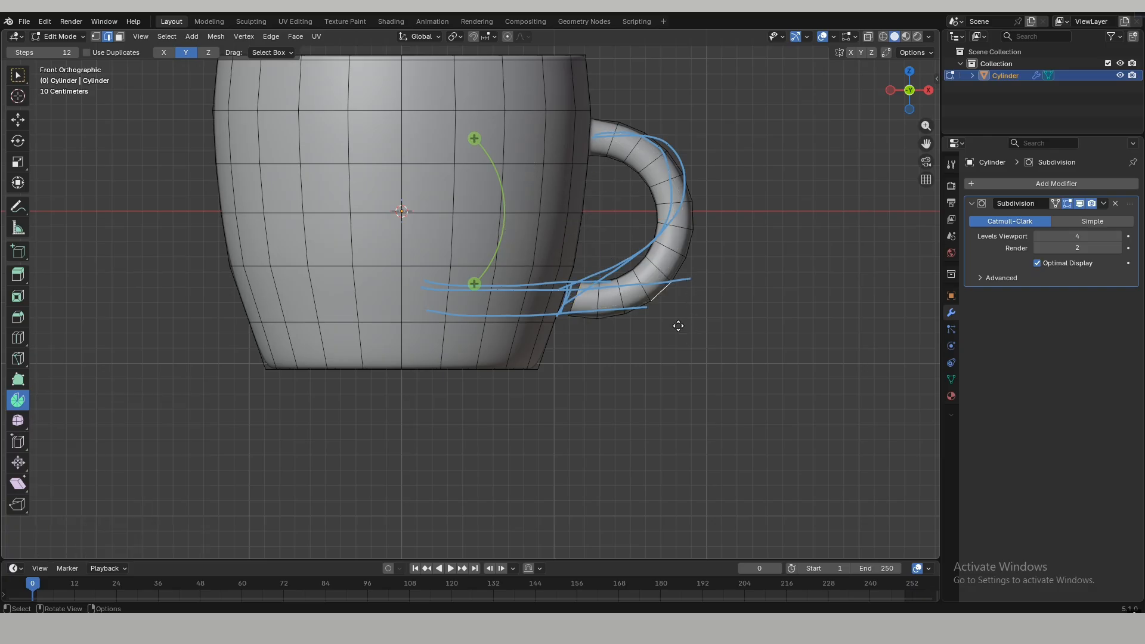
# - Hide the Note annotation layer in the viewport
pyautogui.moveTo(677, 325); pyautogui.dragTo(593, 343, button='middle')
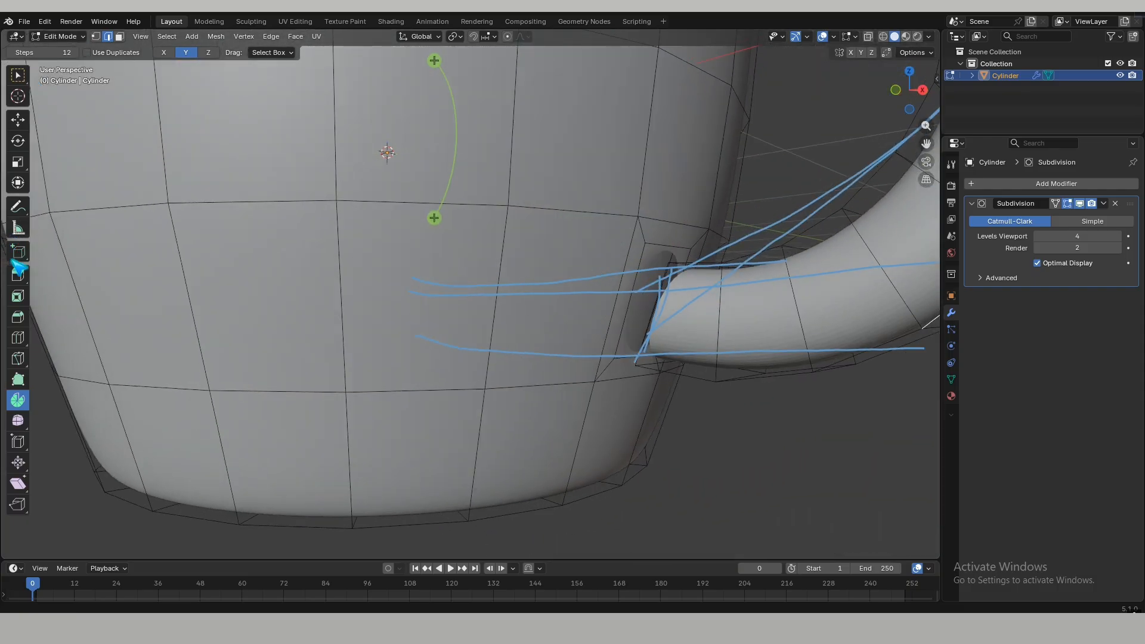
pyautogui.press('n')
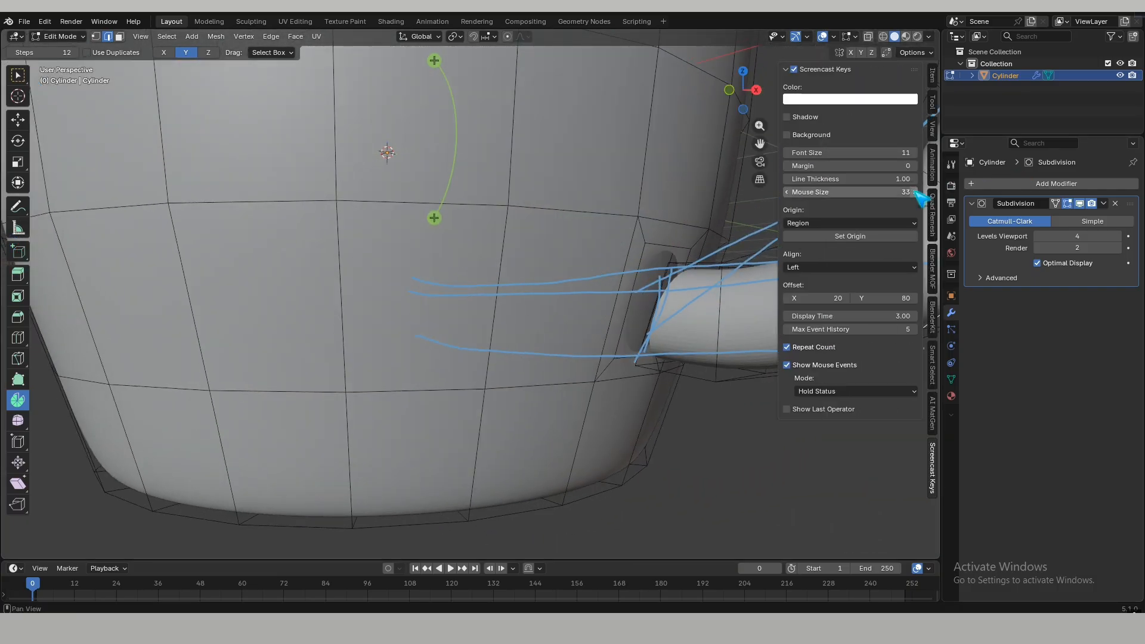
pyautogui.click(933, 169)
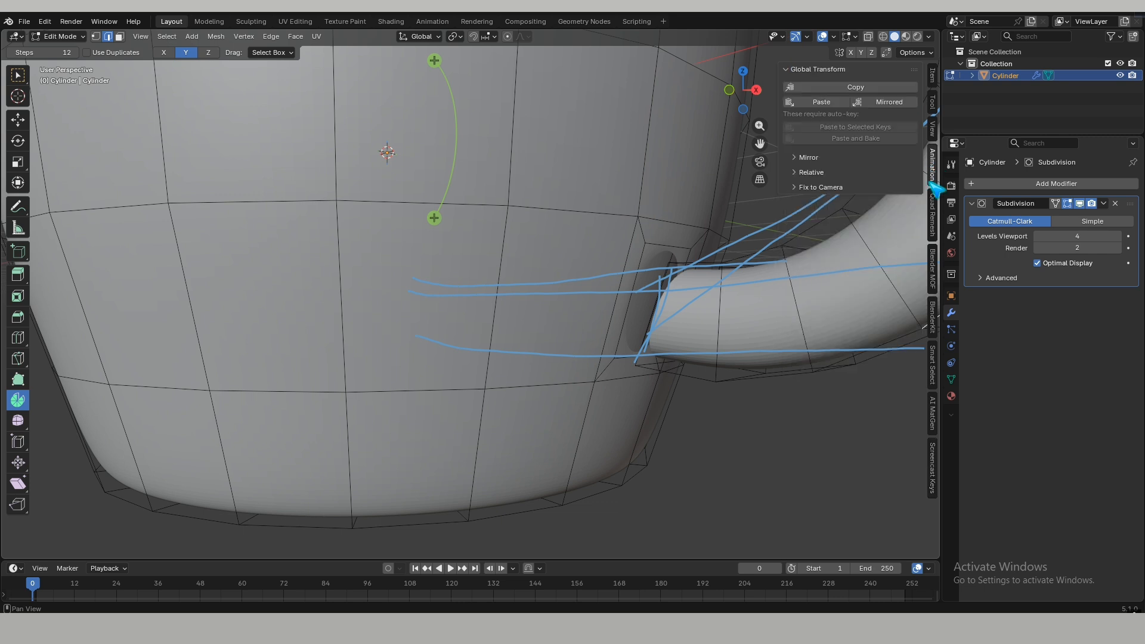
pyautogui.click(933, 127)
pyautogui.click(794, 420)
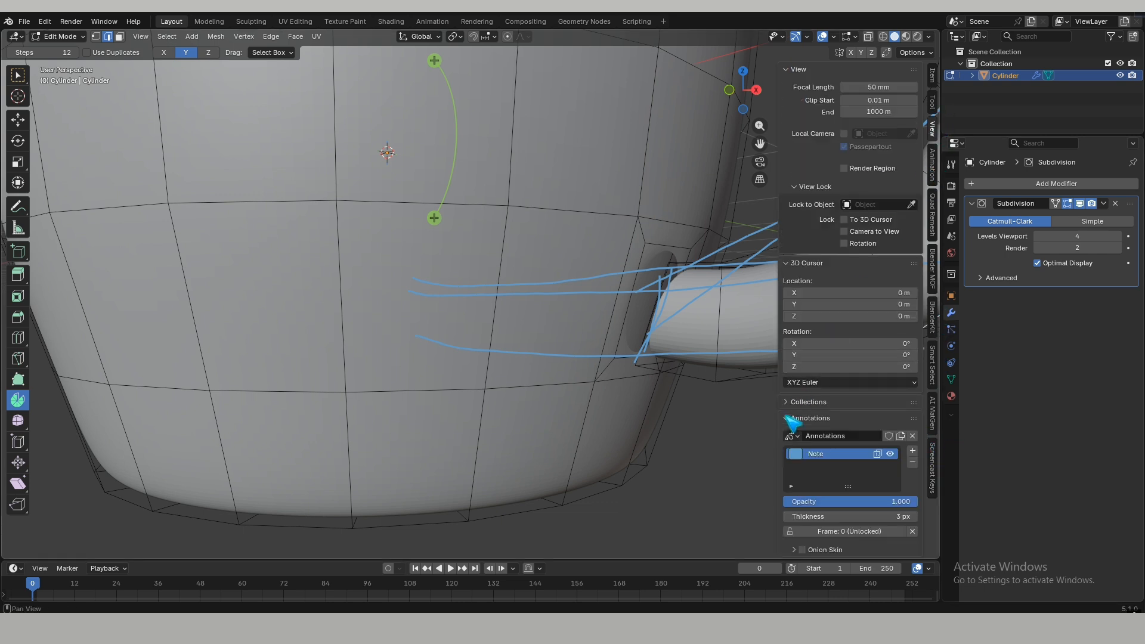
pyautogui.click(891, 454)
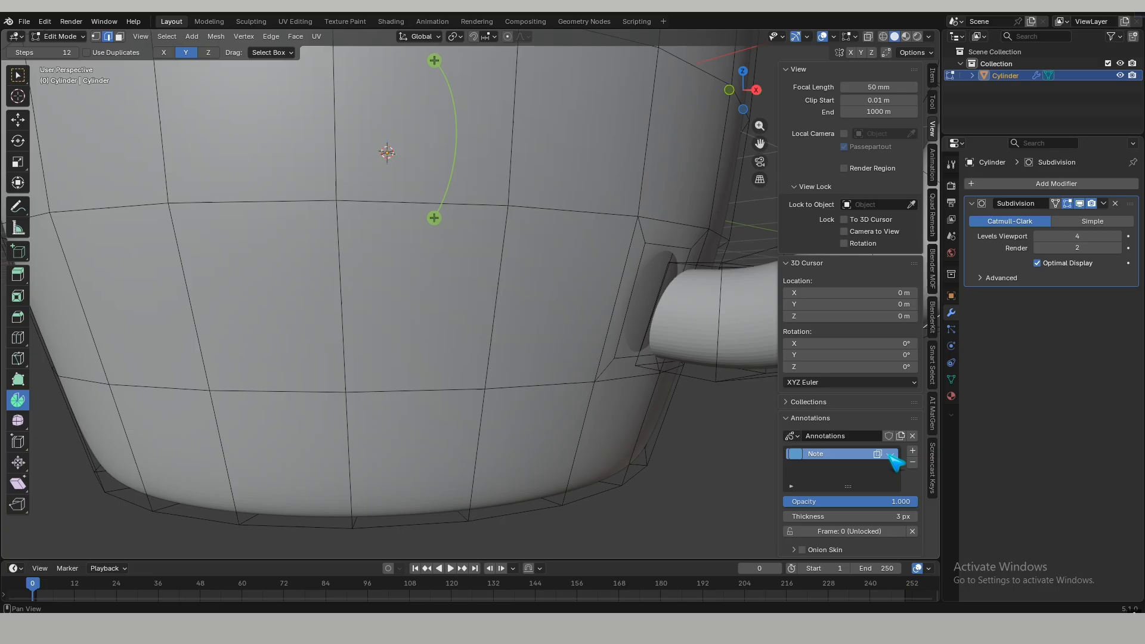
# - Bridge the edge loops of the handle's lower end and the mug's lower opening, and return to Object Mode
pyautogui.keyDown('alt'); pyautogui.keyDown('shift'); pyautogui.click(664, 275); pyautogui.keyUp('shift'); pyautogui.keyUp('alt')
pyautogui.moveTo(665, 281); pyautogui.dragTo(691, 311, button='middle')
pyautogui.moveTo(678, 377); pyautogui.dragTo(521, 351, button='middle')
pyautogui.keyDown('alt'); pyautogui.click(729, 365); pyautogui.keyUp('alt')
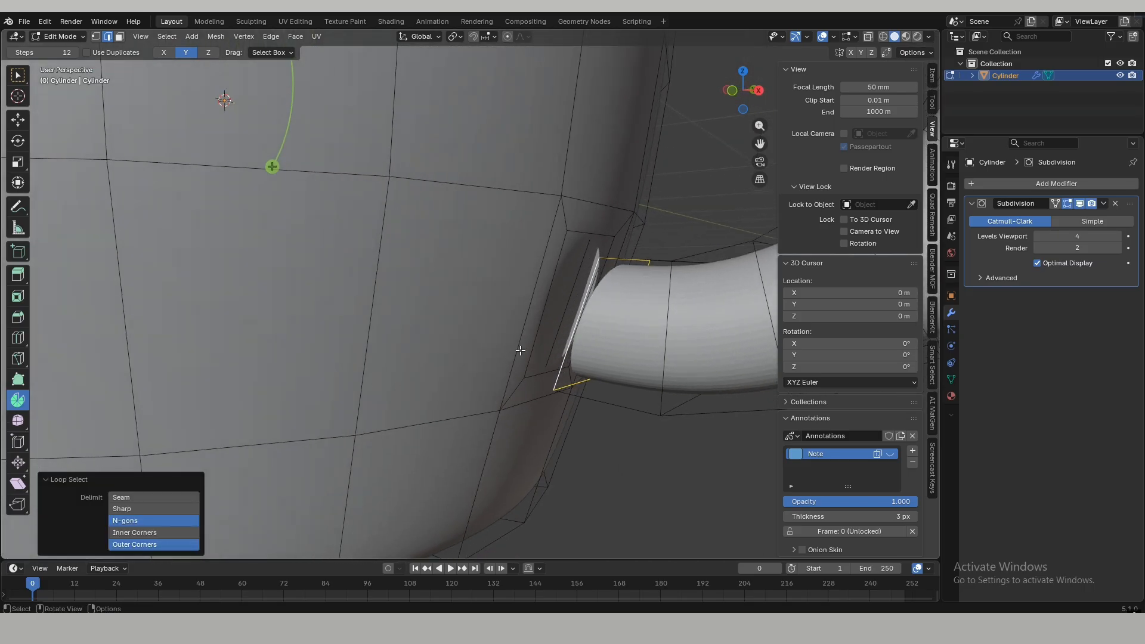
pyautogui.keyDown('alt'); pyautogui.keyDown('shift'); pyautogui.click(543, 310); pyautogui.keyUp('shift'); pyautogui.keyUp('alt')
pyautogui.moveTo(557, 315)
pyautogui.keyDown('shift'); pyautogui.mouseDown(button='middle')
pyautogui.moveTo(541, 340)
pyautogui.moveTo(562, 328)
pyautogui.mouseUp(button='middle'); pyautogui.keyUp('shift')
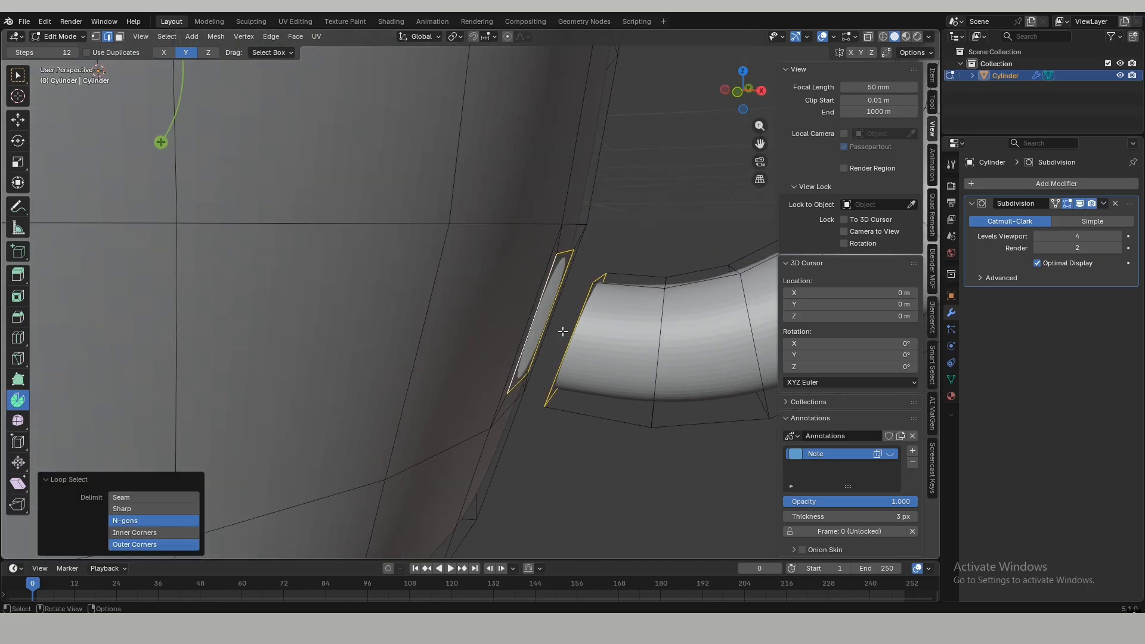
pyautogui.rightClick(561, 329)
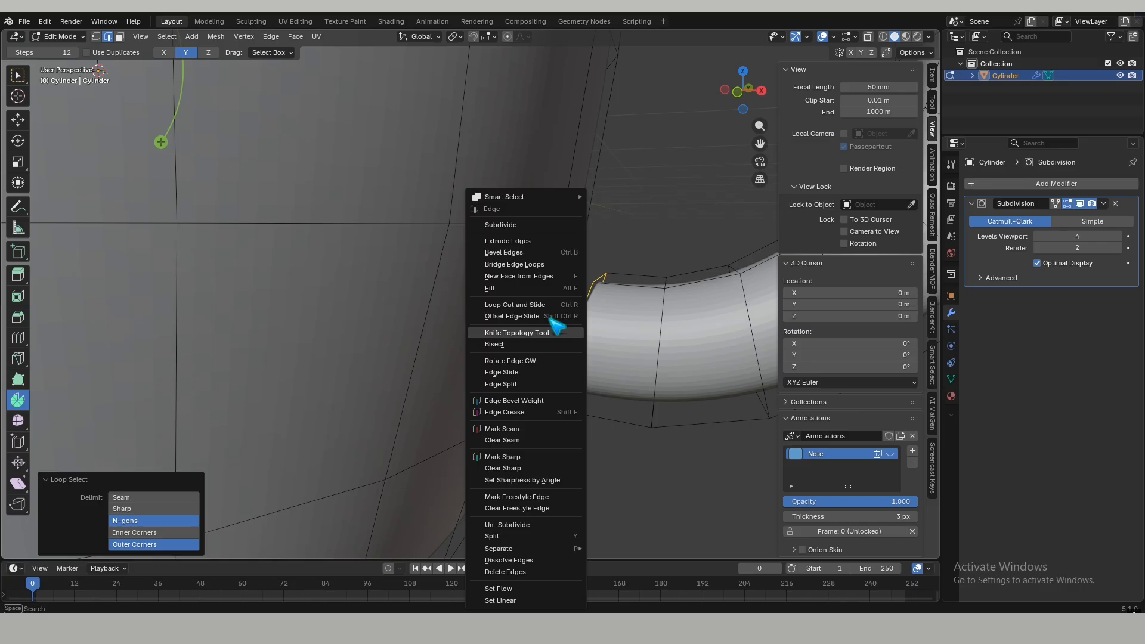
pyautogui.click(505, 264)
pyautogui.press('Tab')
pyautogui.scroll(-6, 624, 244)
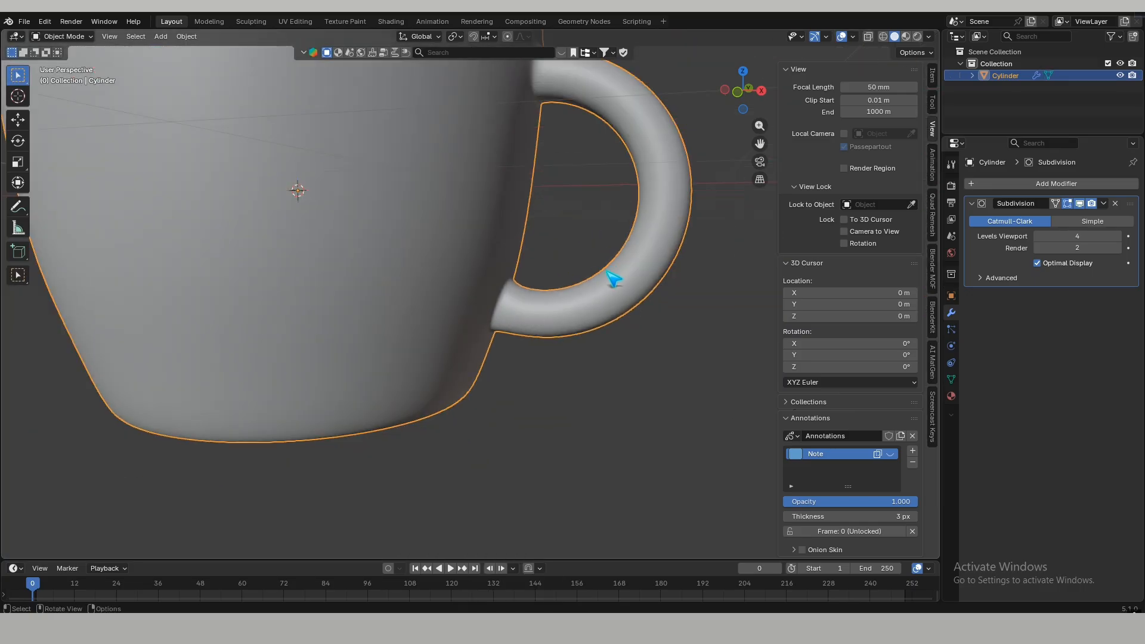
# - Examine the mug and its joined handle in the front view, with the object deselected and the sidebar hidden
pyautogui.moveTo(614, 281); pyautogui.dragTo(455, 270, button='middle')
pyautogui.scroll(-5, 449, 263)
pyautogui.keyDown('alt'); pyautogui.moveTo(390, 307); pyautogui.dragTo(549, 311, button='middle'); pyautogui.keyUp('alt')
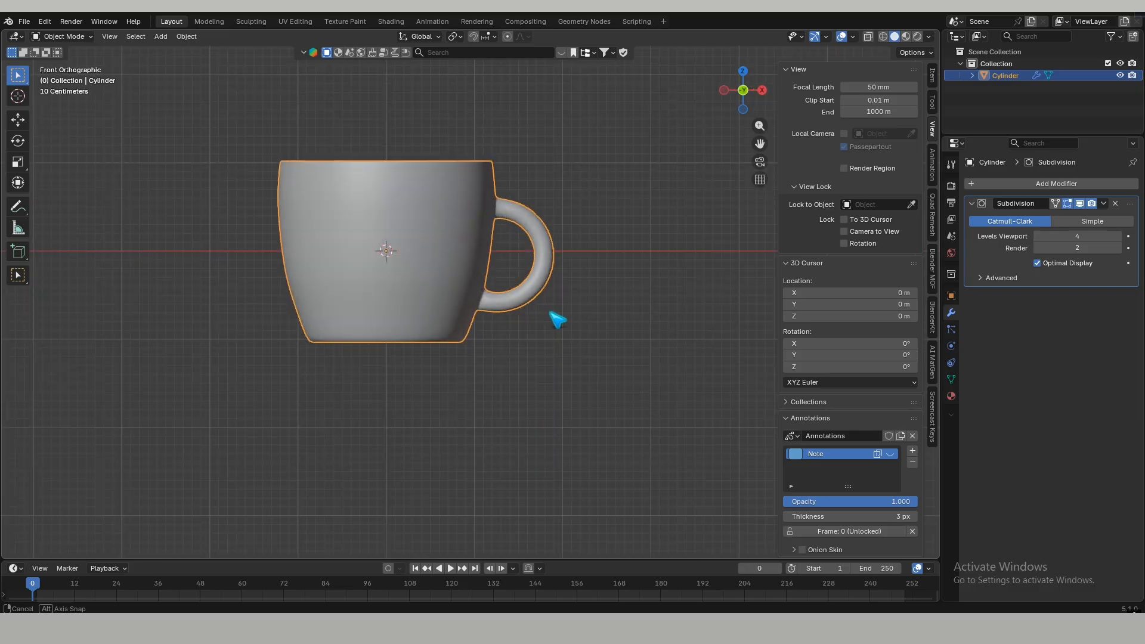
pyautogui.keyDown('shift'); pyautogui.moveTo(532, 264); pyautogui.dragTo(571, 316, button='middle'); pyautogui.keyUp('shift')
pyautogui.click(579, 245)
pyautogui.moveTo(578, 245)
pyautogui.mouseDown(button='middle')
pyautogui.moveTo(595, 328)
pyautogui.moveTo(498, 232)
pyautogui.moveTo(307, 270)
pyautogui.moveTo(603, 266)
pyautogui.moveTo(588, 263)
pyautogui.mouseUp(button='middle')
pyautogui.press('n')
pyautogui.click(578, 302)
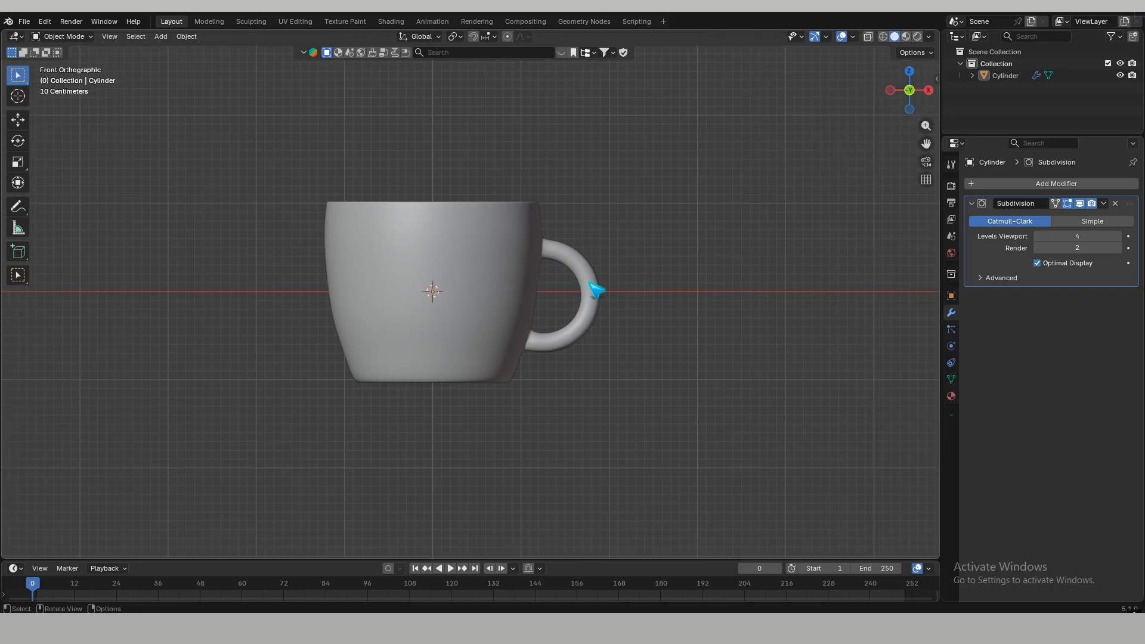
# - In Edit Mode with X-ray on, move an upper handle loop about 0.036 m in X and 0.023 m in Z using smooth proportional editing
pyautogui.press('Tab')
pyautogui.scroll(2, 589, 282)
pyautogui.scroll(1, 589, 283)
pyautogui.keyDown('shift'); pyautogui.moveTo(590, 282); pyautogui.dragTo(543, 300, button='middle'); pyautogui.keyUp('shift')
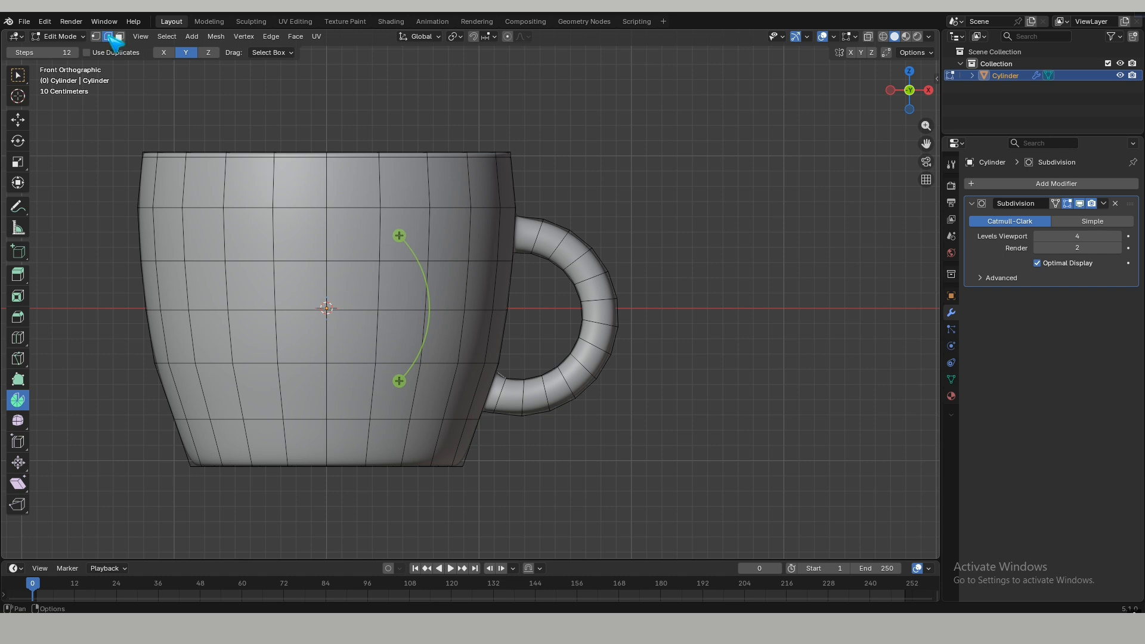
pyautogui.scroll(1, 575, 340)
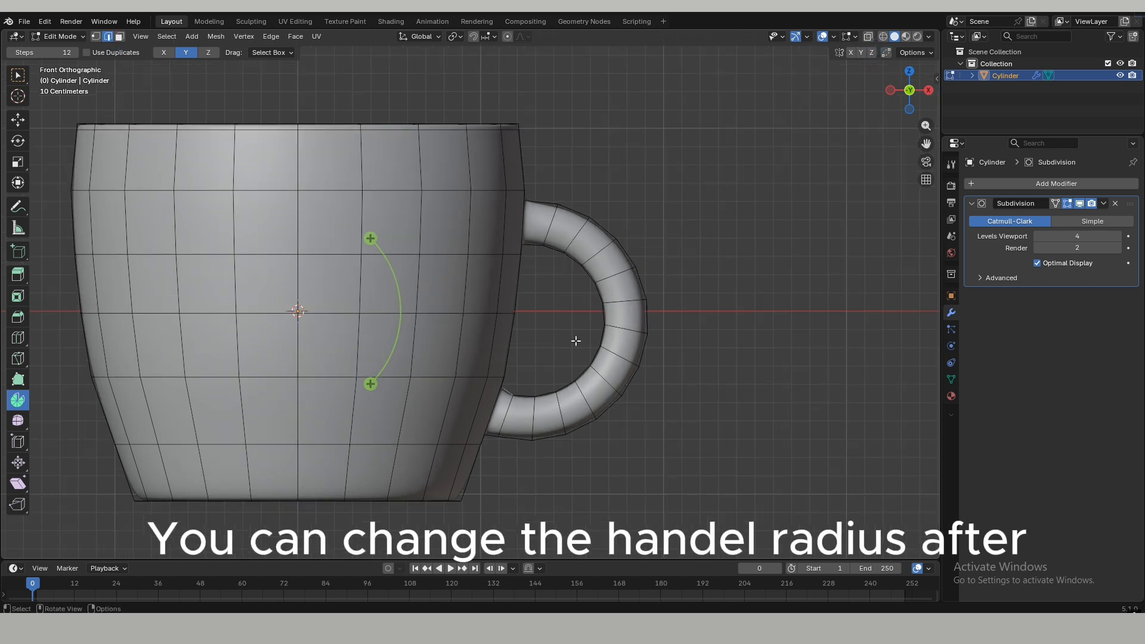
pyautogui.keyDown('shift'); pyautogui.moveTo(575, 340); pyautogui.dragTo(520, 321, button='middle'); pyautogui.keyUp('shift')
pyautogui.click(869, 36)
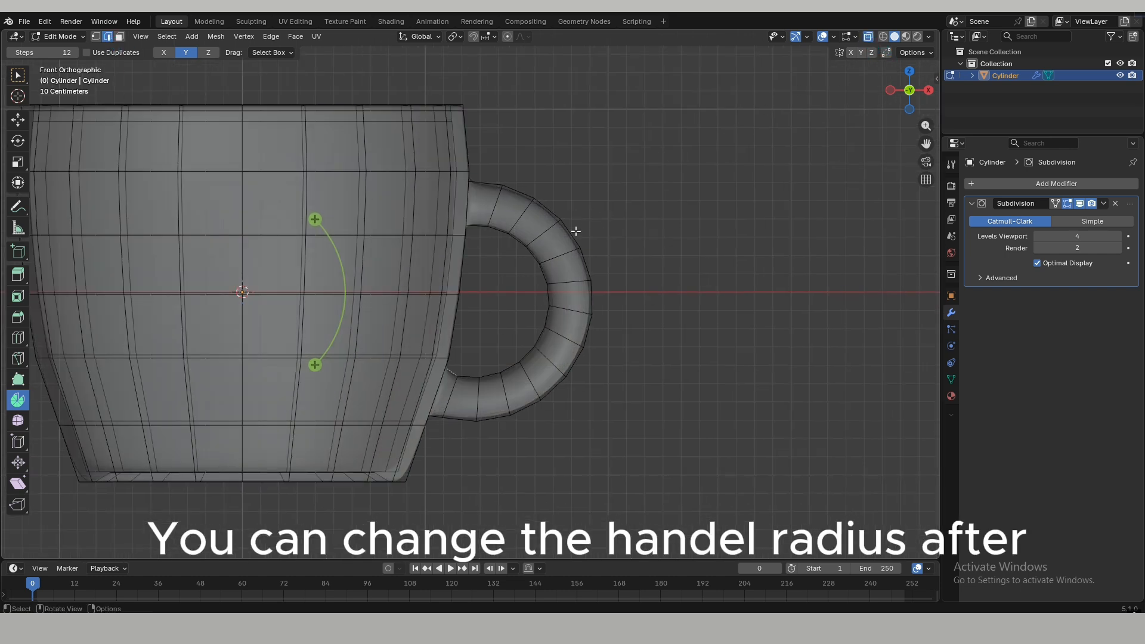
pyautogui.keyDown('alt'); pyautogui.click(550, 224); pyautogui.keyUp('alt')
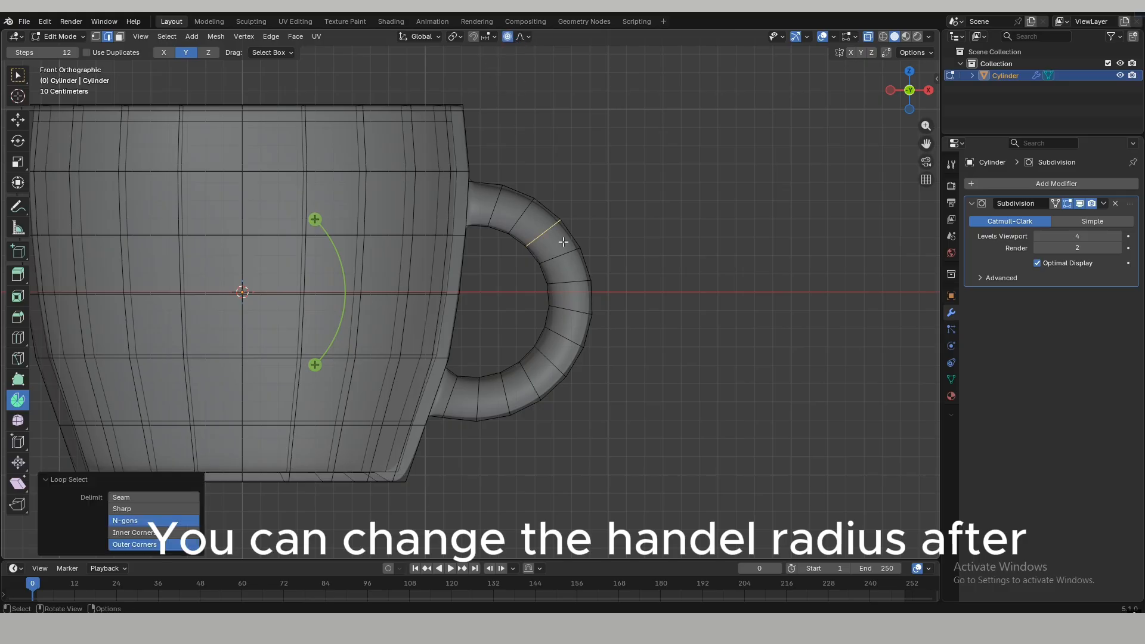
pyautogui.press('g')
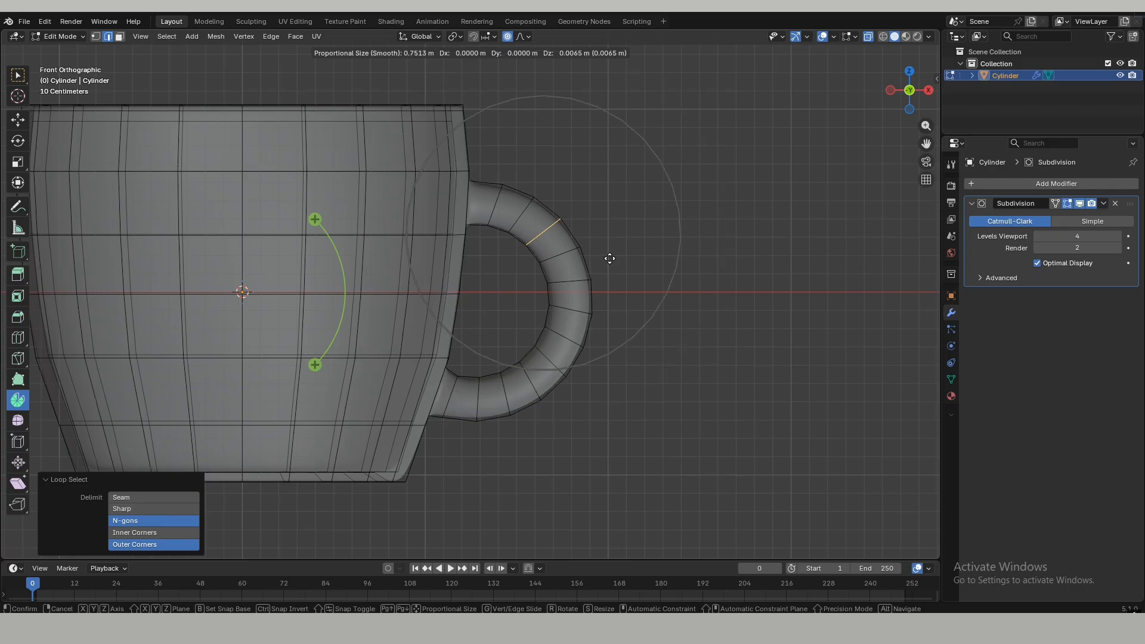
pyautogui.click(616, 255)
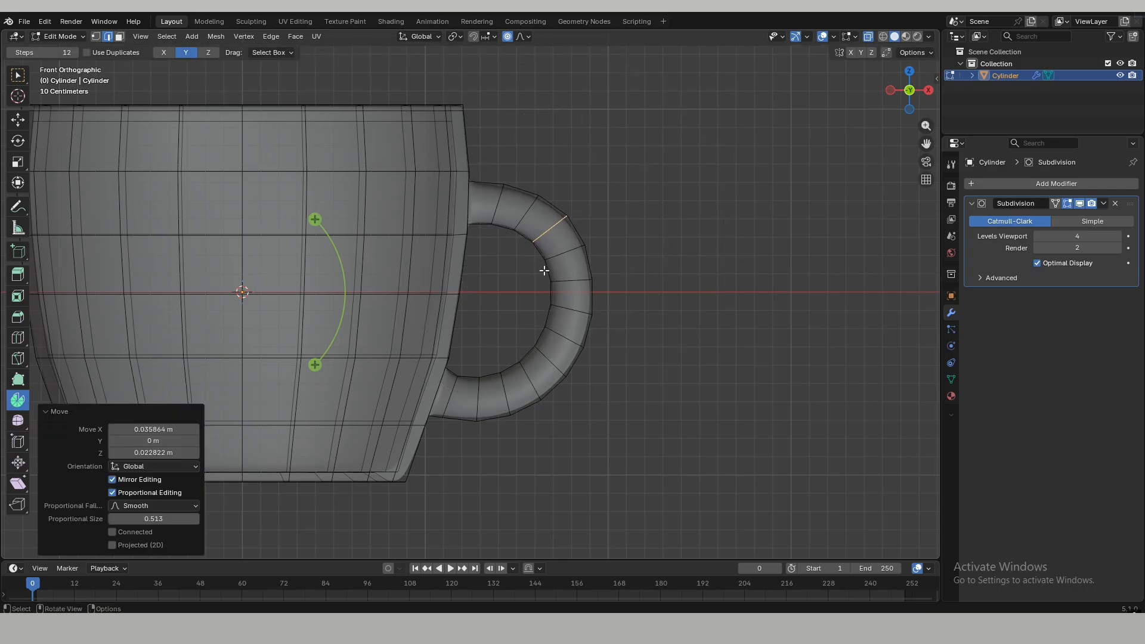
# - Move the handle's middle edge loop about 0.023 m outward along X and raise a loop near its upper bend slightly
pyautogui.keyDown('alt'); pyautogui.click(619, 289); pyautogui.keyUp('alt')
pyautogui.press('g')
pyautogui.click(619, 291)
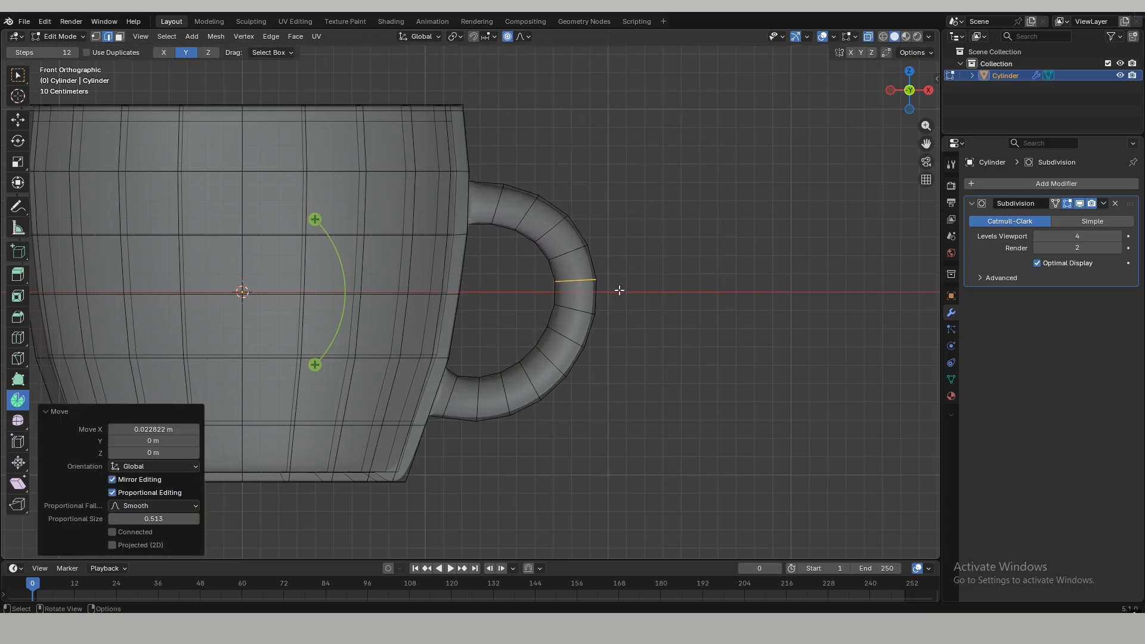
pyautogui.moveTo(511, 181); pyautogui.dragTo(517, 198)
pyautogui.moveTo(542, 235); pyautogui.dragTo(541, 240)
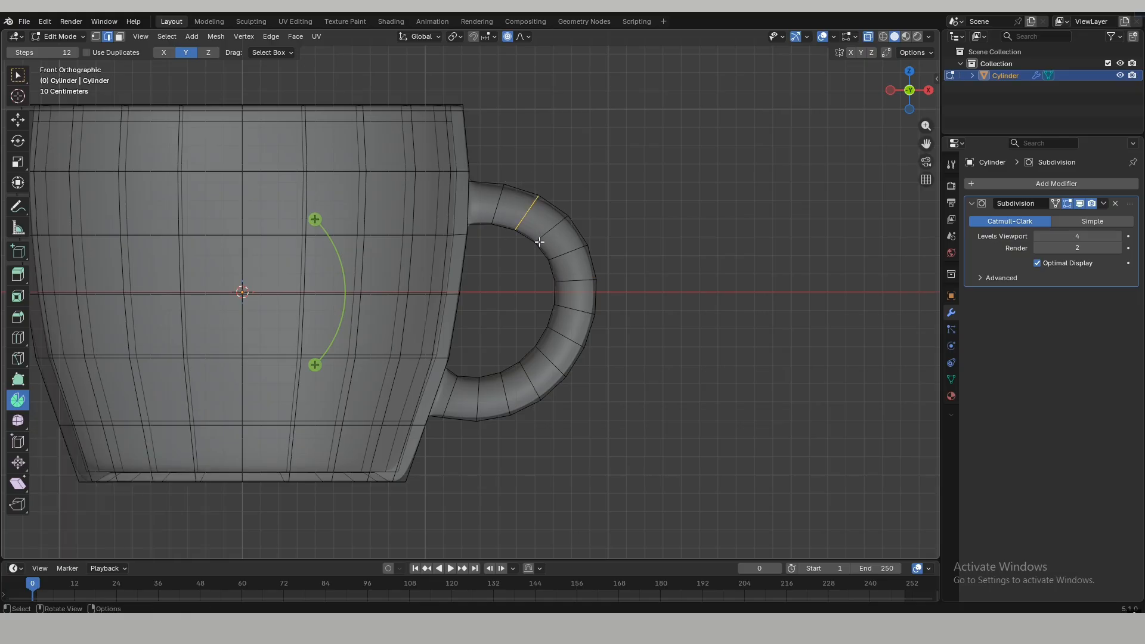
pyautogui.press('g')
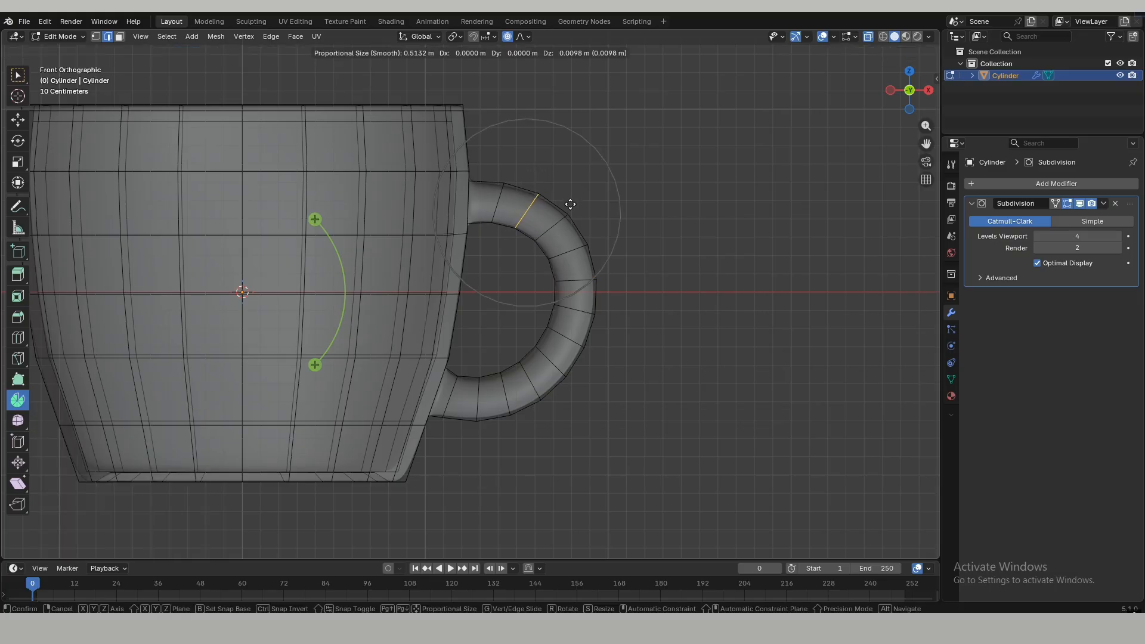
pyautogui.click(571, 204)
pyautogui.click(692, 318)
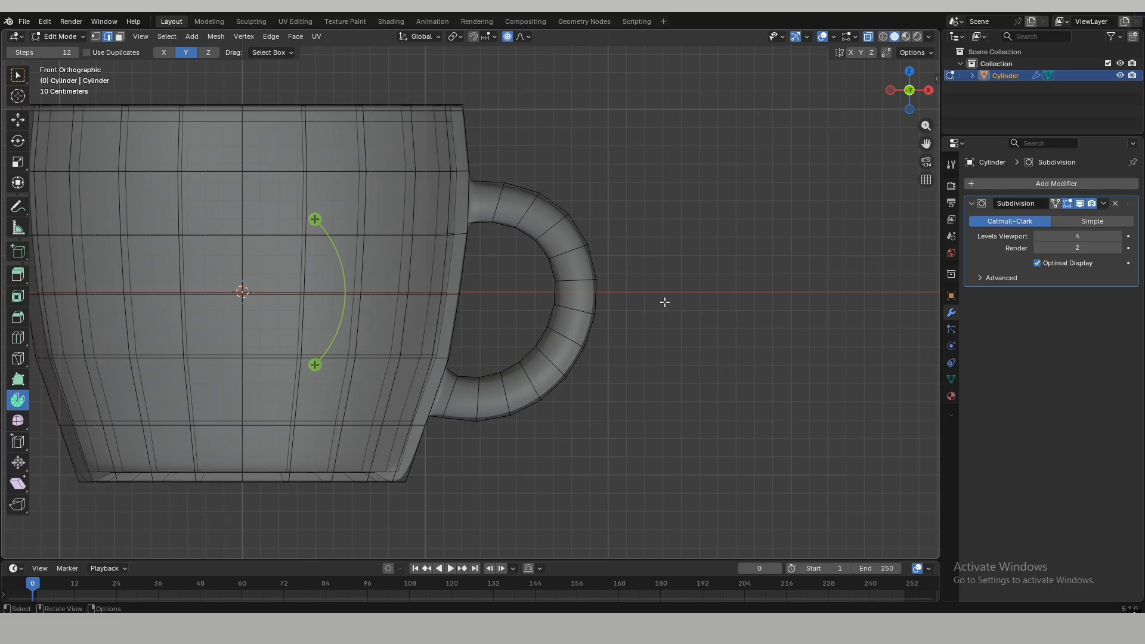
# - Return to Object Mode, deselect the mug and turn off the X-ray display
pyautogui.press('Tab')
pyautogui.click(665, 305)
pyautogui.scroll(-2, 663, 301)
pyautogui.hotkey('alt', 'z')
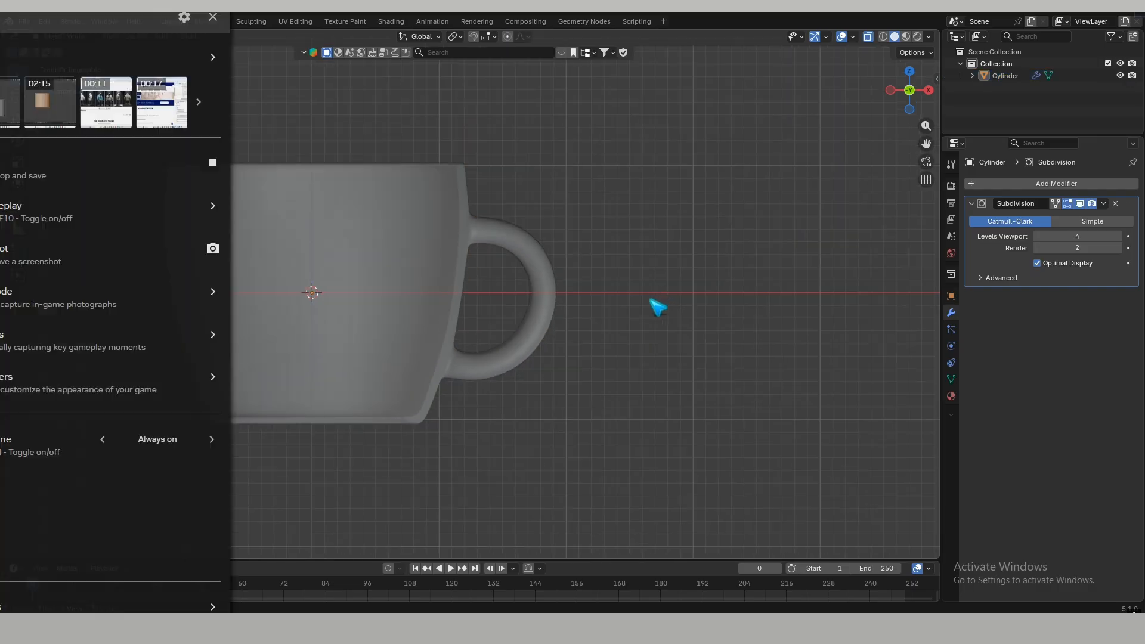
pyautogui.hotkey('alt', 'z')
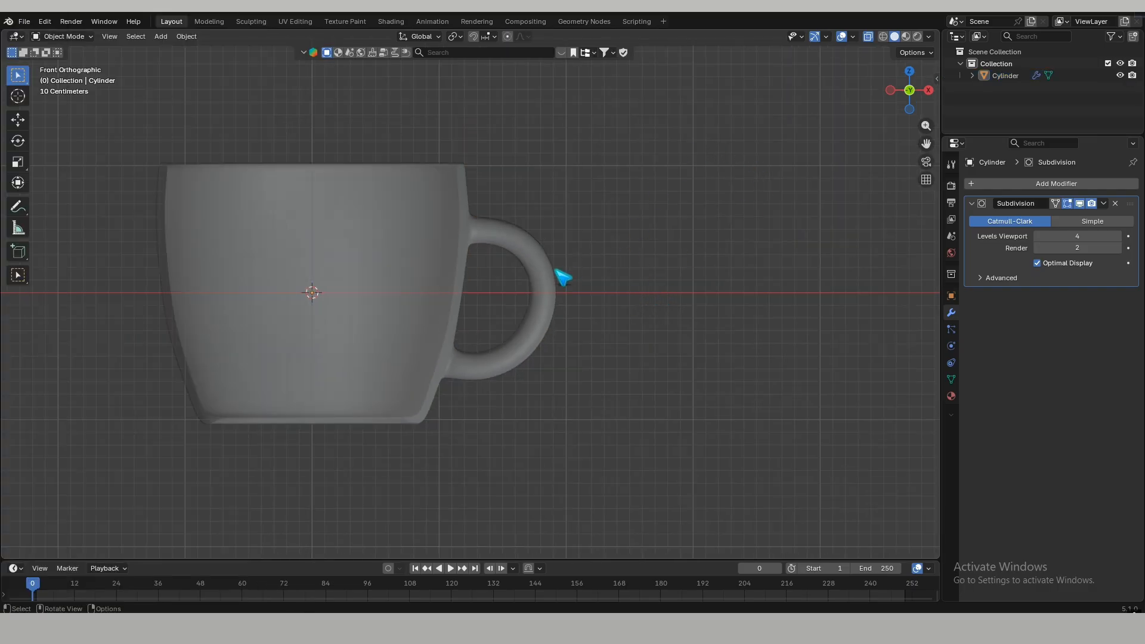
pyautogui.keyDown('shift'); pyautogui.moveTo(563, 278); pyautogui.dragTo(667, 263, button='middle'); pyautogui.keyUp('shift')
pyautogui.moveTo(759, 227); pyautogui.dragTo(670, 297, button='middle')
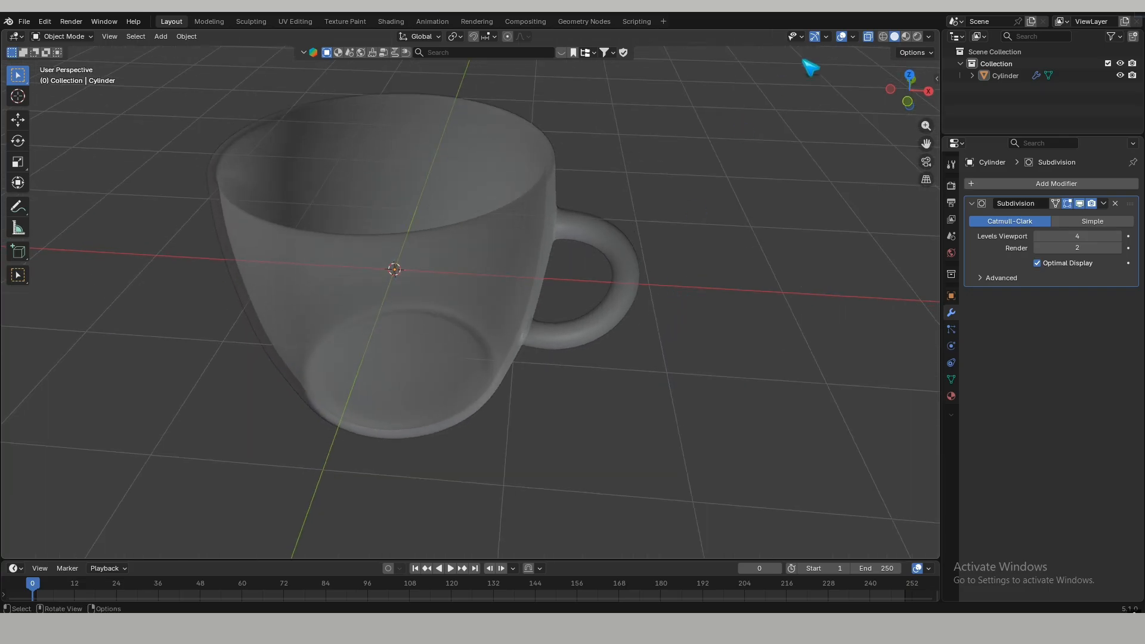
pyautogui.click(869, 37)
# - Add a 22-vertex cylinder at the mug's centre and flatten it along Z by a factor of about 0.017
pyautogui.scroll(-2, 705, 213)
pyautogui.keyDown('shift'); pyautogui.moveTo(592, 263); pyautogui.dragTo(671, 232, button='middle'); pyautogui.keyUp('shift')
pyautogui.moveTo(524, 318); pyautogui.dragTo(472, 360, button='middle')
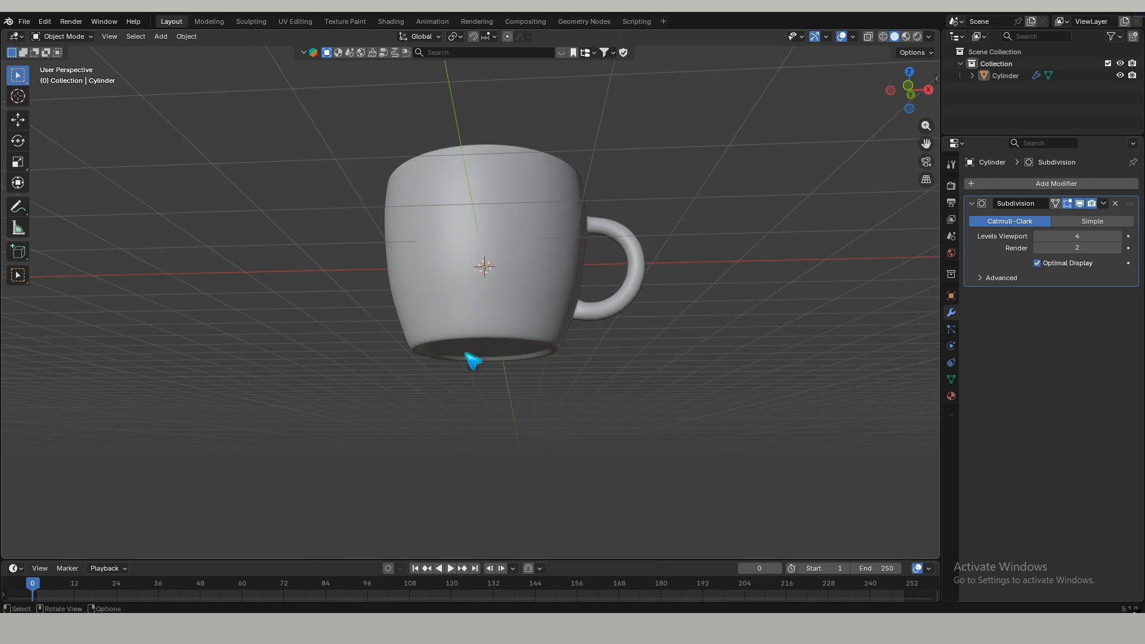
pyautogui.moveTo(536, 327); pyautogui.dragTo(457, 332, button='middle')
pyautogui.moveTo(535, 289); pyautogui.dragTo(505, 343, button='middle')
pyautogui.hotkey('shift', 'a')
pyautogui.moveTo(488, 335)
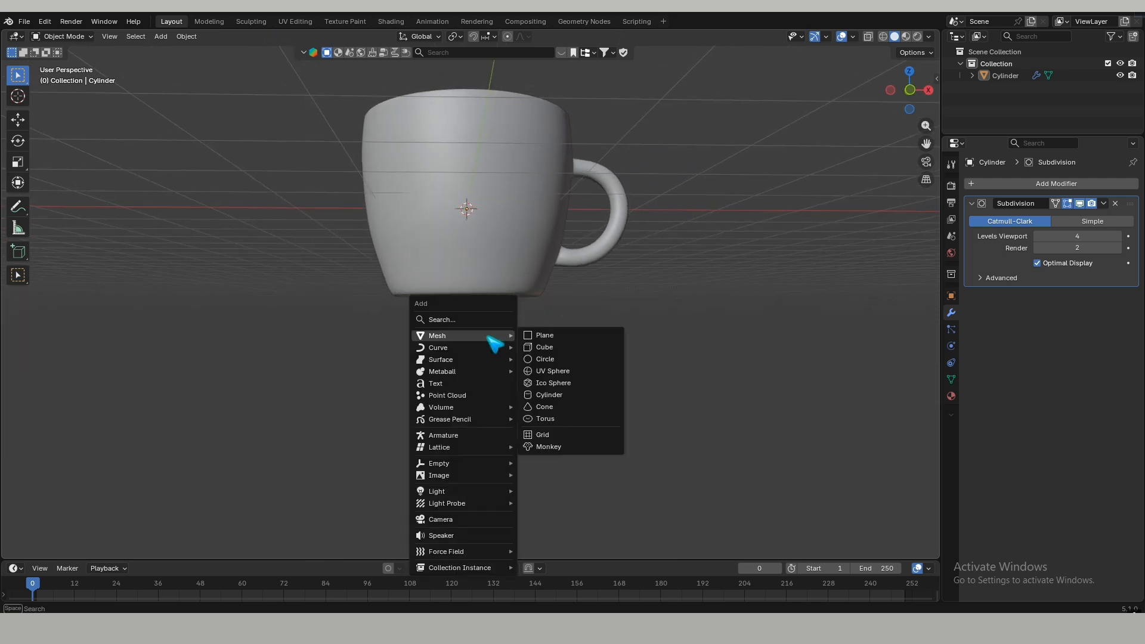
pyautogui.click(561, 395)
pyautogui.press('s')
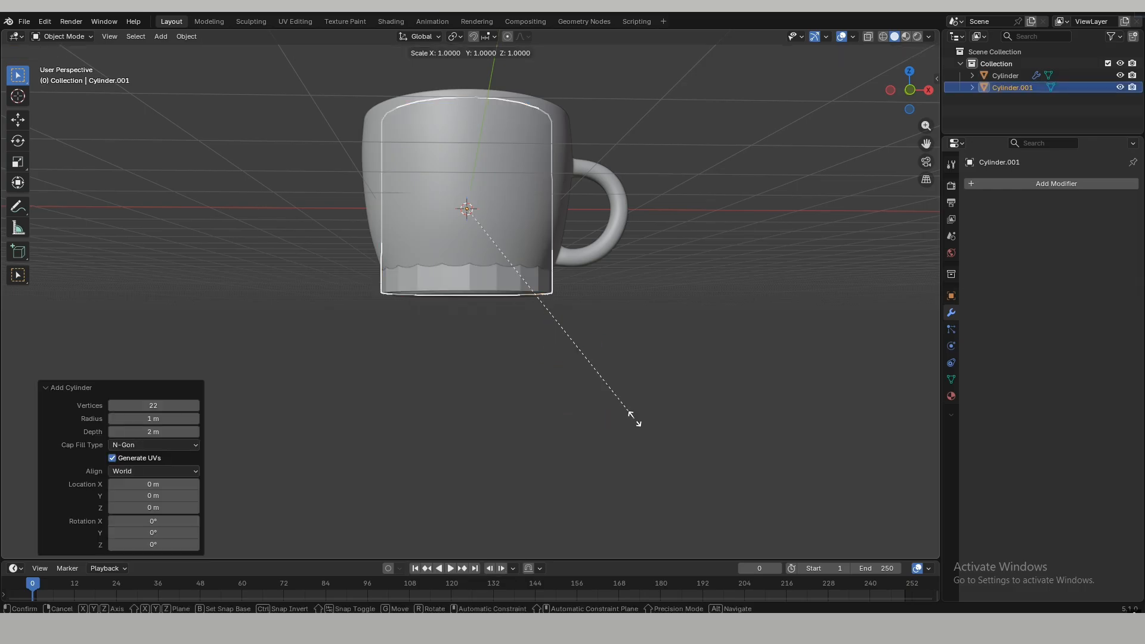
pyautogui.press('z')
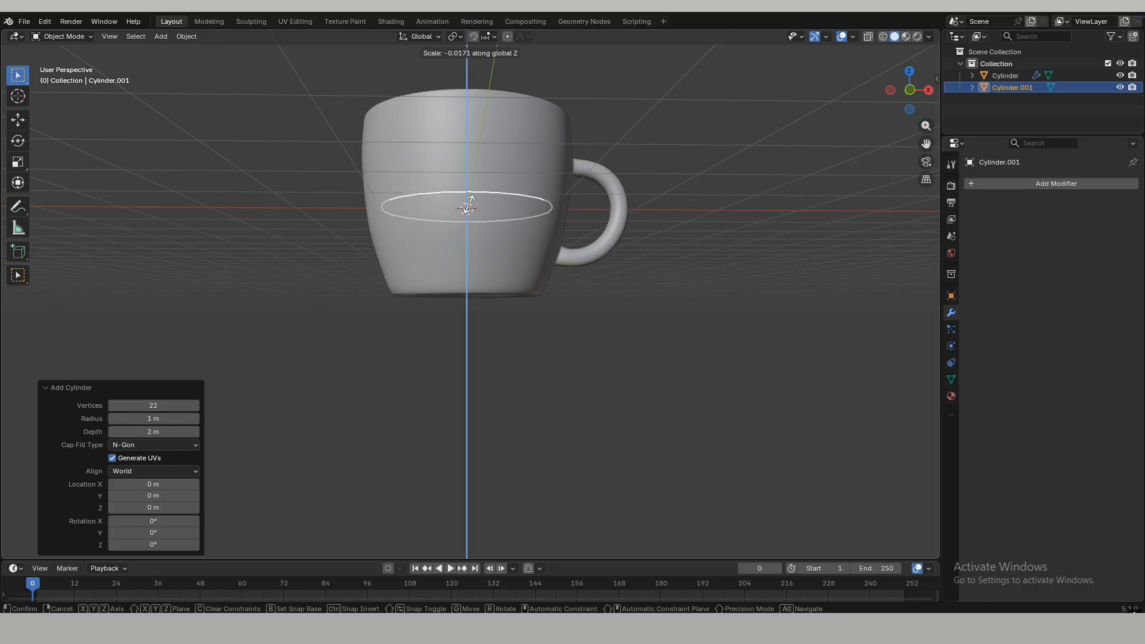
pyautogui.click(484, 210)
# - Move the flattened disc down about 1.09 m to just beneath the mug and scale it about 1.51 along Z
pyautogui.press('g')
pyautogui.press('z')
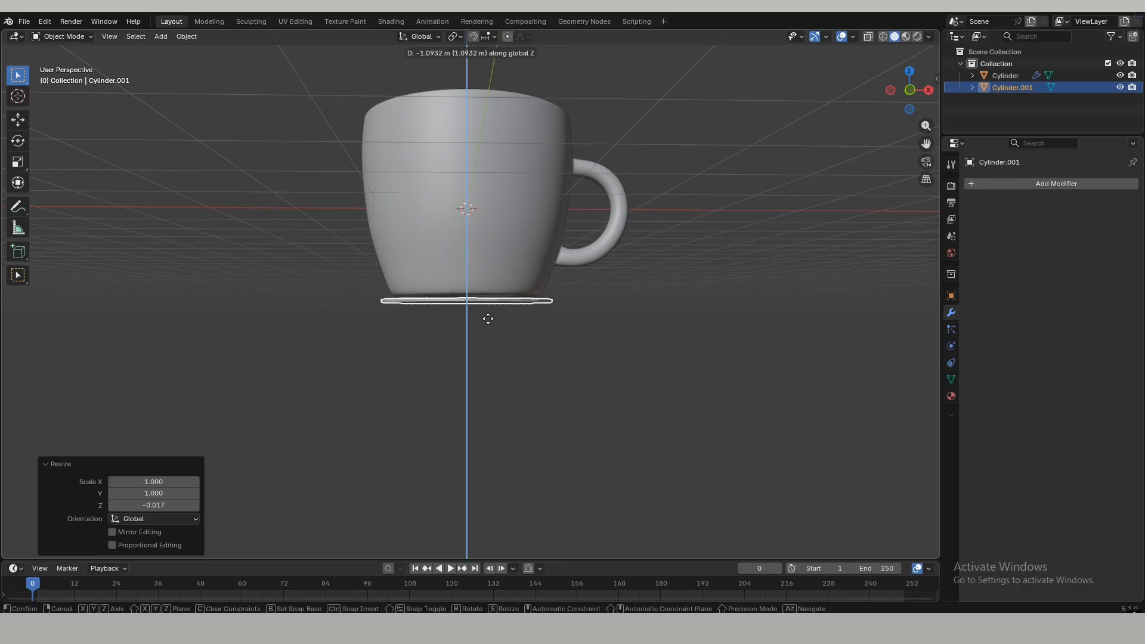
pyautogui.click(488, 317)
pyautogui.press('s')
pyautogui.press('z')
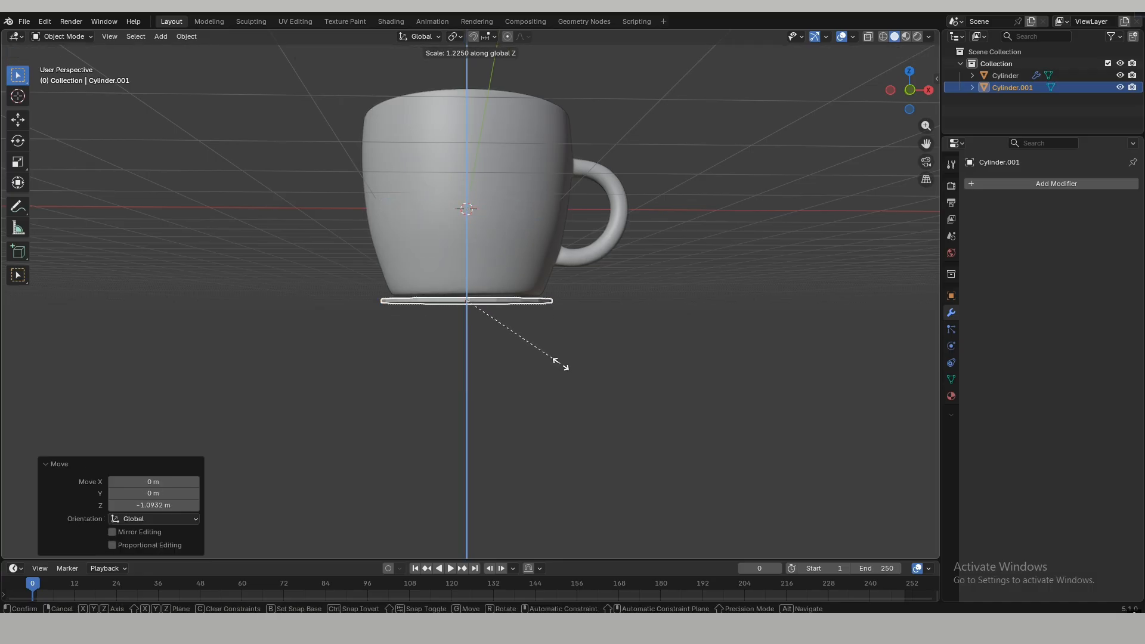
pyautogui.click(591, 375)
# - Apply all transforms to the thin disc under the mug
pyautogui.moveTo(591, 375); pyautogui.dragTo(593, 407, button='middle')
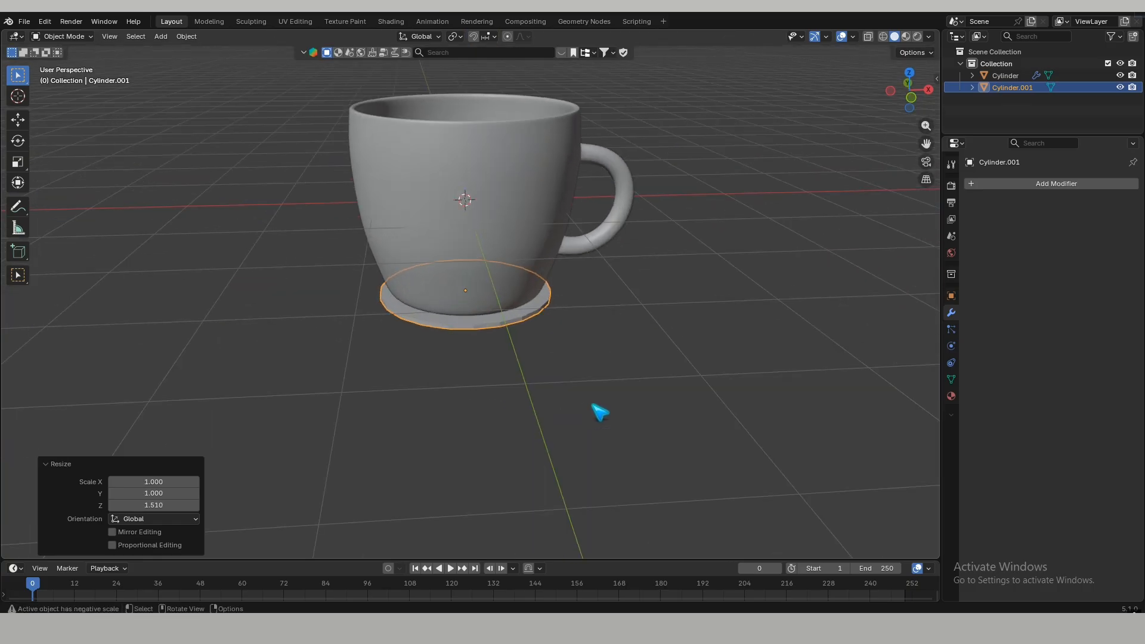
pyautogui.click(601, 412)
pyautogui.click(534, 320)
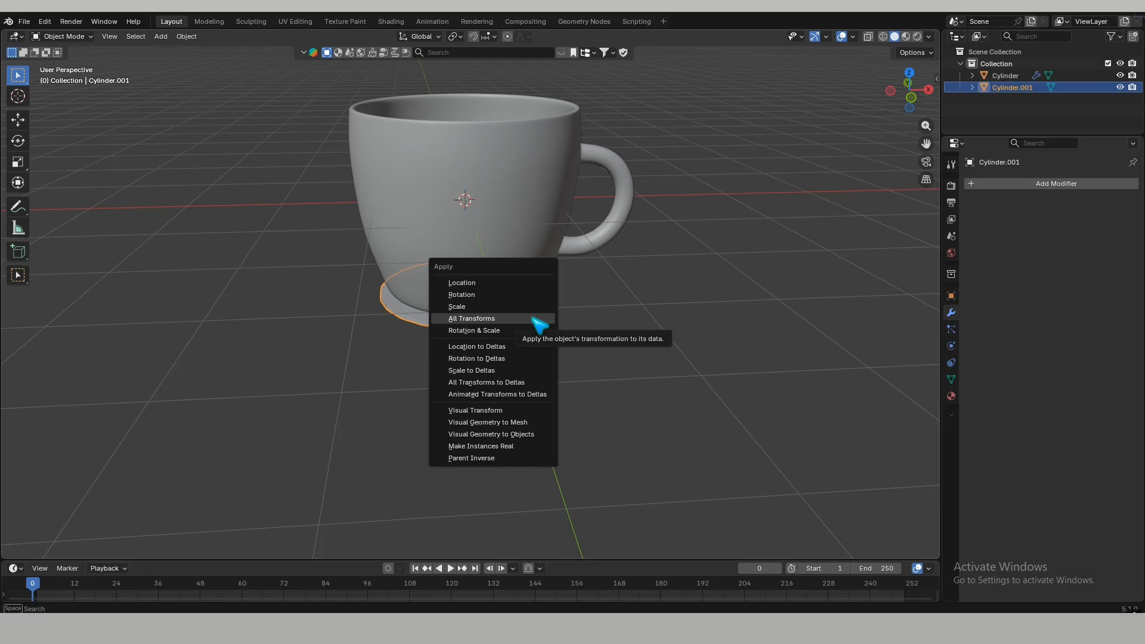
pyautogui.click(485, 320)
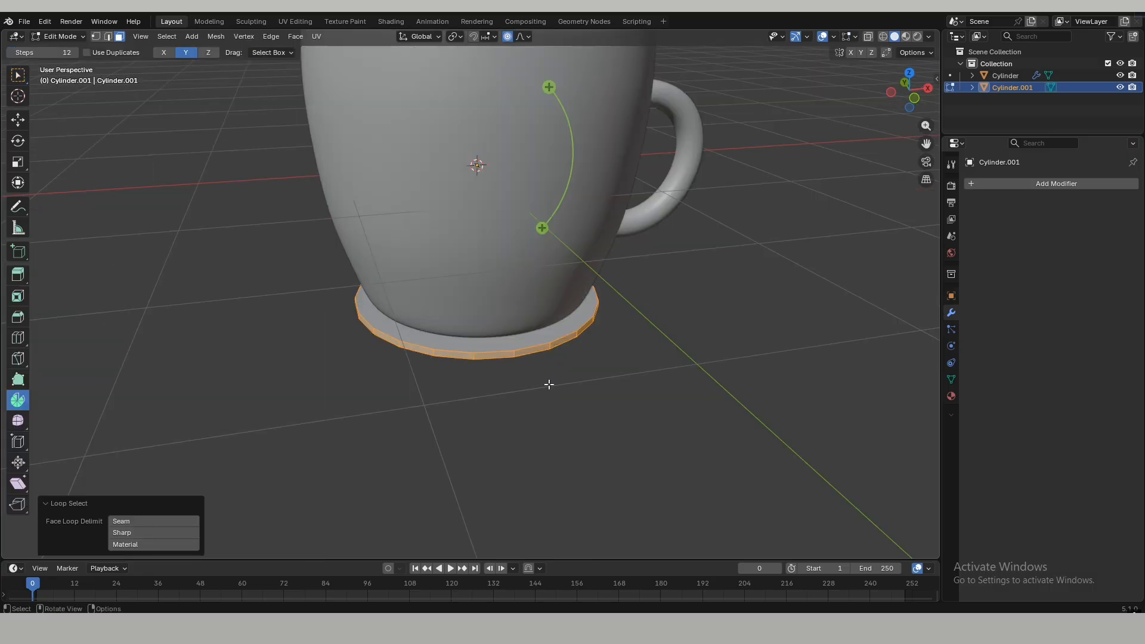
# - In Edit Mode, extrude the disc's outer side faces along their normals by about 0.567 m and raise them about 0.027 m in Z
pyautogui.hotkey('alt', 'e')
pyautogui.click(594, 414)
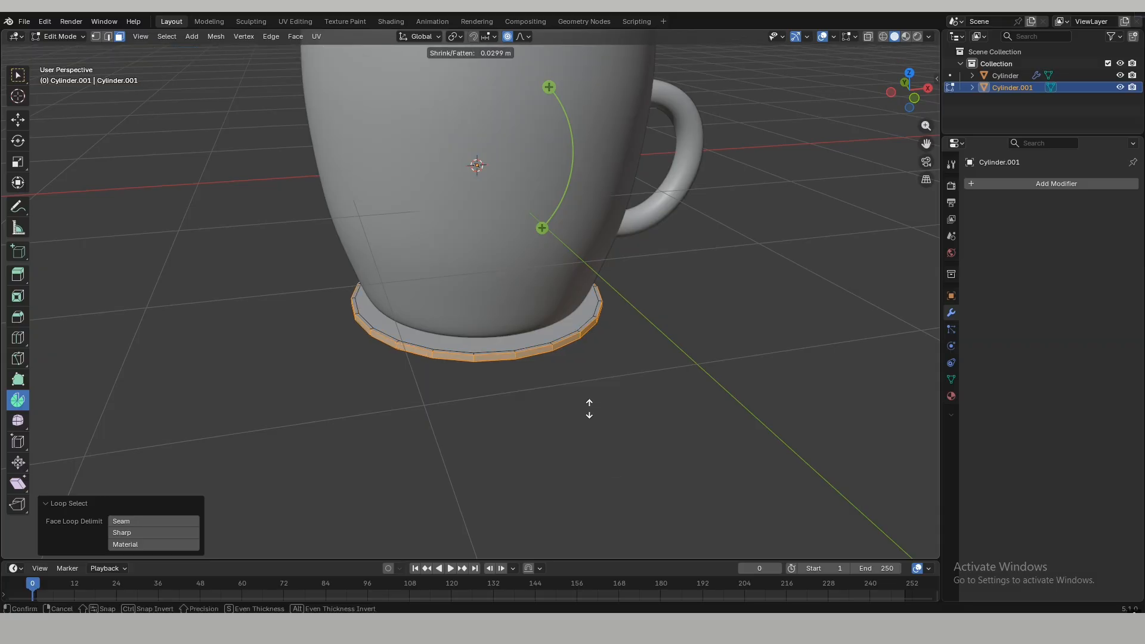
pyautogui.click(595, 383)
pyautogui.press('g')
pyautogui.press('z')
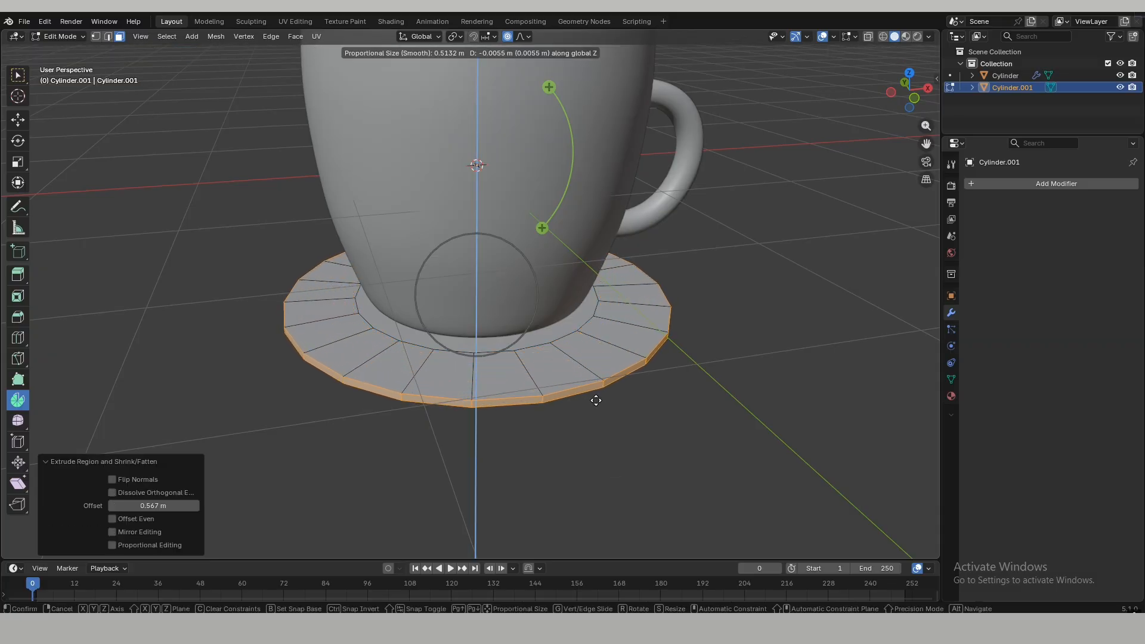
pyautogui.click(596, 397)
# - Extrude the saucer's outer side faces along their normals by about 0.665 m
pyautogui.hotkey('alt', 'e')
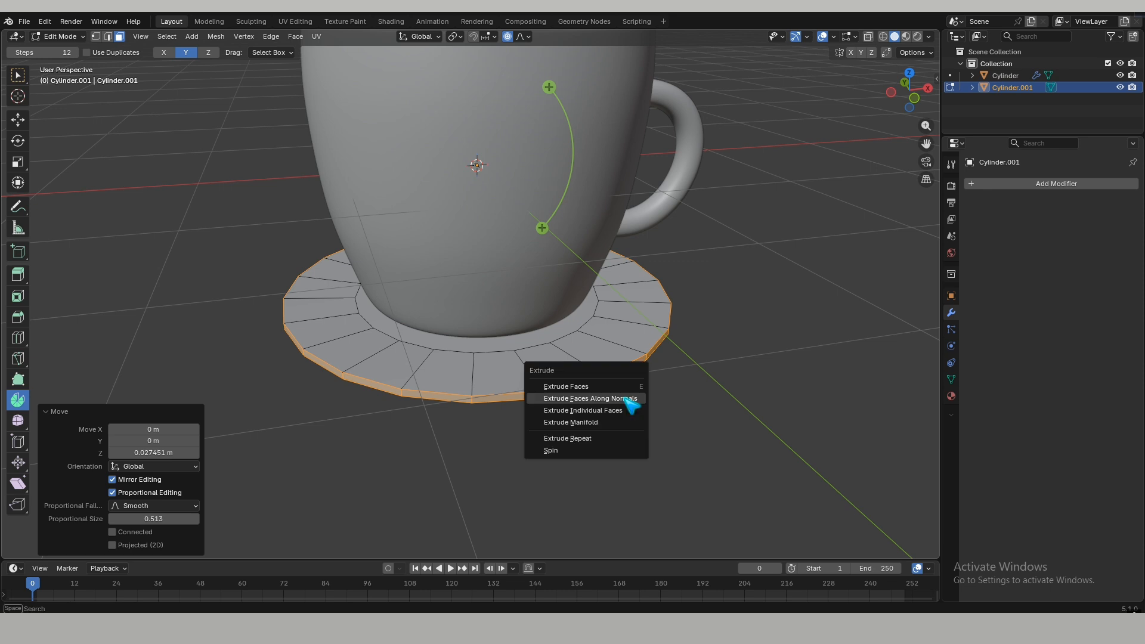
pyautogui.click(627, 397)
pyautogui.click(604, 358)
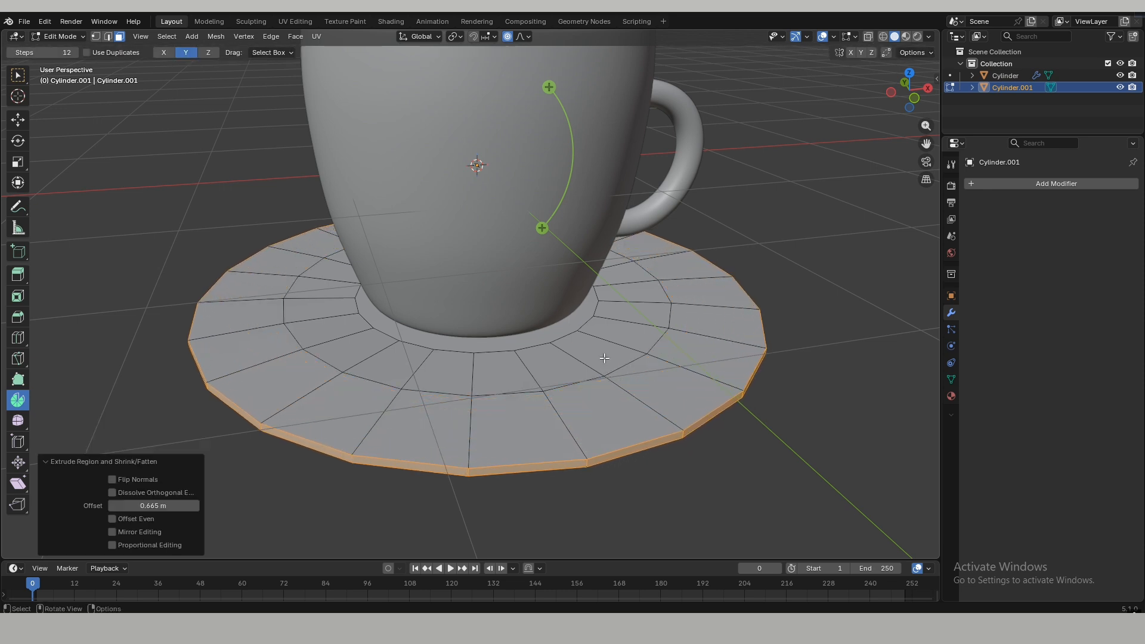
# - Extrude the saucer's rim faces outward by about 0.218 m and raise them about 0.114 m in Z with proportional editing
pyautogui.hotkey('alt', 'e')
pyautogui.click(687, 447)
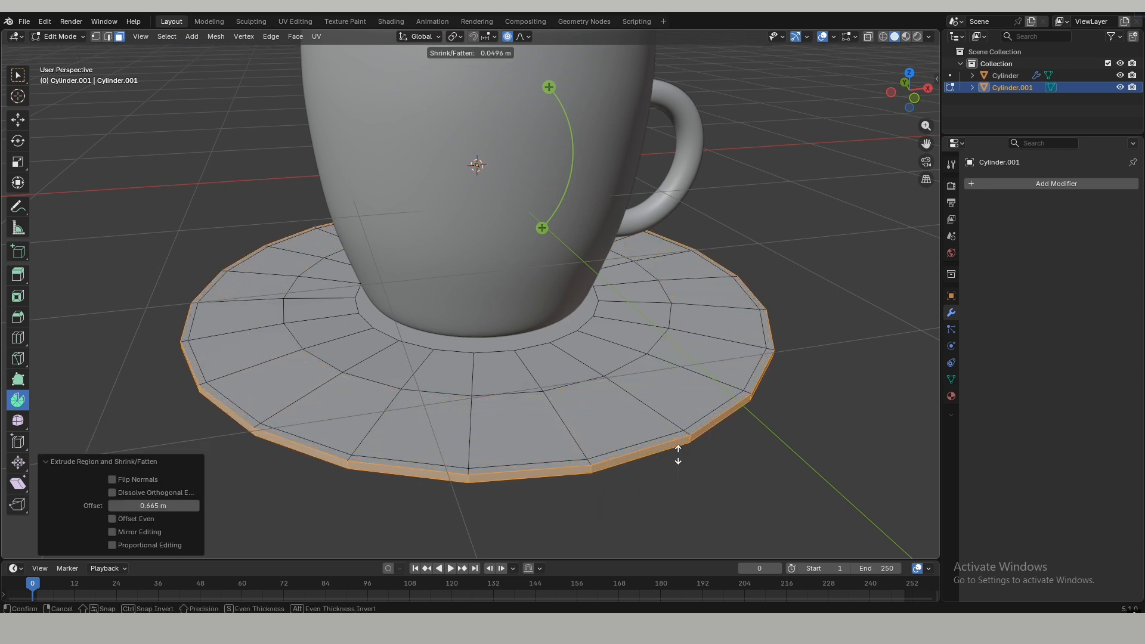
pyautogui.click(678, 445)
pyautogui.press('g')
pyautogui.press('z')
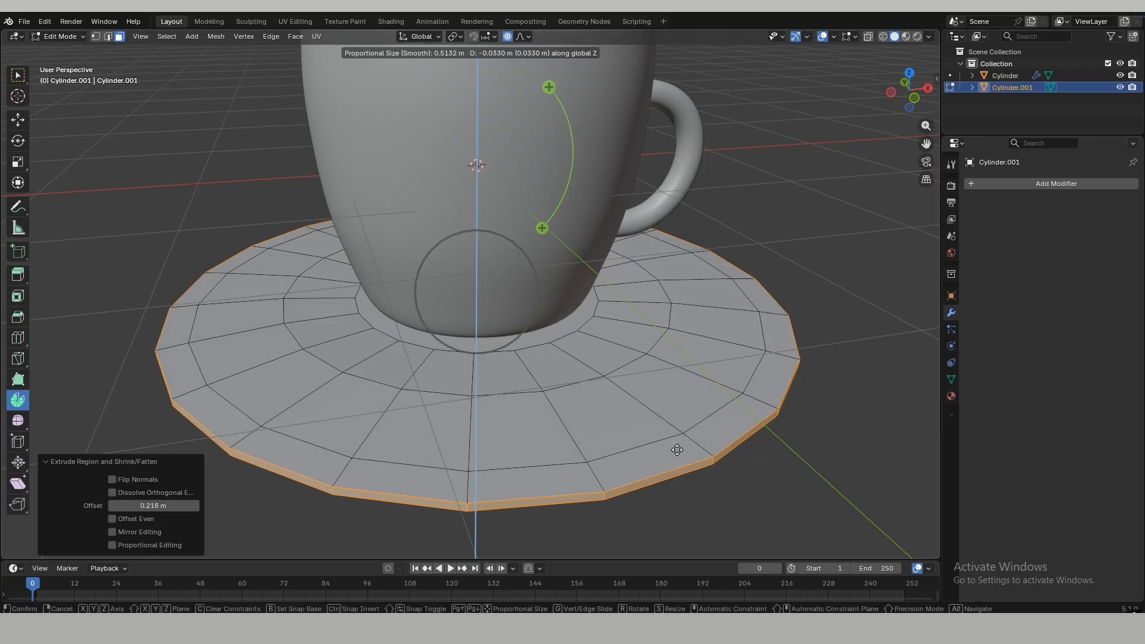
pyautogui.click(667, 434)
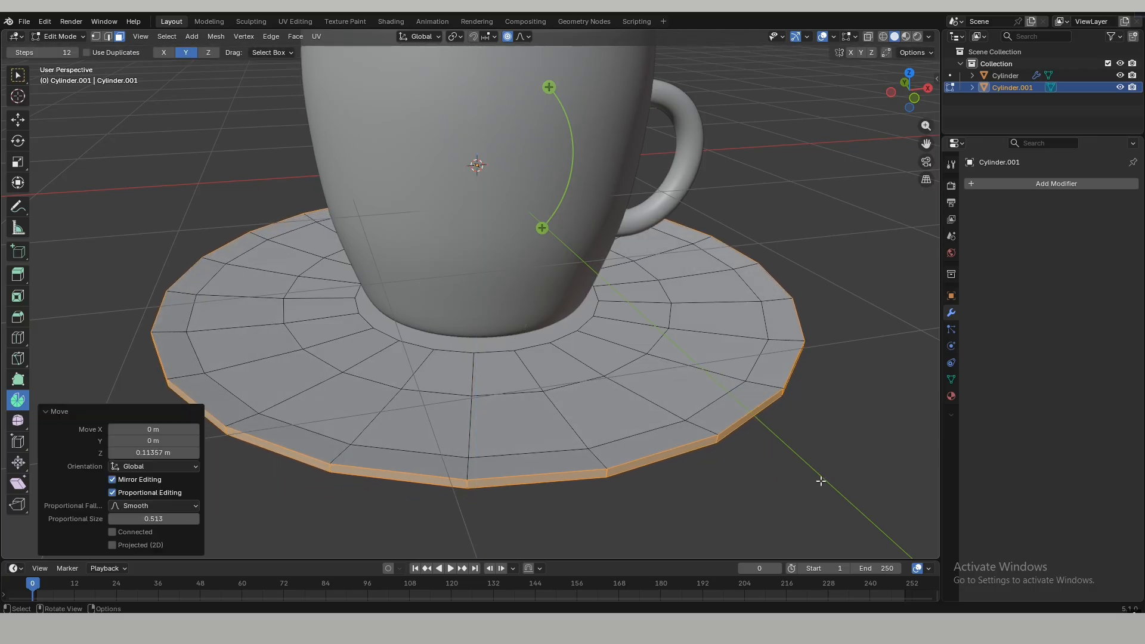
# - Raise the edge loop just inside the saucer's rim along Z with smooth proportional editing, and return to Object Mode
pyautogui.click(822, 481)
pyautogui.keyDown('alt'); pyautogui.click(710, 406); pyautogui.keyUp('alt')
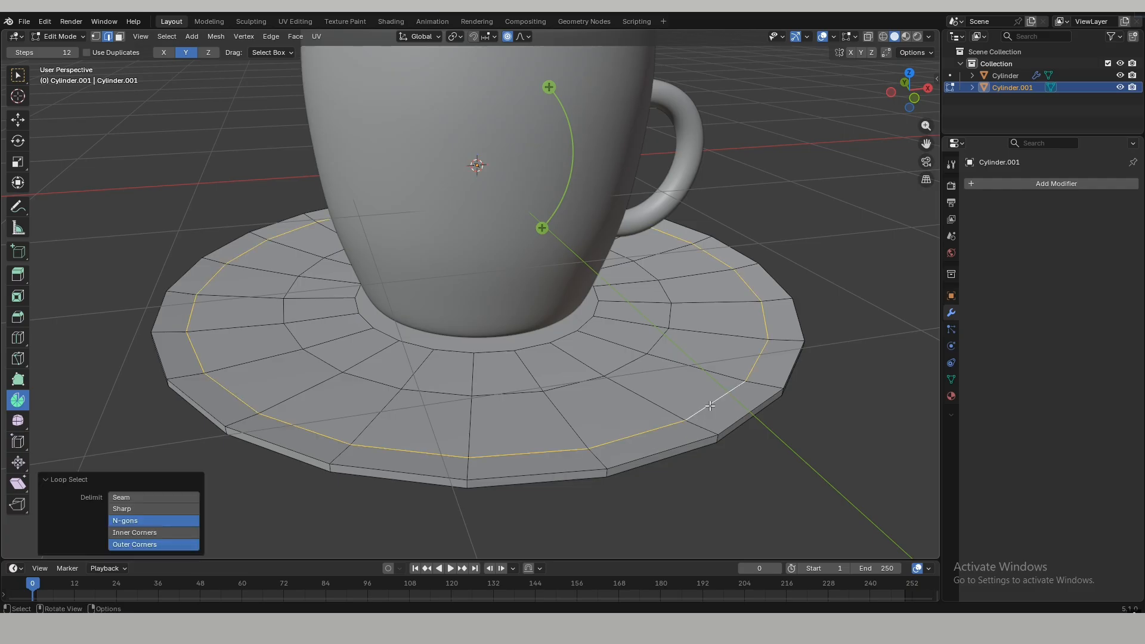
pyautogui.press('g')
pyautogui.press('z')
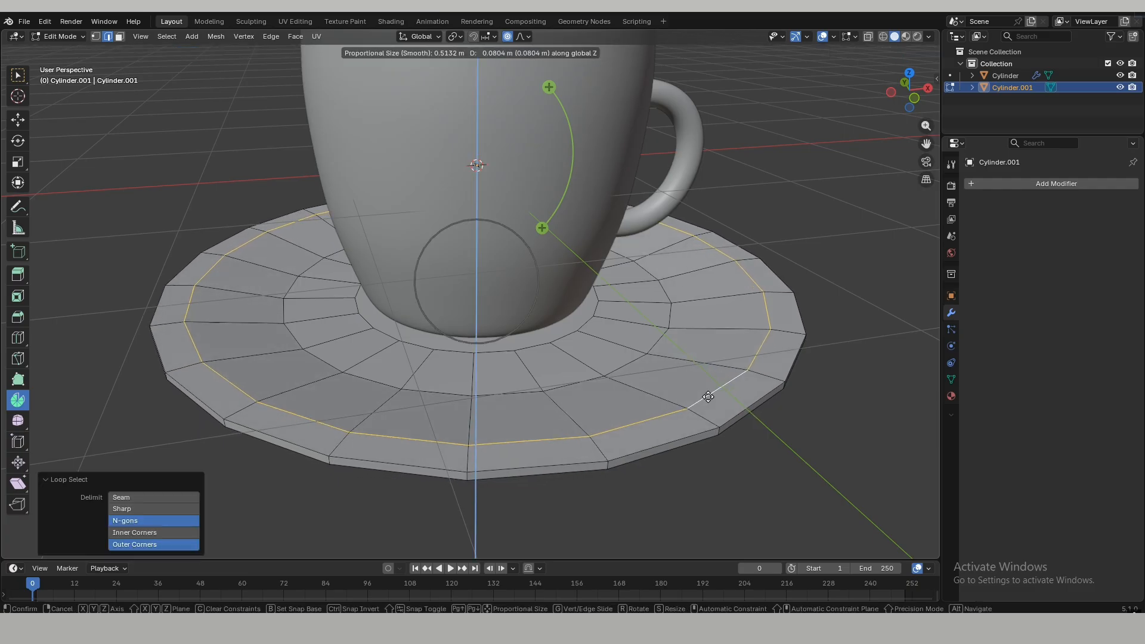
pyautogui.click(707, 410)
pyautogui.press('Tab')
pyautogui.scroll(-8, 690, 358)
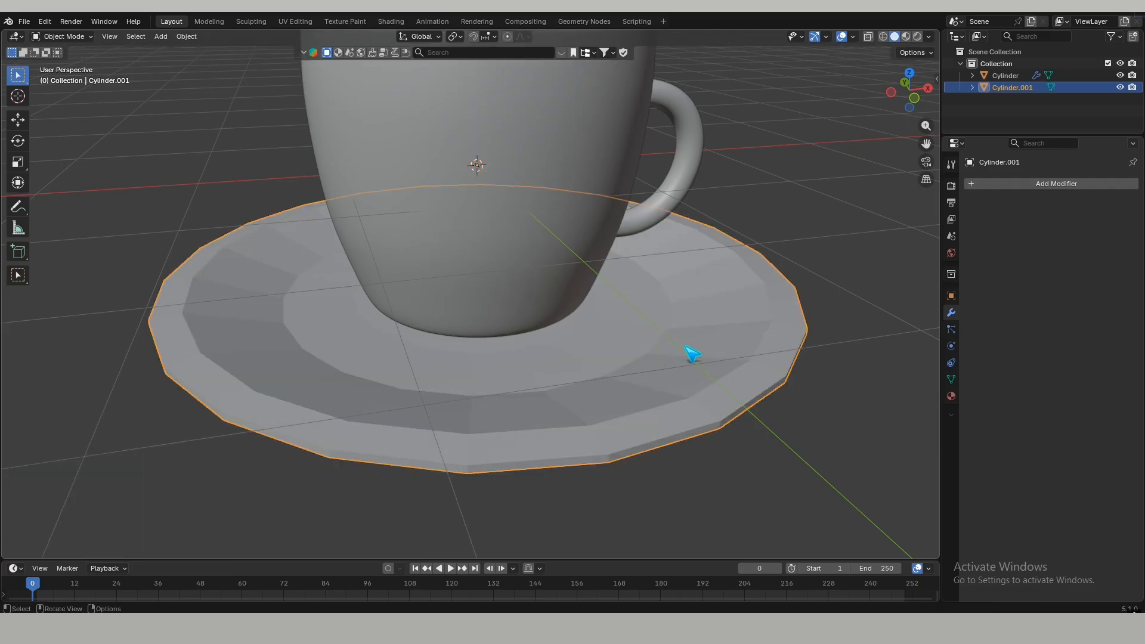
pyautogui.scroll(2, 710, 402)
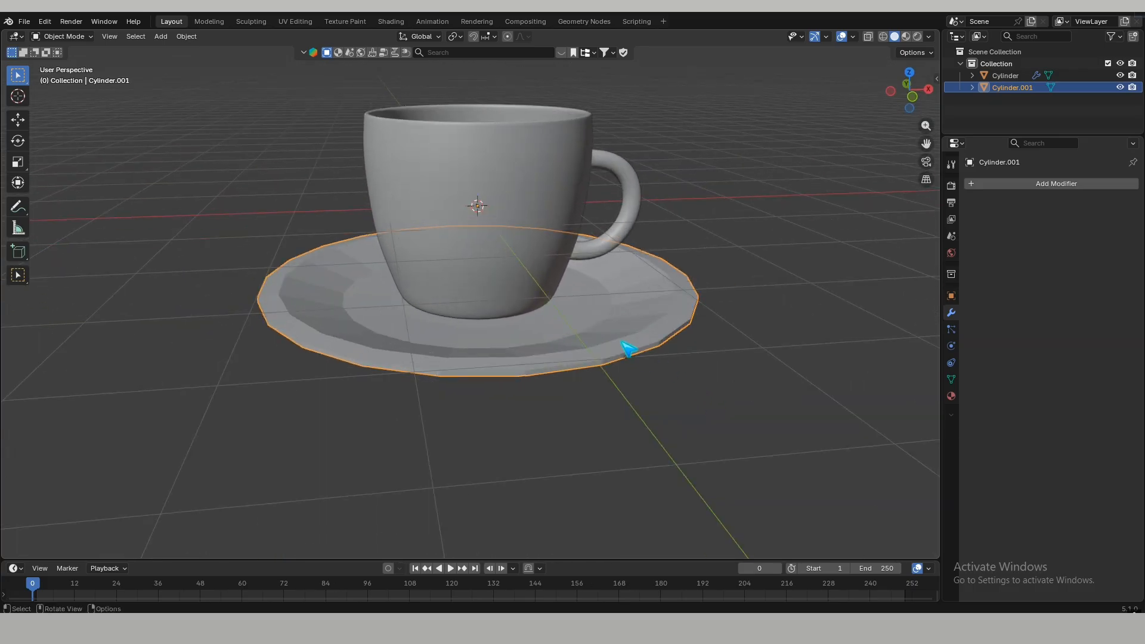
pyautogui.scroll(1, 820, 307)
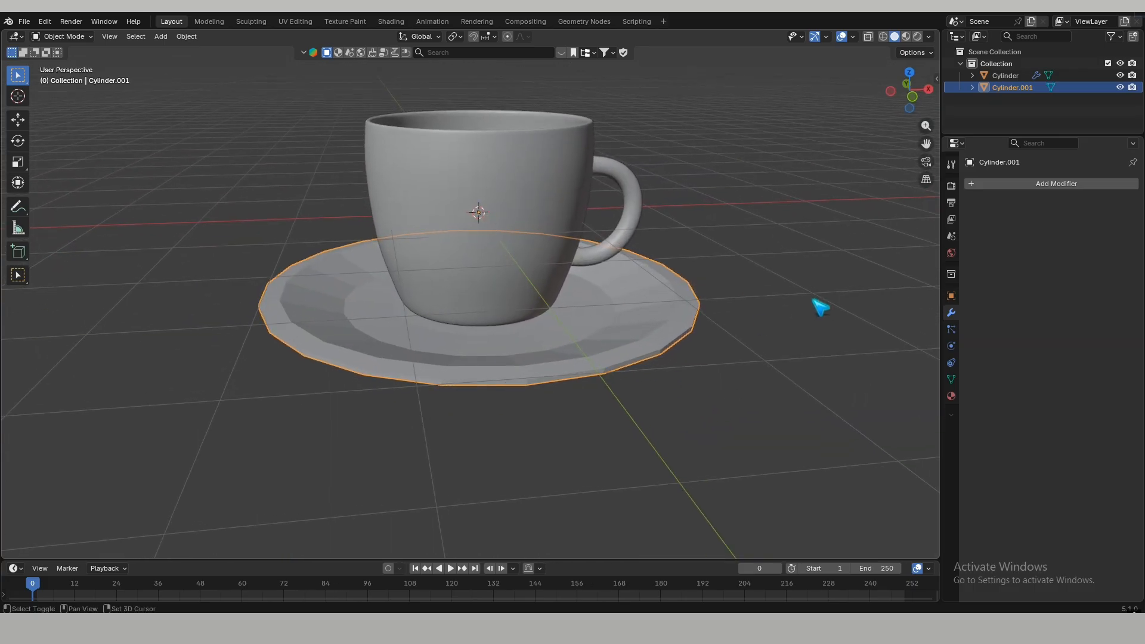
# - Add a Subdivision Surface modifier to the saucer
pyautogui.click(1062, 183)
pyautogui.moveTo(1050, 181)
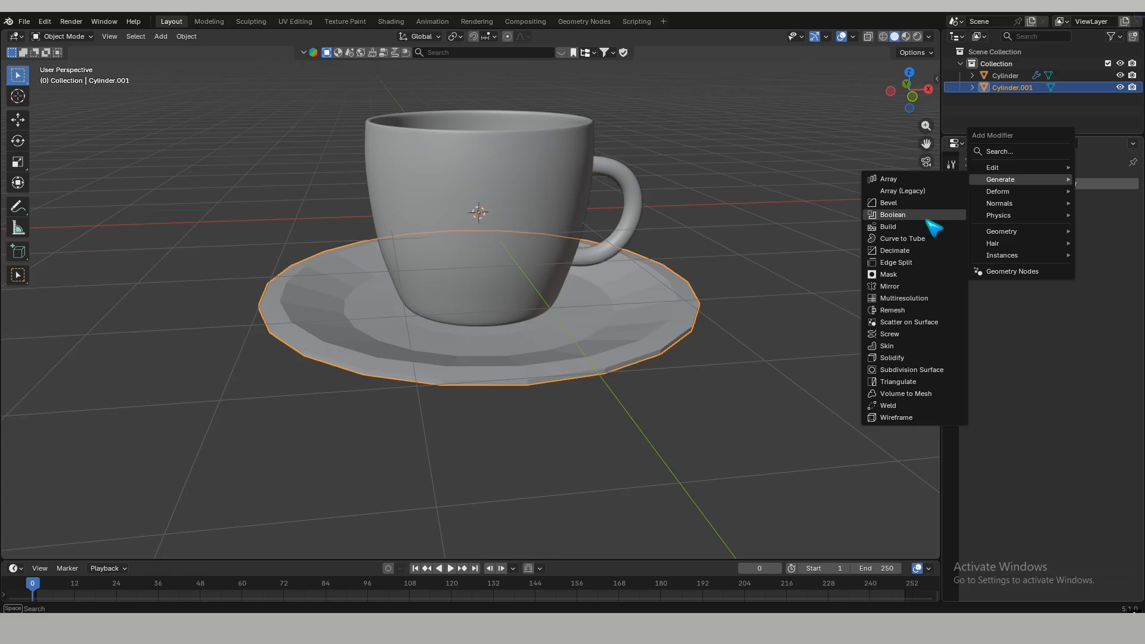
pyautogui.click(911, 369)
pyautogui.scroll(3, 678, 373)
# - Add saucer edge loops near the rim (factor about -0.56) and on the inner slope (about 0.655), and set the viewport subdivision to 3
pyautogui.press('Tab')
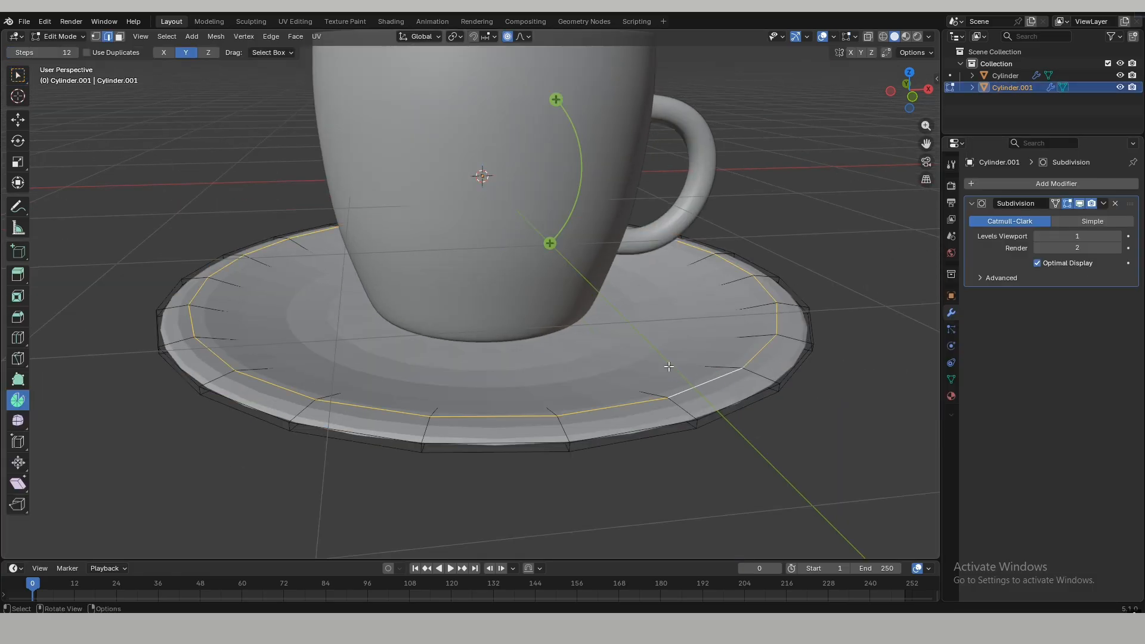
pyautogui.keyDown('shift'); pyautogui.moveTo(668, 362); pyautogui.dragTo(654, 378, button='middle'); pyautogui.keyUp('shift')
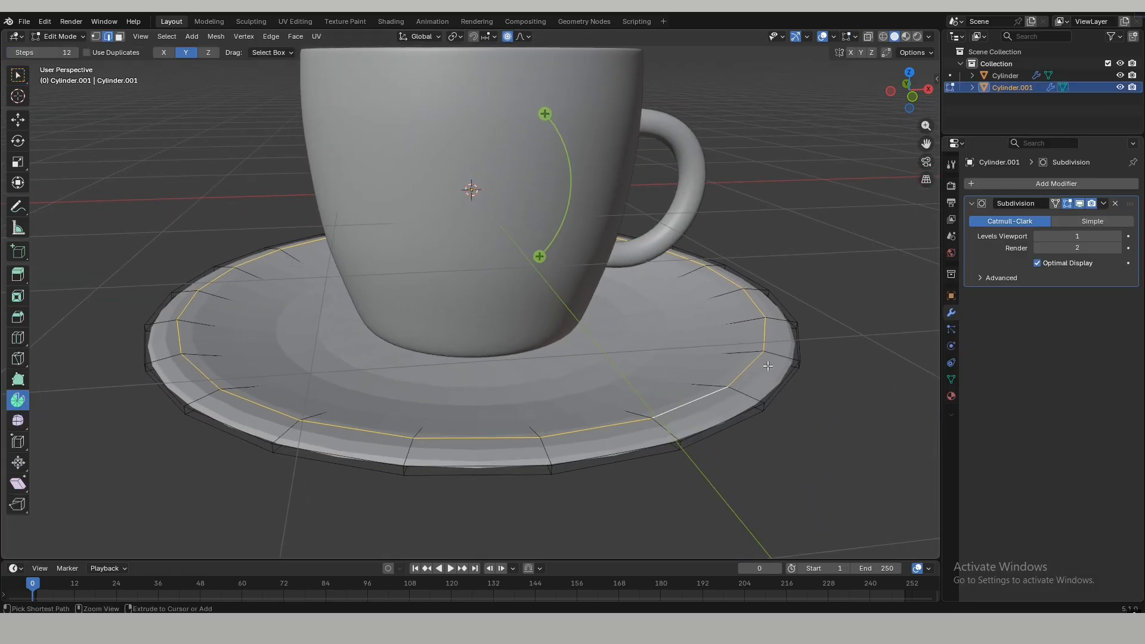
pyautogui.hotkey('ctrl', 'r')
pyautogui.click(770, 366)
pyautogui.click(786, 370)
pyautogui.hotkey('ctrl', 'r')
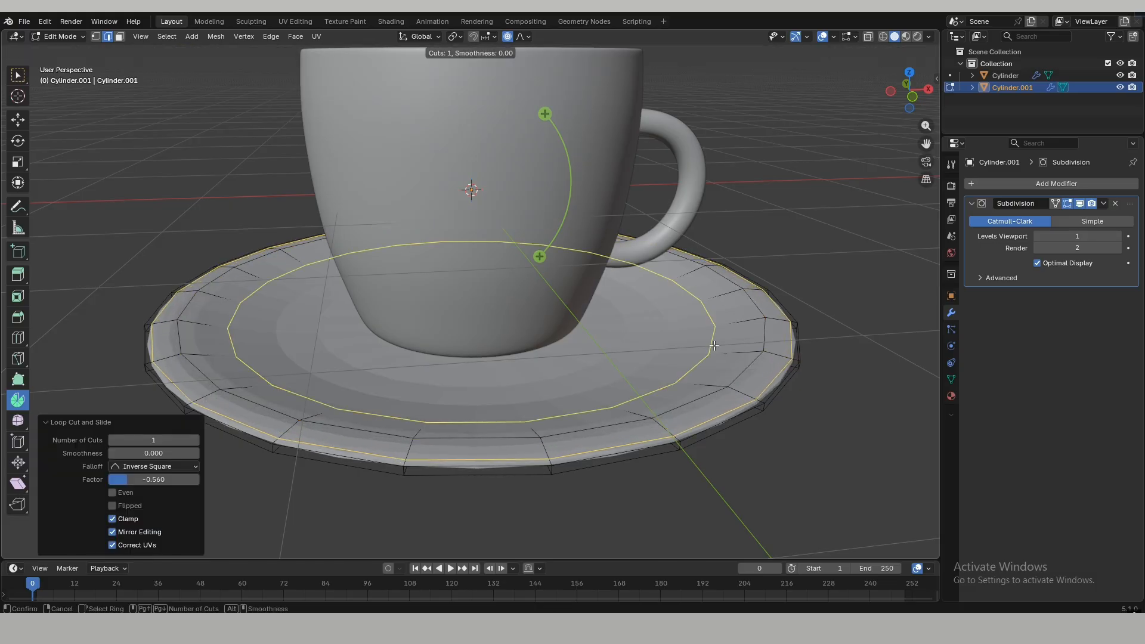
pyautogui.click(714, 346)
pyautogui.click(680, 344)
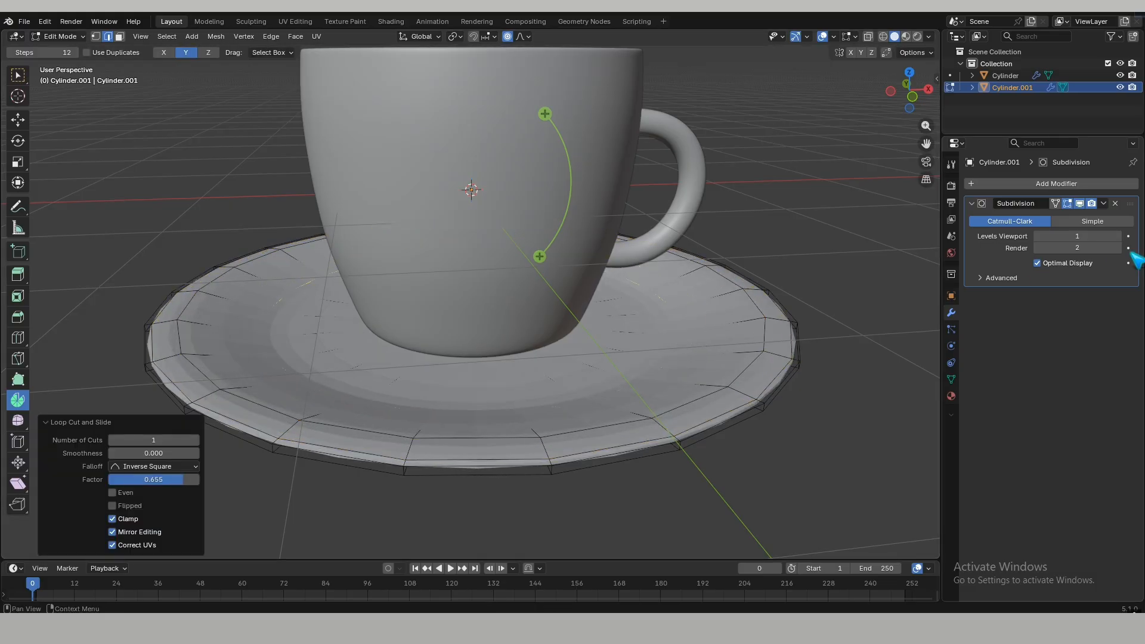
pyautogui.click(1119, 236)
pyautogui.click(1118, 236)
# - Add an edge loop around the mug's foot with a slide factor of about 0.6, and select the saucer's central top face
pyautogui.hotkey('ctrl', 'r')
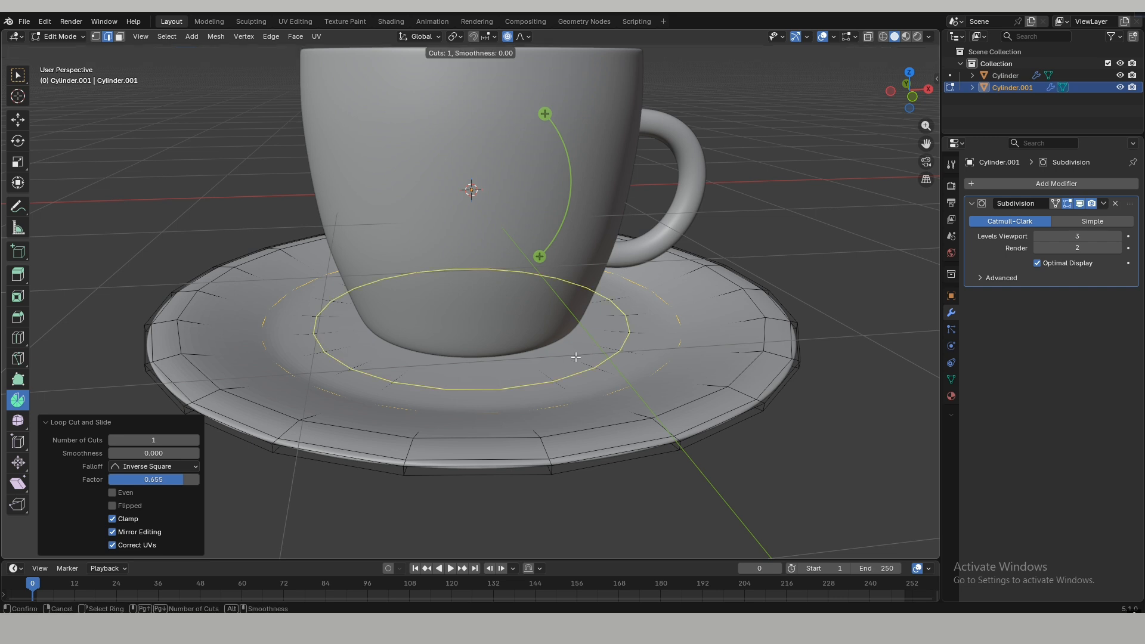
pyautogui.click(578, 352)
pyautogui.click(557, 348)
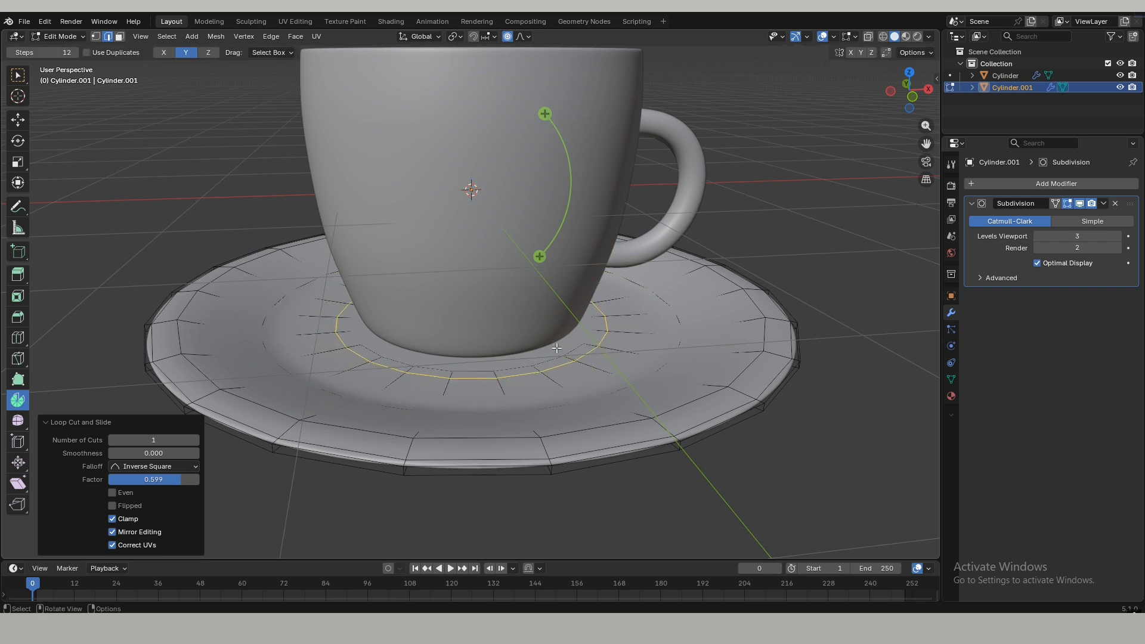
pyautogui.press('3')
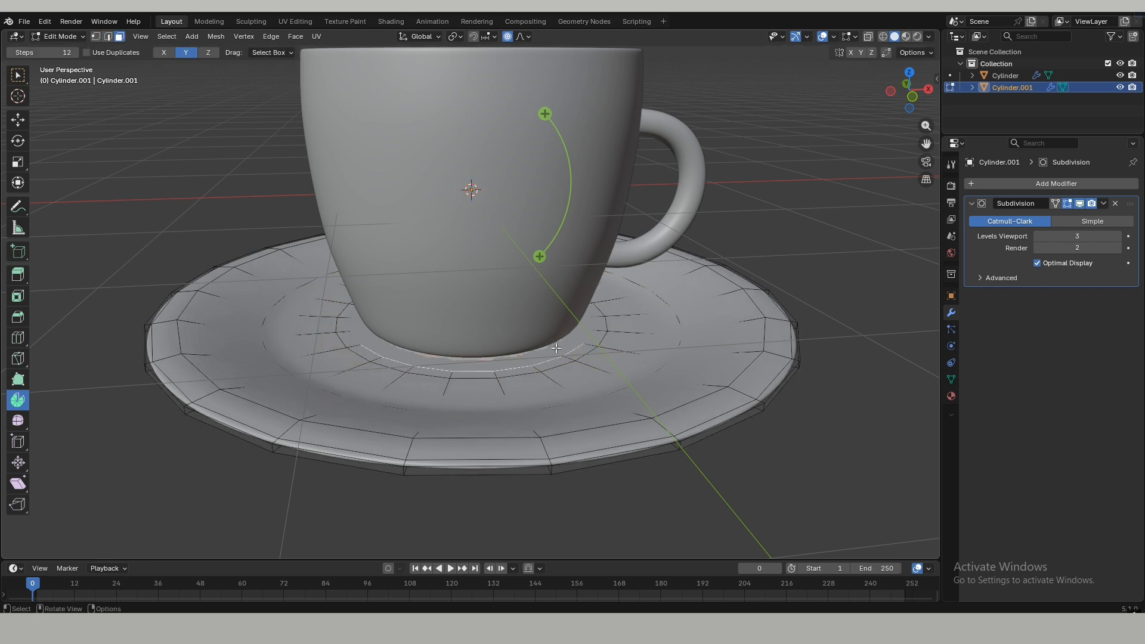
pyautogui.press('g')
pyautogui.press('z')
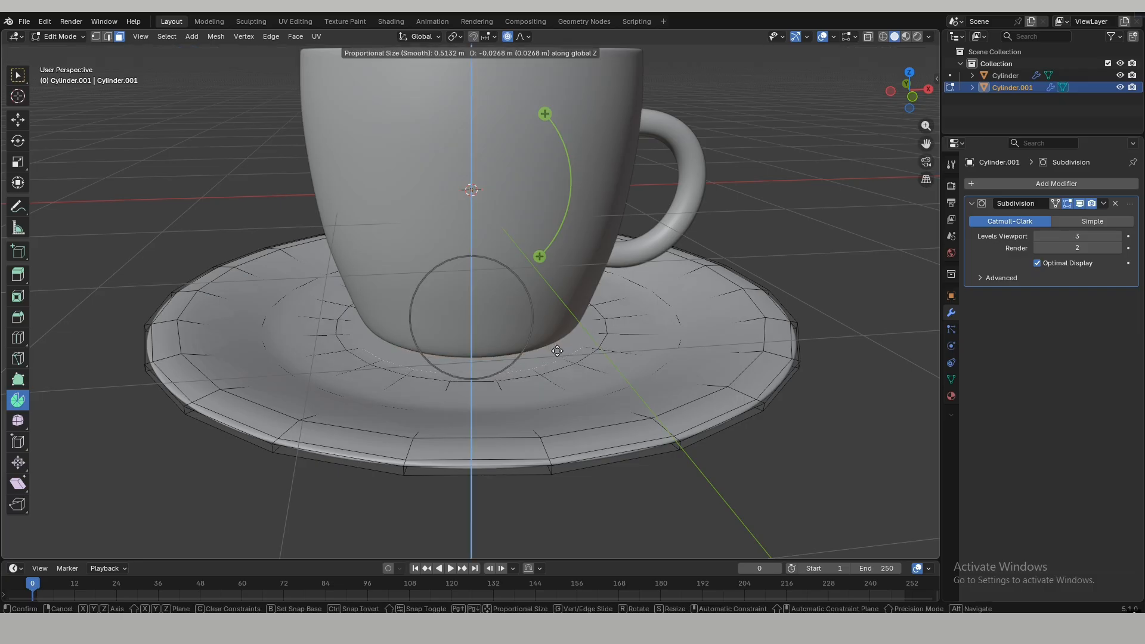
pyautogui.click(557, 351)
# - Turn off proportional editing and lower the saucer's central face about 0.048 m along Z
pyautogui.click(507, 37)
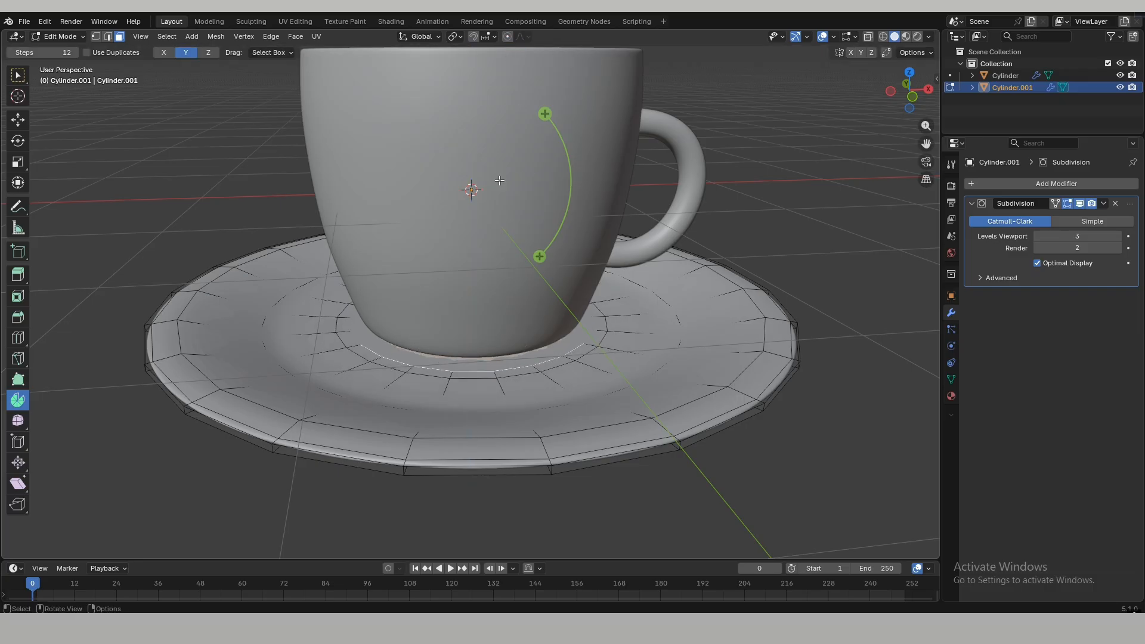
pyautogui.press('g')
pyautogui.press('z')
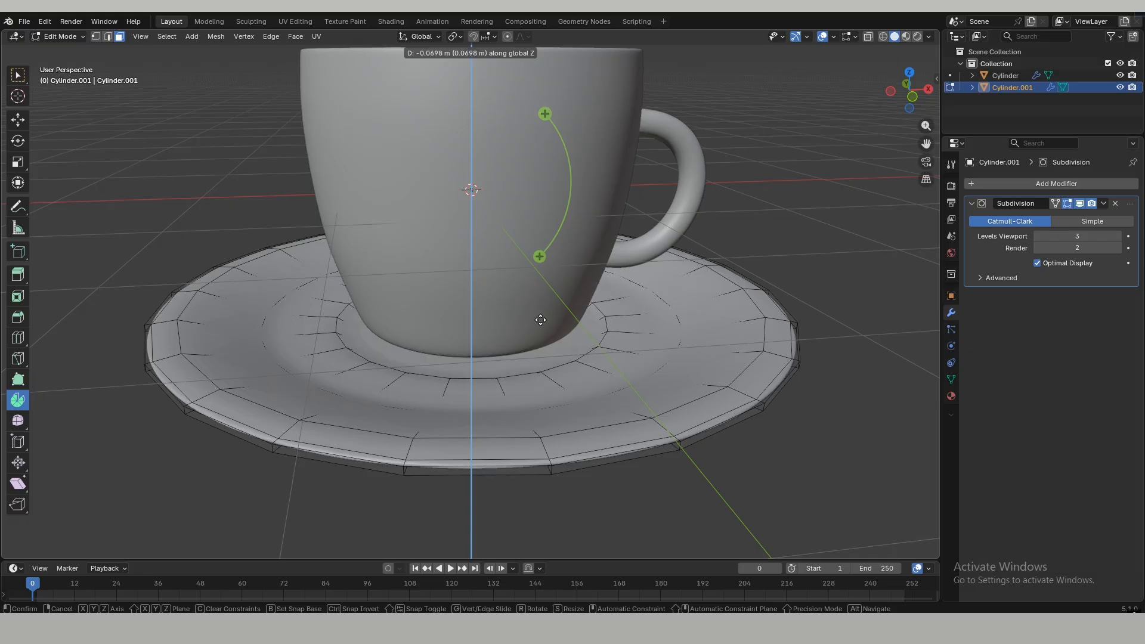
pyautogui.click(538, 318)
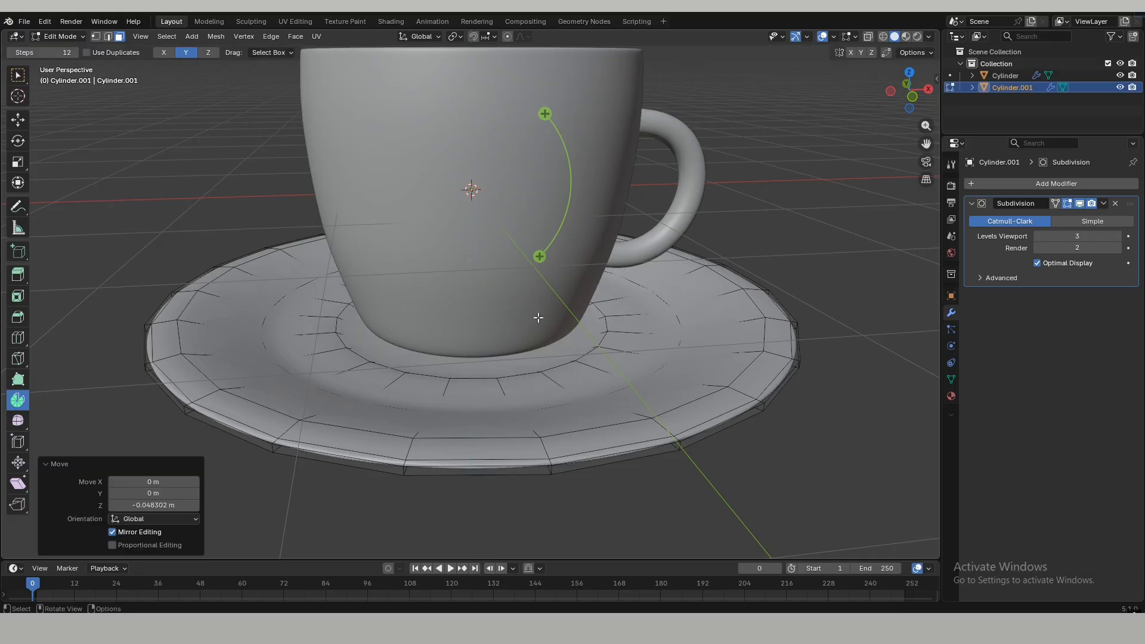
# - Slide the edge loop surrounding the mug's foot by a factor of about 0.66, return to Object Mode and deselect the saucer
pyautogui.press('2')
pyautogui.keyDown('alt'); pyautogui.click(604, 371); pyautogui.keyUp('alt')
pyautogui.press('g')
pyautogui.press('g')
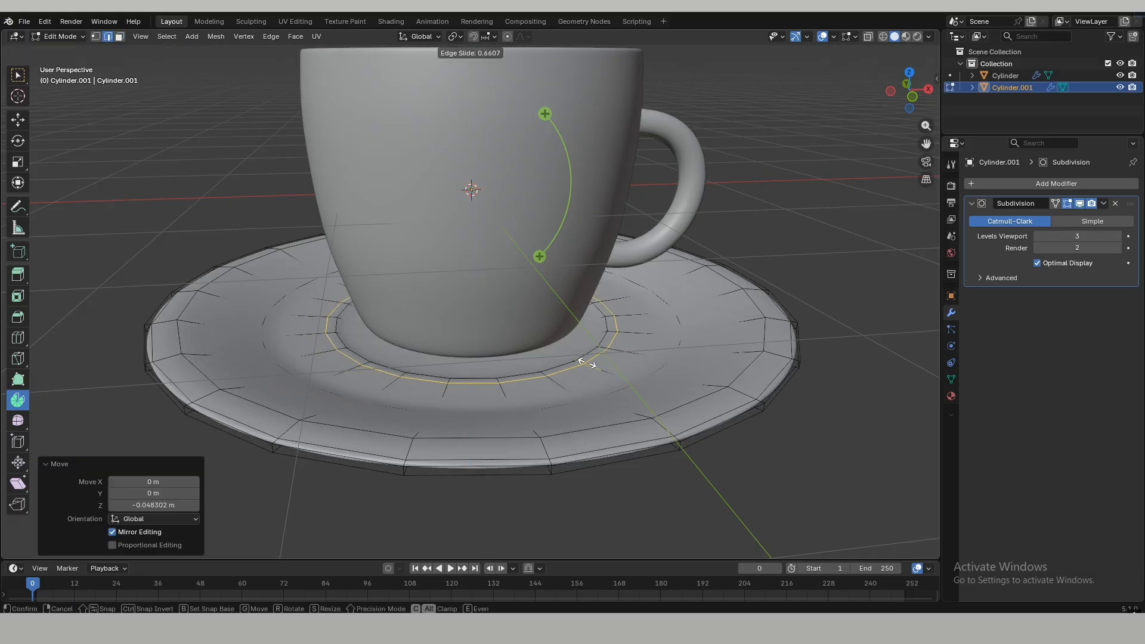
pyautogui.click(587, 364)
pyautogui.press('Tab')
pyautogui.click(802, 439)
pyautogui.scroll(-2, 476, 379)
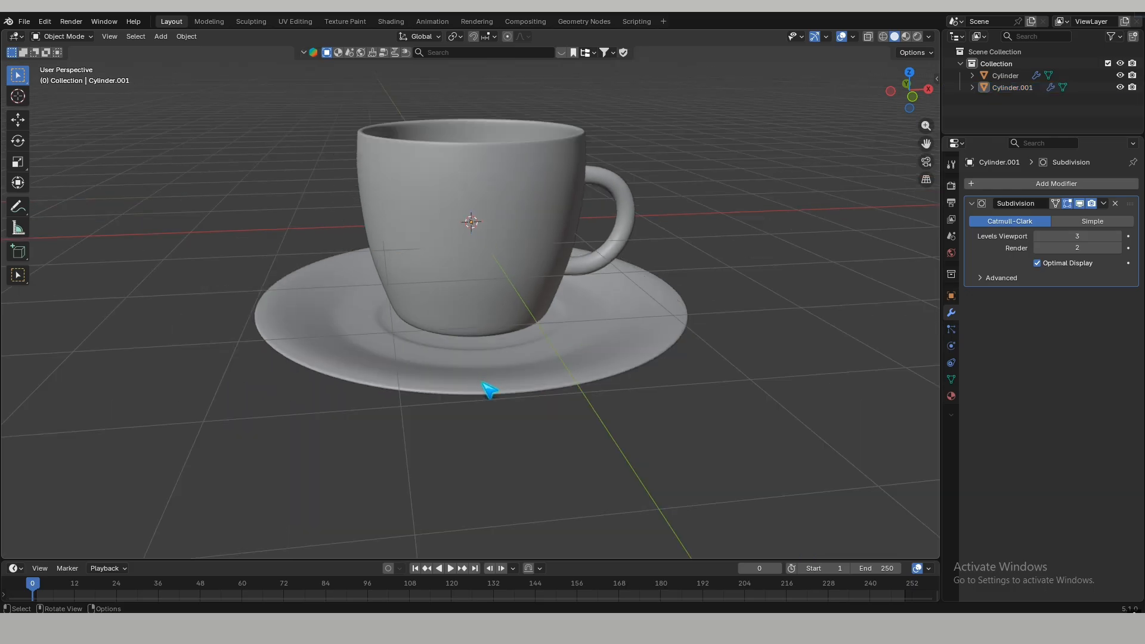
# - Add an edge loop to the saucer's underside just below the rim with a slide factor of about -0.543
pyautogui.click(490, 390)
pyautogui.press('Tab')
pyautogui.scroll(2, 482, 380)
pyautogui.moveTo(519, 402); pyautogui.dragTo(491, 217, button='middle')
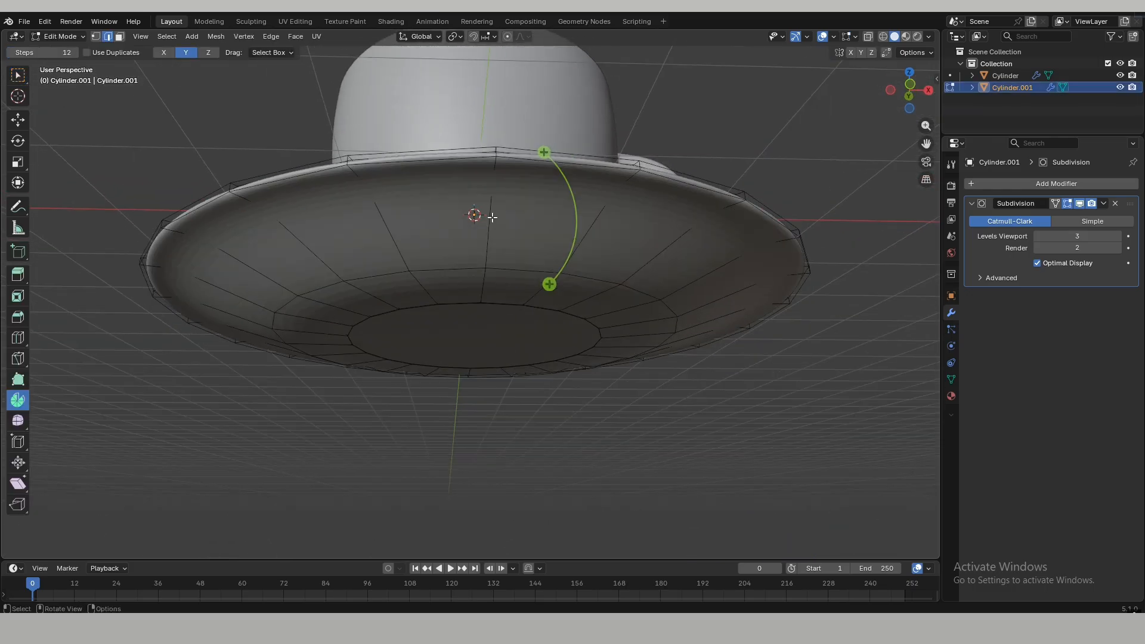
pyautogui.hotkey('ctrl', 'r')
pyautogui.click(497, 172)
pyautogui.click(498, 167)
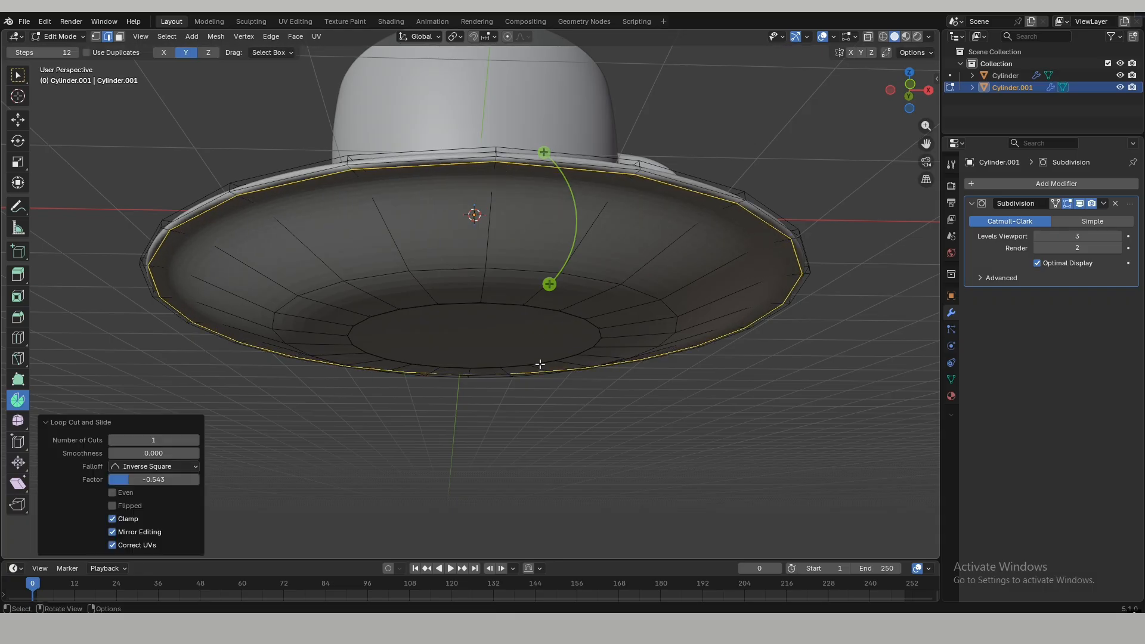
# - Inset the saucer's central bottom face by about 0.112 m
pyautogui.click(515, 365)
pyautogui.press('3')
pyautogui.click(487, 338)
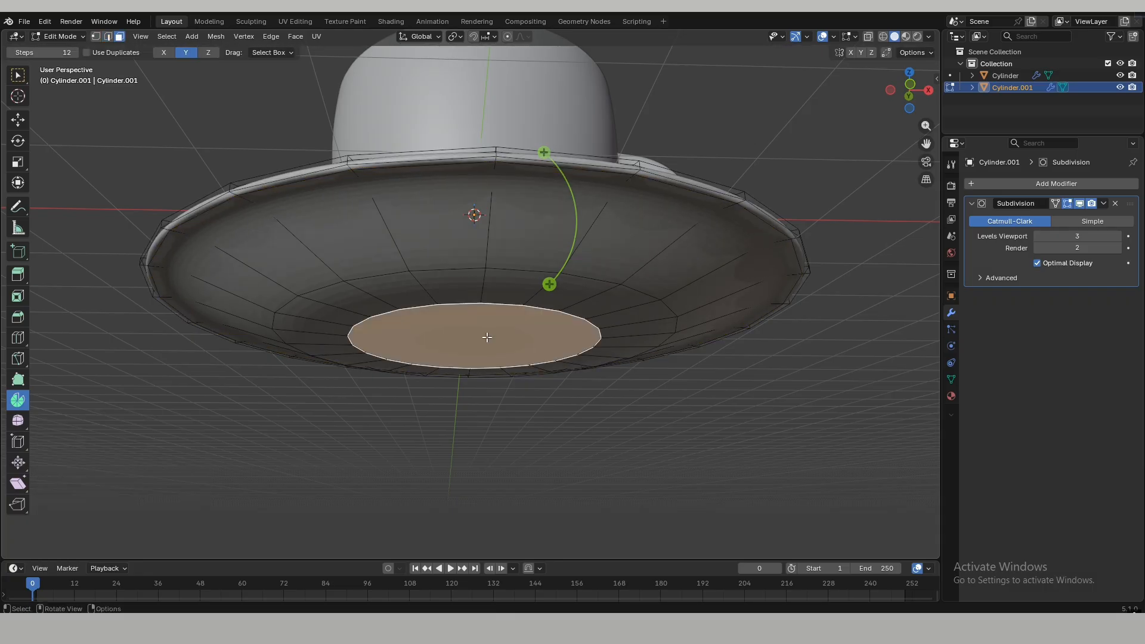
pyautogui.press('i')
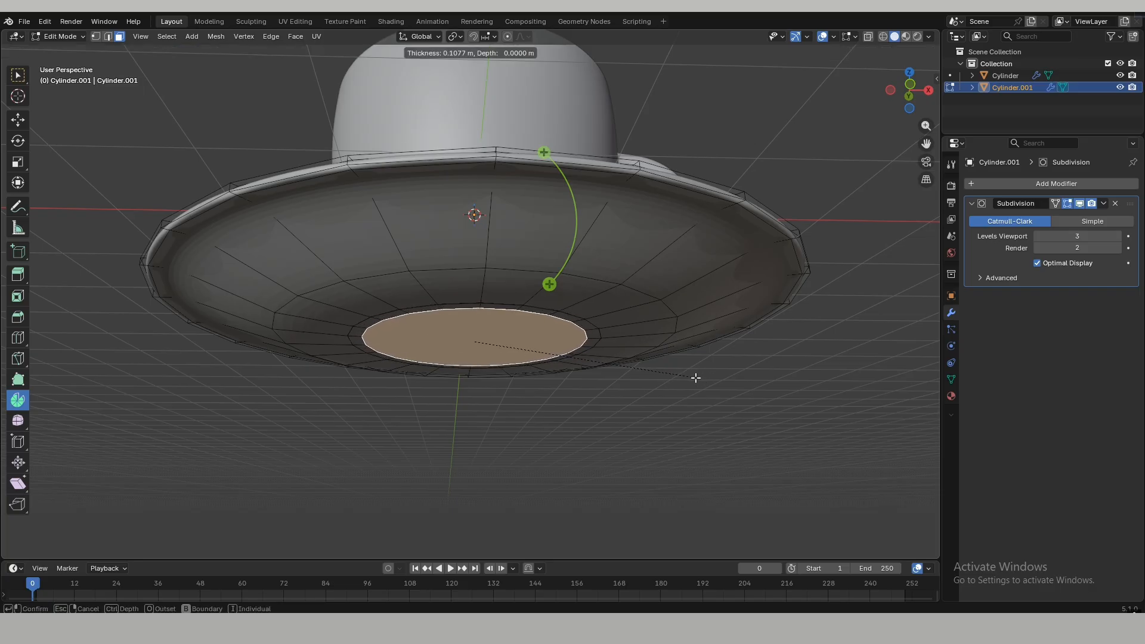
pyautogui.click(695, 378)
# - Raise the inset bottom face about 0.02 m along Z, return to Object Mode and deselect the saucer
pyautogui.press('g')
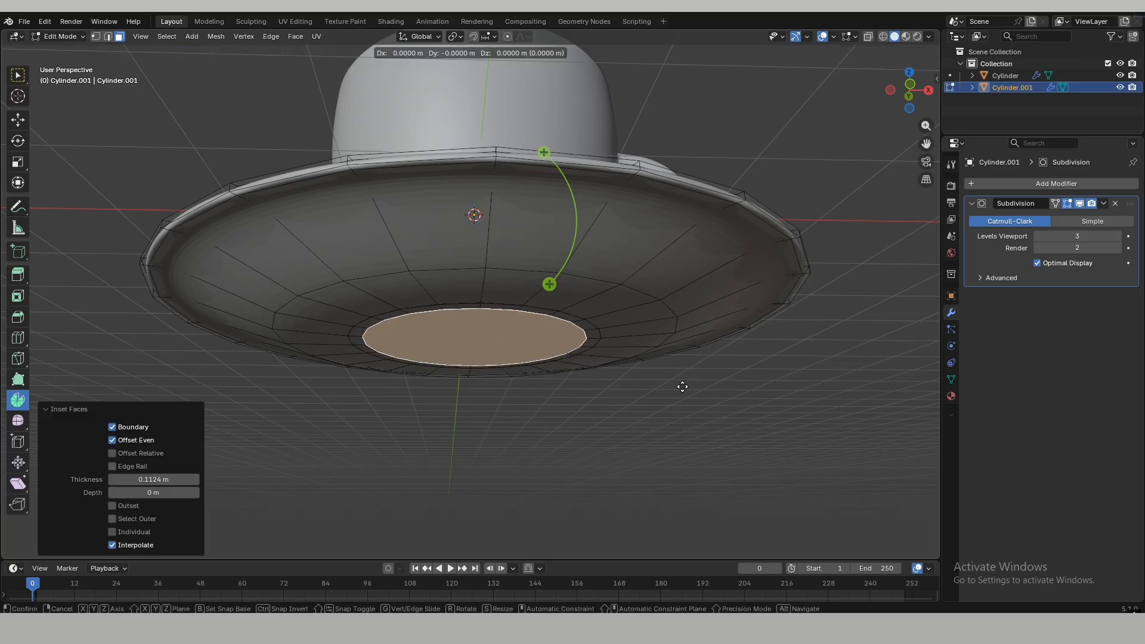
pyautogui.press('z')
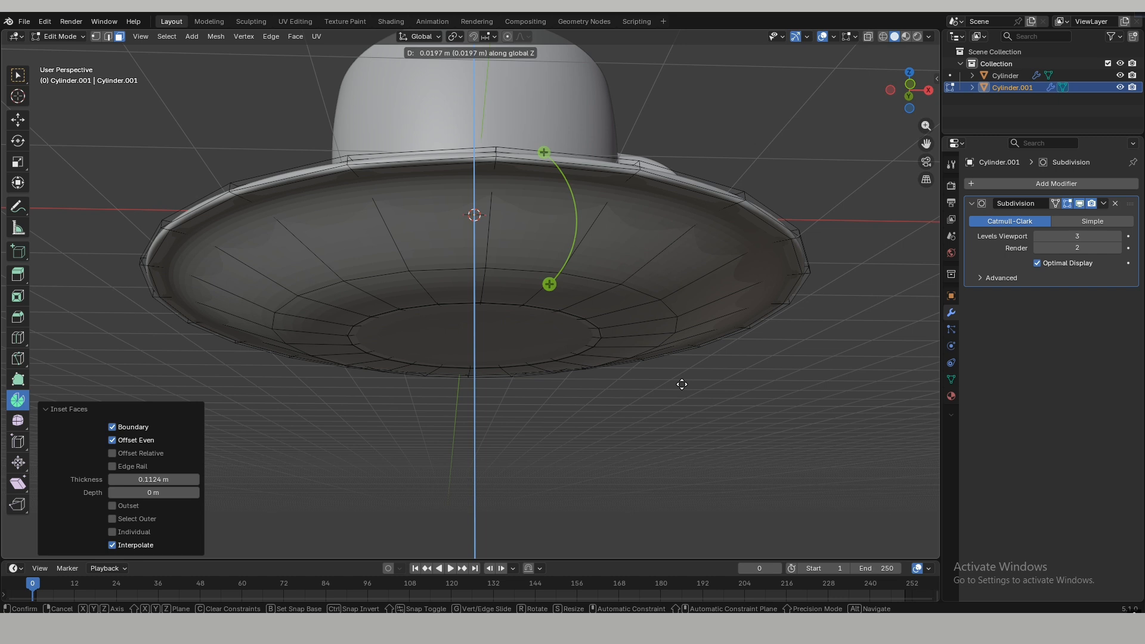
pyautogui.click(682, 384)
pyautogui.click(716, 422)
pyautogui.press('Tab')
pyautogui.click(703, 412)
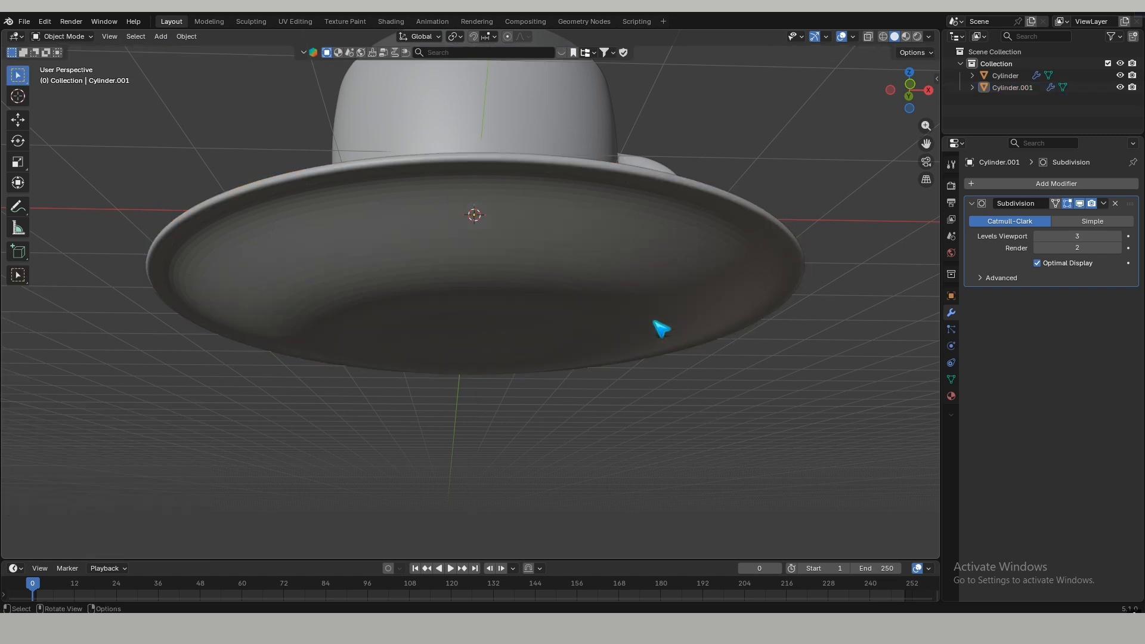
# - Add an edge loop on the saucer's underside just outside its foot, return to Object Mode and leave the saucer selected
pyautogui.moveTo(655, 323)
pyautogui.mouseDown(button='middle')
pyautogui.moveTo(657, 349)
pyautogui.moveTo(645, 323)
pyautogui.mouseUp(button='middle')
pyautogui.click(652, 330)
pyautogui.press('Tab')
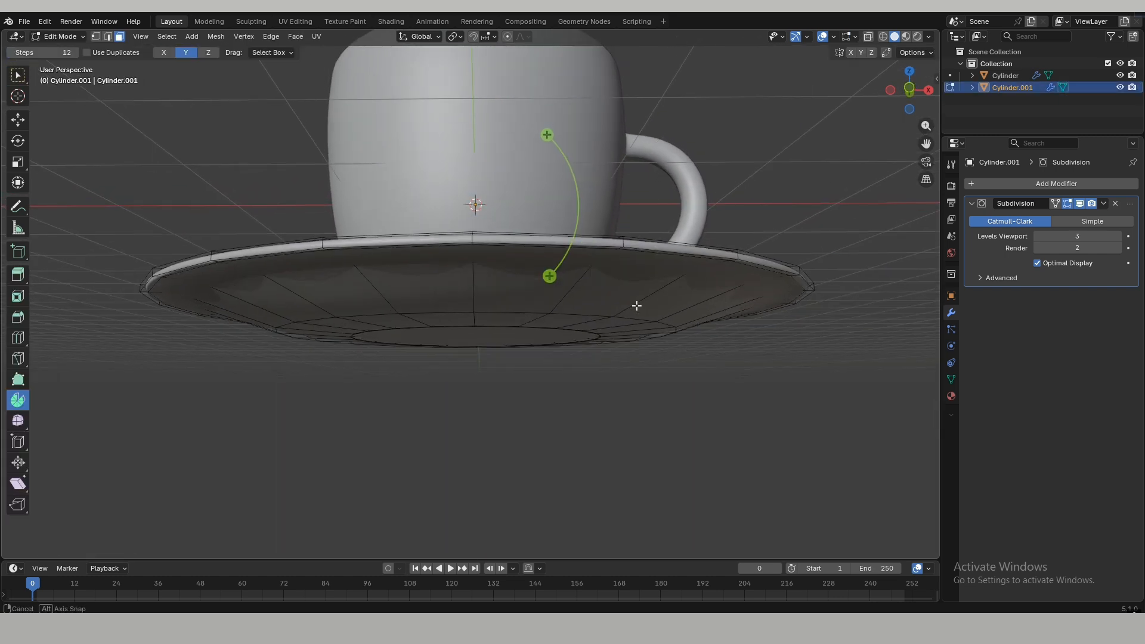
pyautogui.hotkey('ctrl', 'r')
pyautogui.click(636, 306)
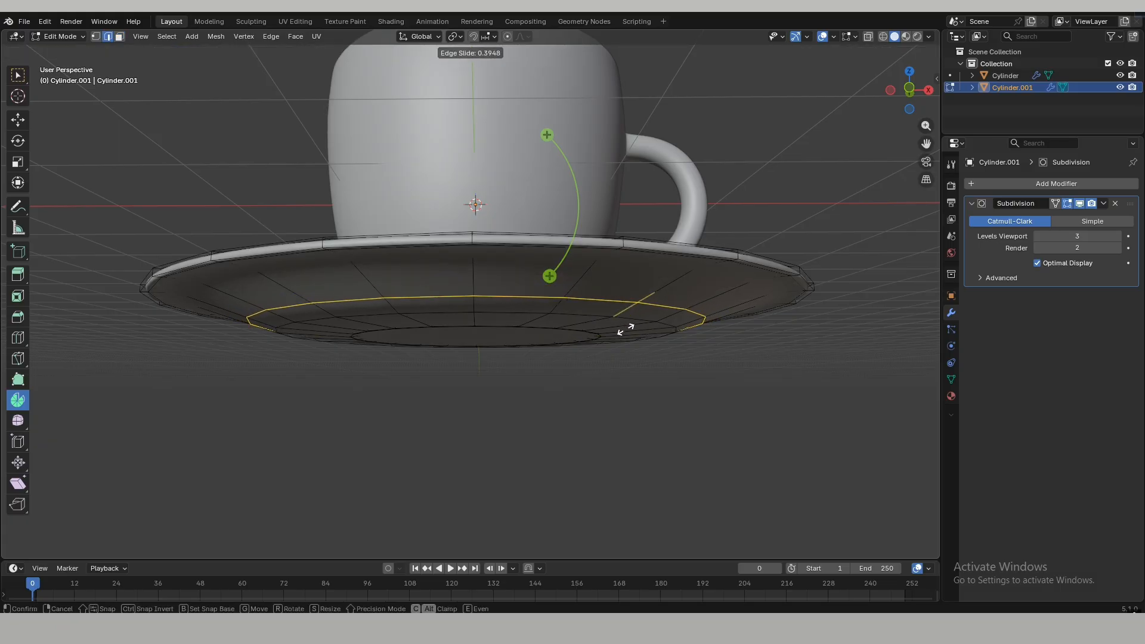
pyautogui.click(618, 336)
pyautogui.press('Tab')
pyautogui.click(603, 361)
pyautogui.moveTo(603, 361); pyautogui.dragTo(533, 422, button='middle')
pyautogui.click(535, 403)
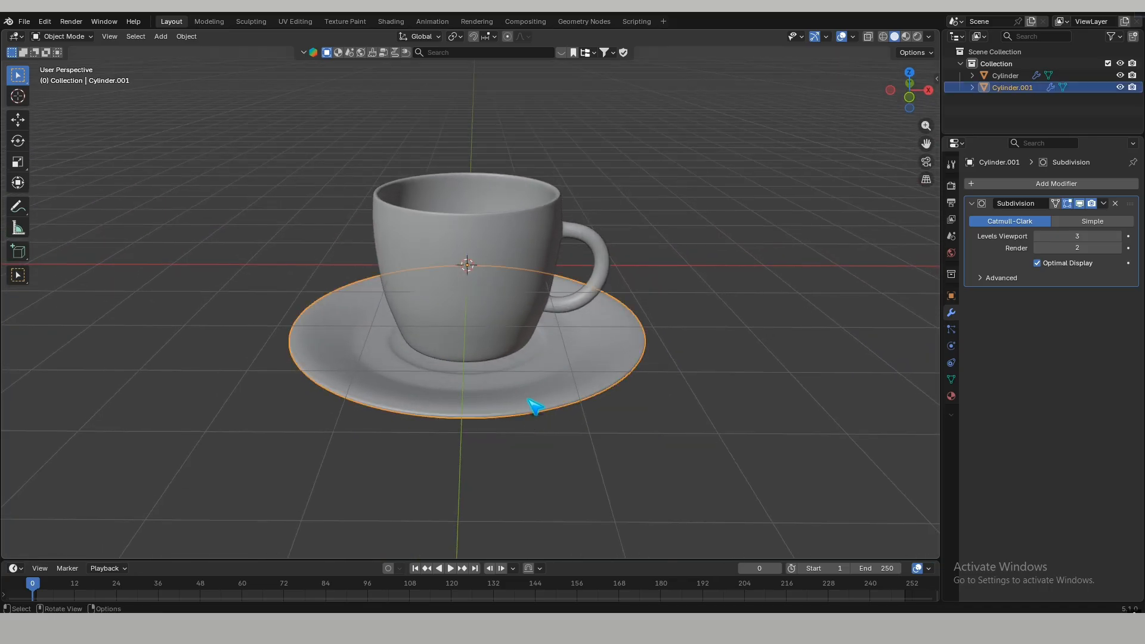
# - Add a plane mesh and scale it up by a factor of about 5.461, plus a further 1.506
pyautogui.scroll(3, 545, 439)
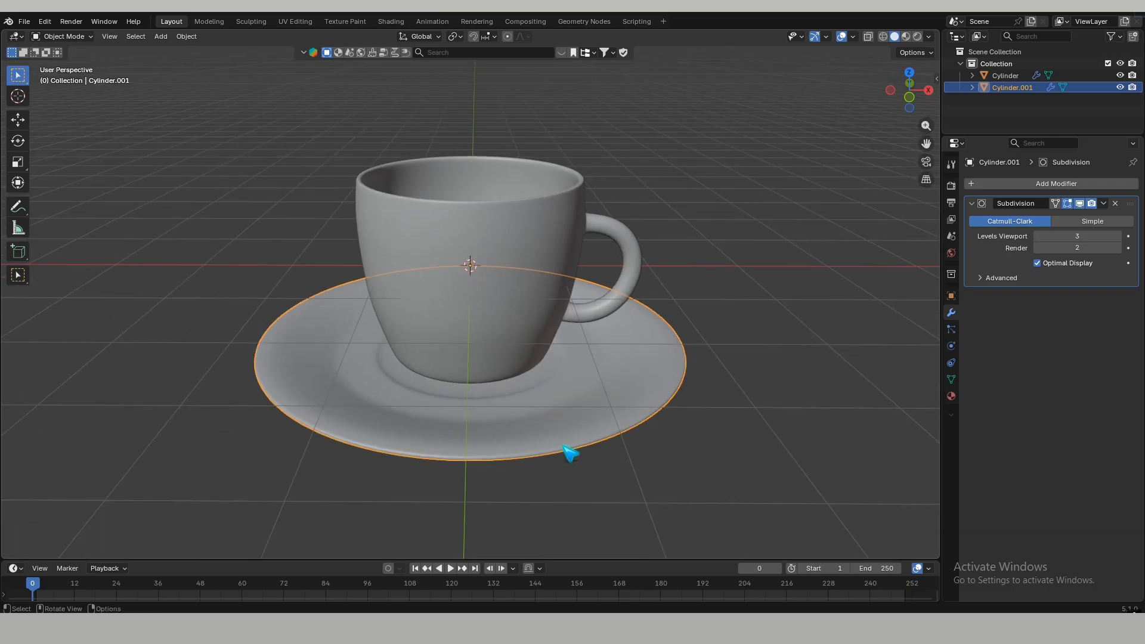
pyautogui.scroll(-2, 561, 426)
pyautogui.moveTo(560, 426)
pyautogui.keyDown('shift'); pyautogui.mouseDown(button='middle')
pyautogui.moveTo(545, 407)
pyautogui.moveTo(554, 422)
pyautogui.mouseUp(button='middle'); pyautogui.keyUp('shift')
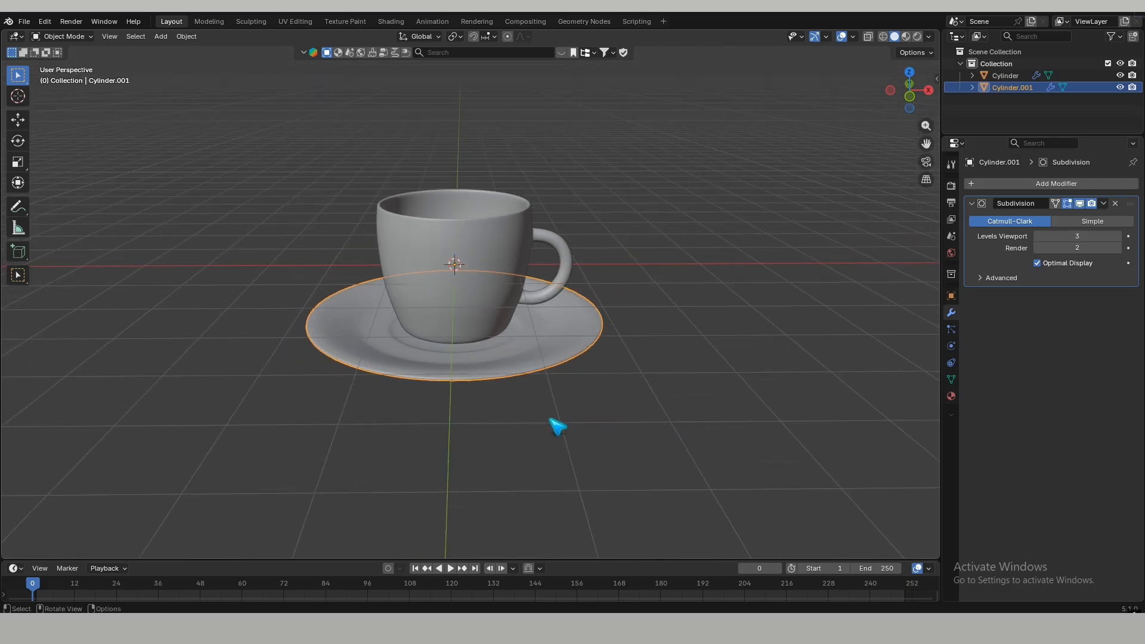
pyautogui.hotkey('shift', 'a')
pyautogui.moveTo(525, 375)
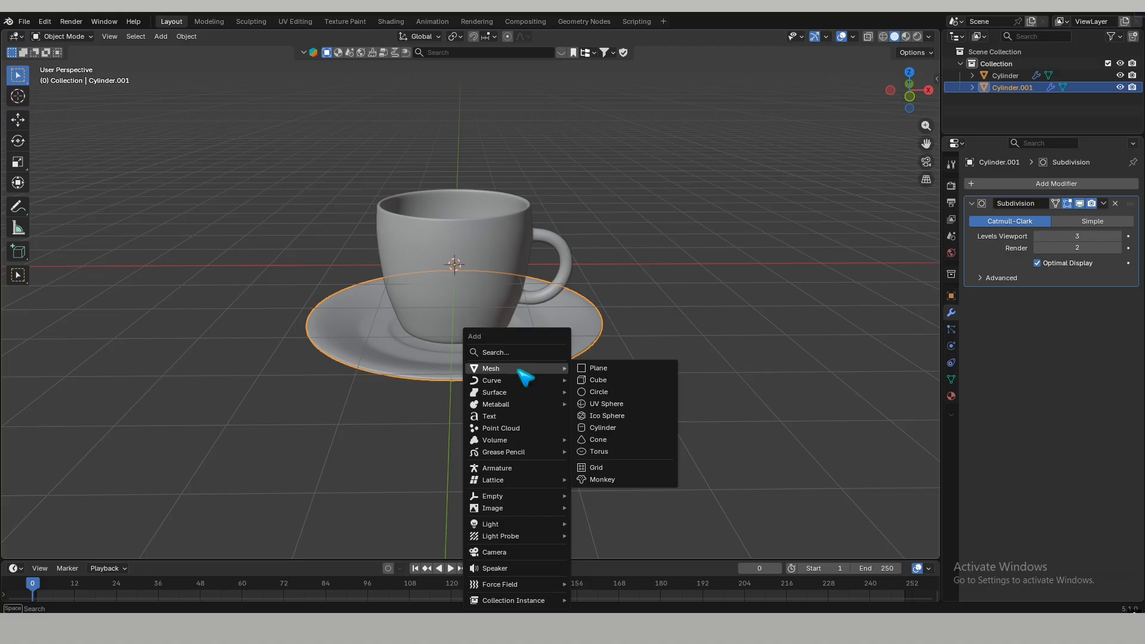
pyautogui.click(605, 369)
pyautogui.press('s')
pyautogui.click(12, 427)
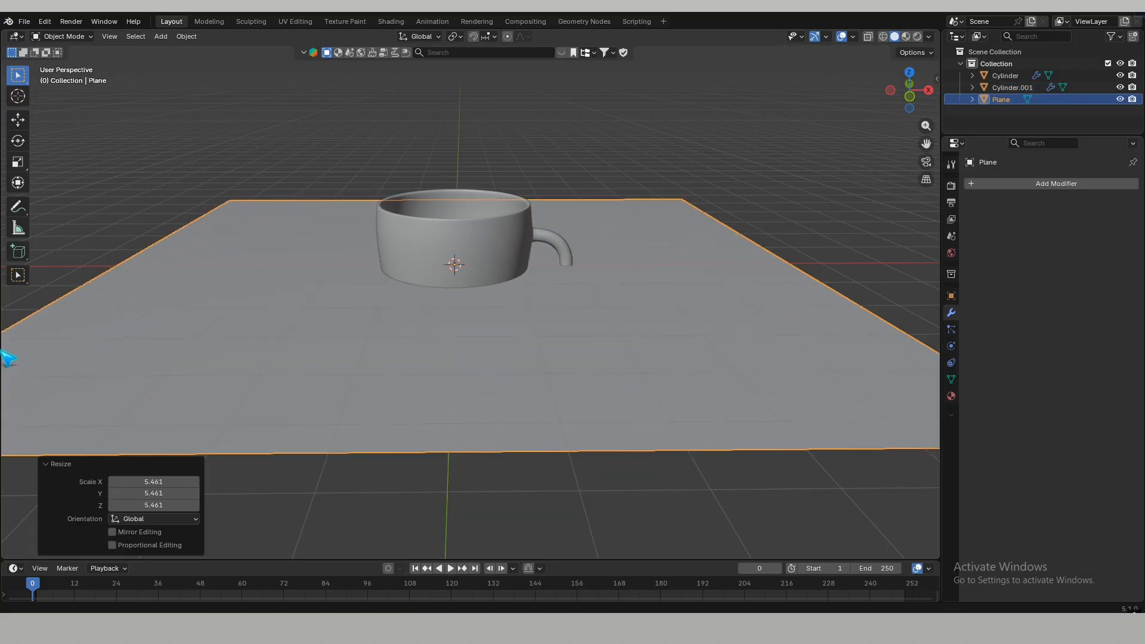
pyautogui.press('s')
pyautogui.click(623, 367)
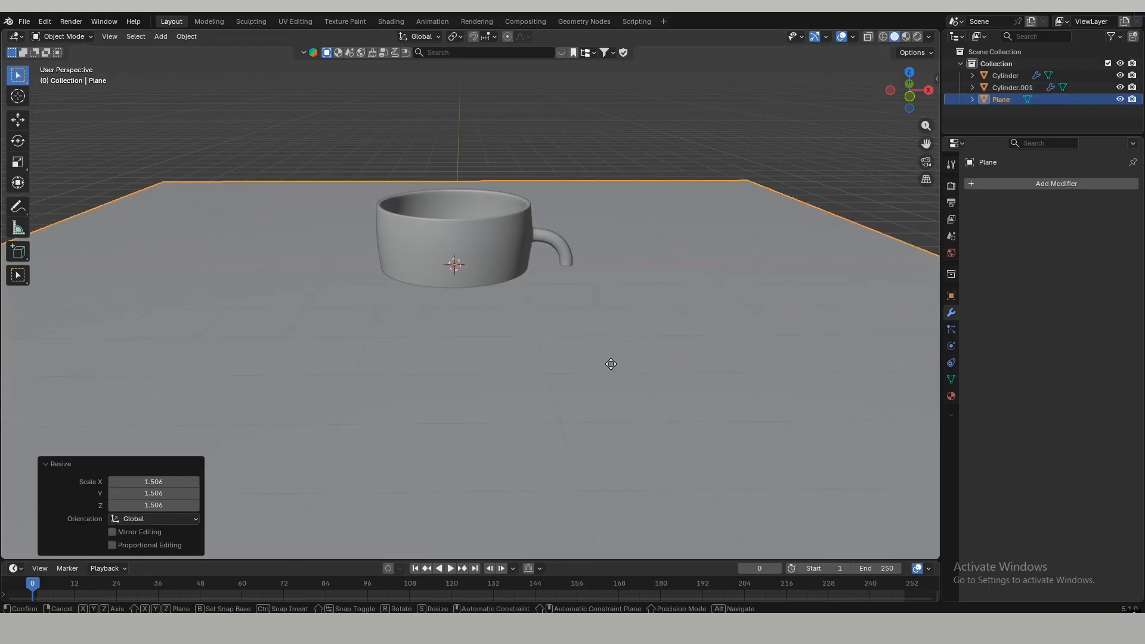
# - Lower the plane about 1.18 m along Z so it lies beneath the saucer
pyautogui.press('g')
pyautogui.press('z')
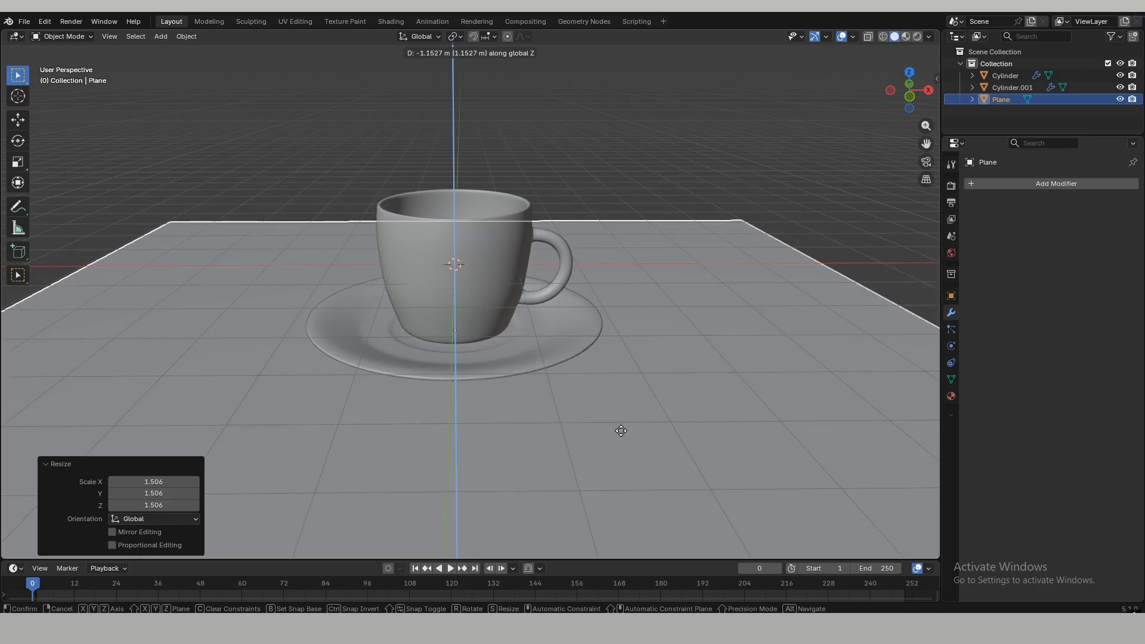
pyautogui.click(618, 435)
pyautogui.moveTo(625, 405); pyautogui.dragTo(610, 318, button='middle')
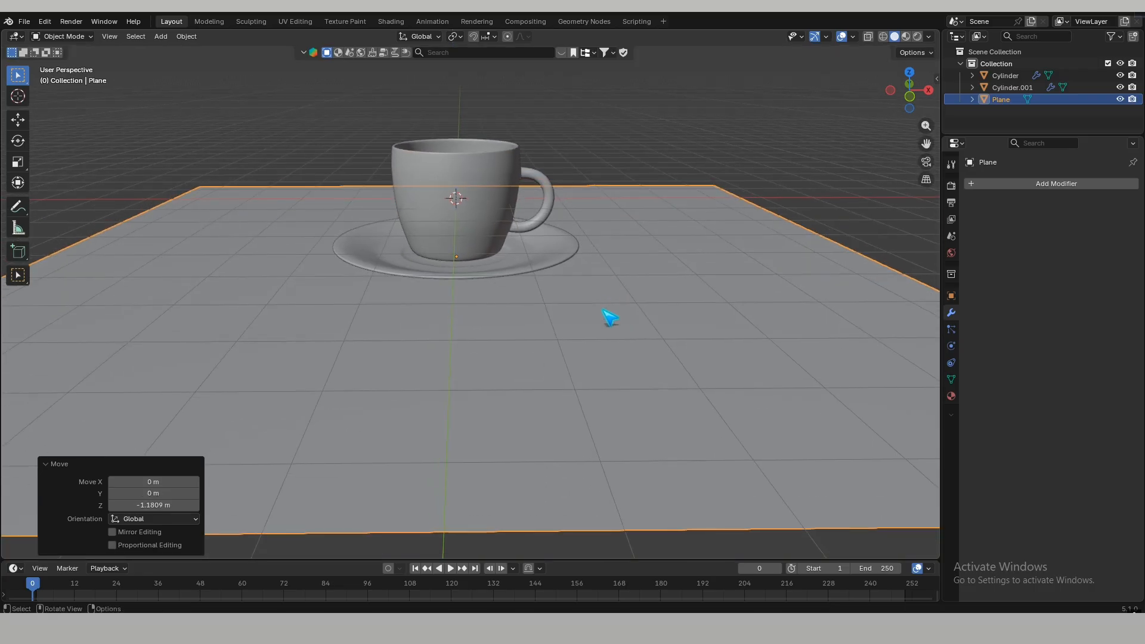
# - Enlarge the ground plane by factors of about 3.074 and 1.526 so it extends far behind the mug
pyautogui.press('s')
pyautogui.click(908, 403)
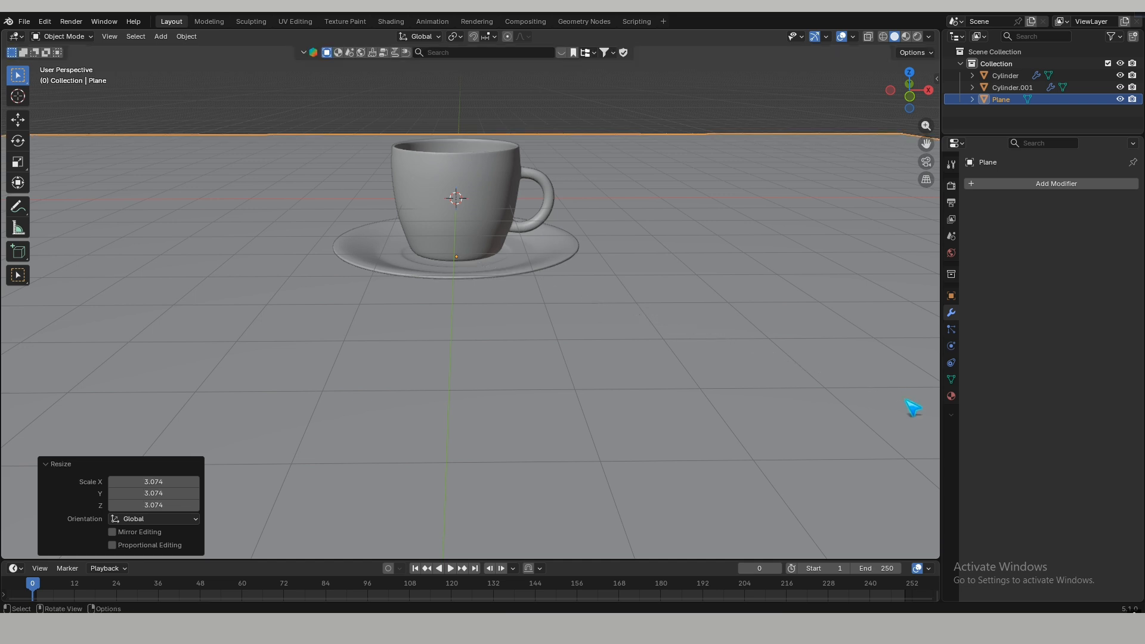
pyautogui.press('s')
pyautogui.click(695, 402)
# - Frame the mug and saucer, add a camera and align it to the current view
pyautogui.keyDown('shift'); pyautogui.moveTo(621, 325); pyautogui.dragTo(580, 395, button='middle'); pyautogui.keyUp('shift')
pyautogui.scroll(2, 636, 371)
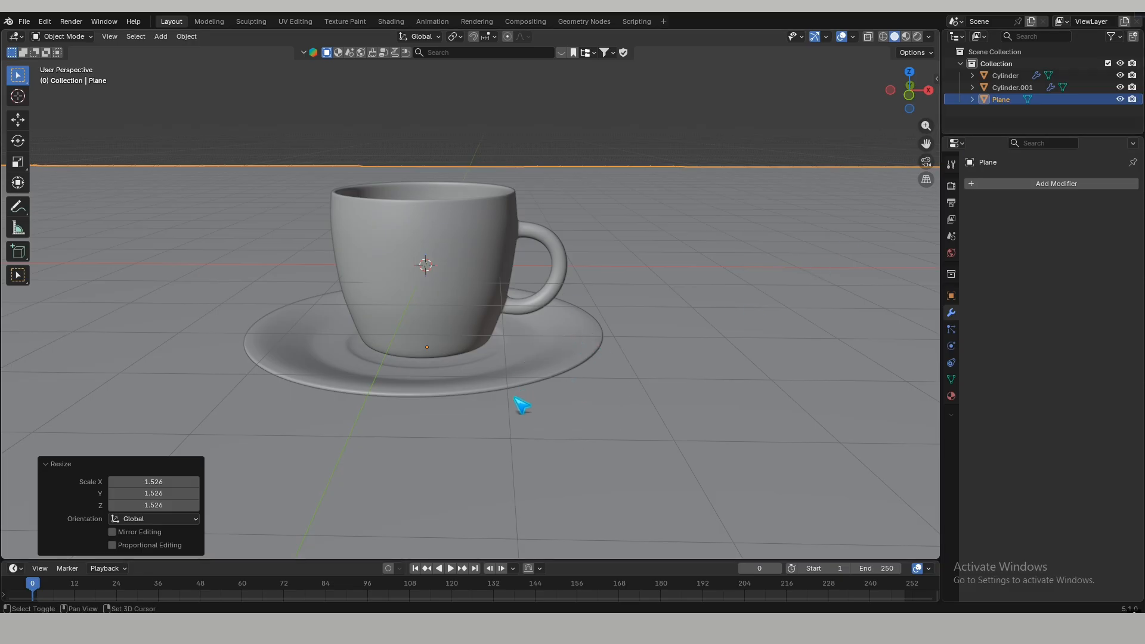
pyautogui.hotkey('shift', 'a')
pyautogui.moveTo(632, 263)
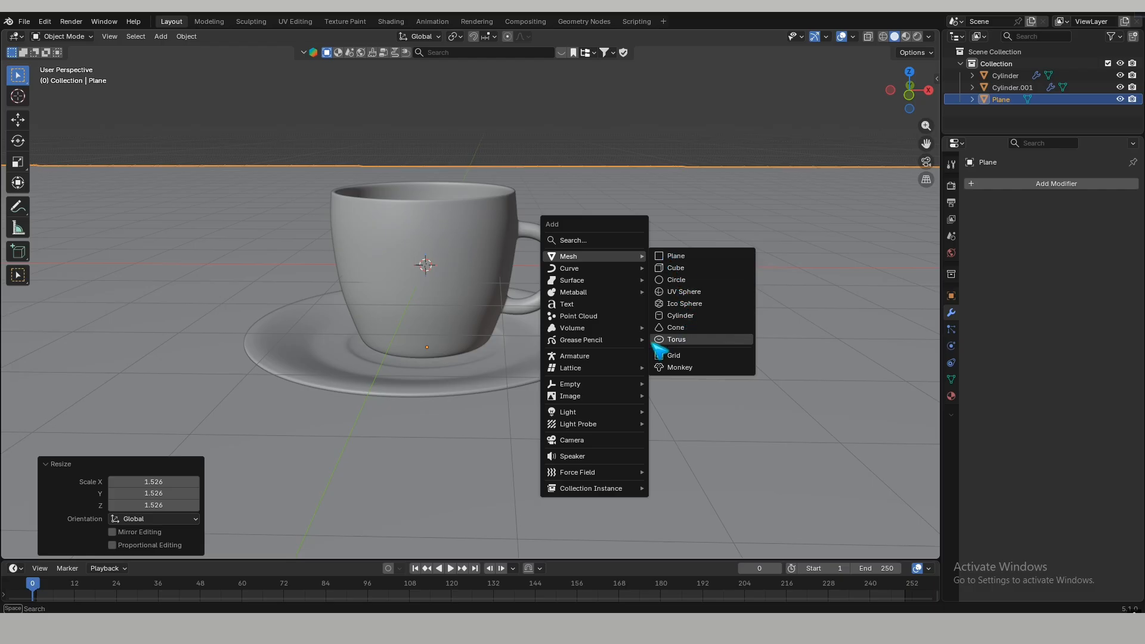
pyautogui.click(572, 440)
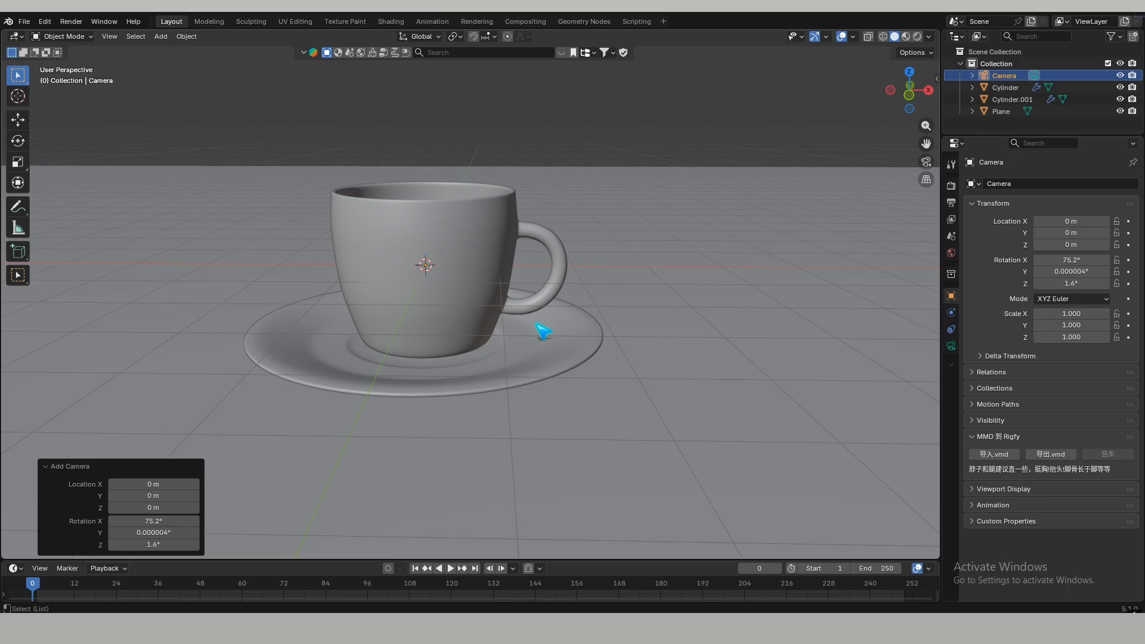
pyautogui.press('ctrl+alt+KP_0')
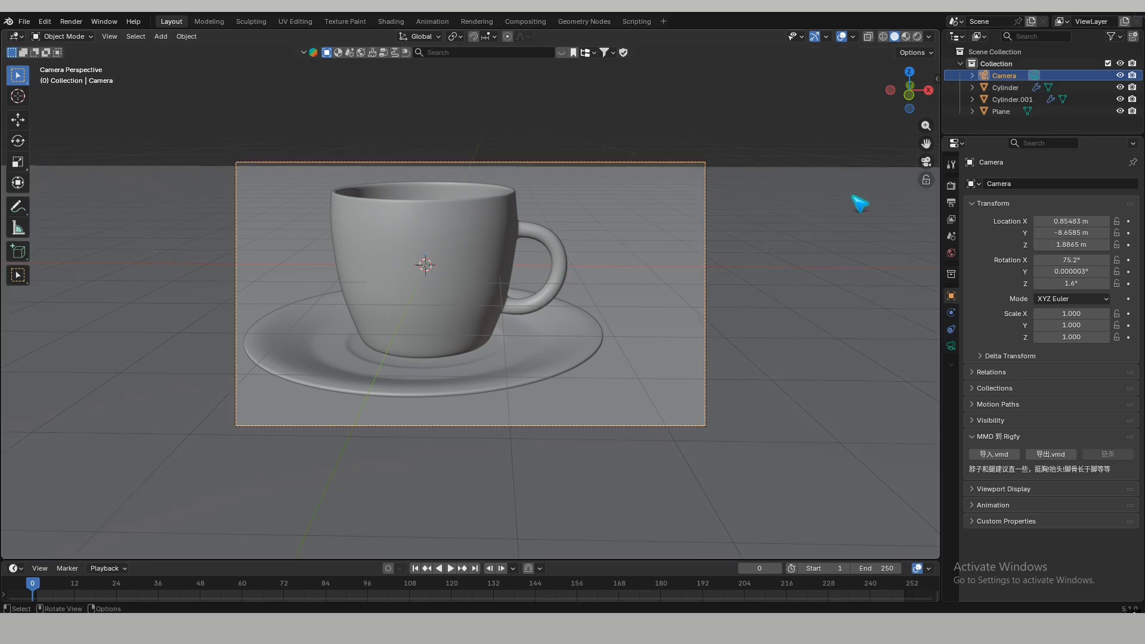
# - Lock the camera to the view, pull it back and reframe the mug and saucer from slightly higher
pyautogui.press('n')
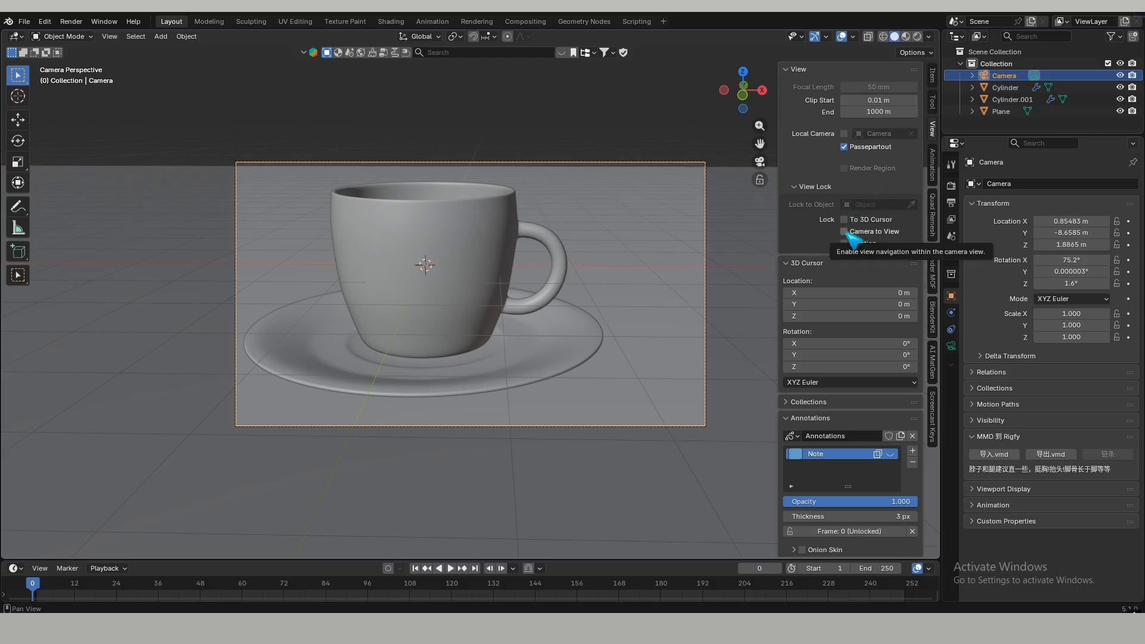
pyautogui.click(844, 231)
pyautogui.scroll(-4, 595, 274)
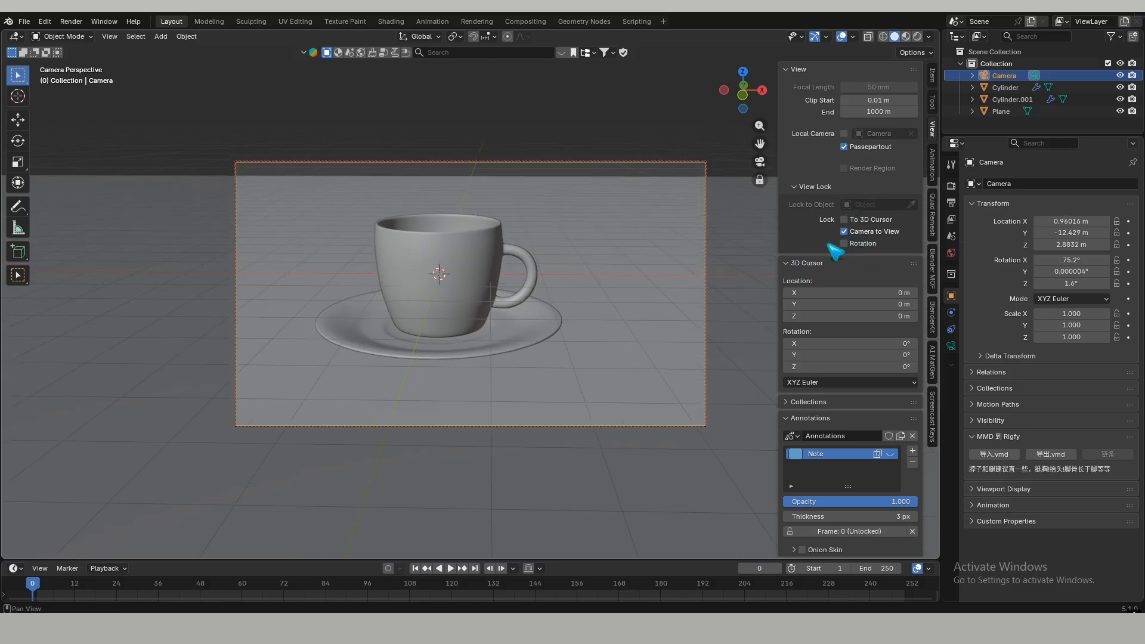
pyautogui.click(756, 267)
pyautogui.press('n')
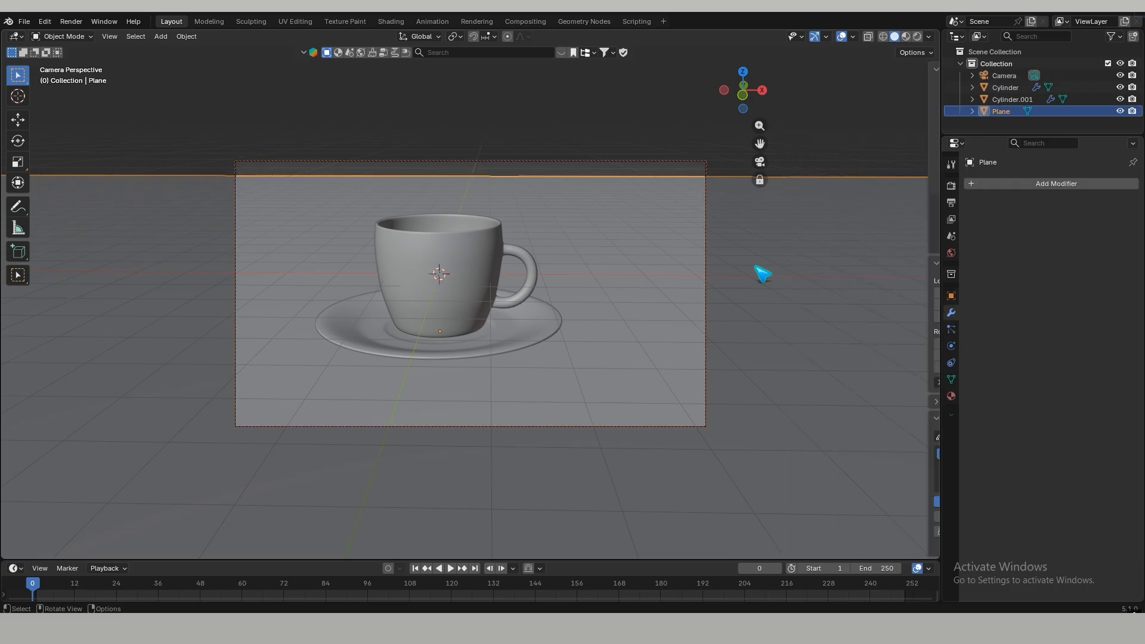
pyautogui.keyDown('shift'); pyautogui.moveTo(588, 305); pyautogui.dragTo(547, 326, button='middle'); pyautogui.keyUp('shift')
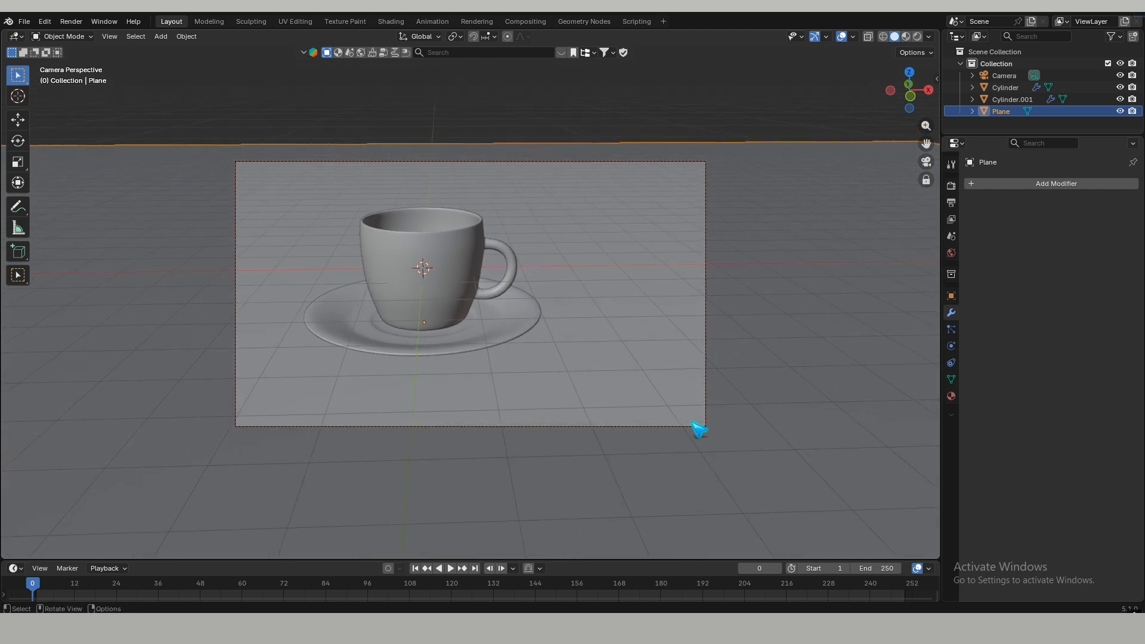
# - Set the camera's focal length to 70 mm and reframe so the whole mug and saucer fit left of centre
pyautogui.click(695, 434)
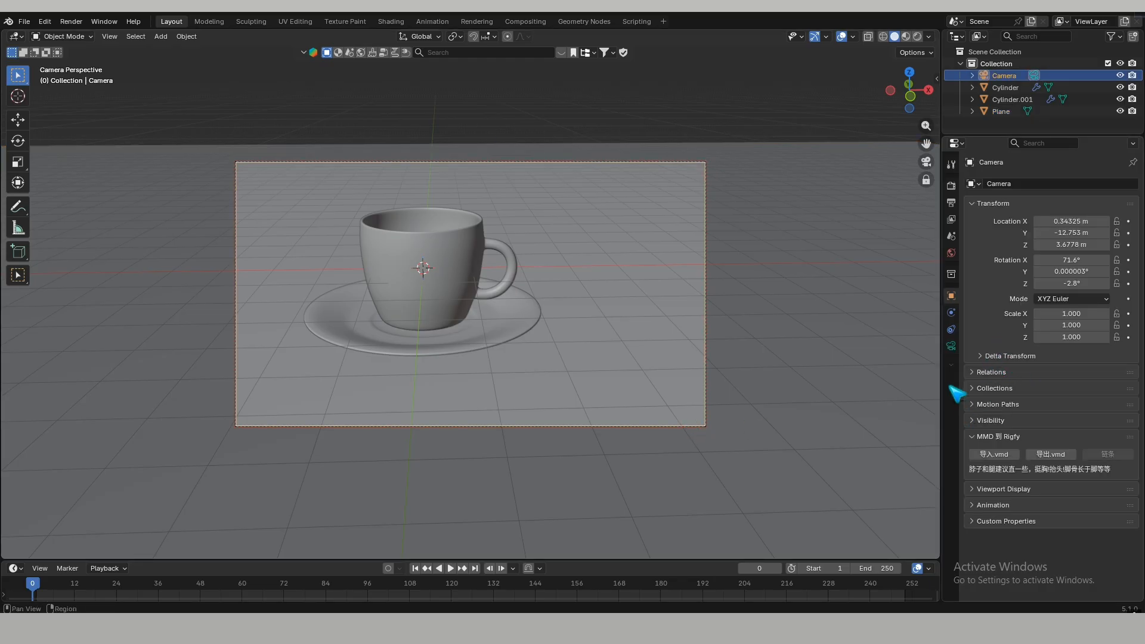
pyautogui.click(952, 346)
pyautogui.moveTo(1074, 241); pyautogui.dragTo(1122, 241)
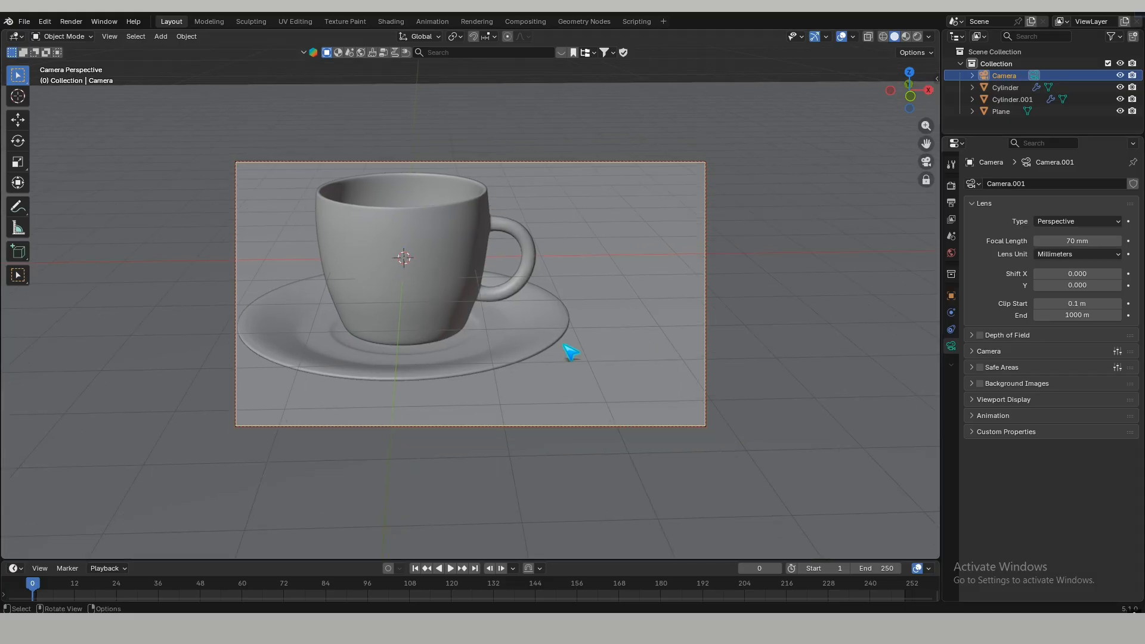
pyautogui.keyDown('shift'); pyautogui.moveTo(564, 317); pyautogui.dragTo(575, 348, button='middle'); pyautogui.keyUp('shift')
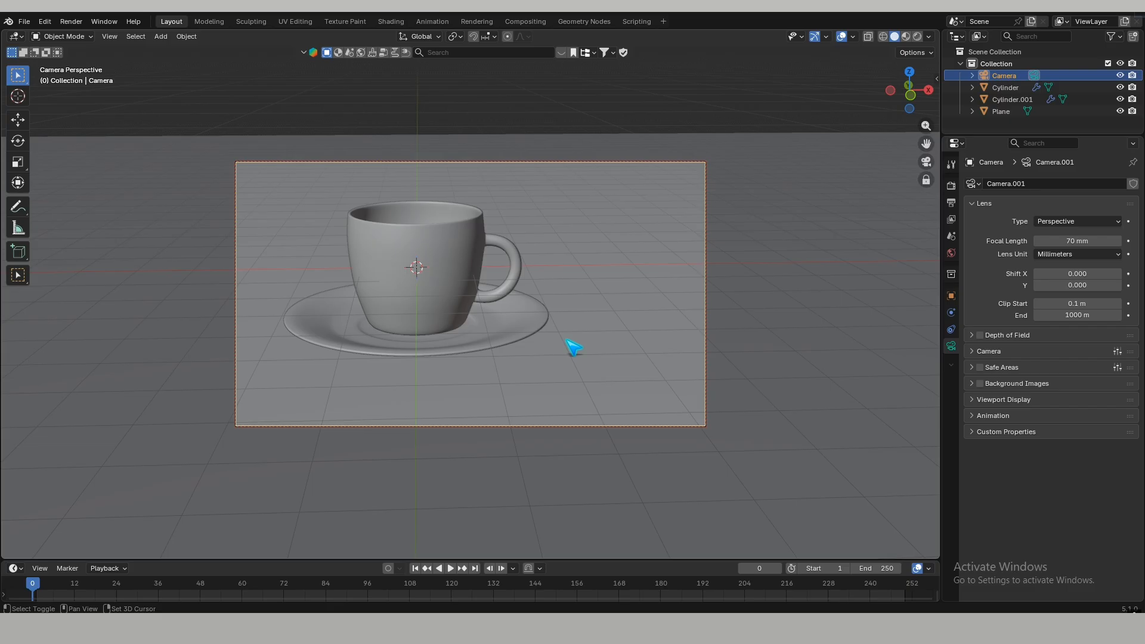
# - Select the ground plane and set the render engine to Cycles with GPU Compute as the device
pyautogui.click(591, 345)
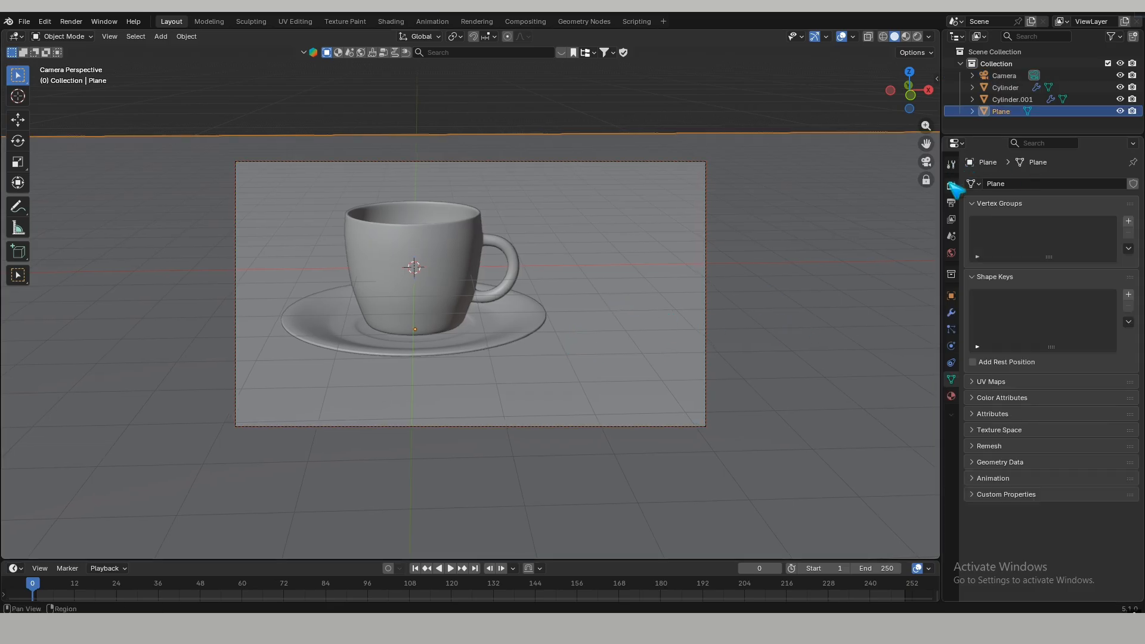
pyautogui.click(952, 185)
pyautogui.click(1084, 184)
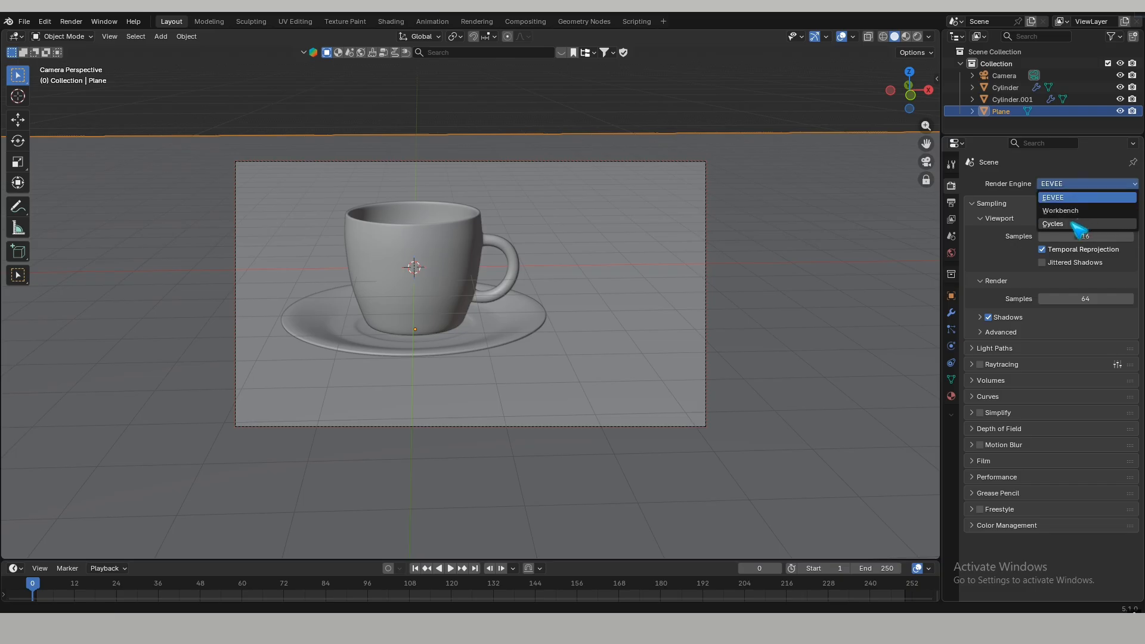
pyautogui.click(1082, 225)
pyautogui.click(1063, 200)
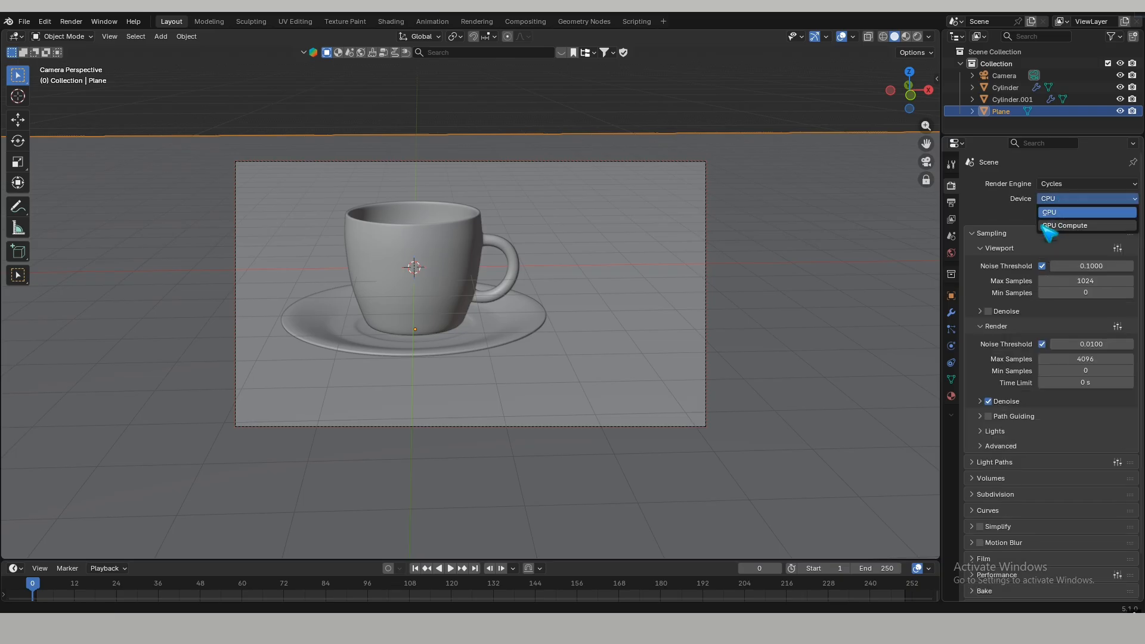
pyautogui.click(1082, 226)
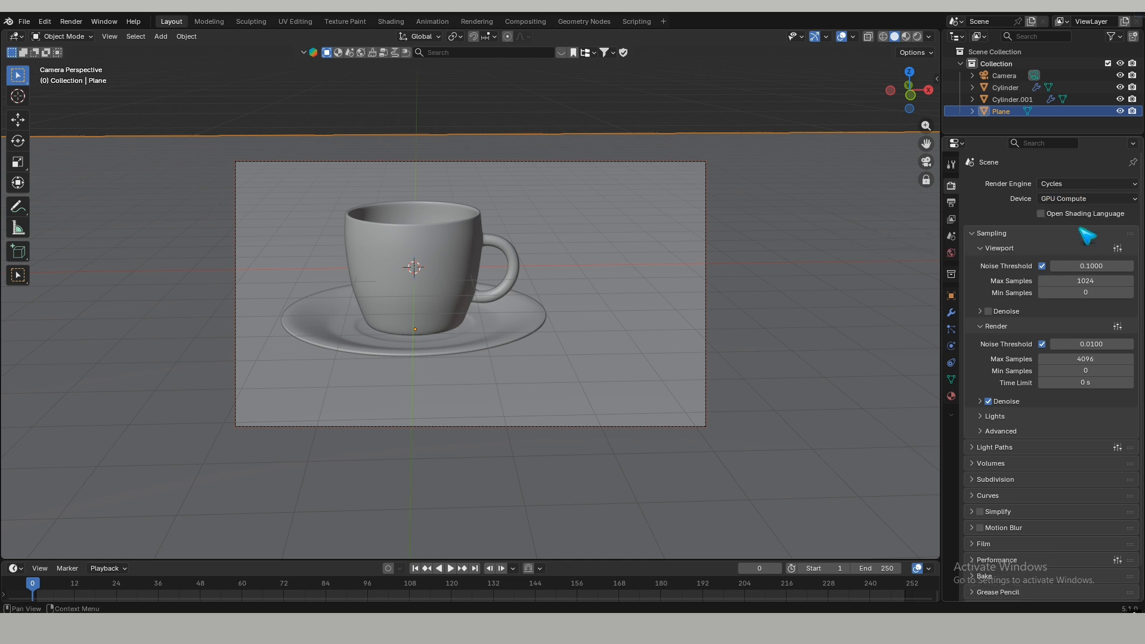
# - Switch the viewport to rendered shading and hide the floor grid overlay
pyautogui.click(918, 37)
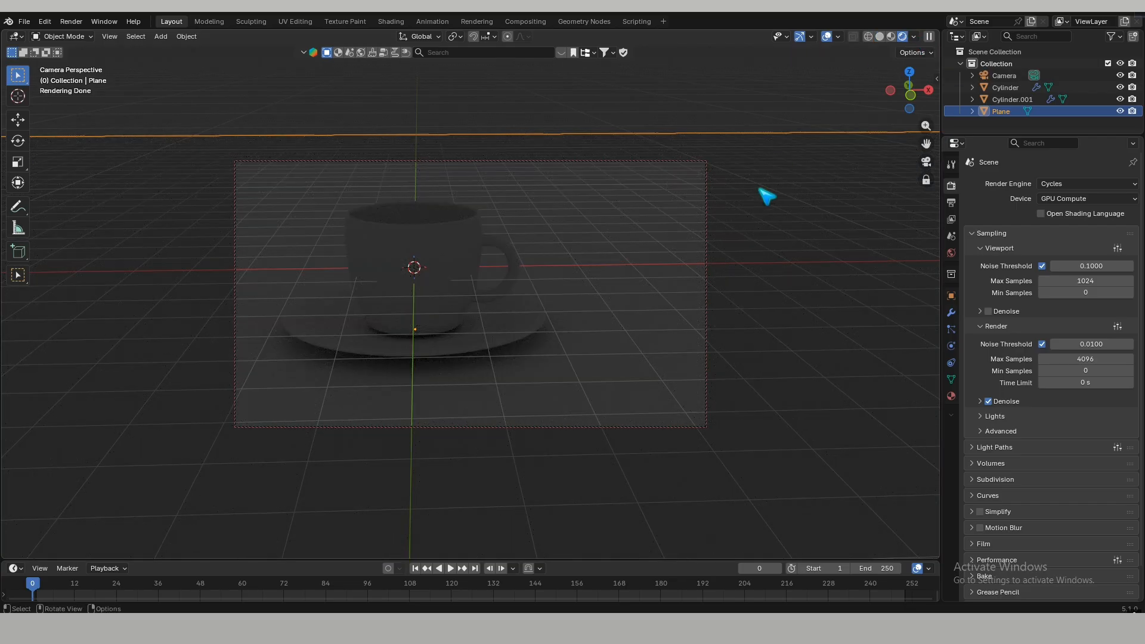
pyautogui.click(838, 37)
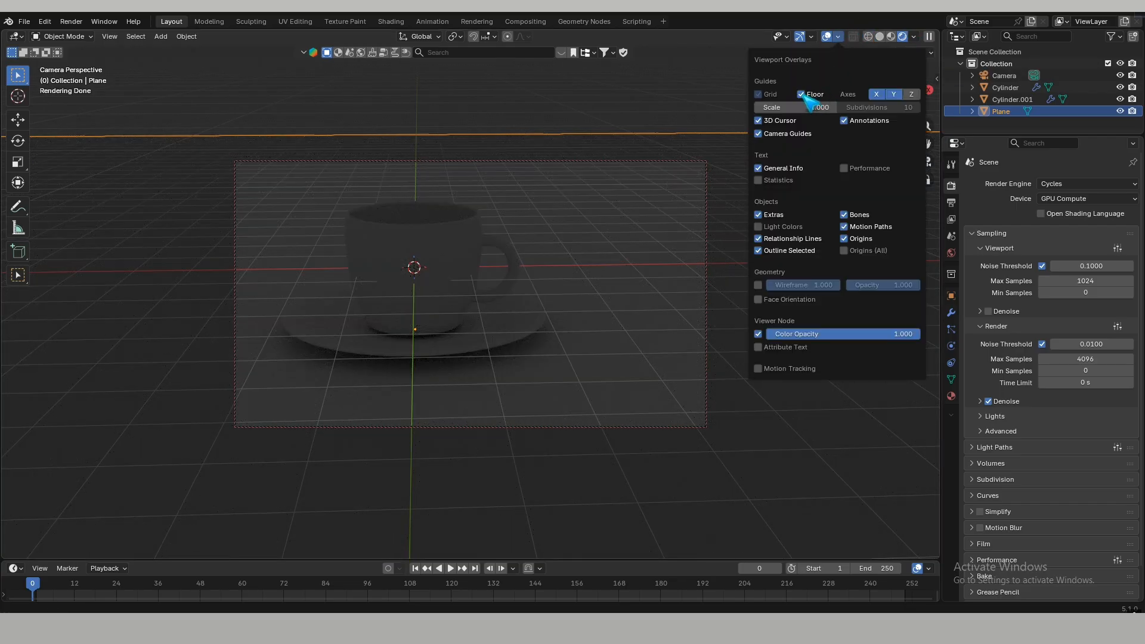
pyautogui.click(803, 95)
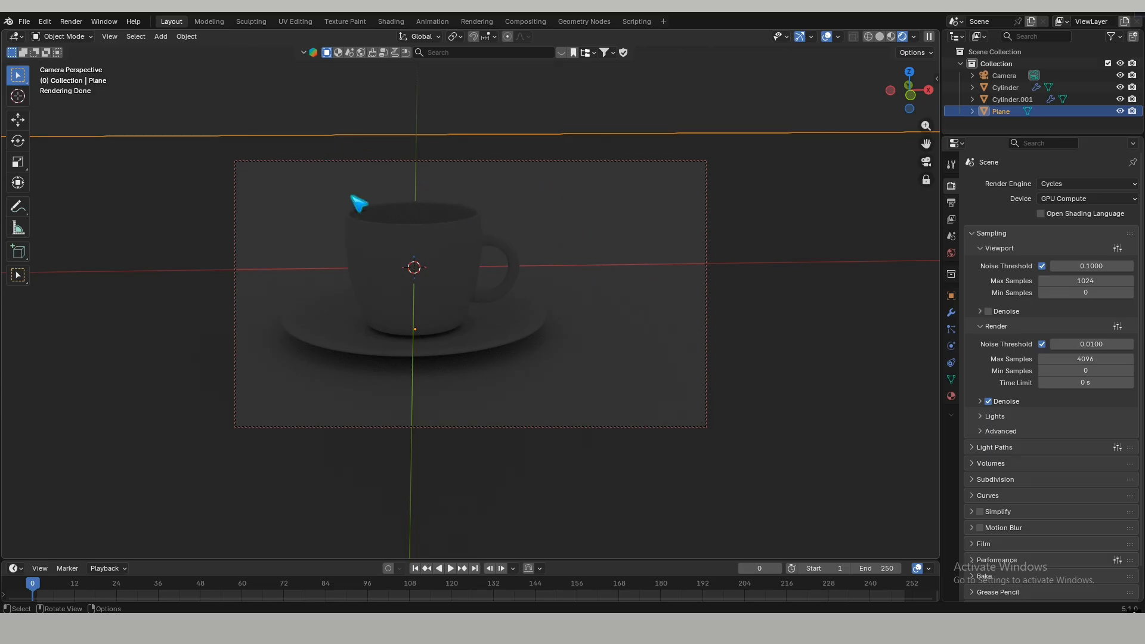
# - Search the HDR asset library for "artist" and load the Artist Workshop HDRI at 2048 resolution as the scene lighting
pyautogui.click(361, 53)
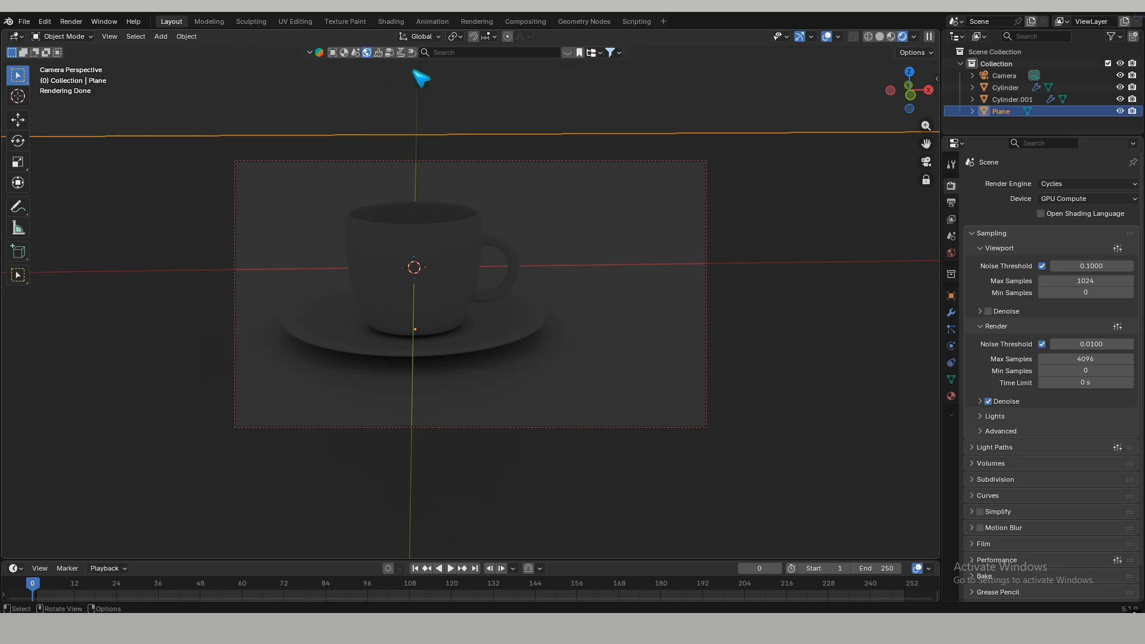
pyautogui.click(567, 53)
pyautogui.click(536, 57)
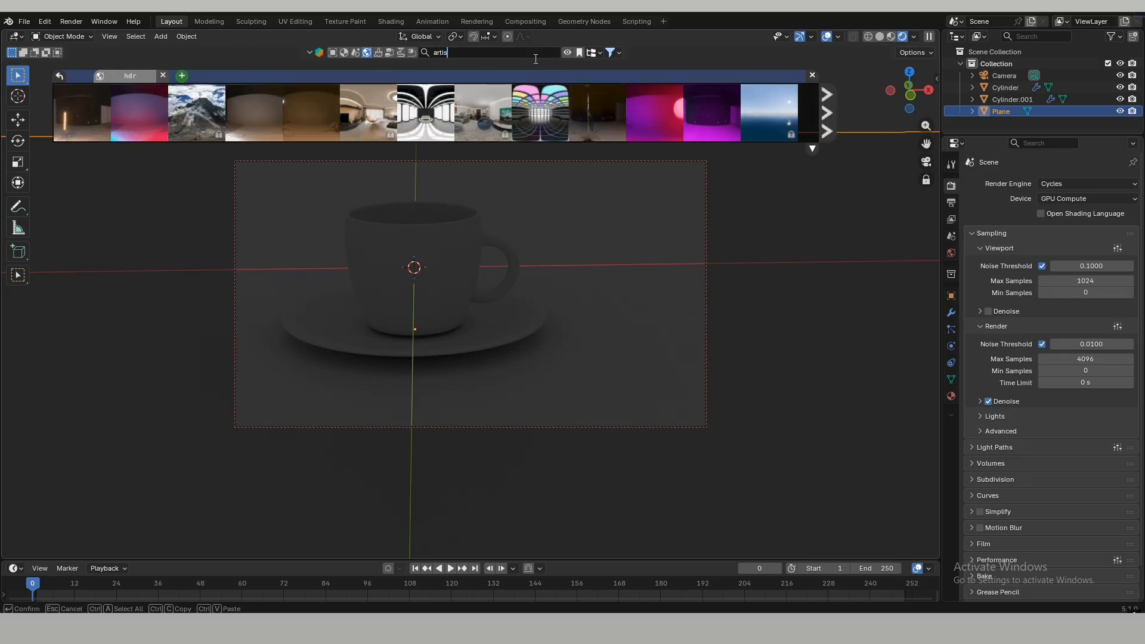
pyautogui.press('Return')
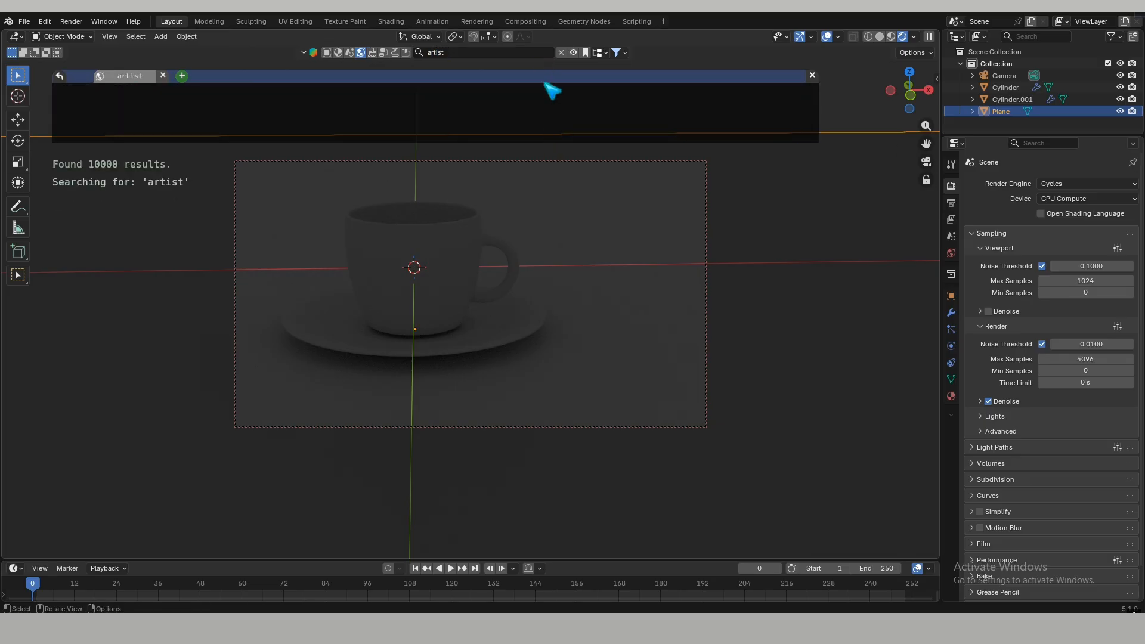
pyautogui.click(84, 105)
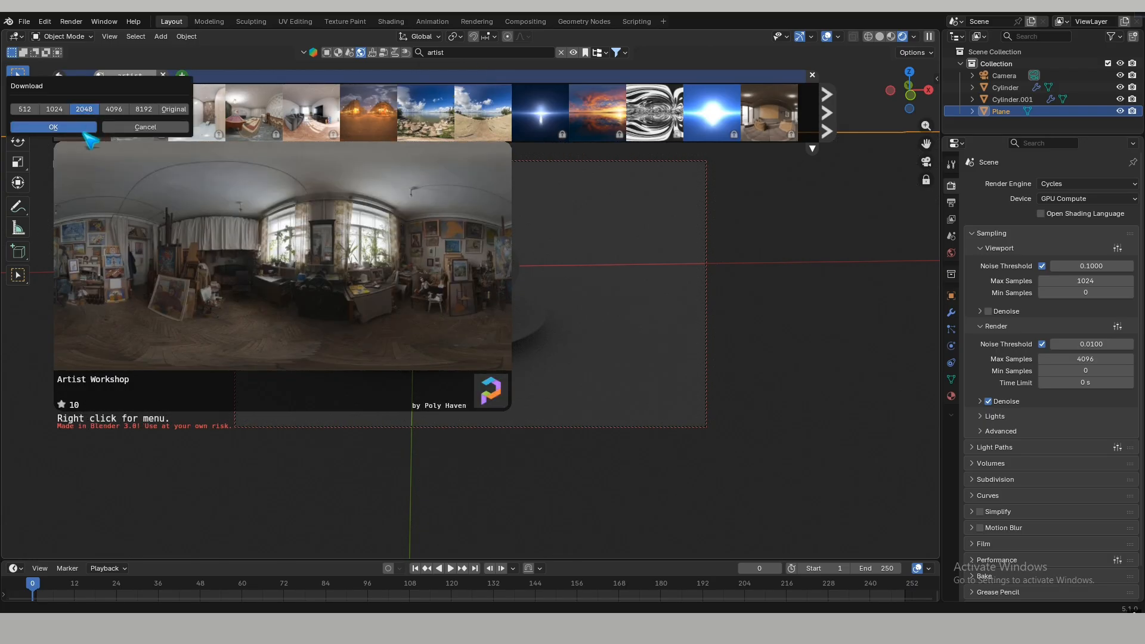
pyautogui.click(76, 127)
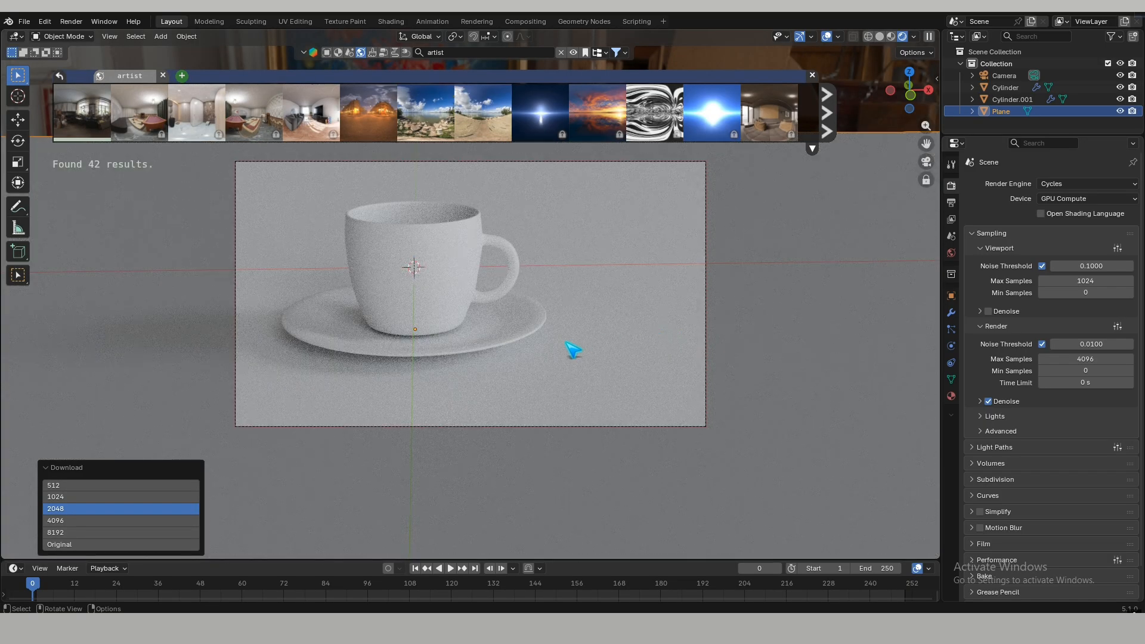
# - Enable Render Region in the output settings to limit rendering to the camera frame
pyautogui.click(566, 344)
pyautogui.click(951, 204)
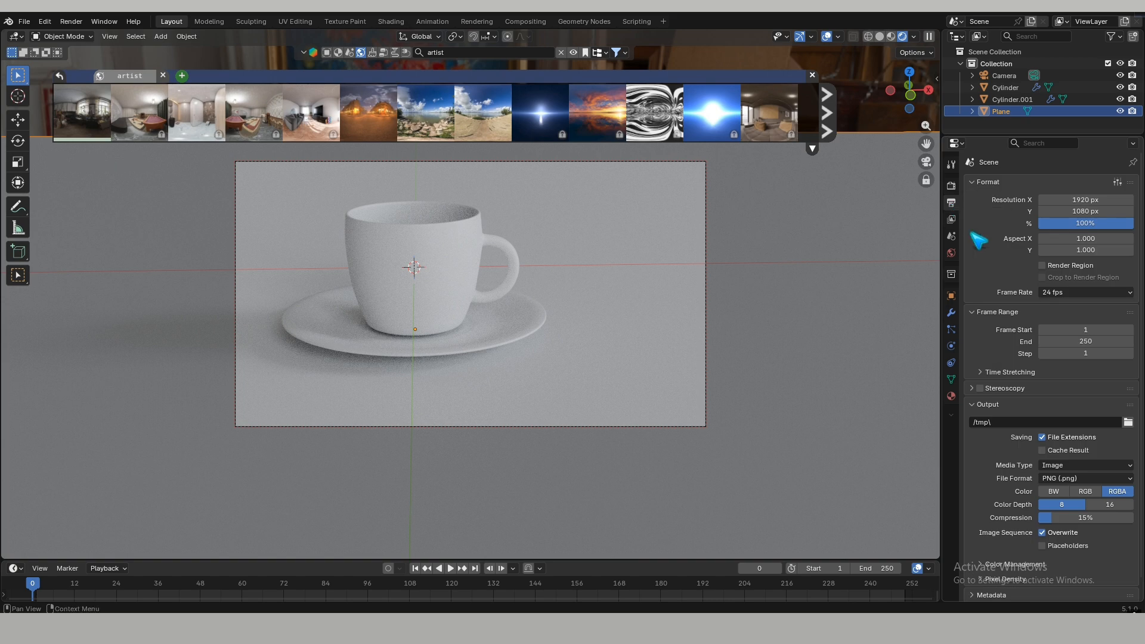
pyautogui.click(1042, 266)
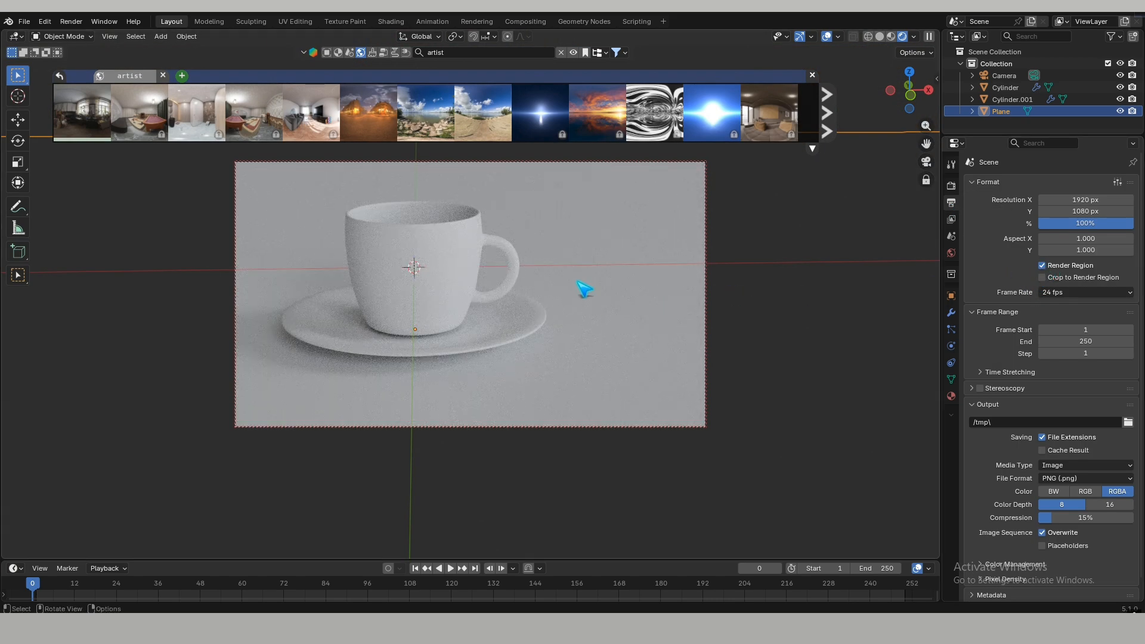
# - Adjust the camera angle slightly, keeping the mug and saucer left of centre, and close the HDR search results
pyautogui.moveTo(614, 293); pyautogui.dragTo(596, 328, button='middle')
pyautogui.moveTo(591, 319); pyautogui.dragTo(588, 306, button='middle')
pyautogui.click(813, 75)
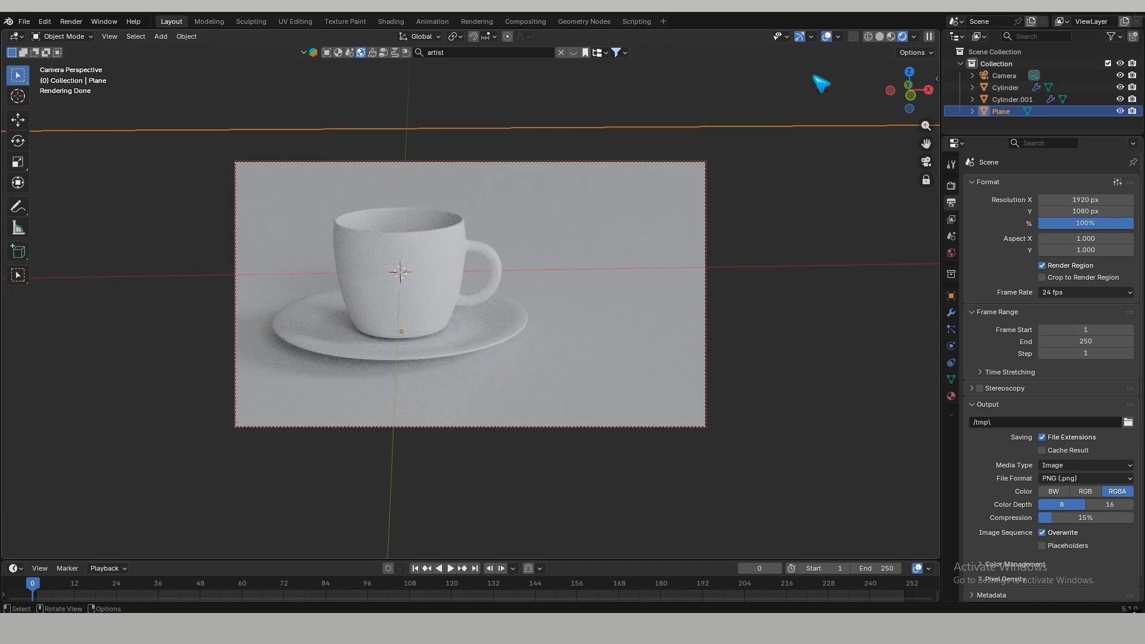
pyautogui.moveTo(512, 295); pyautogui.dragTo(523, 295, button='middle')
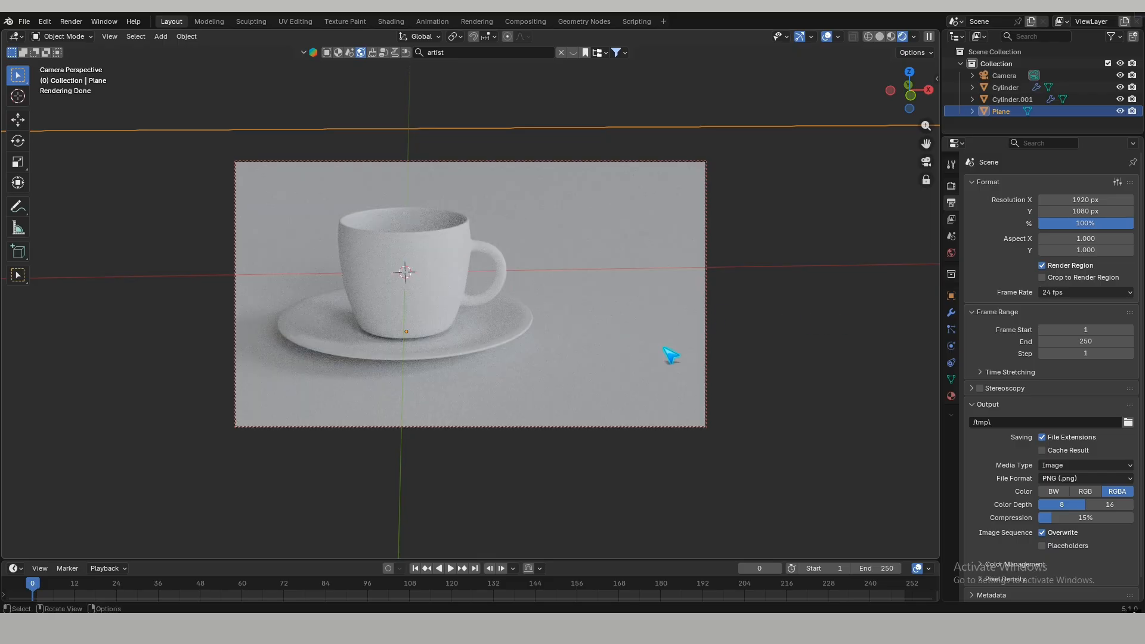
# - Split the 3D viewport into two side-by-side views, deselect the plane and orbit the camera slightly around the mug
pyautogui.click(952, 396)
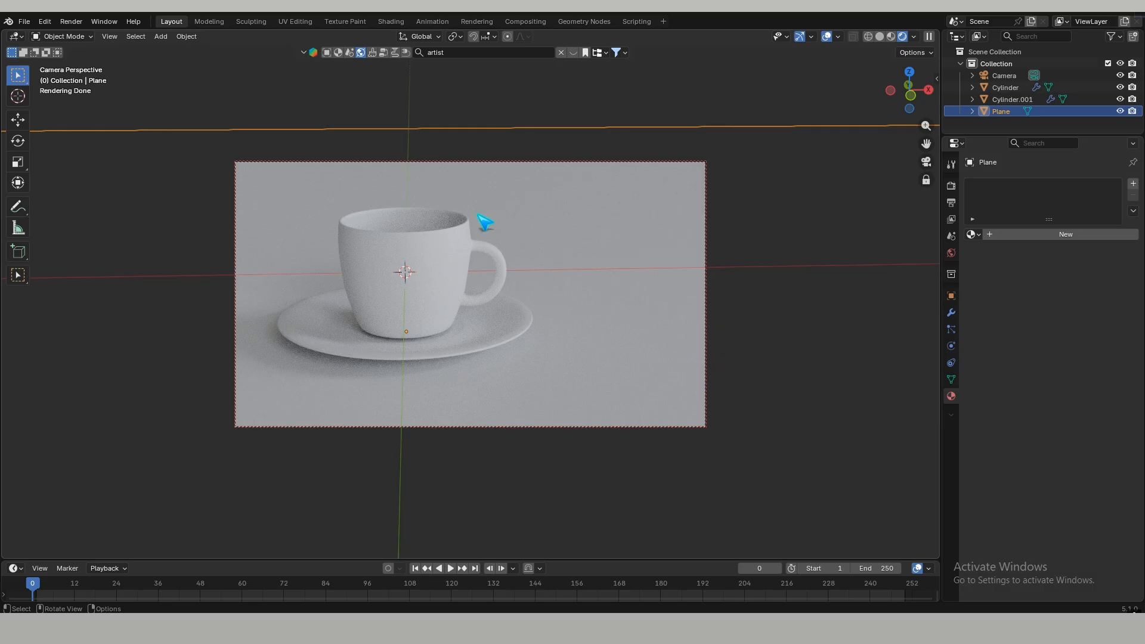
pyautogui.moveTo(3, 34); pyautogui.dragTo(502, 62)
pyautogui.click(252, 179)
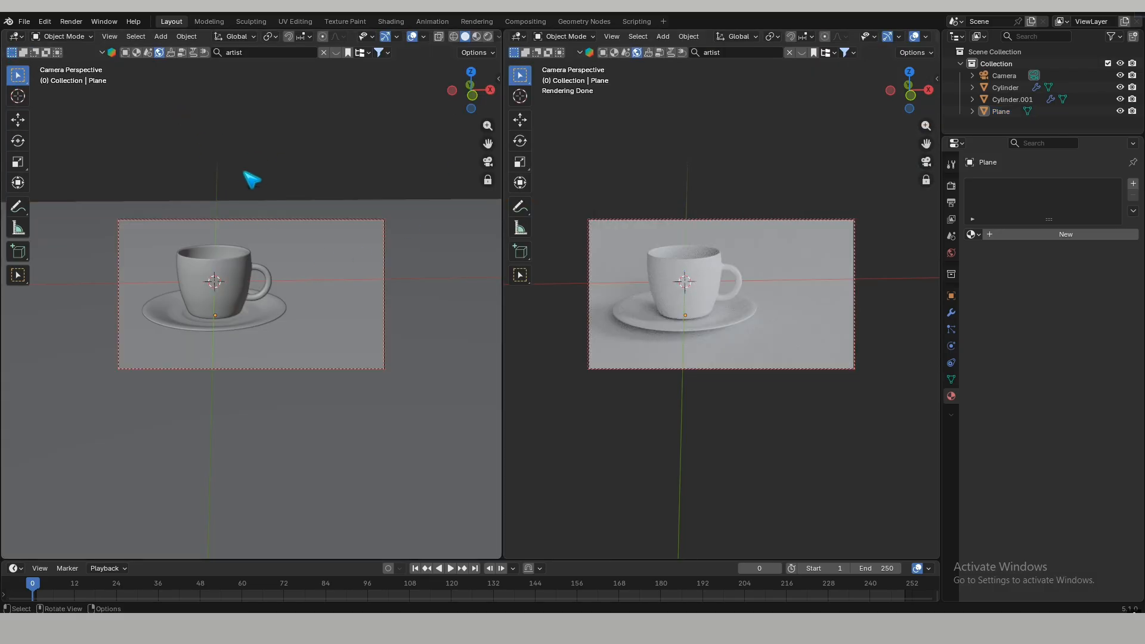
pyautogui.moveTo(244, 172)
pyautogui.mouseDown(button='middle')
pyautogui.moveTo(256, 186)
pyautogui.moveTo(243, 182)
pyautogui.mouseUp(button='middle')
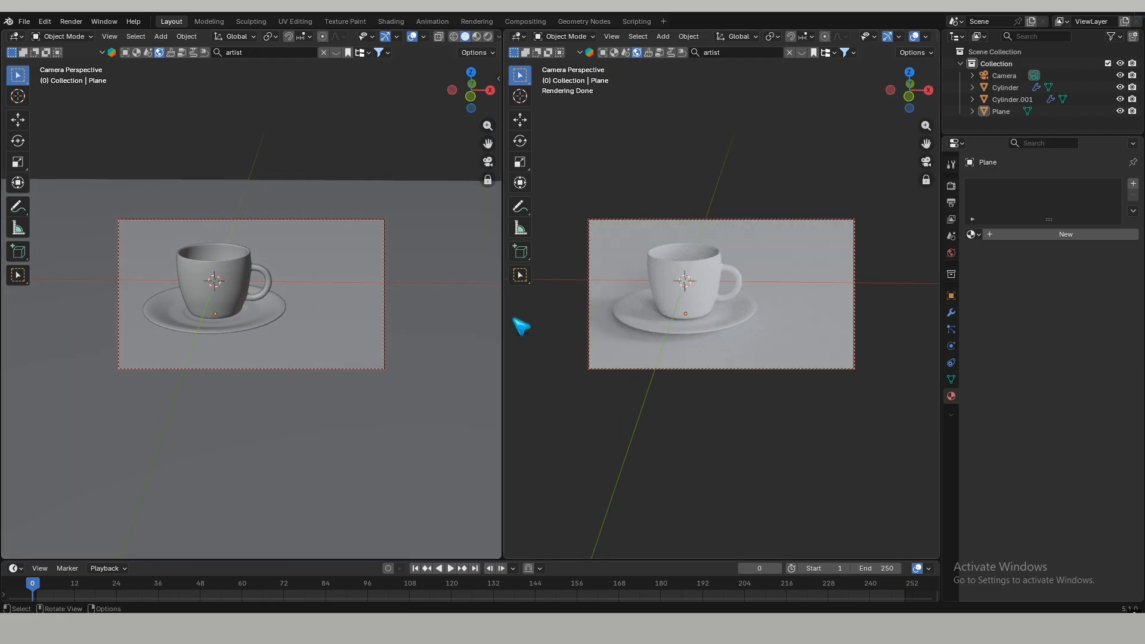
# - Turn off Camera to View locking in the solid-shaded viewport and orbit it out of the camera view
pyautogui.press('n')
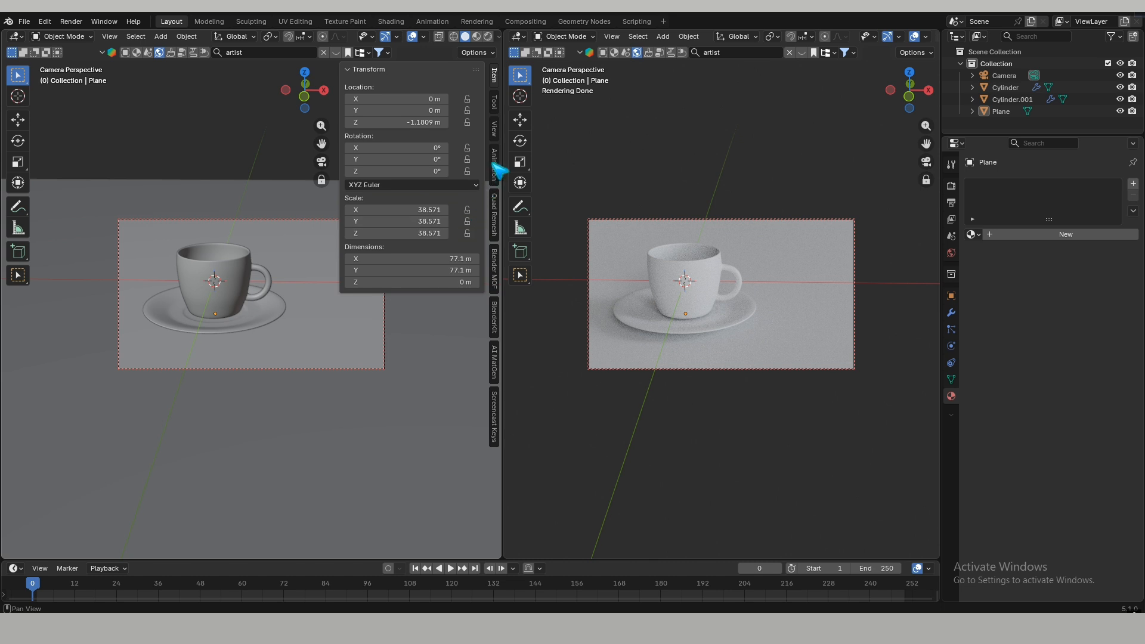
pyautogui.click(495, 130)
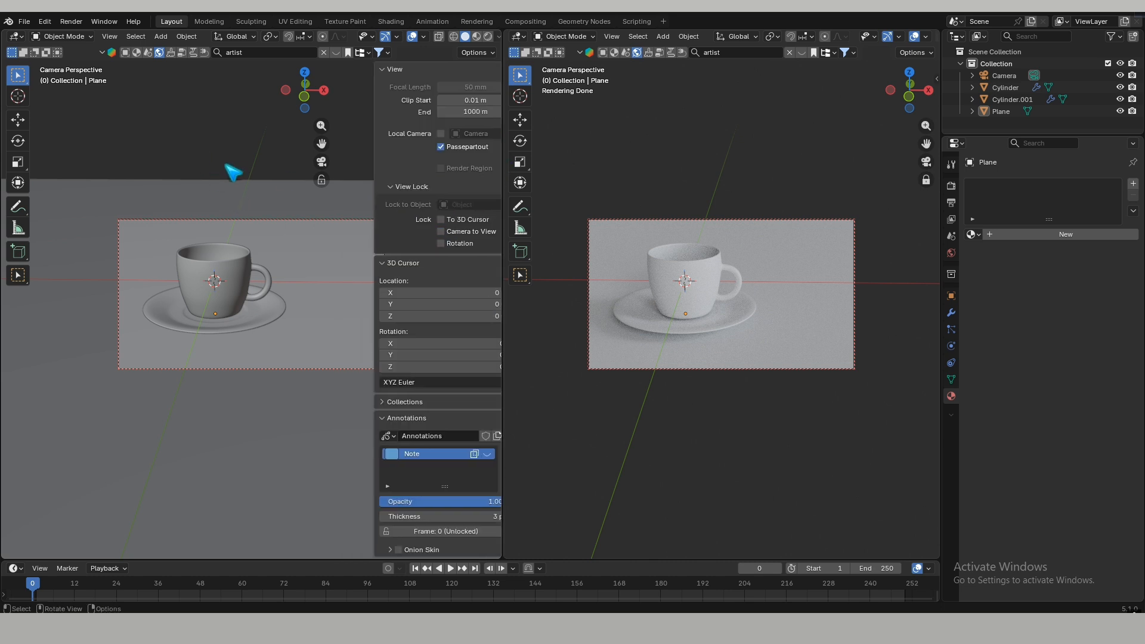
pyautogui.press('n')
pyautogui.moveTo(227, 168); pyautogui.dragTo(261, 352, button='middle')
# - Add an area light and, in front view, move it high above the mug
pyautogui.hotkey('shift', 'a')
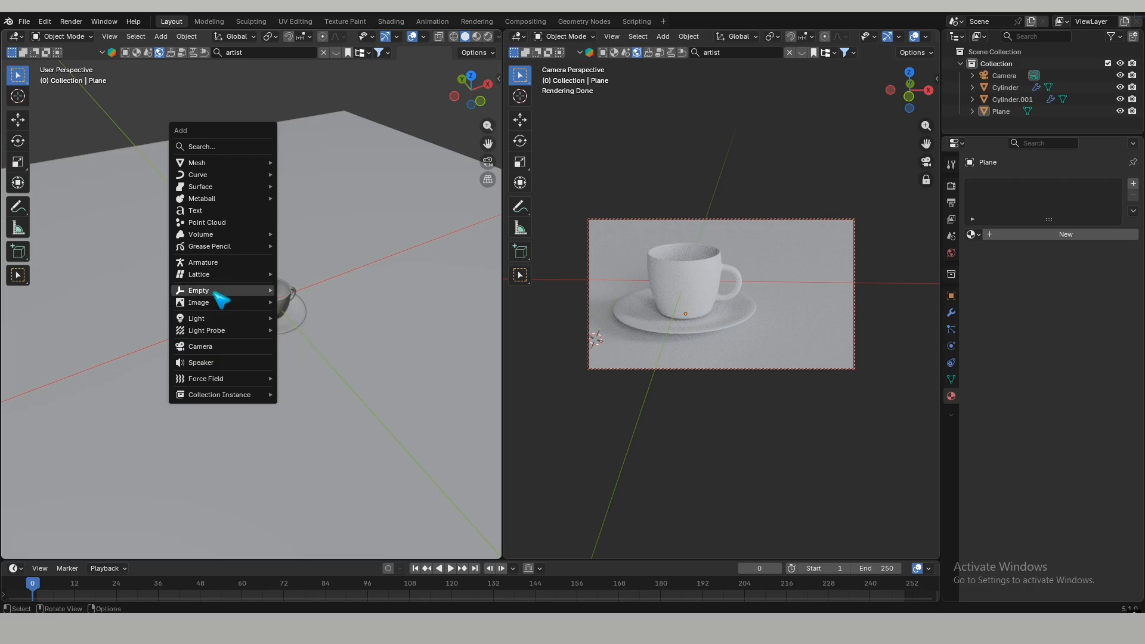
pyautogui.moveTo(226, 319)
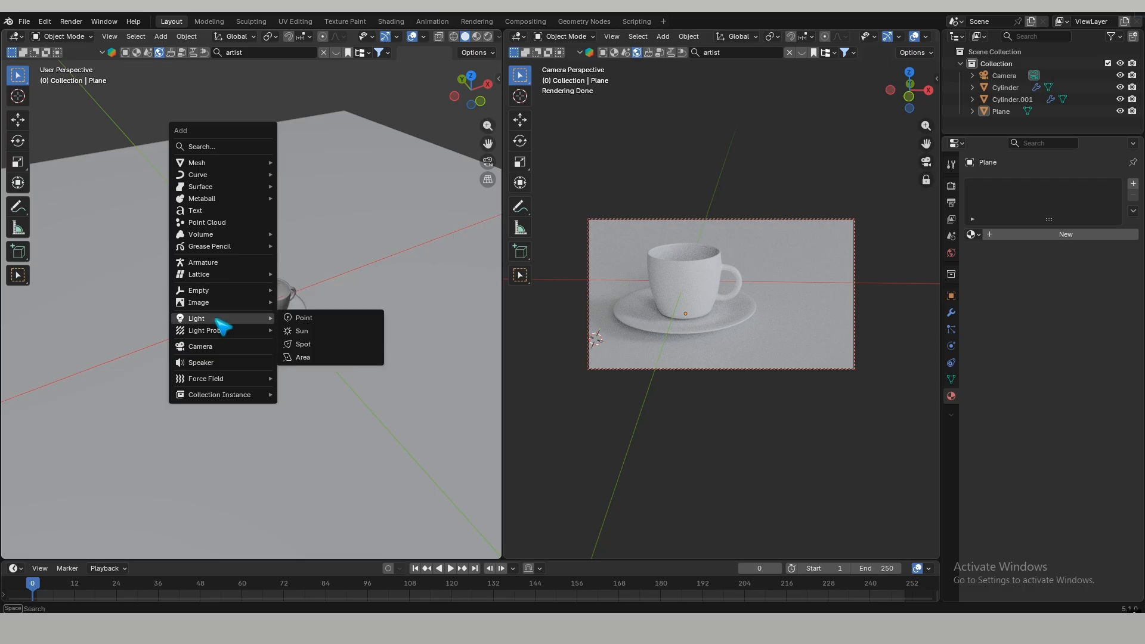
pyautogui.click(321, 358)
pyautogui.keyDown('alt'); pyautogui.moveTo(307, 365); pyautogui.dragTo(263, 319, button='middle'); pyautogui.keyUp('alt')
pyautogui.press('g')
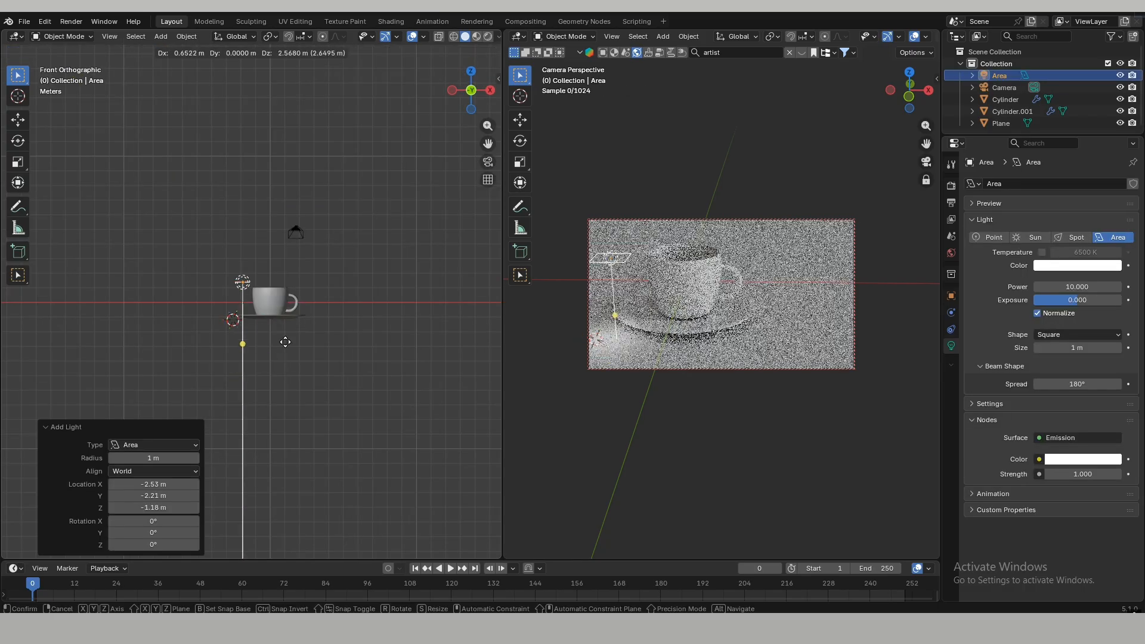
pyautogui.click(303, 256)
# - Enlarge the area light in two passes, by about 2.29 times and about 8.36 times
pyautogui.press('s')
pyautogui.click(388, 325)
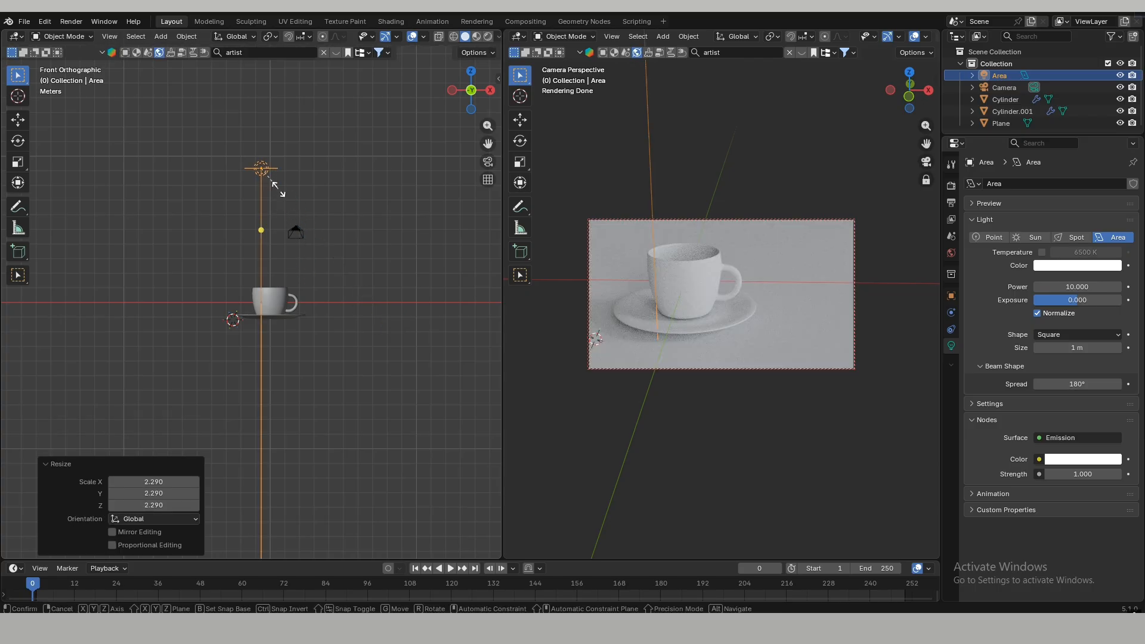
pyautogui.press('s')
pyautogui.click(419, 335)
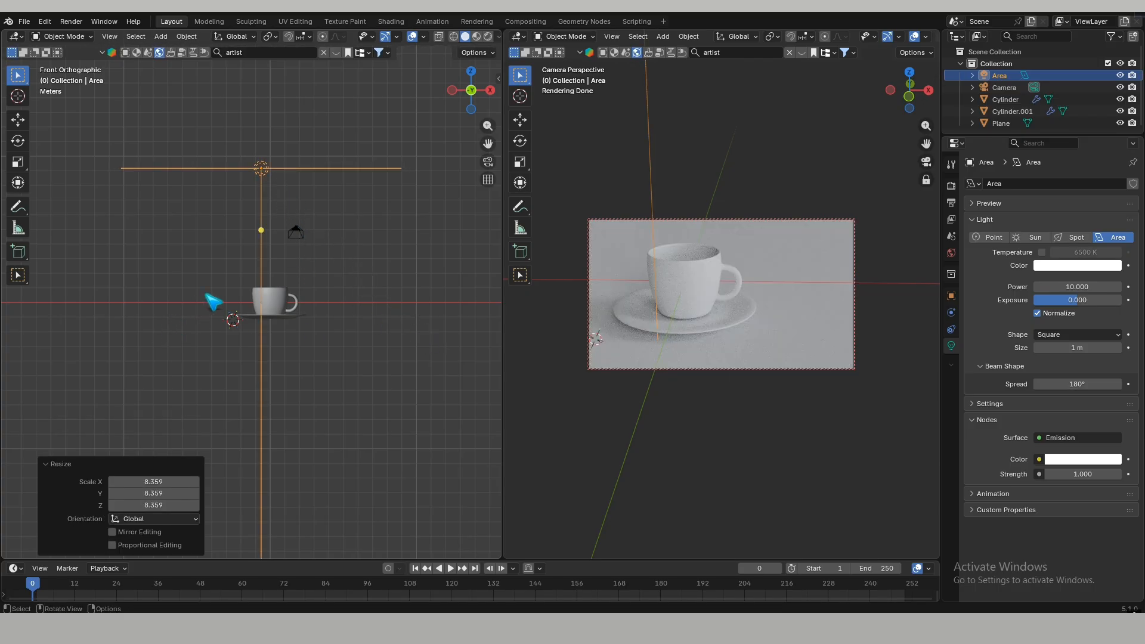
# - In left view, tilt the area light about 47.7°, move it to the camera's side, and rotate it about 8.5° more towards the mug
pyautogui.moveTo(213, 302); pyautogui.dragTo(297, 310, button='middle')
pyautogui.press('r')
pyautogui.click(202, 275)
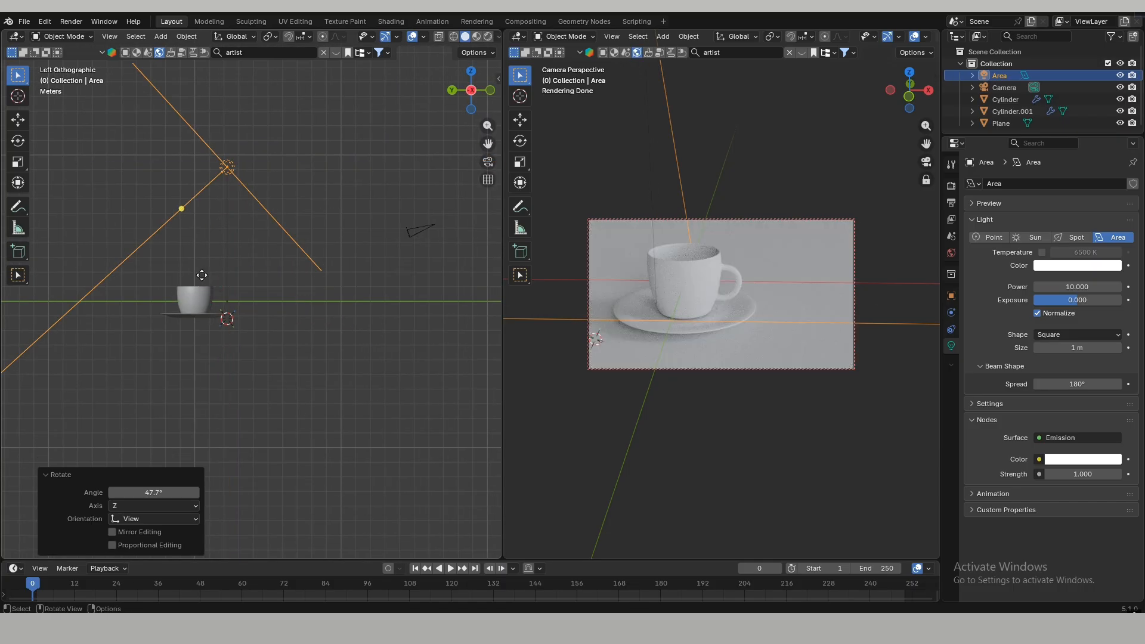
pyautogui.press('g')
pyautogui.click(376, 281)
pyautogui.press('r')
pyautogui.click(401, 359)
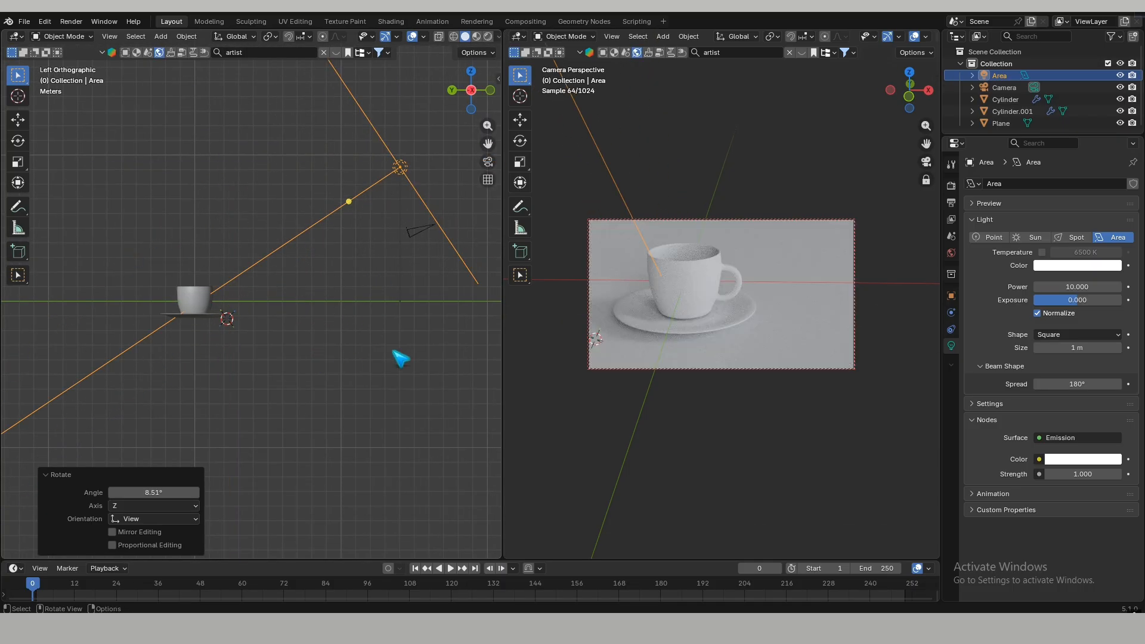
# - Set the area light's power to 127.5 and its exposure to 2.4
pyautogui.click(1075, 287)
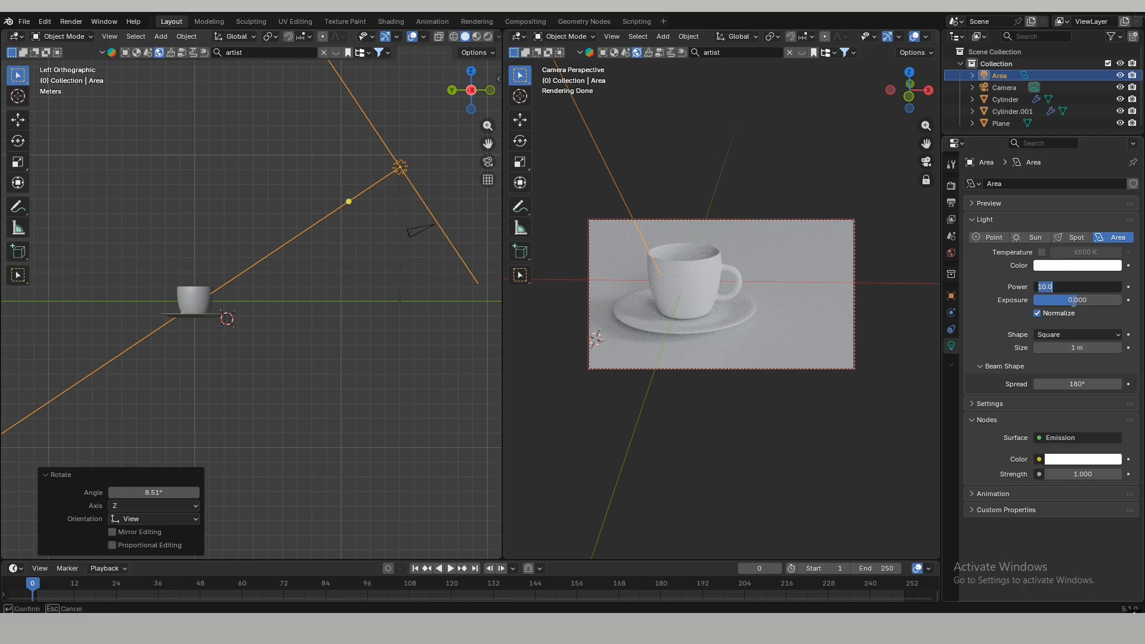
pyautogui.press('Return')
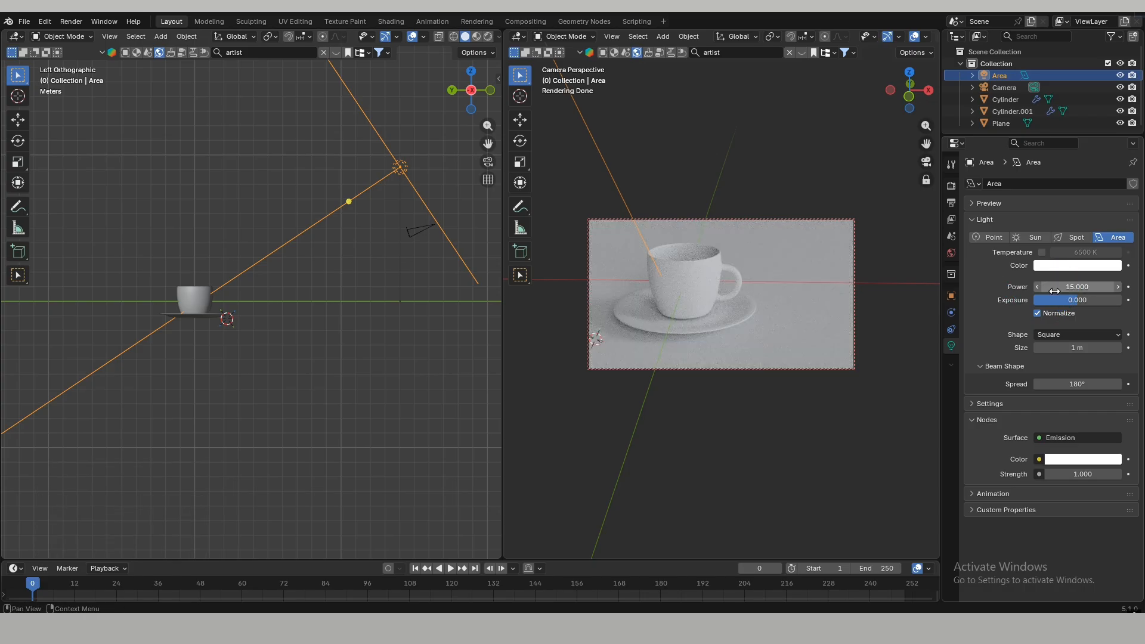
pyautogui.click(1056, 287)
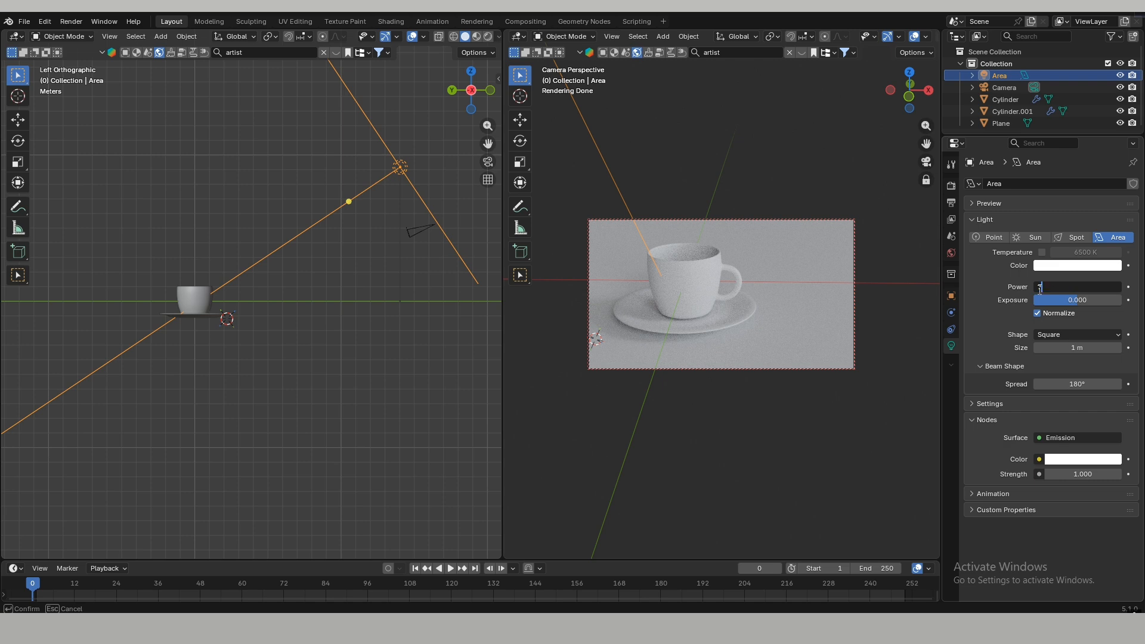
pyautogui.press('Return')
pyautogui.moveTo(1041, 283); pyautogui.dragTo(1083, 294)
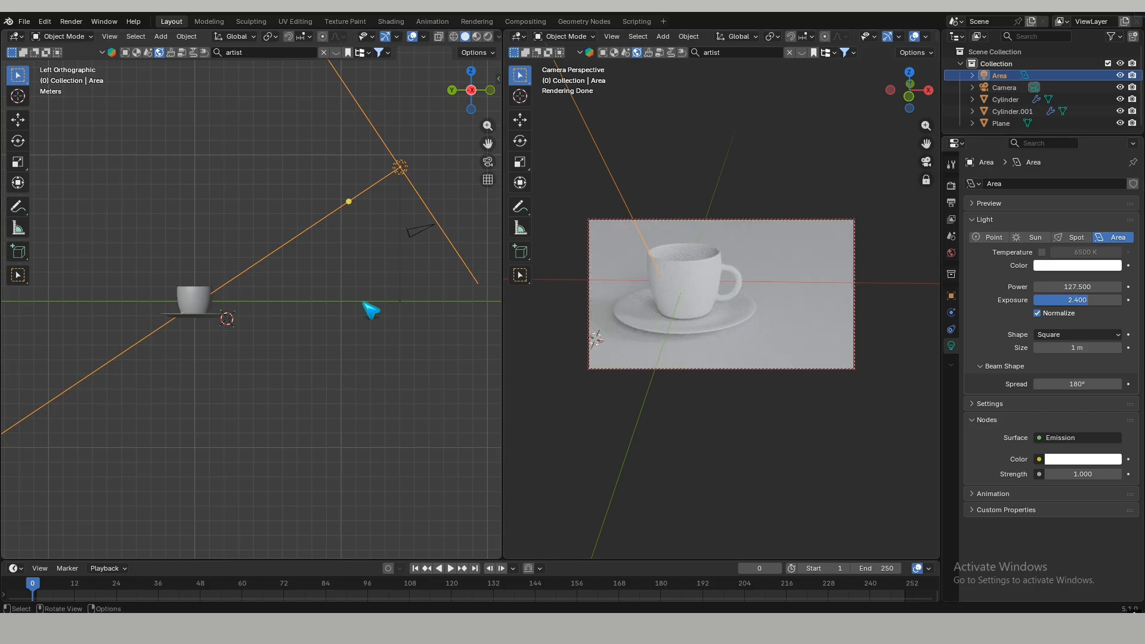
# - Deselect the light and orbit the camera to a lower viewpoint on the mug and saucer
pyautogui.click(300, 309)
pyautogui.keyDown('shift'); pyautogui.moveTo(327, 281); pyautogui.dragTo(362, 349, button='middle'); pyautogui.keyUp('shift')
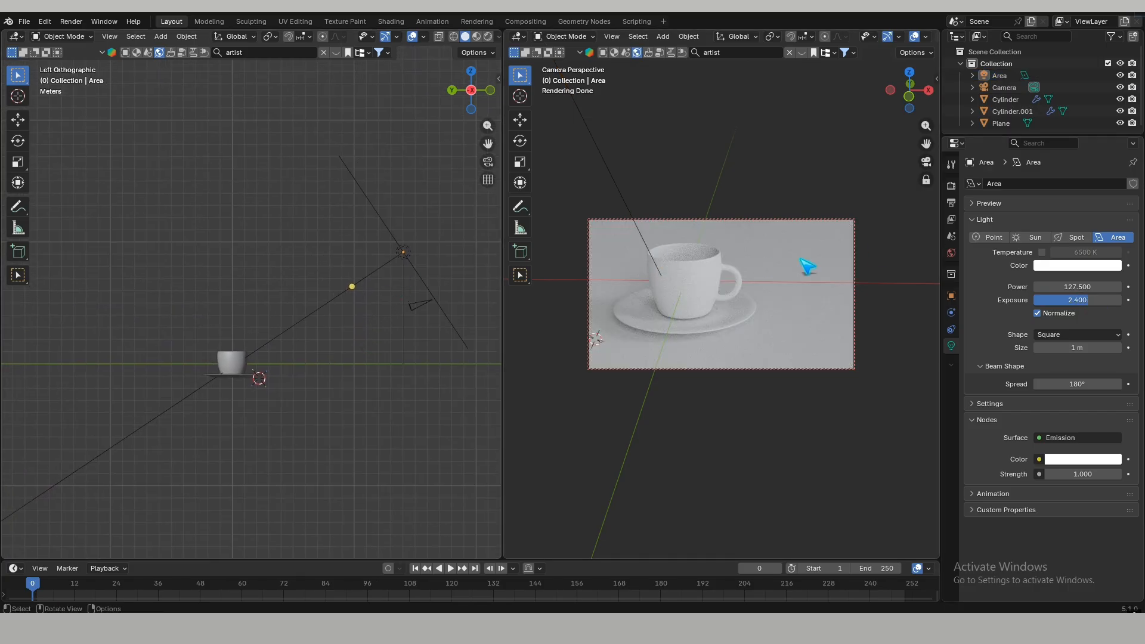
pyautogui.moveTo(808, 266); pyautogui.dragTo(741, 289, button='middle')
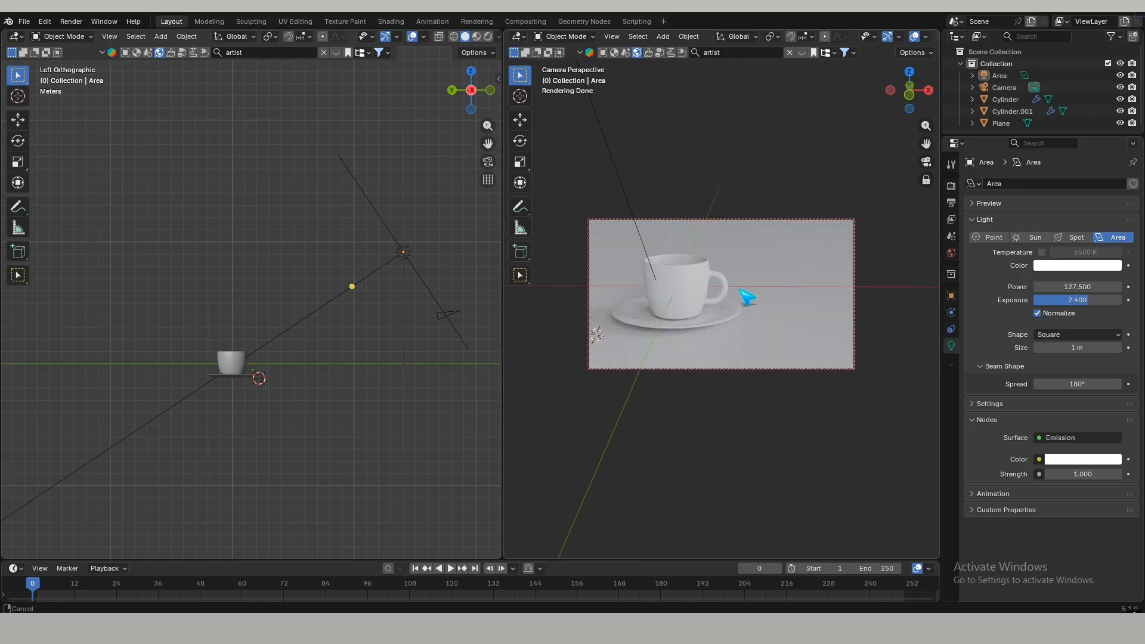
# - Duplicate the area light and place the copy behind the mug, about 23 m along Y and 3.7 m higher
pyautogui.click(403, 253)
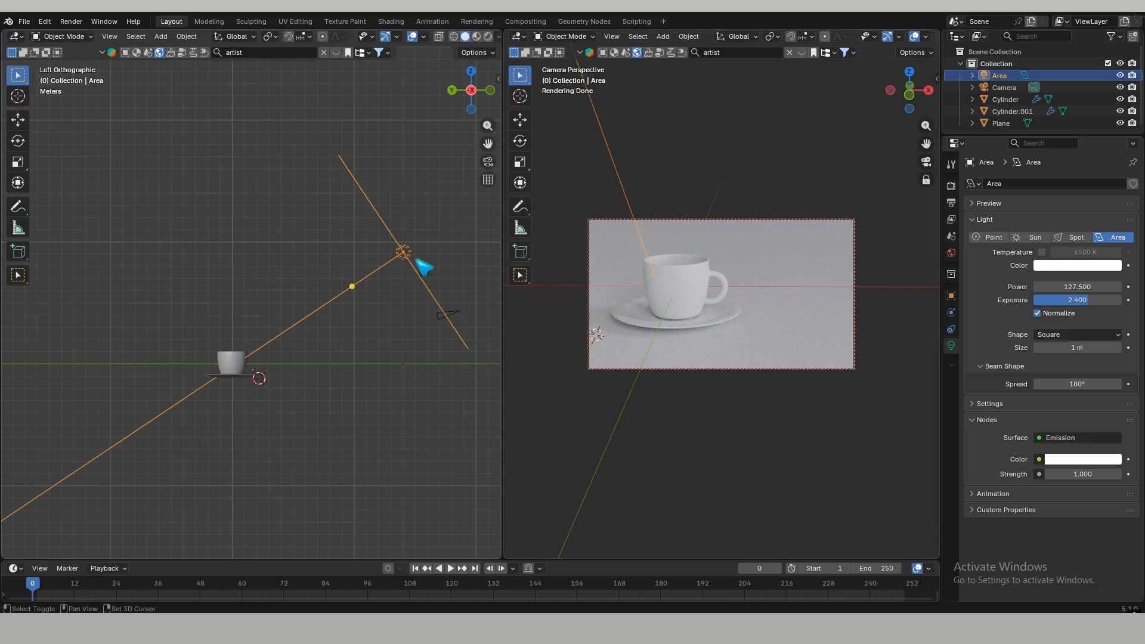
pyautogui.hotkey('shift', 'g')
pyautogui.press('Escape')
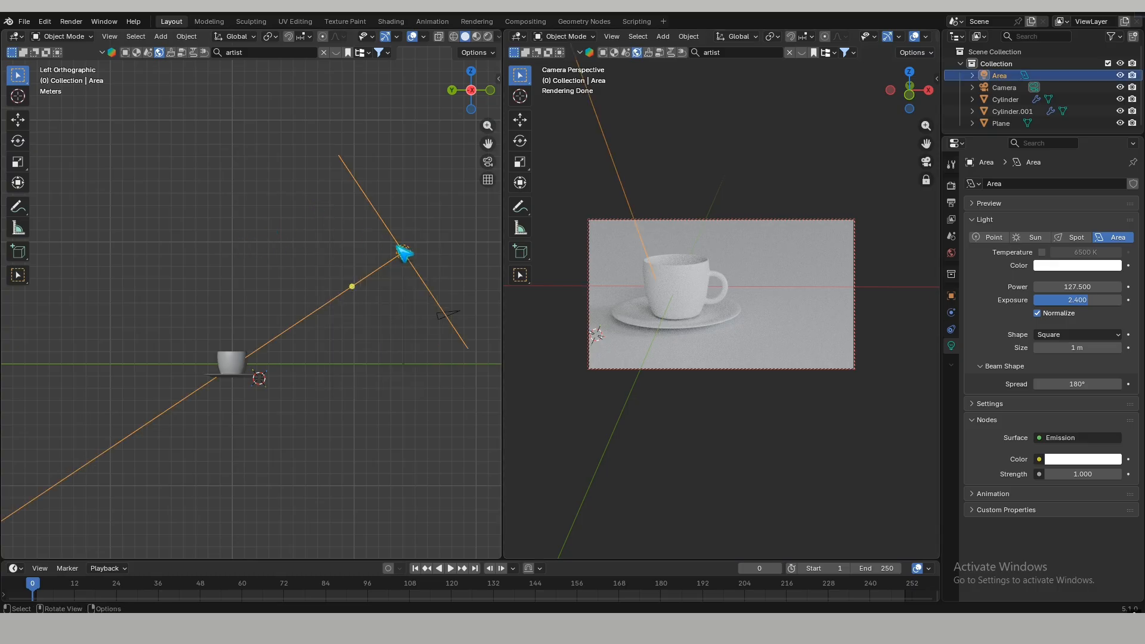
pyautogui.hotkey('shift', 'd')
pyautogui.click(123, 209)
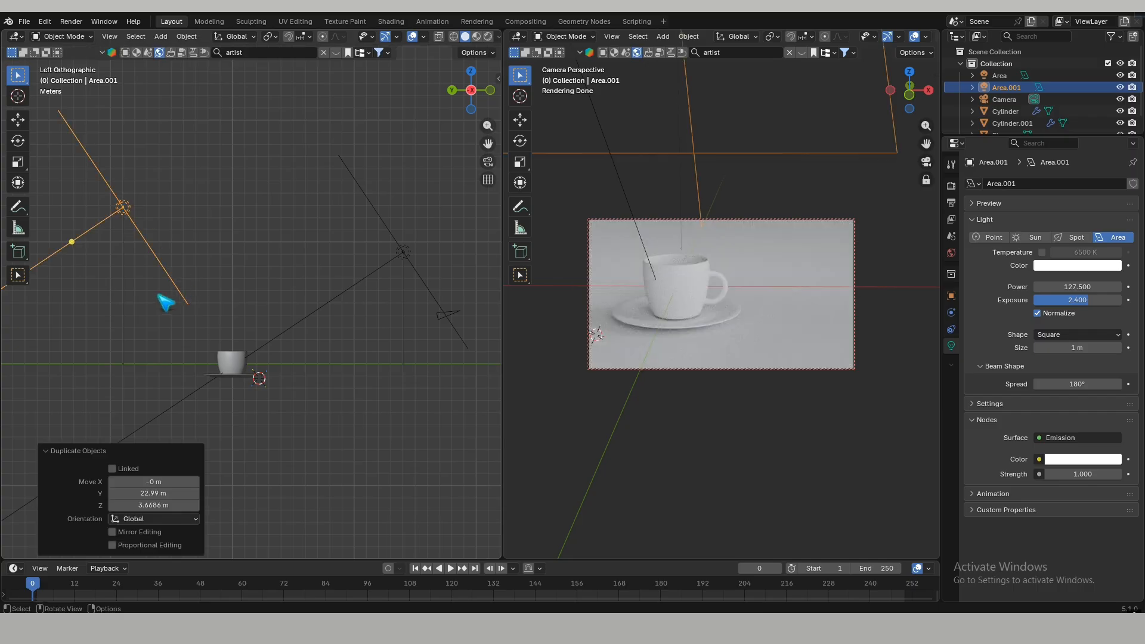
# - Rotate the duplicated area light about -73° towards the mug and move it about 6.5 m farther back and 5.7 m up
pyautogui.press('r')
pyautogui.click(361, 200)
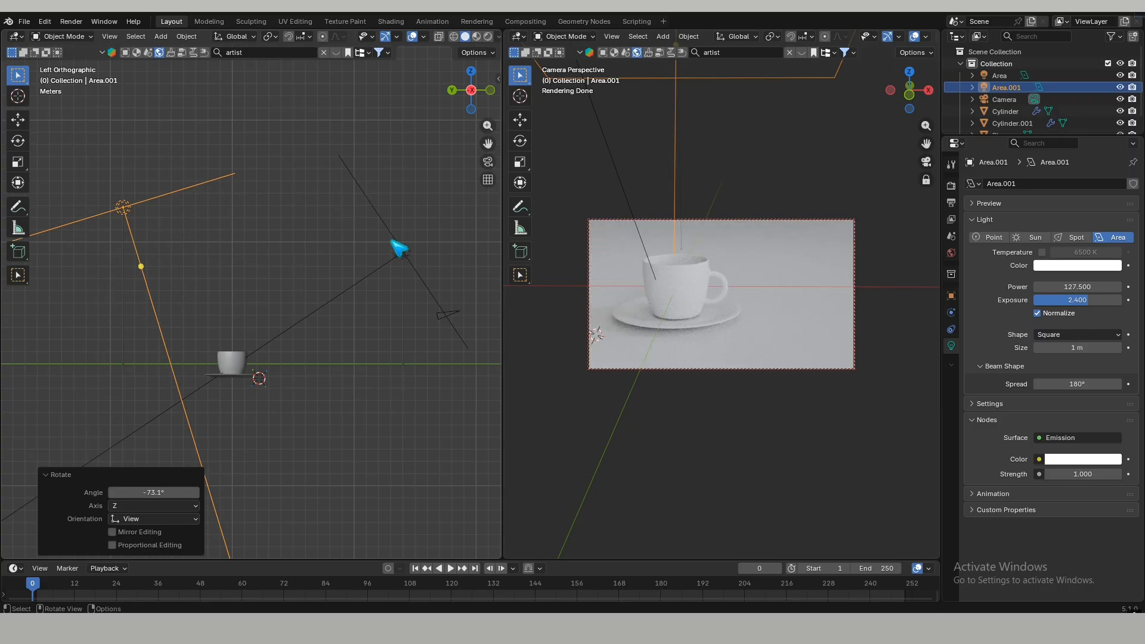
pyautogui.press('g')
pyautogui.click(316, 183)
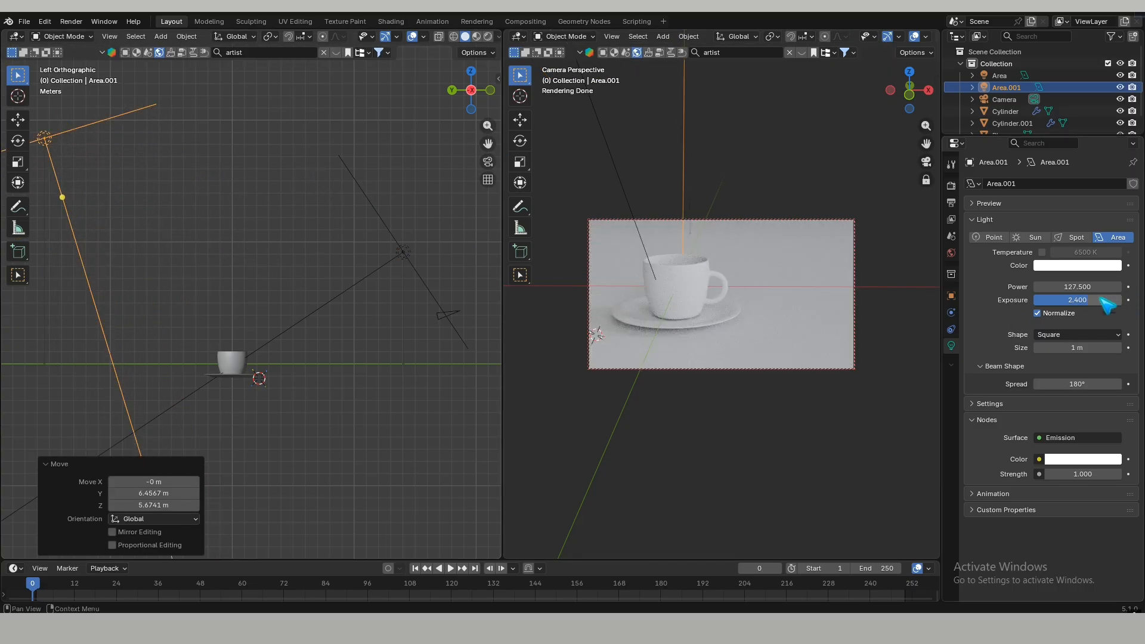
# - Set the duplicated area light's exposure to 5.333 and enlarge the camera viewport, closing its sidebar
pyautogui.moveTo(1107, 305)
pyautogui.mouseDown()
pyautogui.moveTo(1142, 305)
pyautogui.moveTo(1122, 300)
pyautogui.mouseUp()
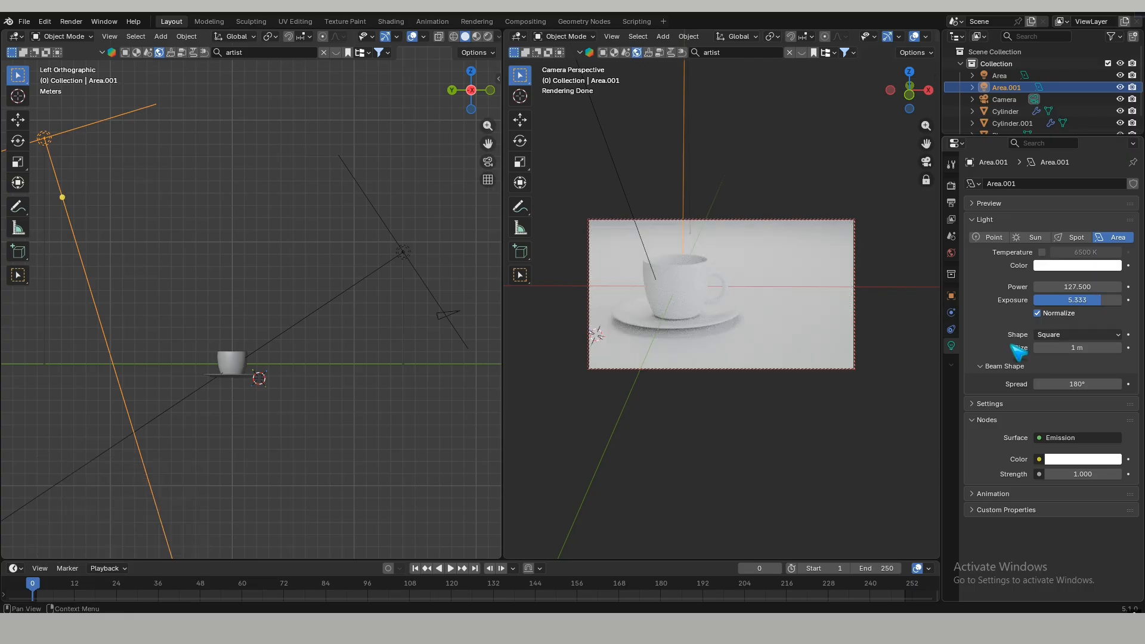
pyautogui.click(715, 420)
pyautogui.press('n')
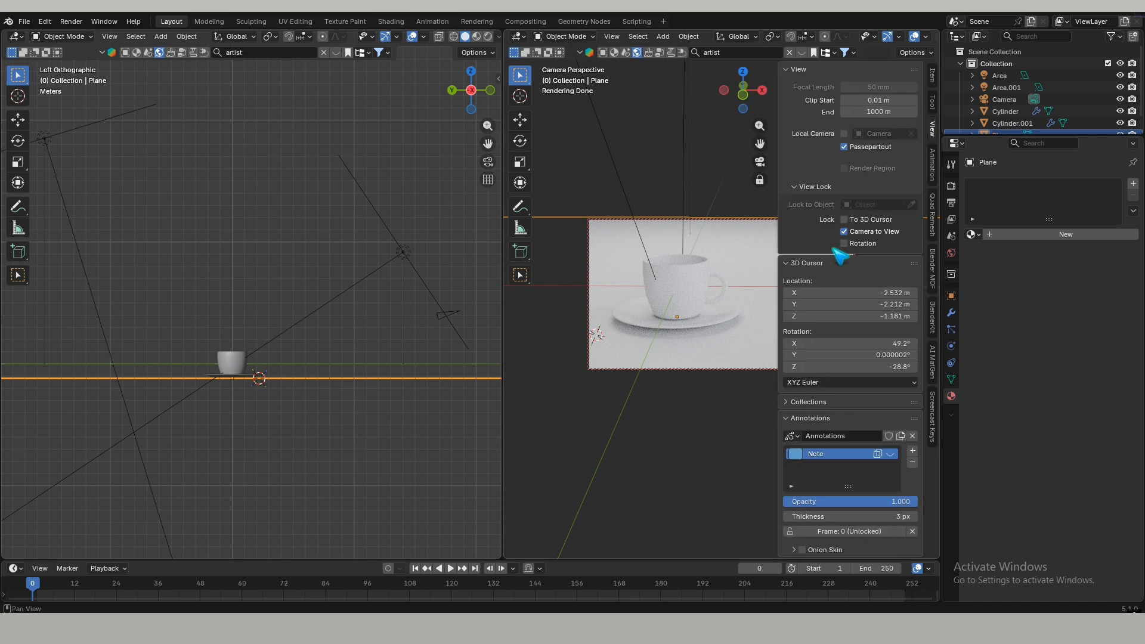
pyautogui.press('n')
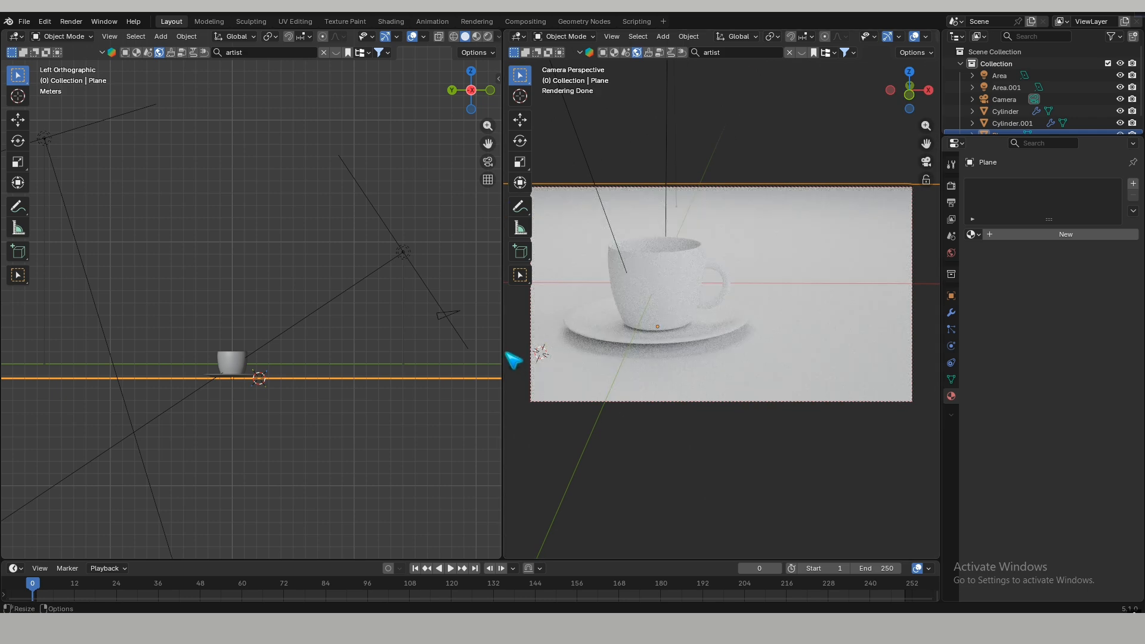
pyautogui.moveTo(504, 362); pyautogui.dragTo(366, 369)
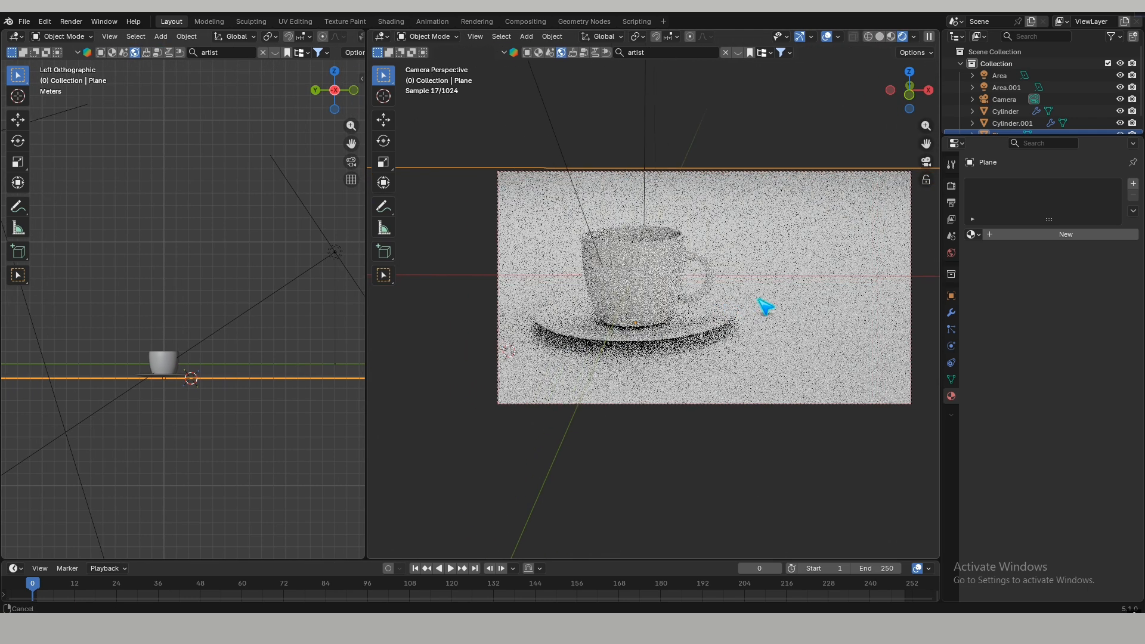
# - Give the mug a new material with a dark blue base colour, metallic 0.192 and roughness 0.108
pyautogui.click(667, 275)
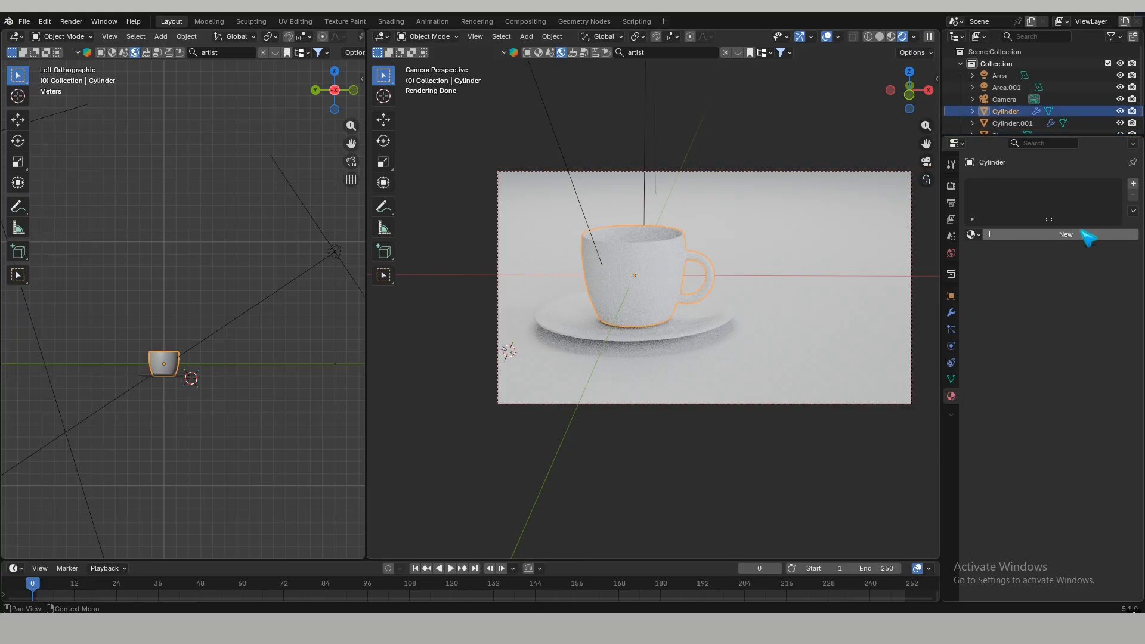
pyautogui.click(1066, 234)
pyautogui.click(1079, 309)
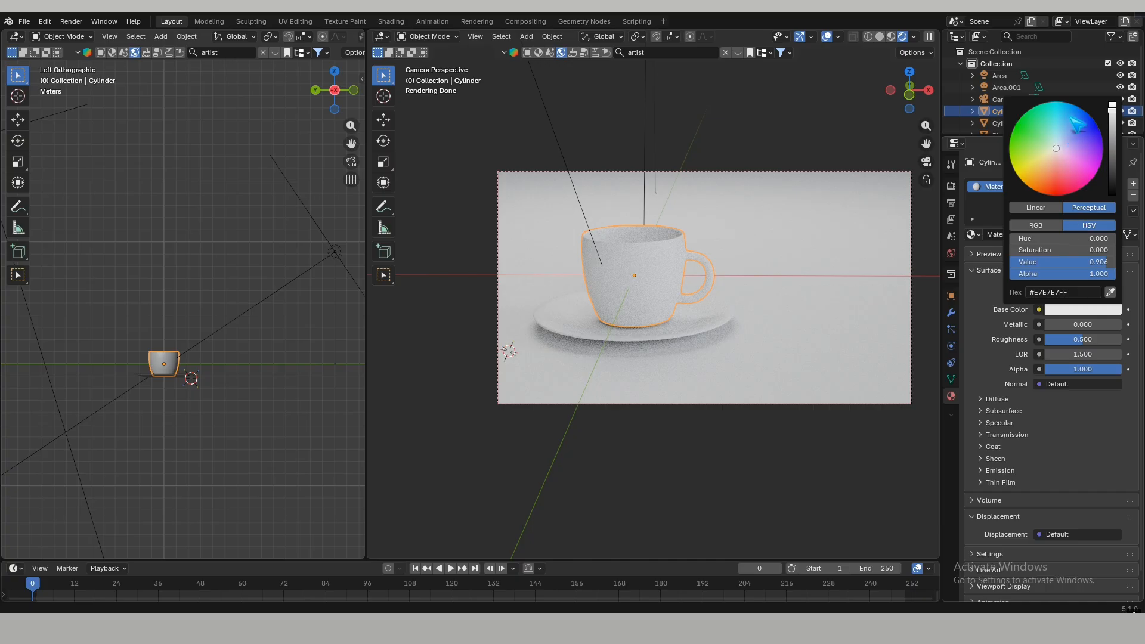
pyautogui.moveTo(1081, 119); pyautogui.dragTo(1113, 172)
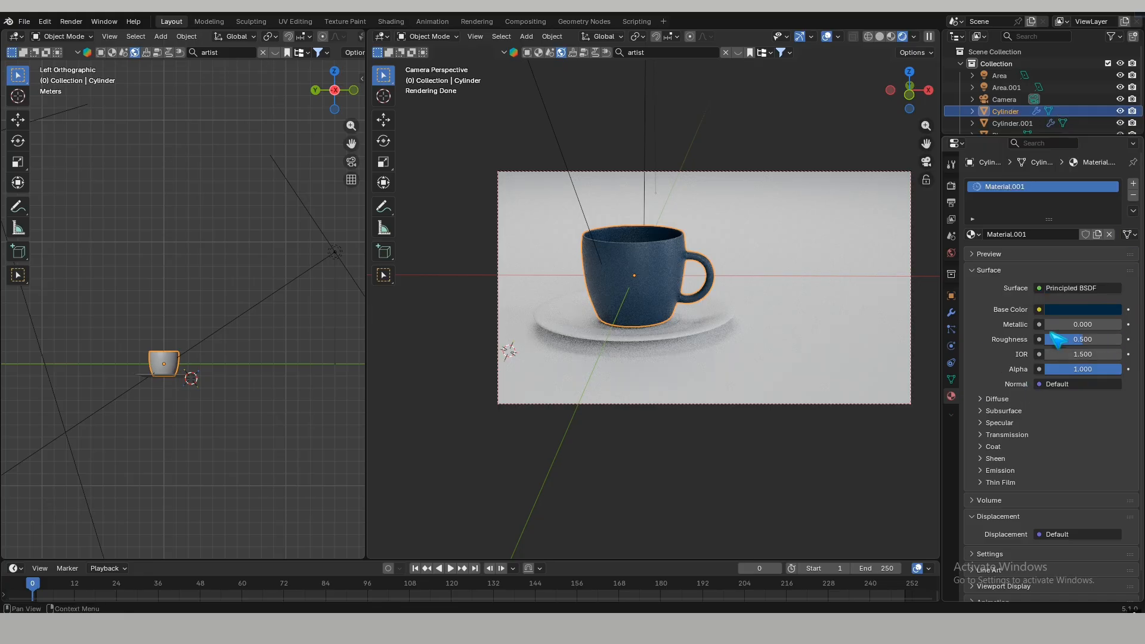
pyautogui.moveTo(1053, 326)
pyautogui.mouseDown()
pyautogui.moveTo(1065, 336)
pyautogui.moveTo(1044, 336)
pyautogui.mouseUp()
pyautogui.click(762, 352)
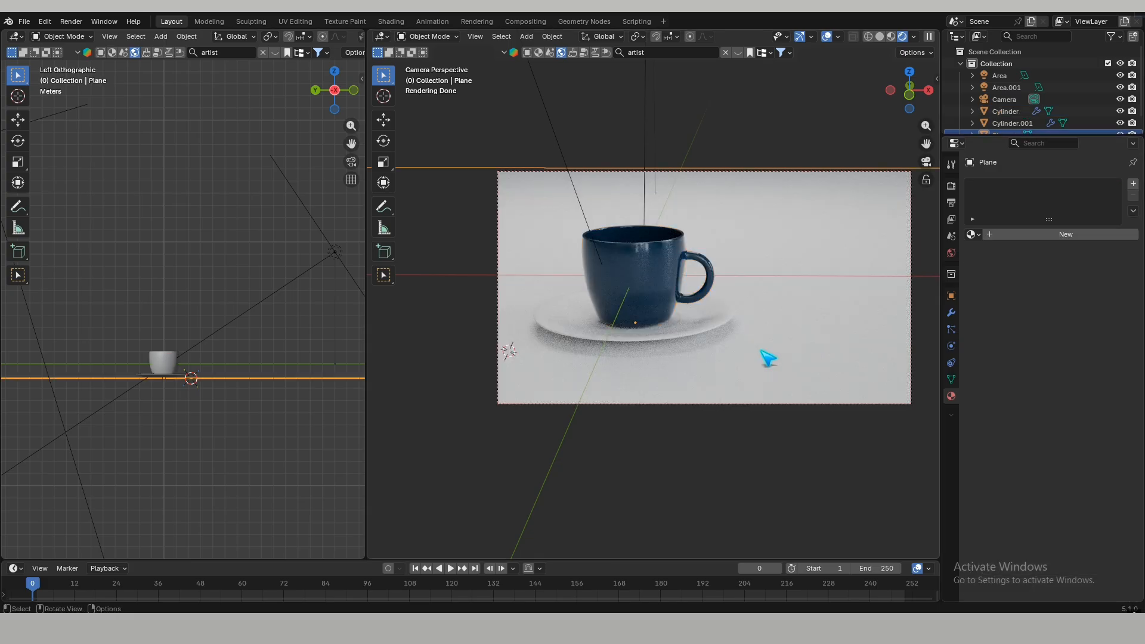
# - Link the mug's dark blue material to the saucer
pyautogui.click(714, 324)
pyautogui.keyDown('shift'); pyautogui.click(668, 260); pyautogui.keyUp('shift')
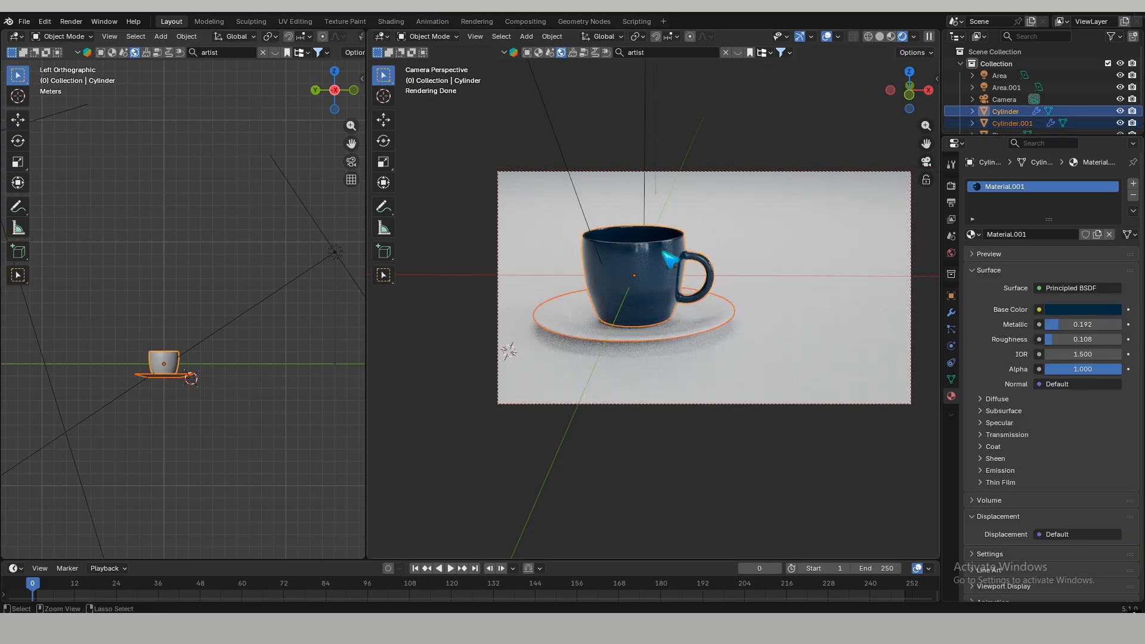
pyautogui.hotkey('ctrl', 'l')
pyautogui.click(661, 257)
pyautogui.click(846, 280)
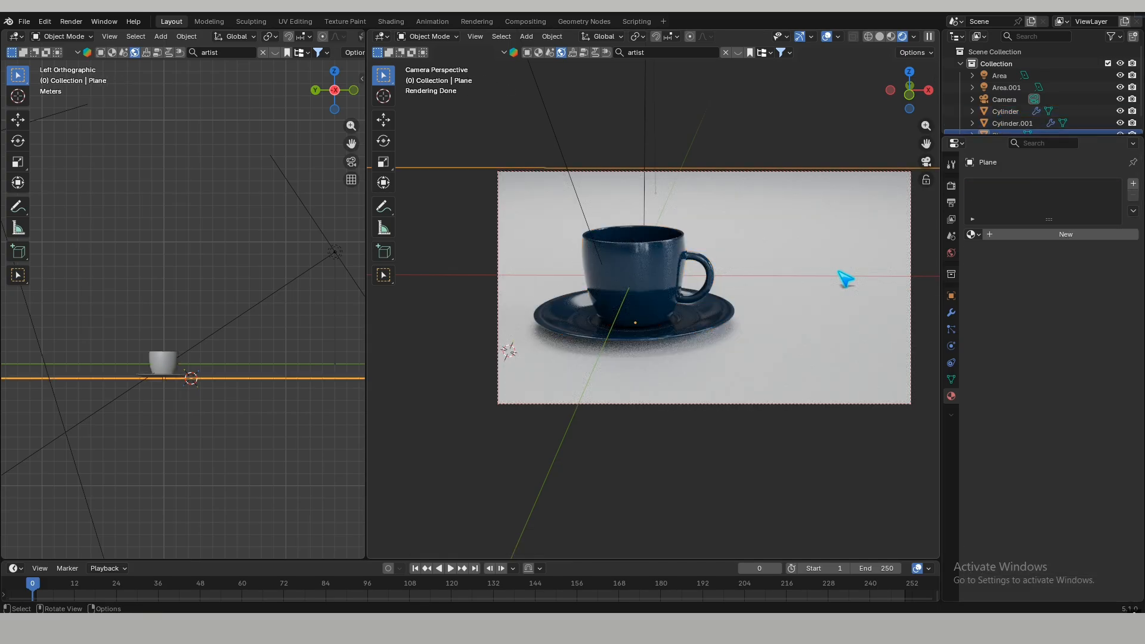
pyautogui.click(708, 326)
# - Give the ground plane a new material with roughness 0.577 and adjust its coat settings
pyautogui.click(791, 352)
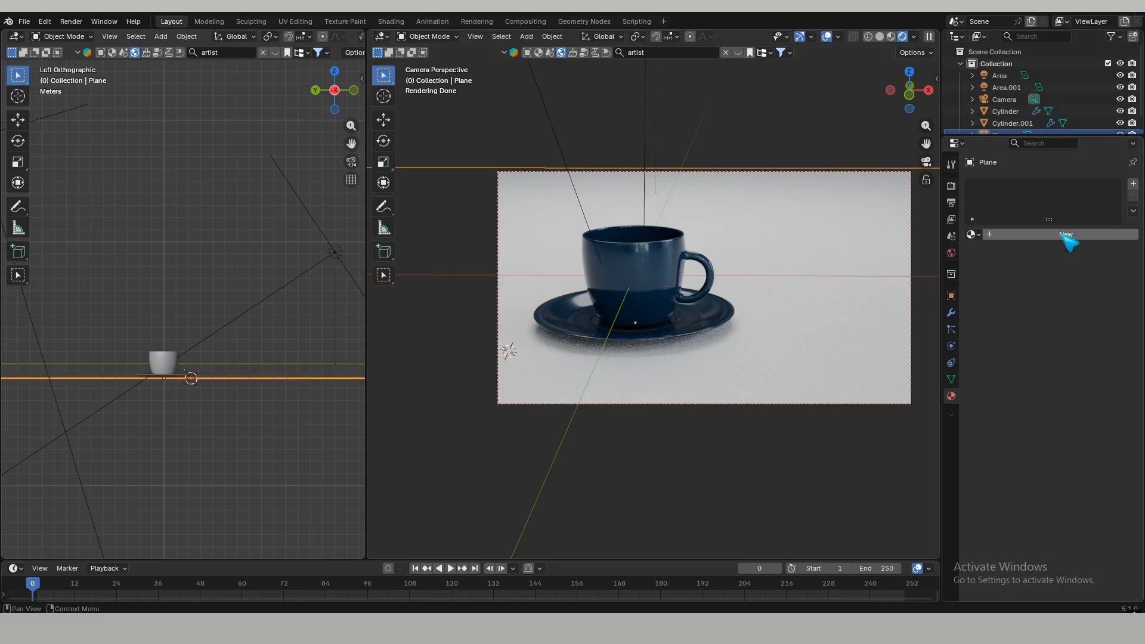
pyautogui.click(1067, 236)
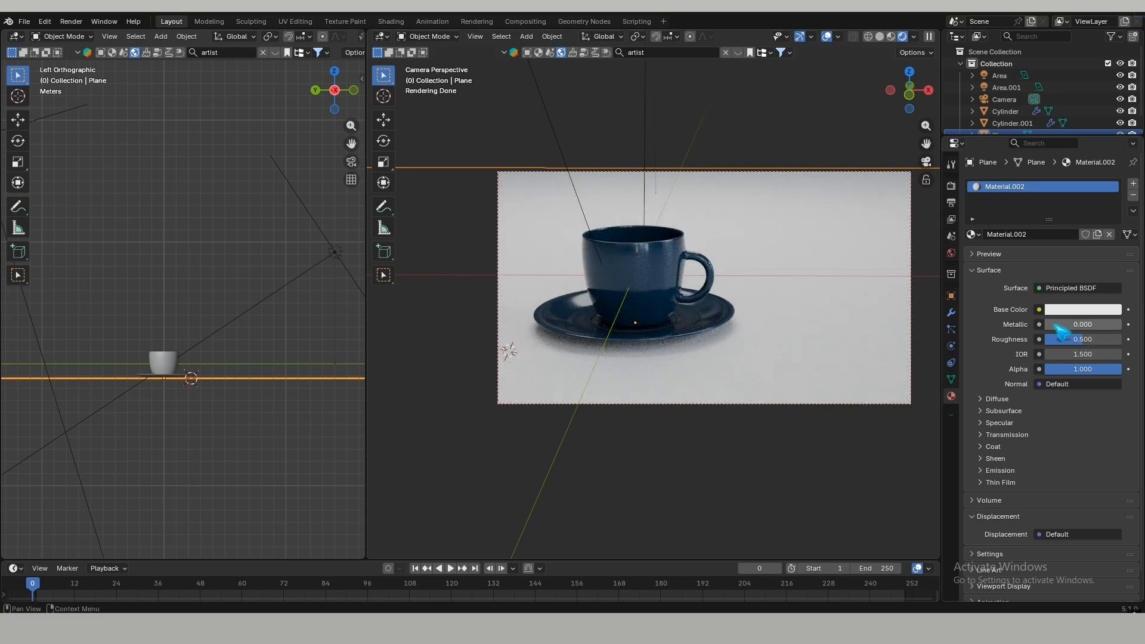
pyautogui.moveTo(1065, 325); pyautogui.dragTo(1089, 340)
pyautogui.click(992, 447)
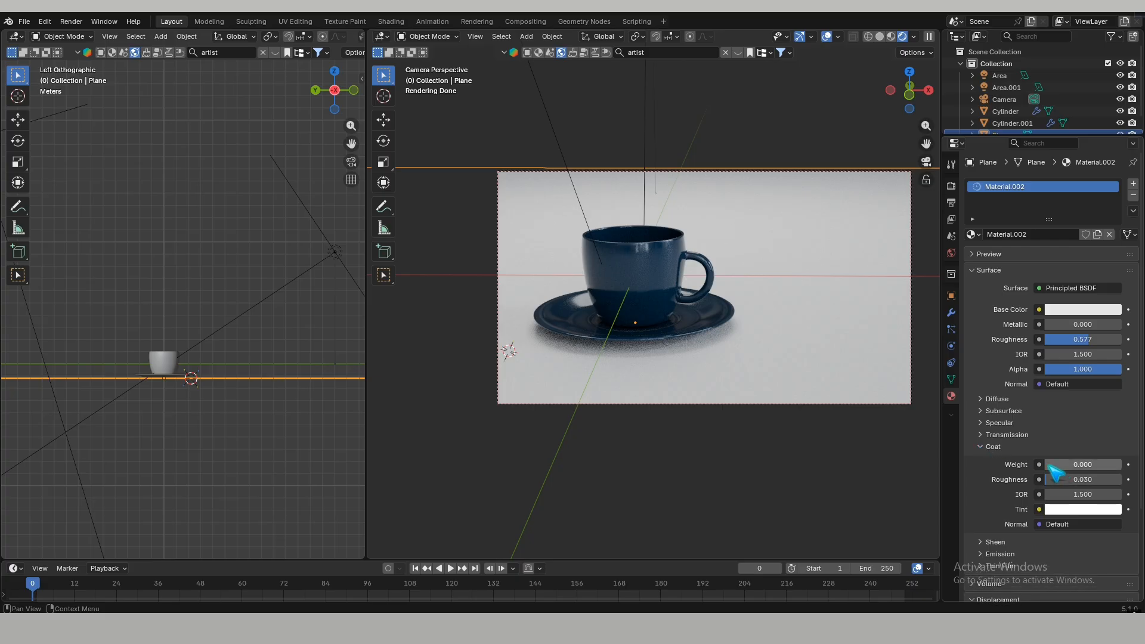
pyautogui.moveTo(1050, 465)
pyautogui.mouseDown()
pyautogui.moveTo(1118, 465)
pyautogui.moveTo(1046, 480)
pyautogui.mouseUp()
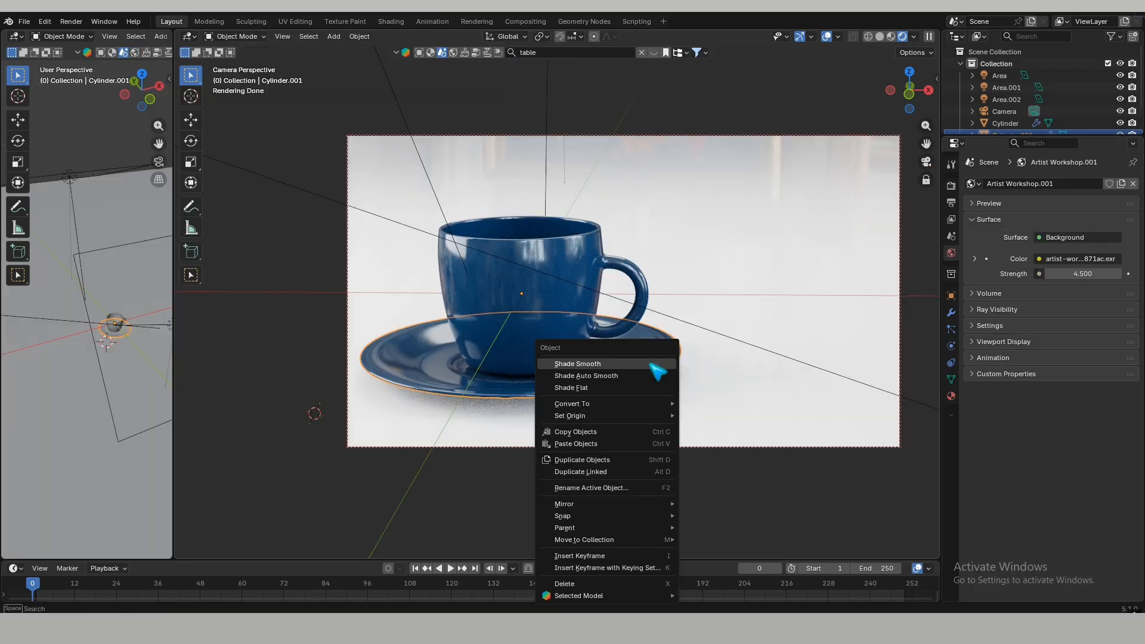
# - Shade the saucer smooth and reframe the camera closer, with the mug in the right part of the shot
pyautogui.click(578, 363)
pyautogui.keyDown('shift'); pyautogui.moveTo(574, 369); pyautogui.dragTo(742, 342, button='middle'); pyautogui.keyUp('shift')
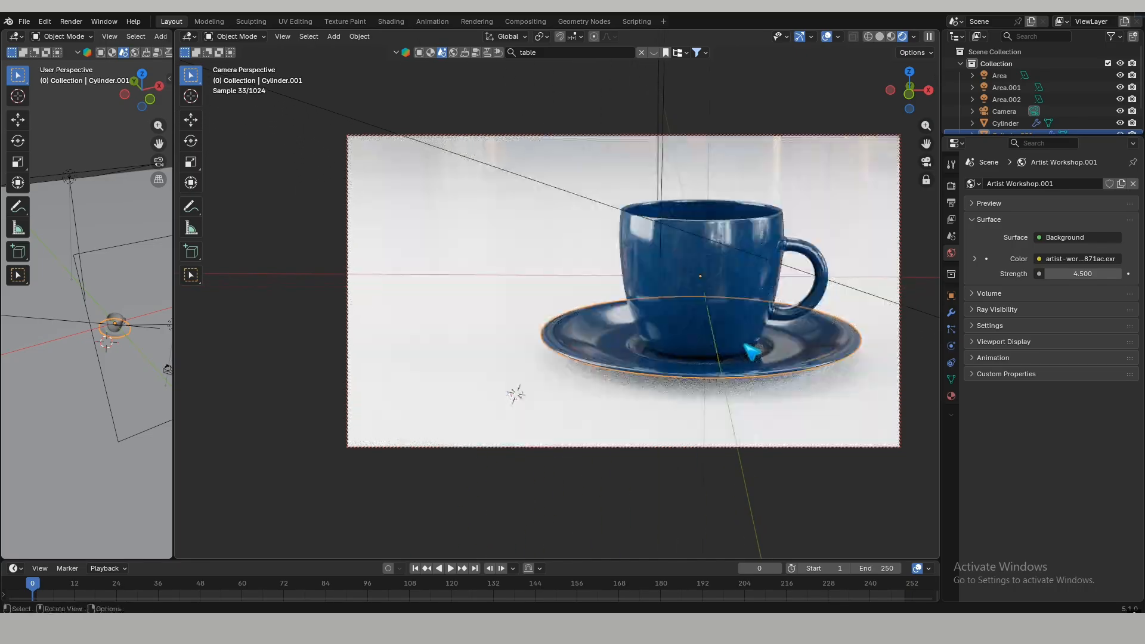
pyautogui.scroll(1, 744, 344)
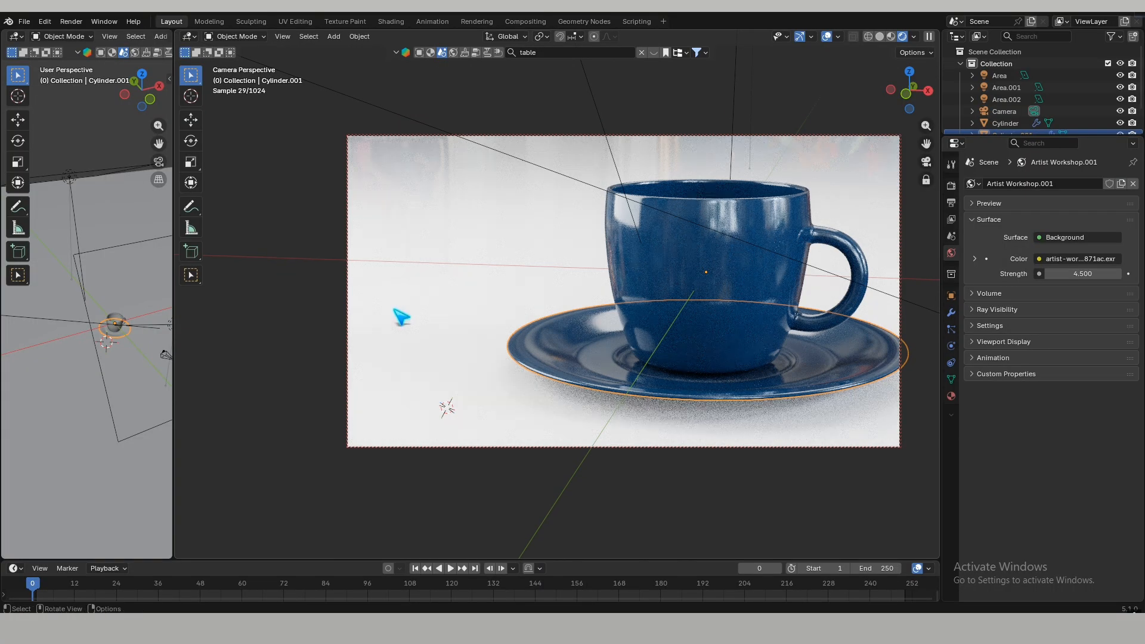
pyautogui.click(401, 317)
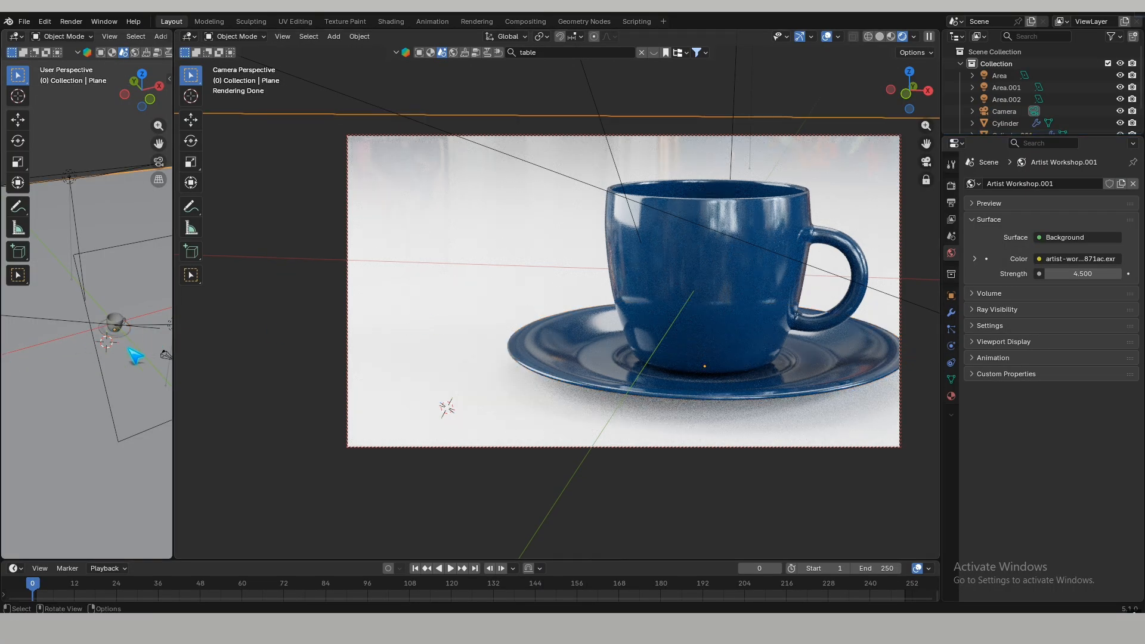
# - Move the area light named Area about -2.8 m along X and 1.2 m along Y
pyautogui.click(106, 372)
pyautogui.press('g')
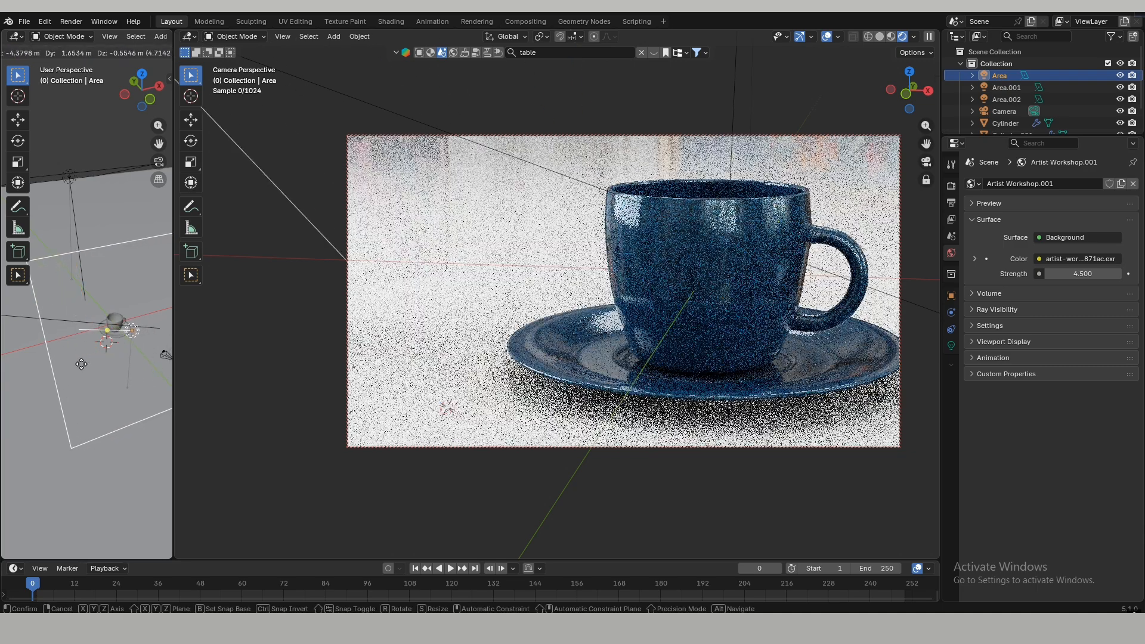
pyautogui.click(113, 326)
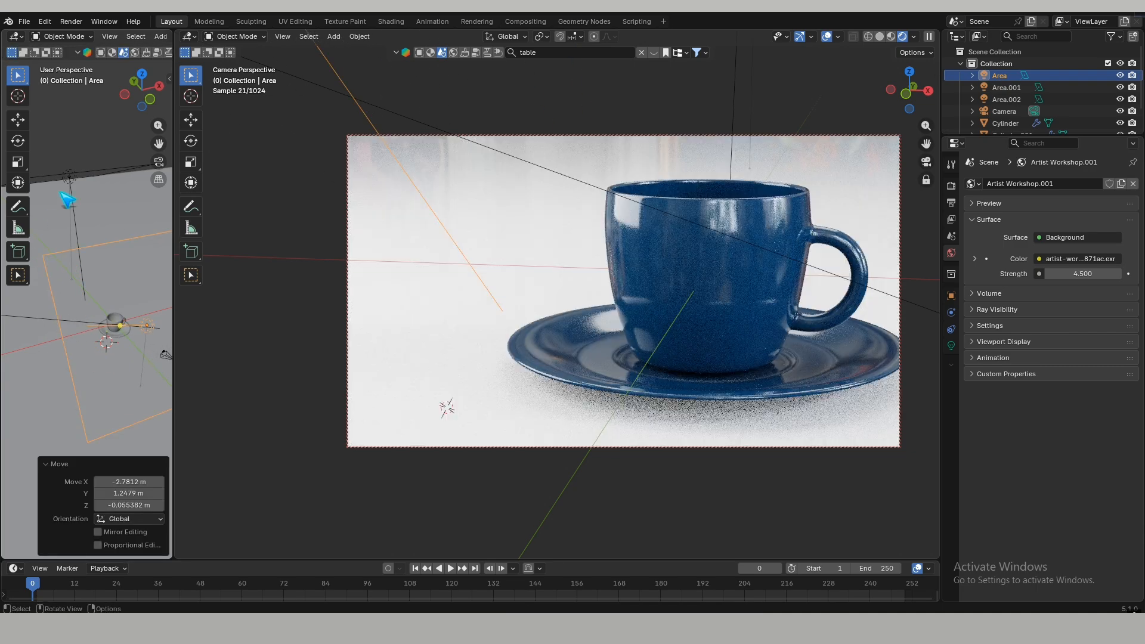
# - Move the overhead light Area.001 about 3.3 m along X, 4.7 m along Y and 9.4 m up
pyautogui.click(70, 178)
pyautogui.press('g')
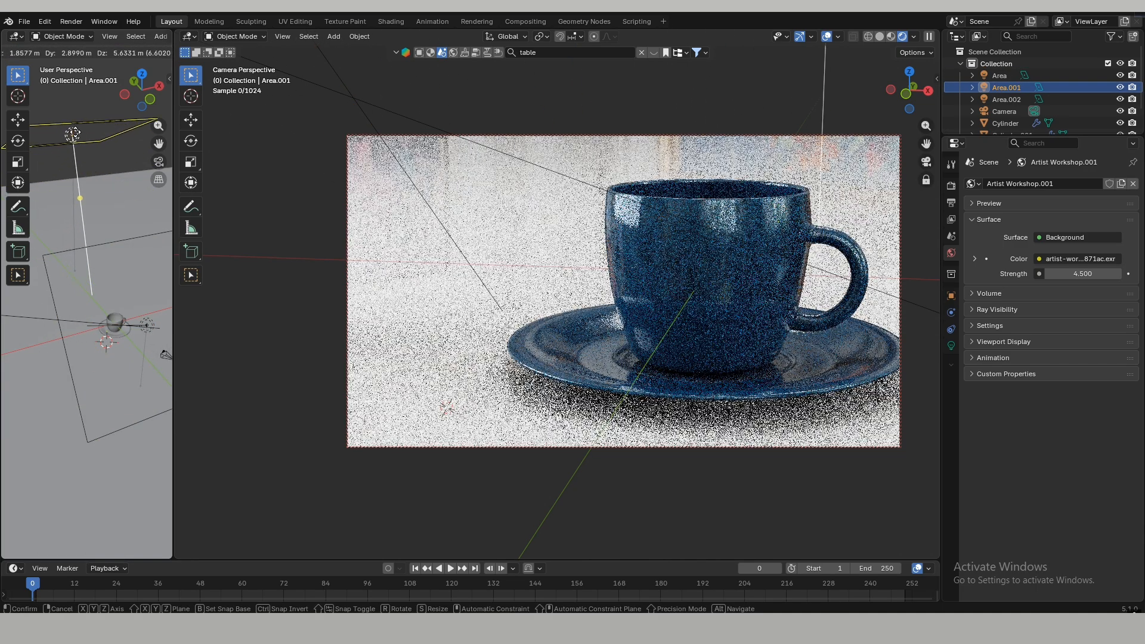
pyautogui.click(75, 108)
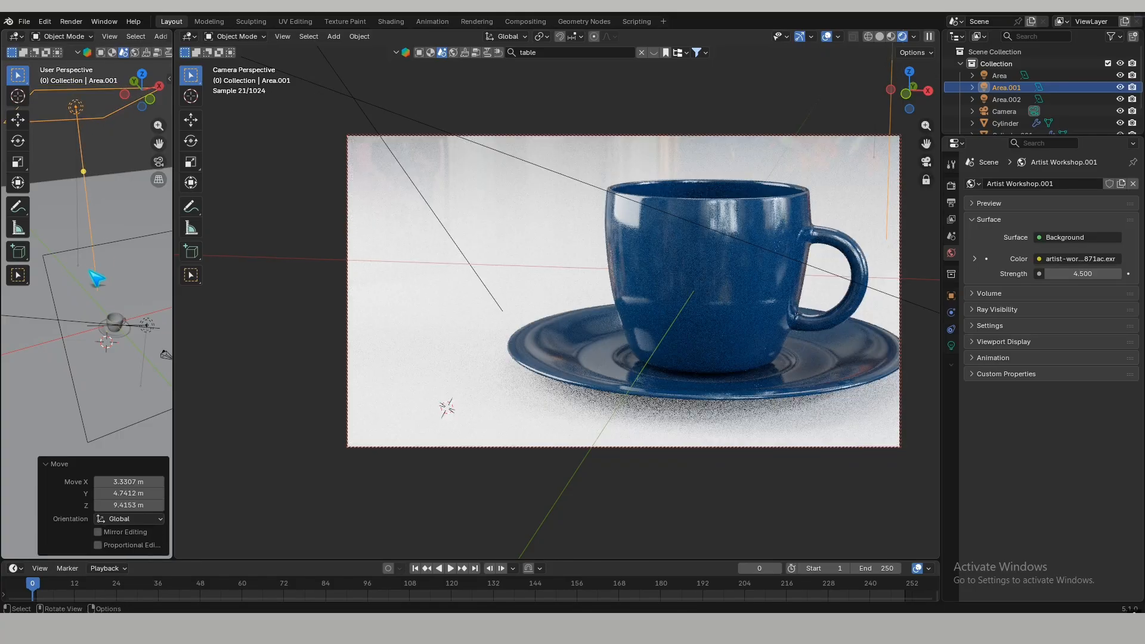
# - Move the side light Area.002 about 17.6 m along X, -3.7 m along Y and 19.4 m up
pyautogui.scroll(-4, 89, 277)
pyautogui.keyDown('shift'); pyautogui.moveTo(109, 316); pyautogui.dragTo(61, 294, button='middle'); pyautogui.keyUp('shift')
pyautogui.click(55, 313)
pyautogui.click(60, 307)
pyautogui.press('g')
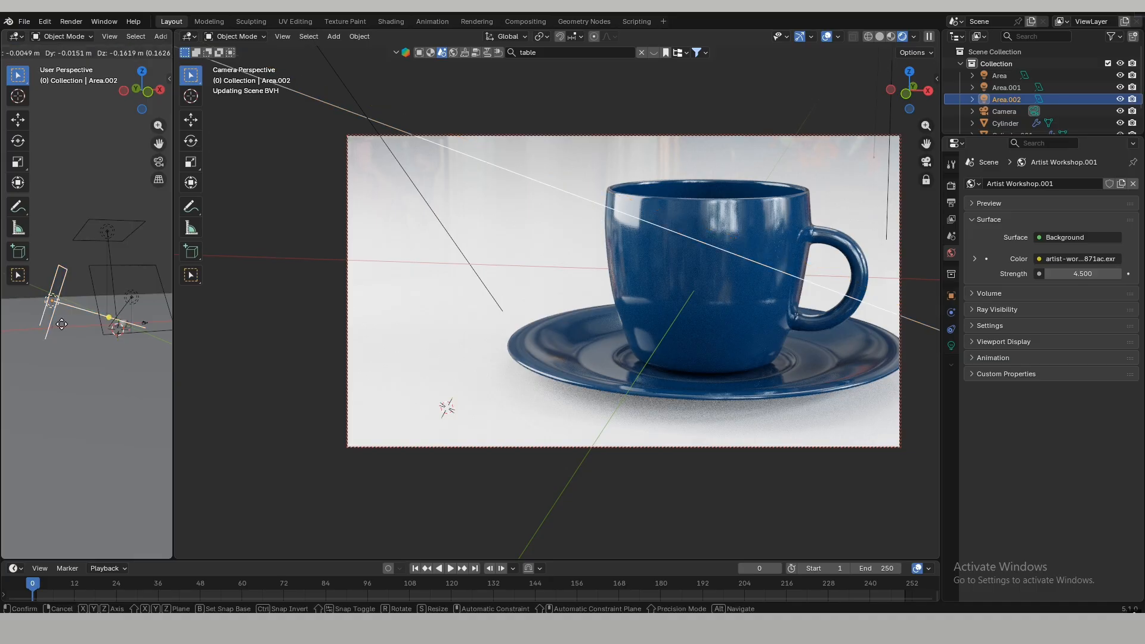
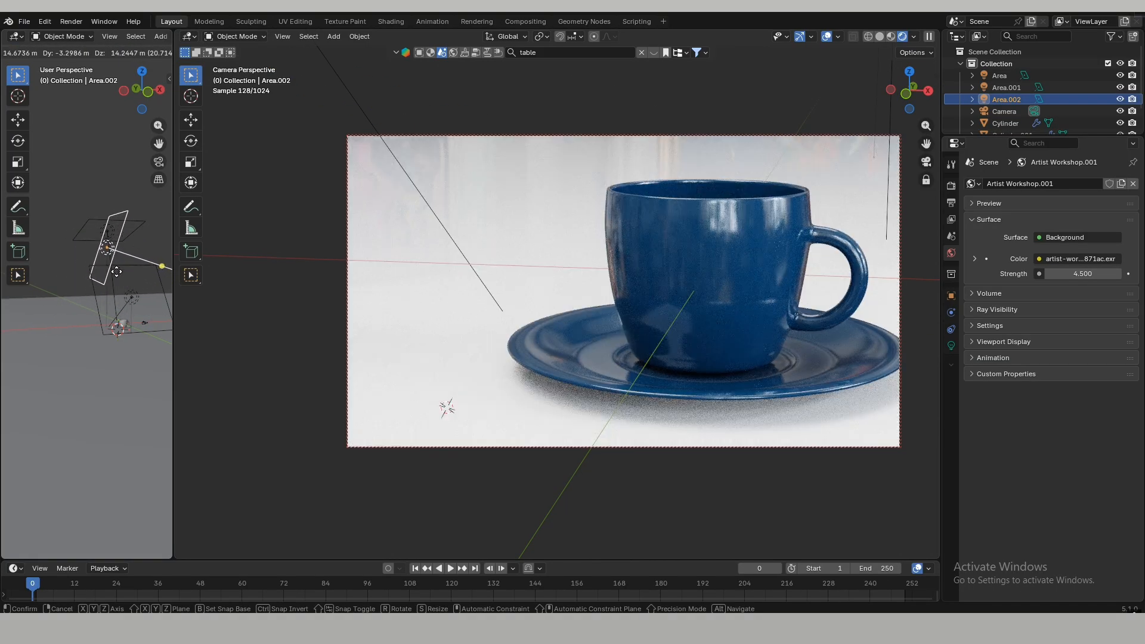
pyautogui.click(127, 253)
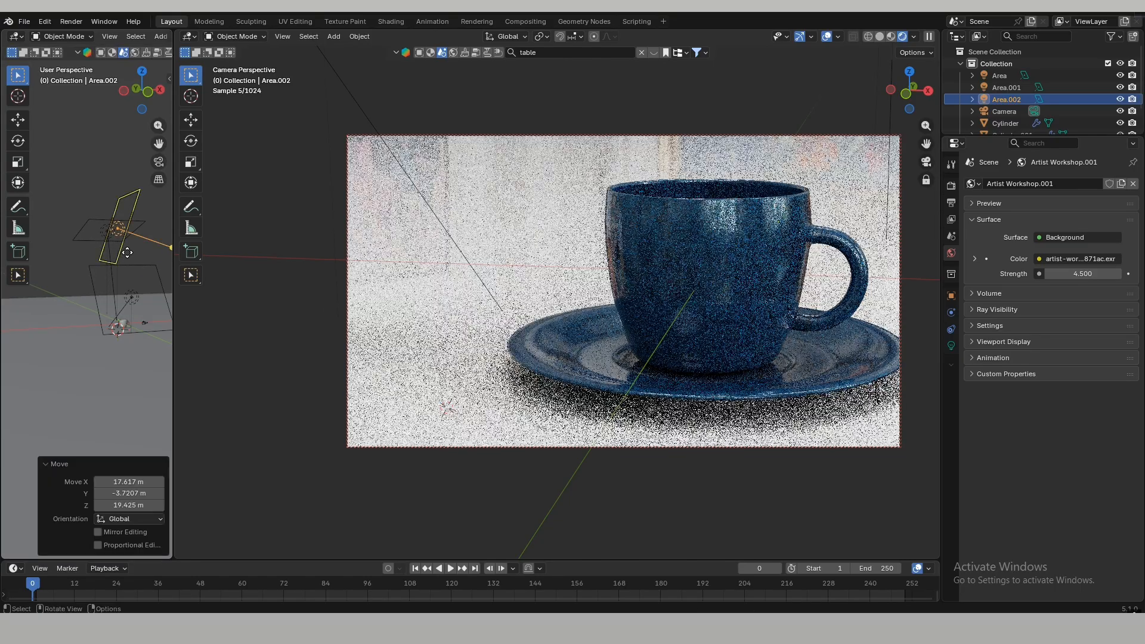
# - Search the BlenderKit materials for "wood" and apply Wood (Brown Polished Oak Wood) to the ground plane
pyautogui.click(483, 377)
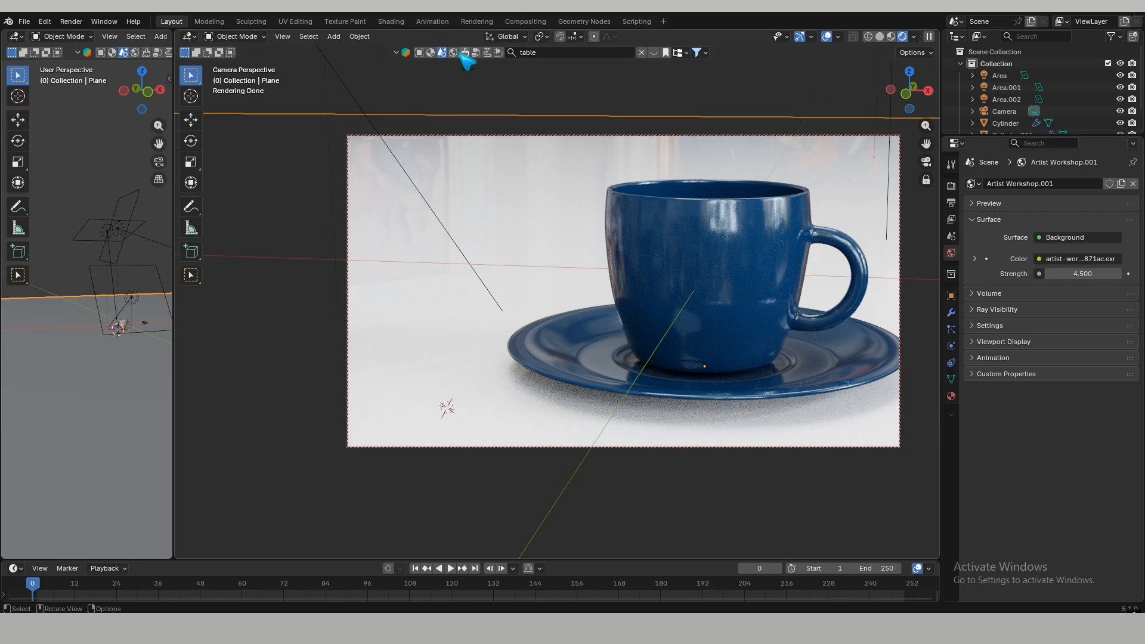
pyautogui.click(432, 52)
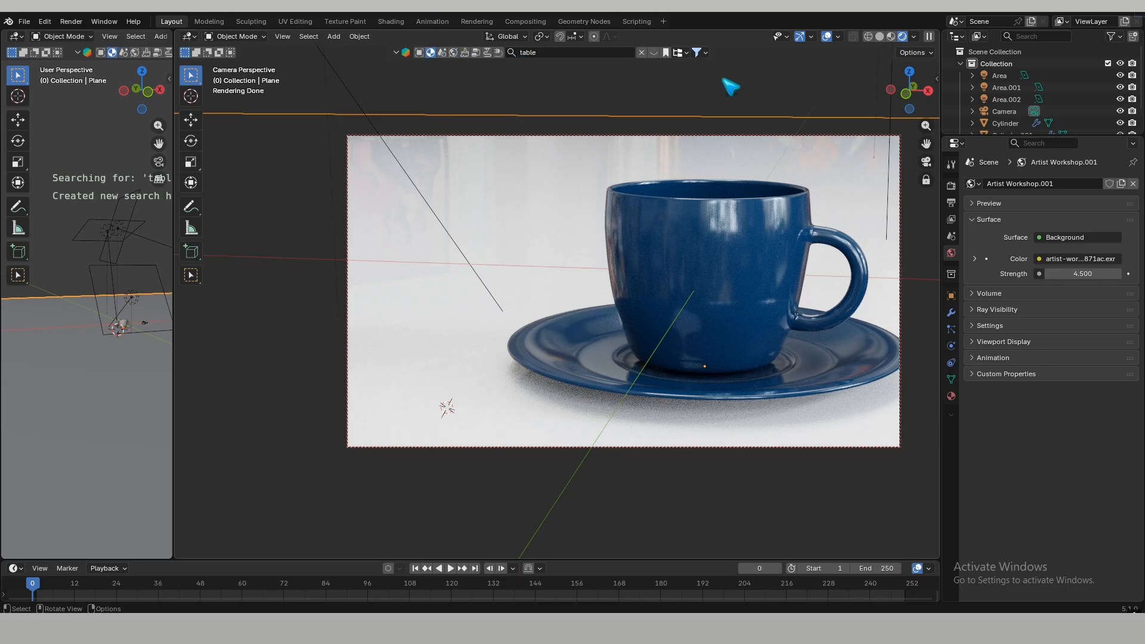
pyautogui.click(617, 50)
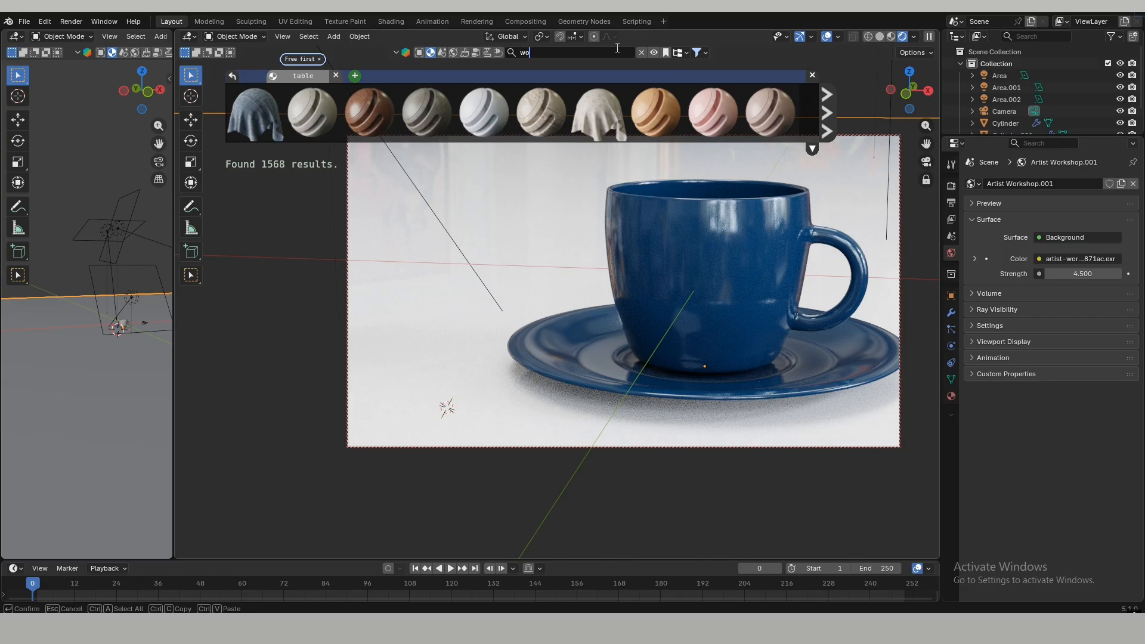
pyautogui.write('wood')
pyautogui.press('Return')
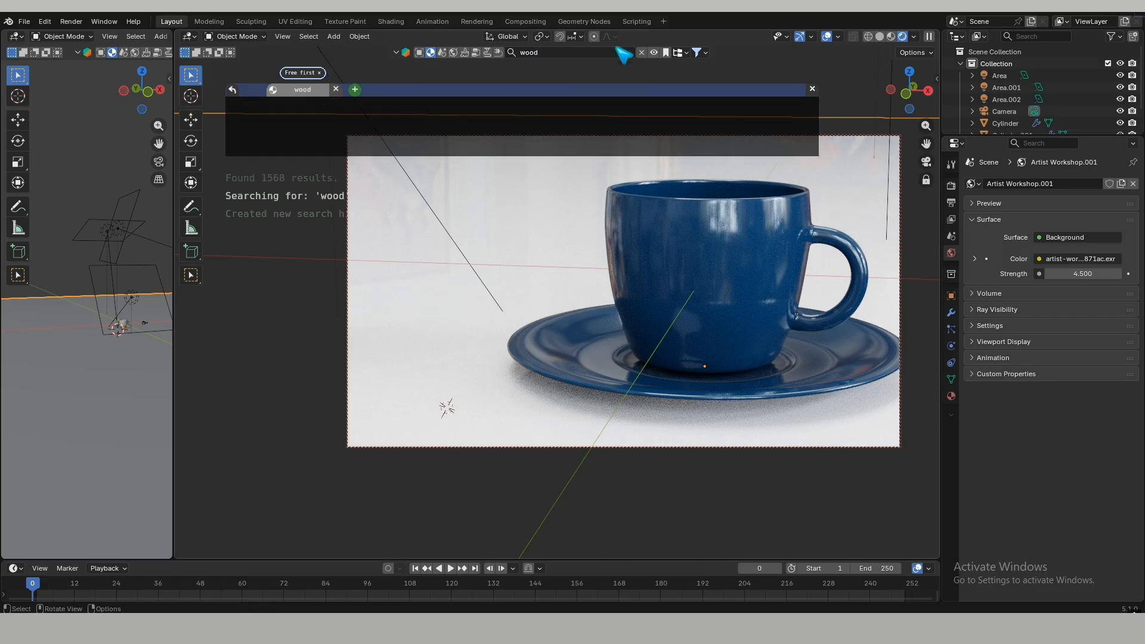
pyautogui.moveTo(386, 140)
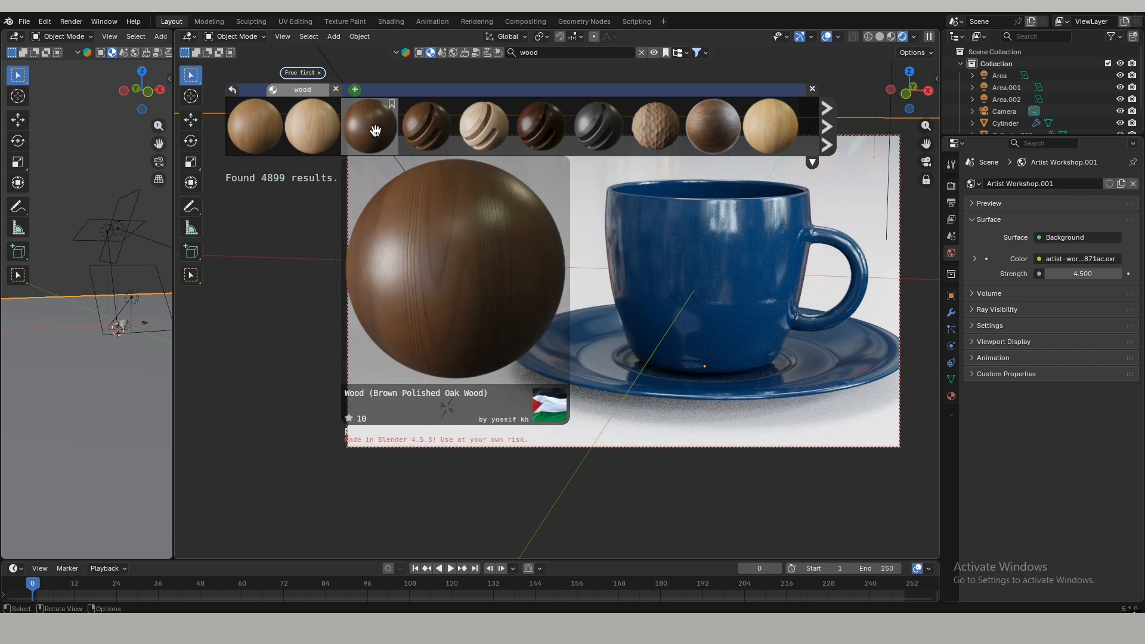
pyautogui.click(375, 130)
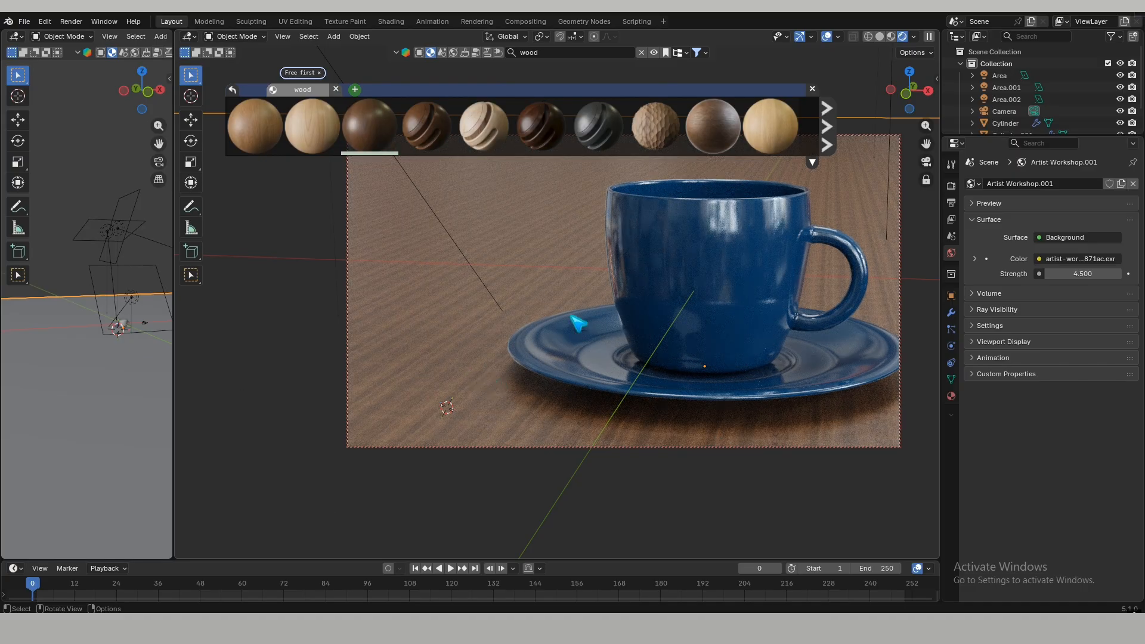
# - Browse further through the BlenderKit wood materials and apply the dark reddish-brown Simple wood to the ground plane
pyautogui.moveTo(692, 134)
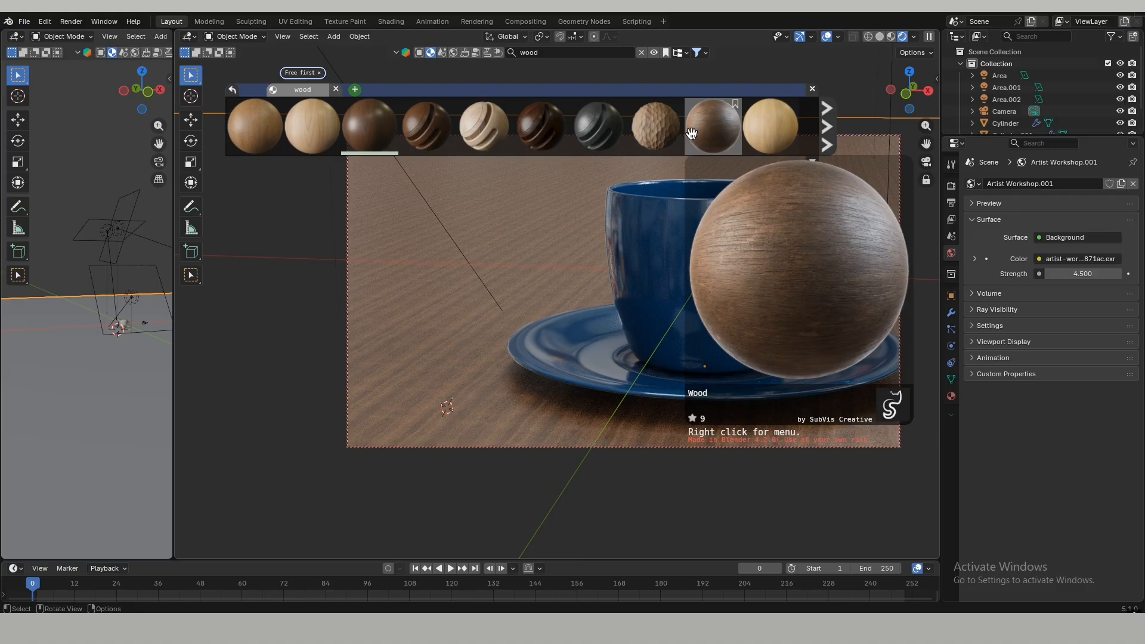
pyautogui.scroll(-4, 573, 125)
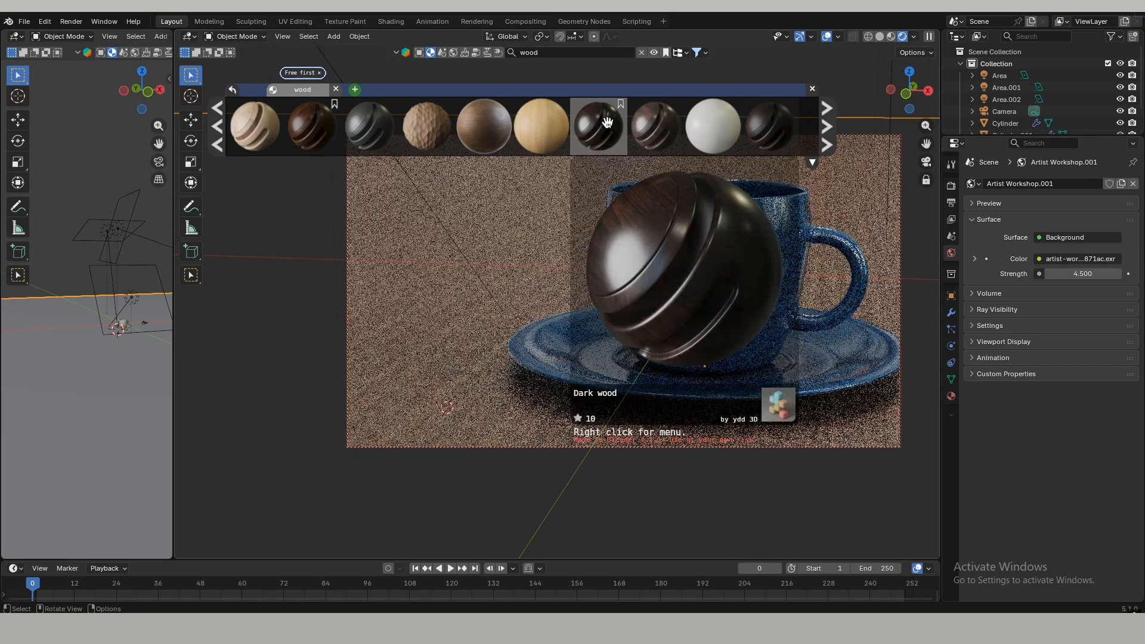
pyautogui.scroll(-2, 602, 124)
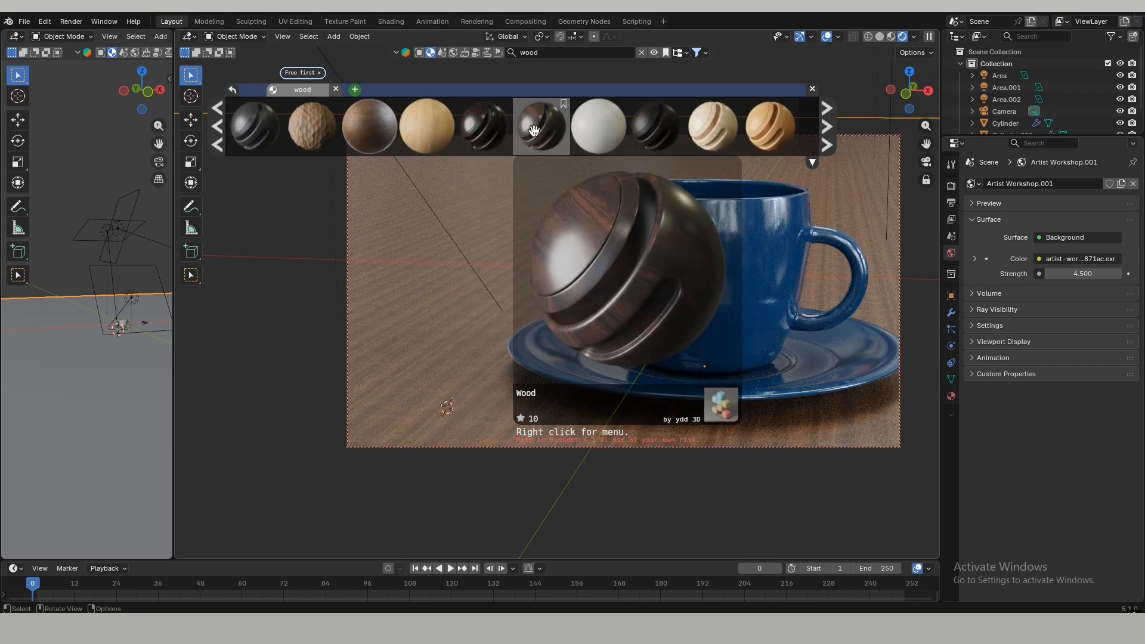
pyautogui.scroll(-8, 534, 130)
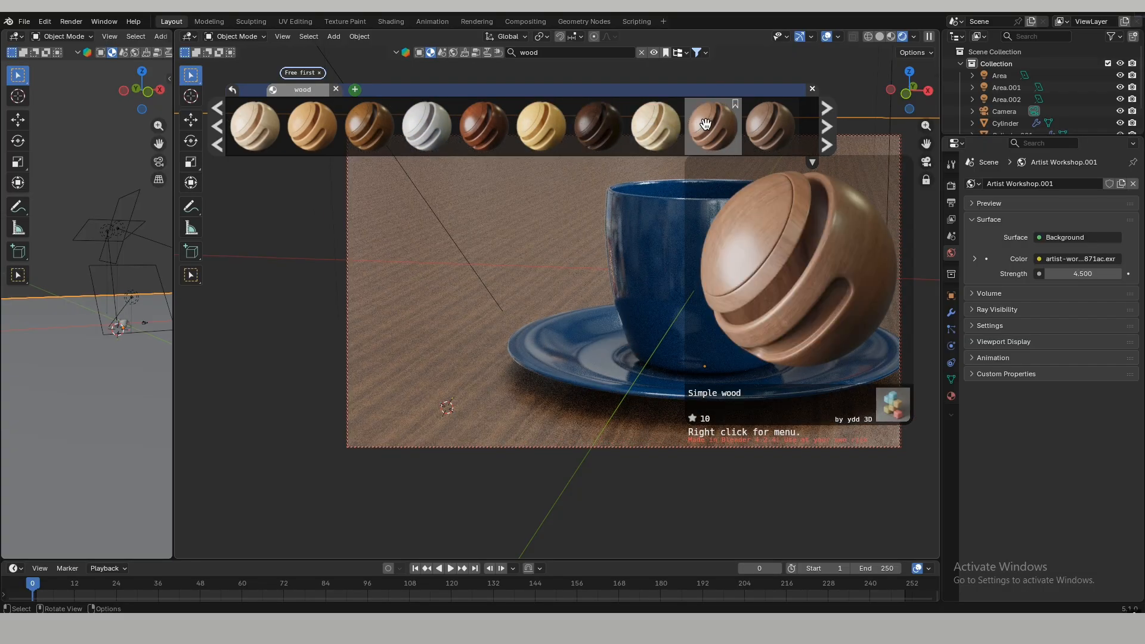
pyautogui.scroll(-4, 710, 125)
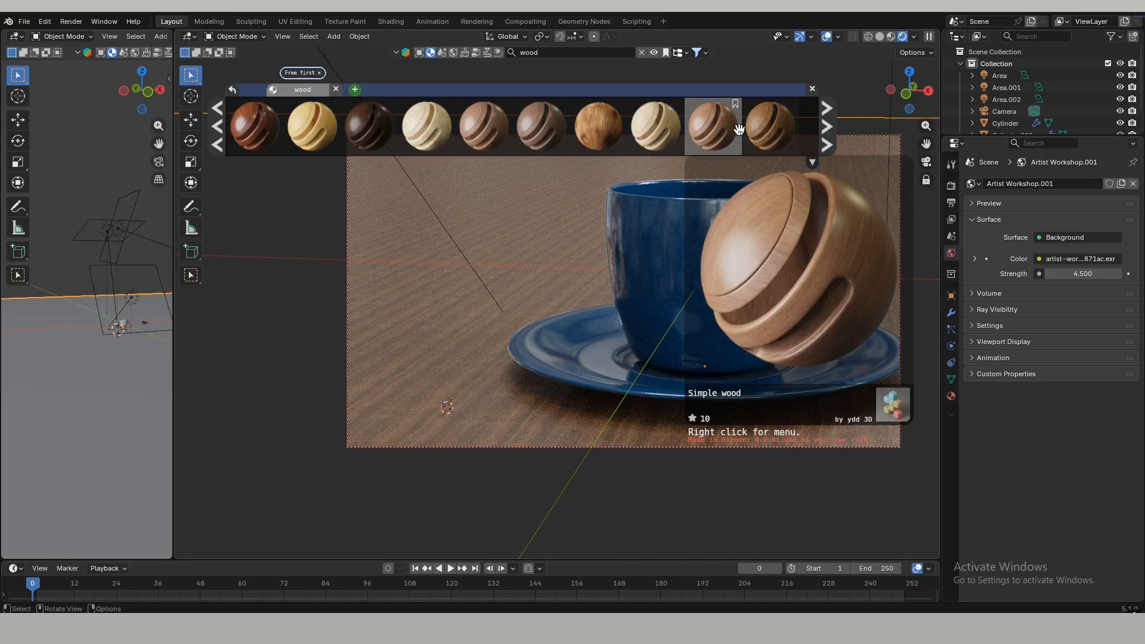
pyautogui.scroll(-4, 739, 129)
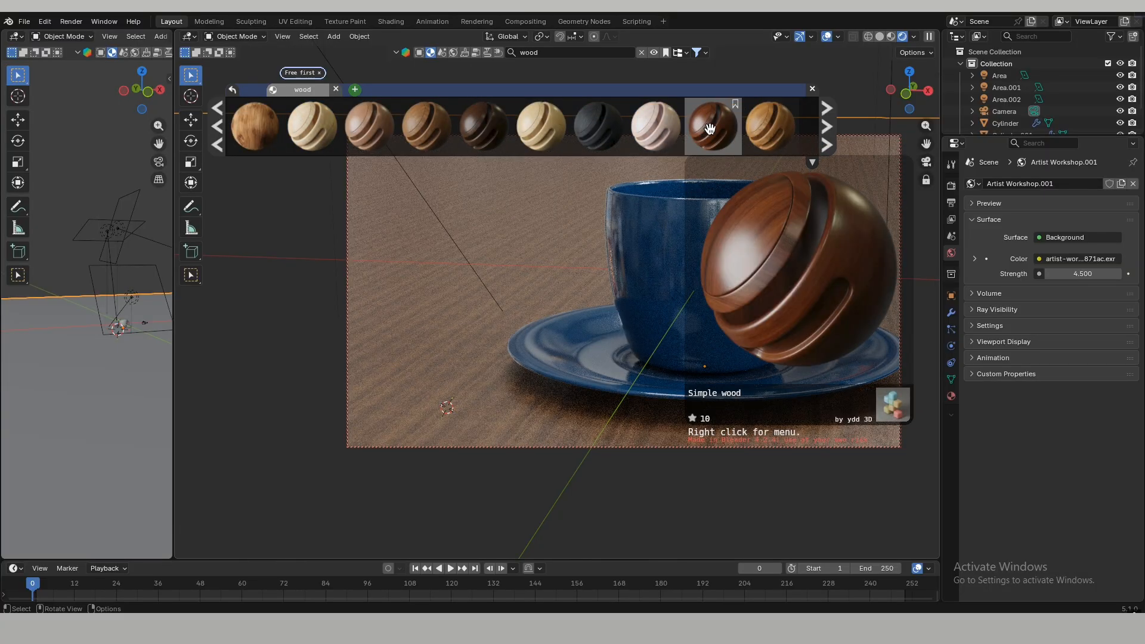
pyautogui.click(718, 138)
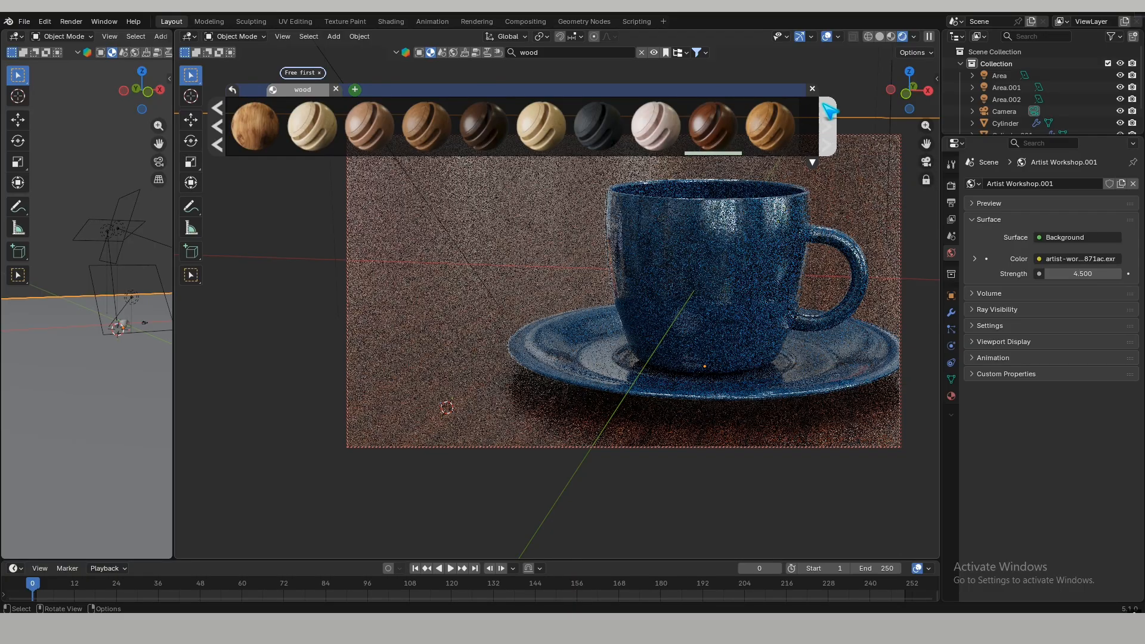
pyautogui.click(812, 91)
# - Unwrap the ground plane with Smart UV Project, keeping the 66° angle limit and Scaled margin method
pyautogui.press('Tab')
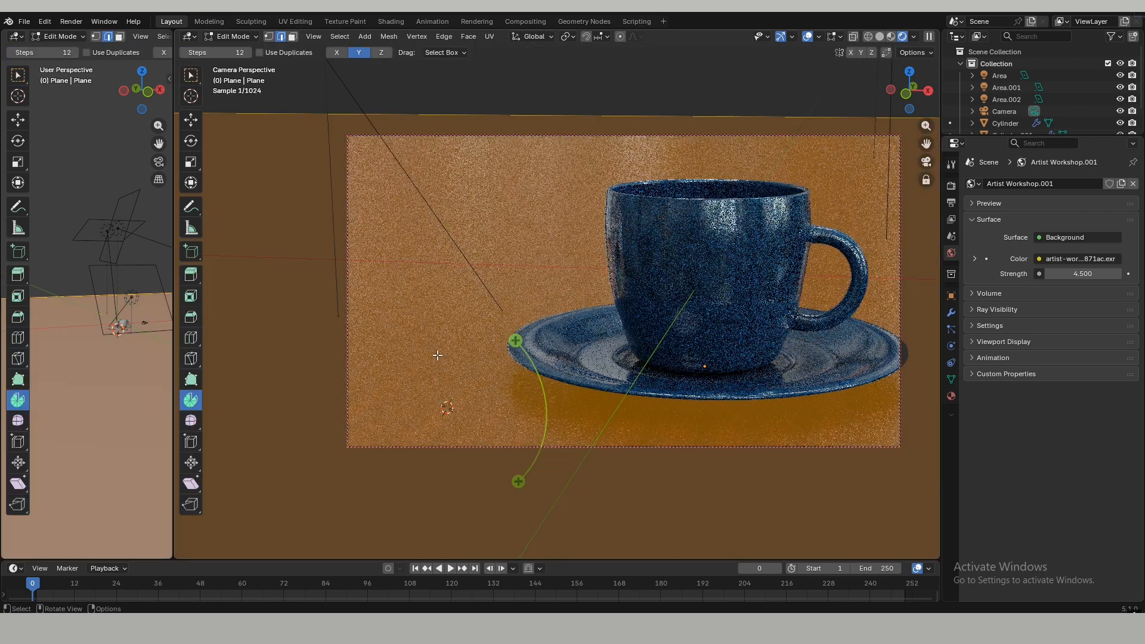
pyautogui.rightClick(441, 361)
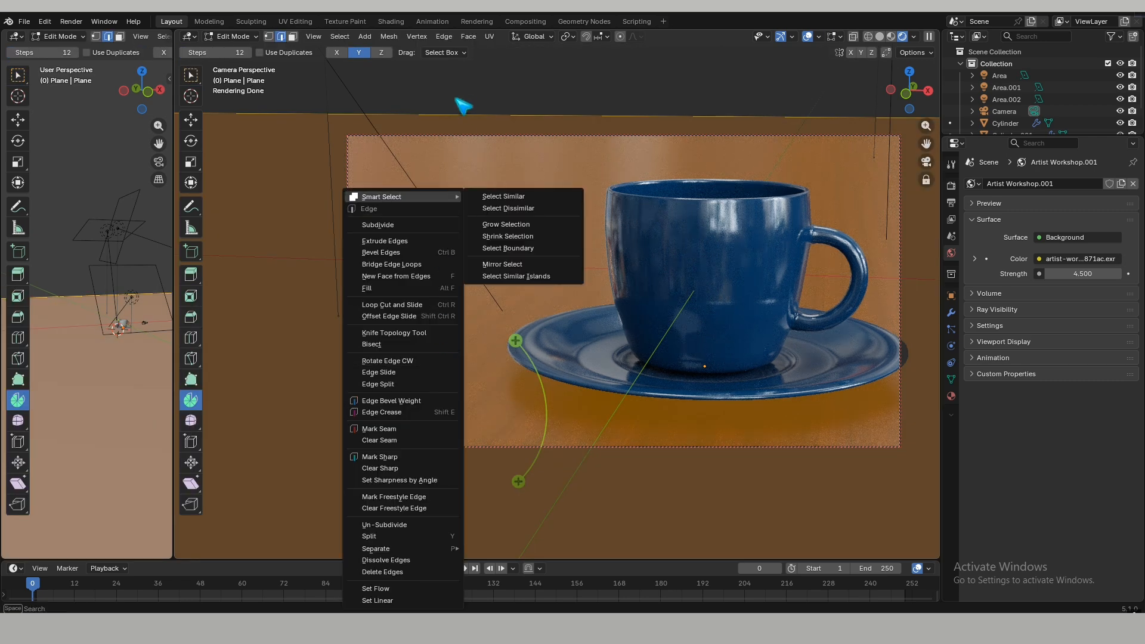
pyautogui.click(489, 36)
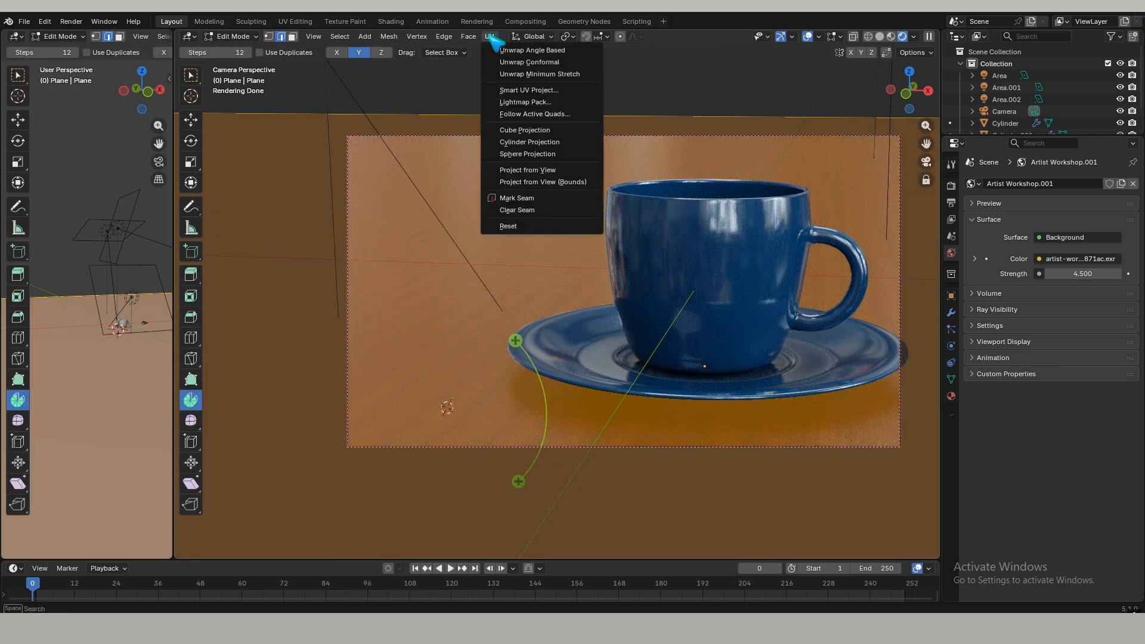
pyautogui.click(540, 97)
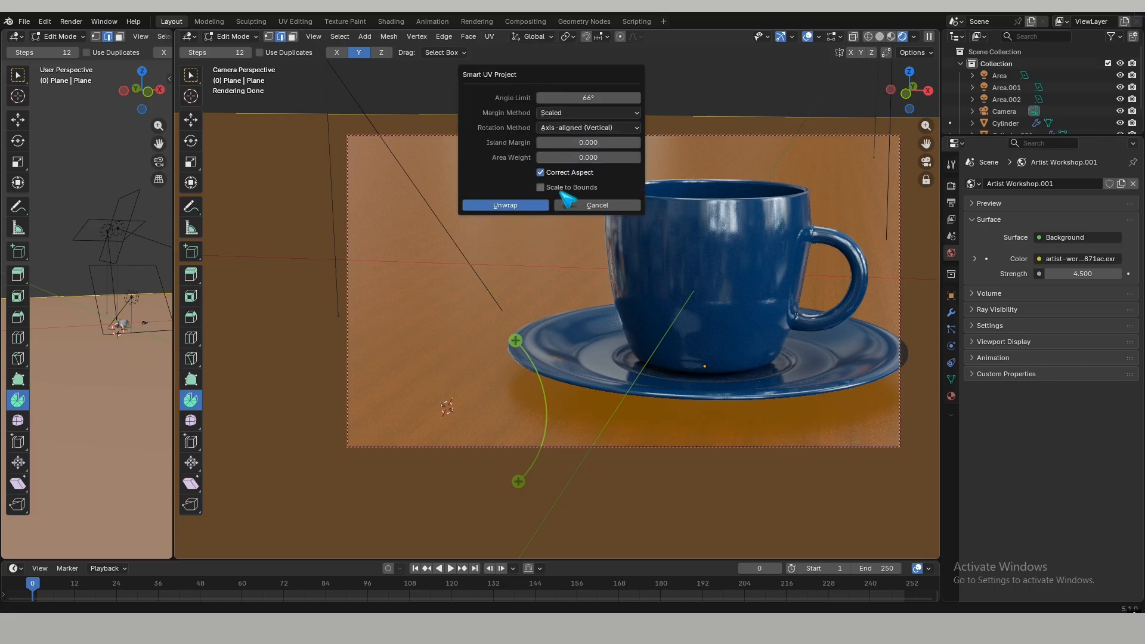
pyautogui.click(505, 205)
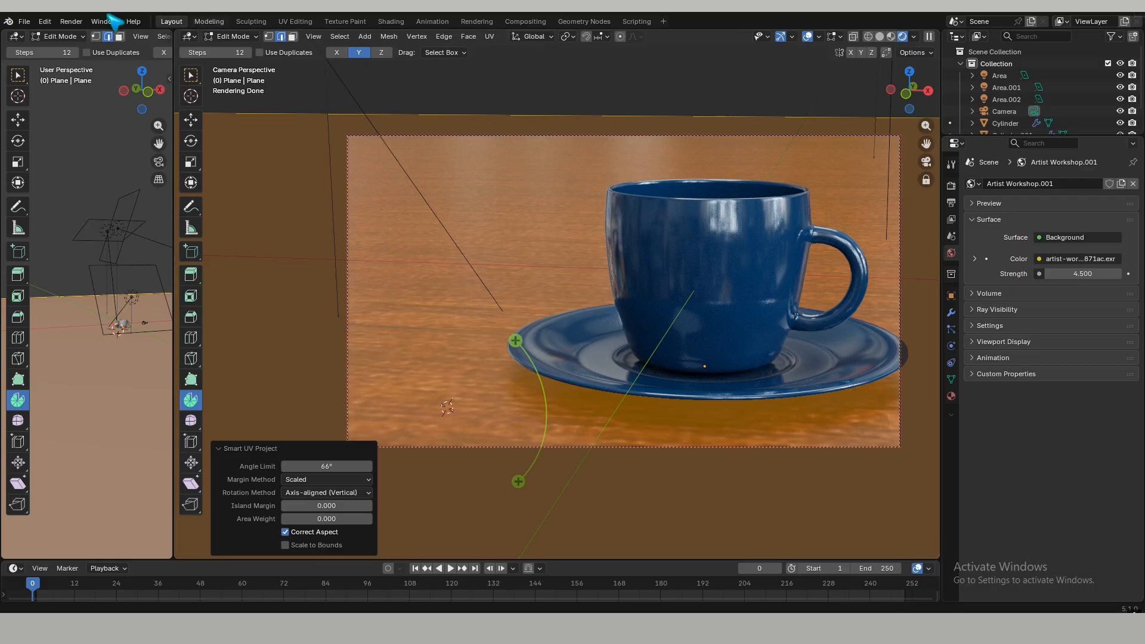
# - Show the ground plane's UVs in a UV Editor and scale them up twice, first by about 1.95, finishing in Object Mode
pyautogui.click(15, 37)
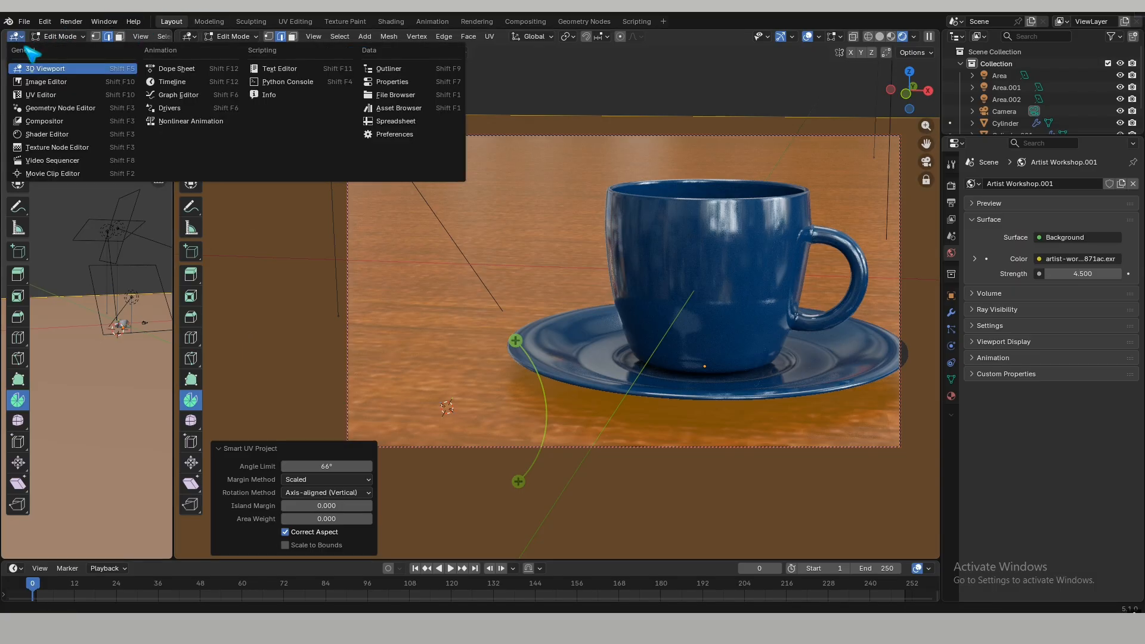
pyautogui.click(36, 99)
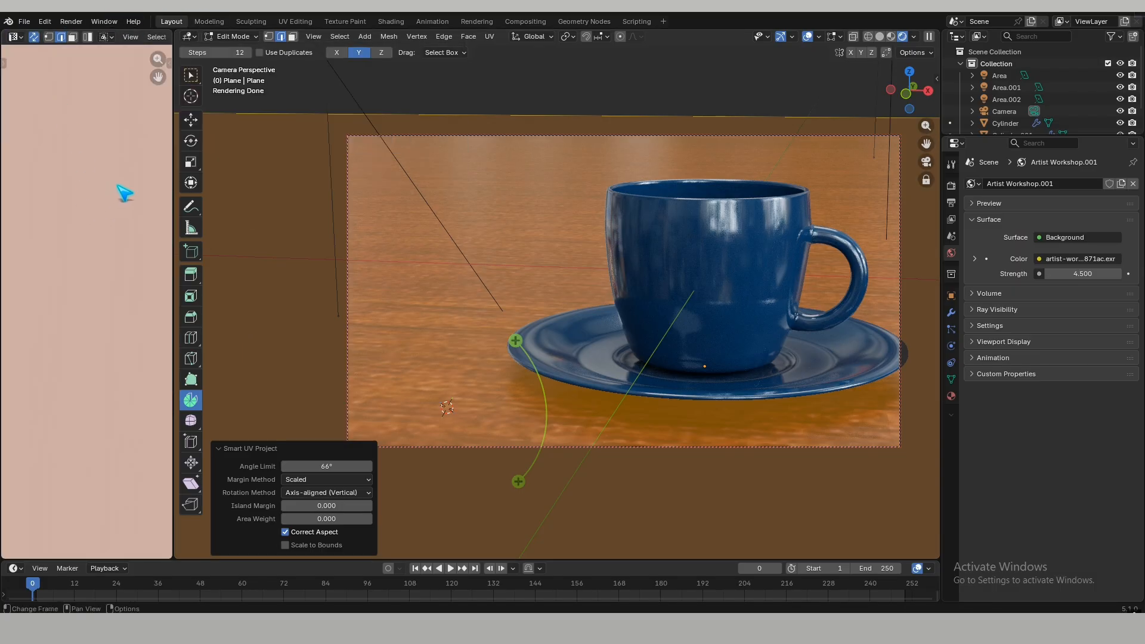
pyautogui.press('s')
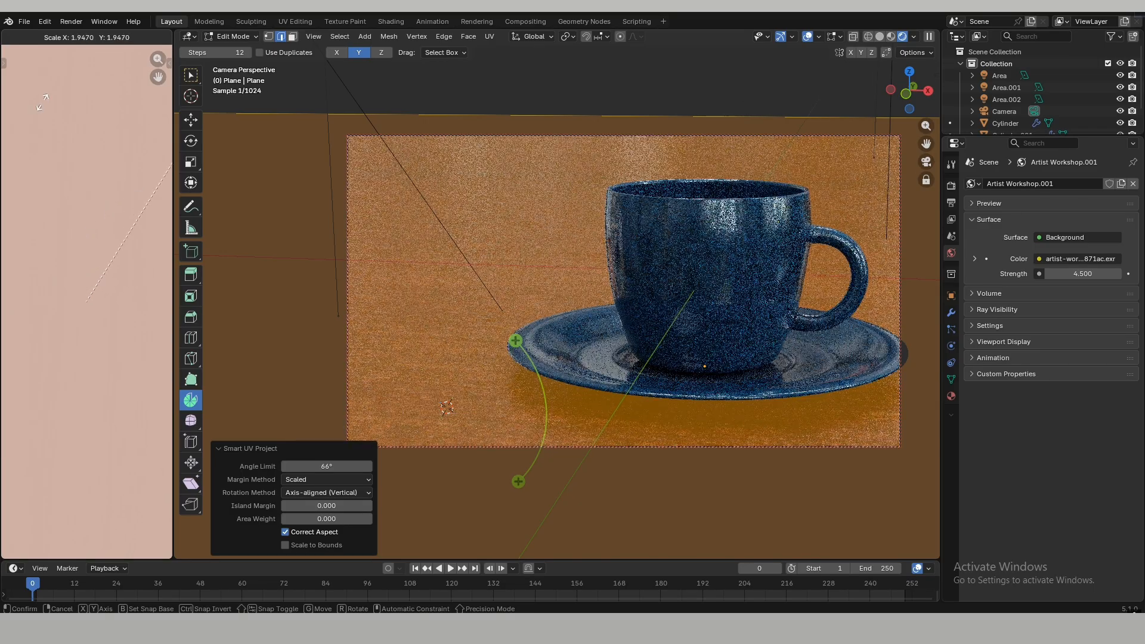
pyautogui.click(43, 101)
pyautogui.press('s')
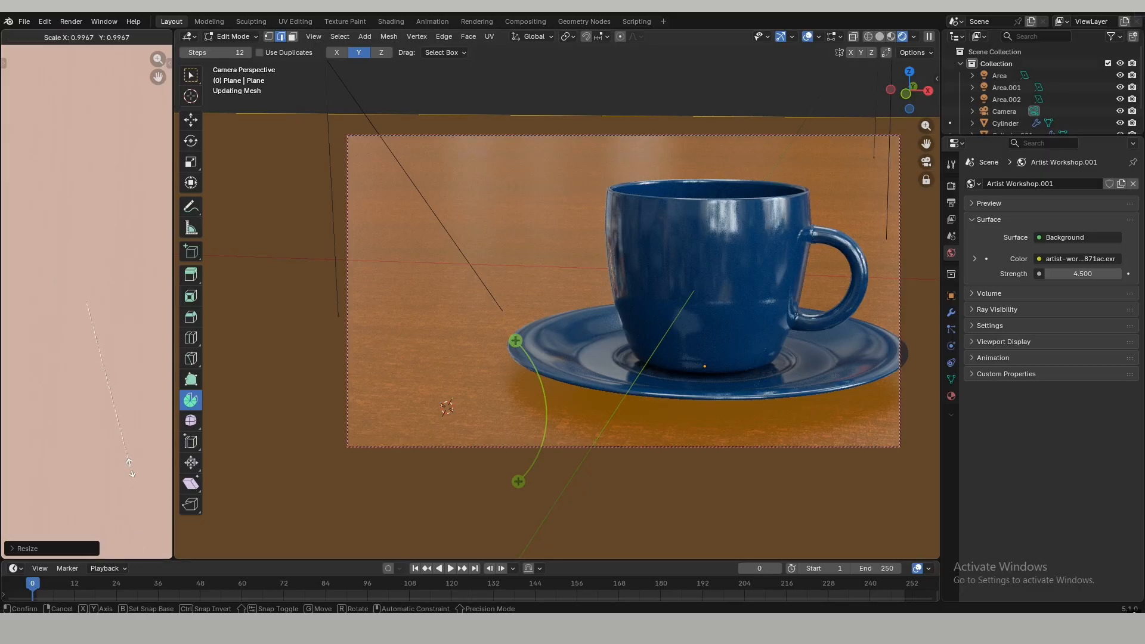
pyautogui.click(134, 525)
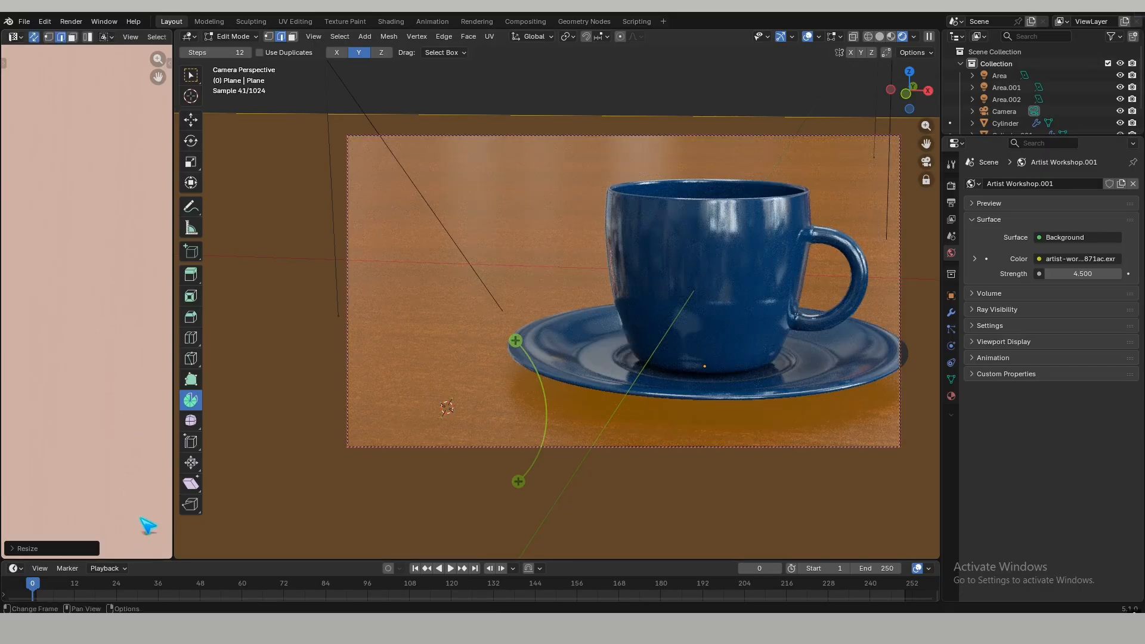
pyautogui.press('Tab')
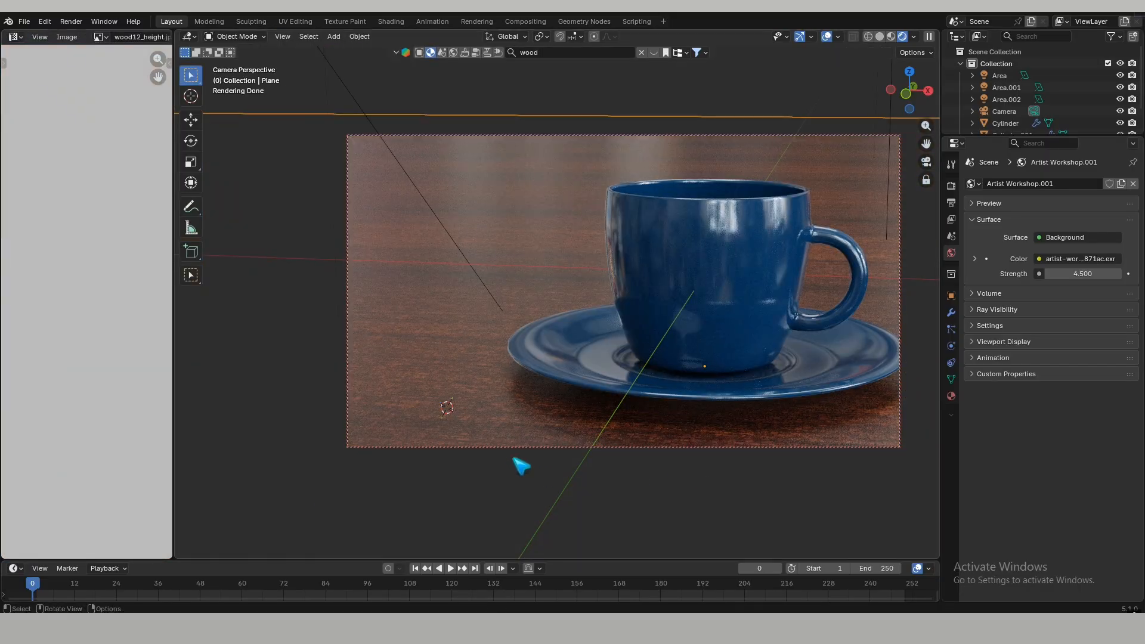
# - Apply Shade Smooth to the mug
pyautogui.click(757, 258)
pyautogui.rightClick(757, 257)
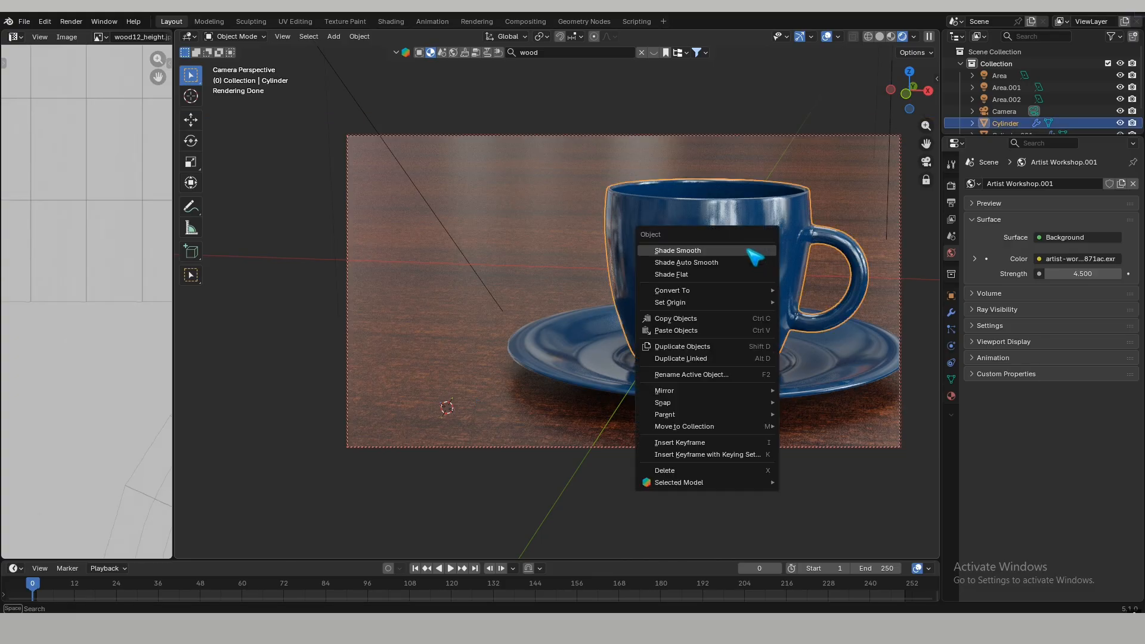
pyautogui.click(749, 251)
# - Set the Metallic value of the ground plane's Simple wood material to 0.946
pyautogui.click(458, 343)
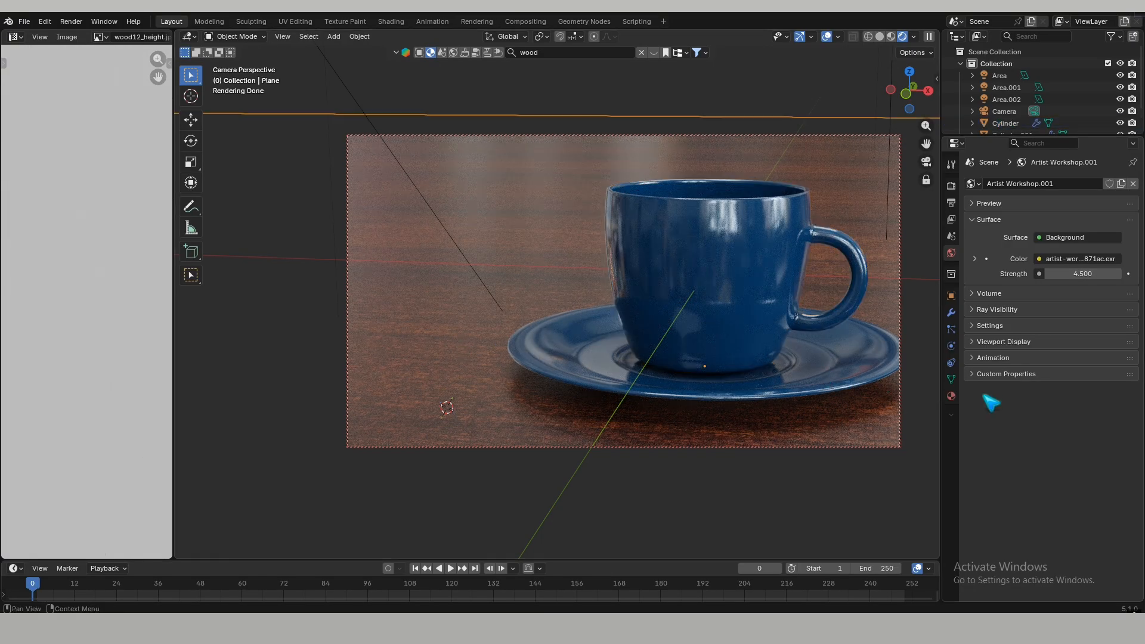
pyautogui.click(952, 396)
pyautogui.moveTo(1056, 330); pyautogui.dragTo(1117, 327)
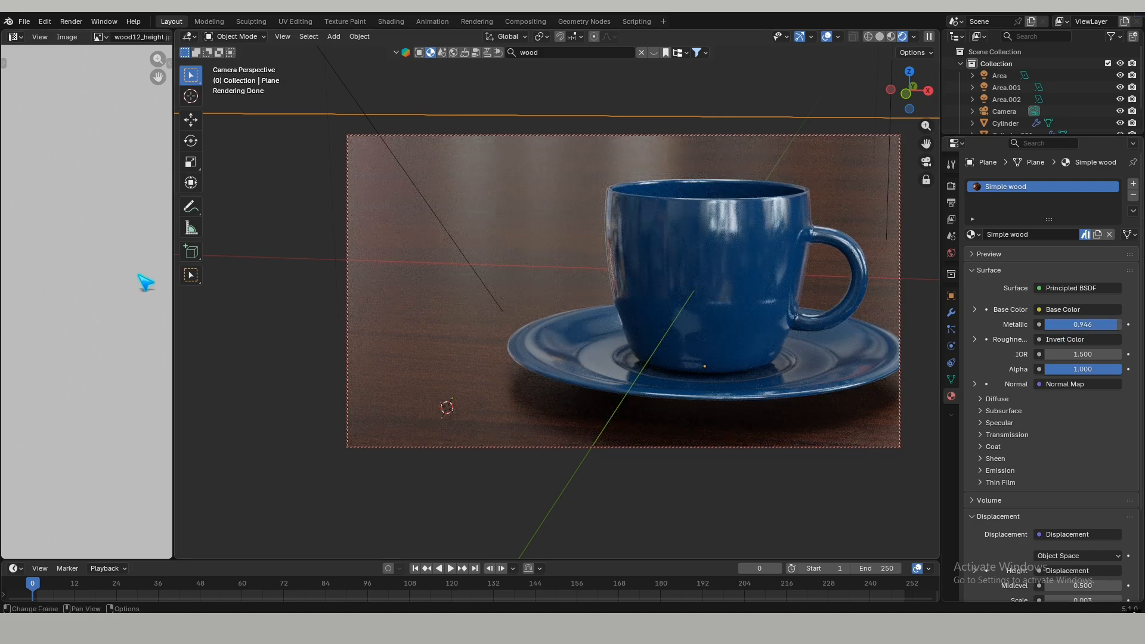
# - Widen the image editor area beside the camera view and turn it back into a 3D Viewport
pyautogui.moveTo(173, 300); pyautogui.dragTo(530, 308)
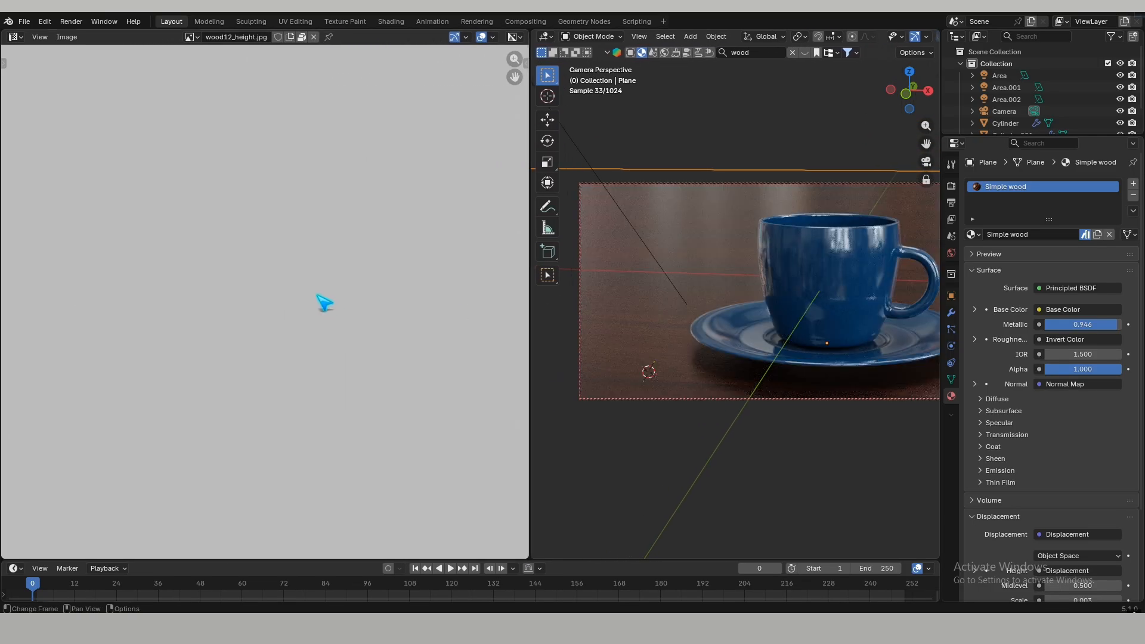
pyautogui.press('Home')
pyautogui.click(15, 37)
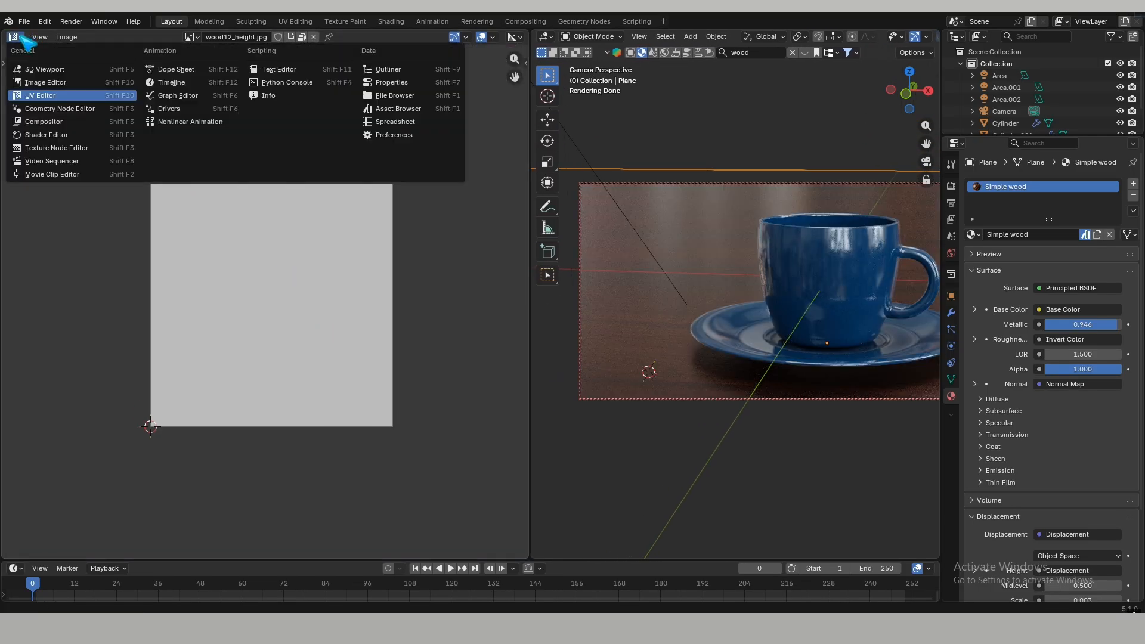
pyautogui.click(39, 69)
# - Move the area light named Area about 1.06 m along X, -0.64 m along Y and 0.1 m up
pyautogui.moveTo(396, 396); pyautogui.dragTo(360, 338, button='middle')
pyautogui.click(360, 338)
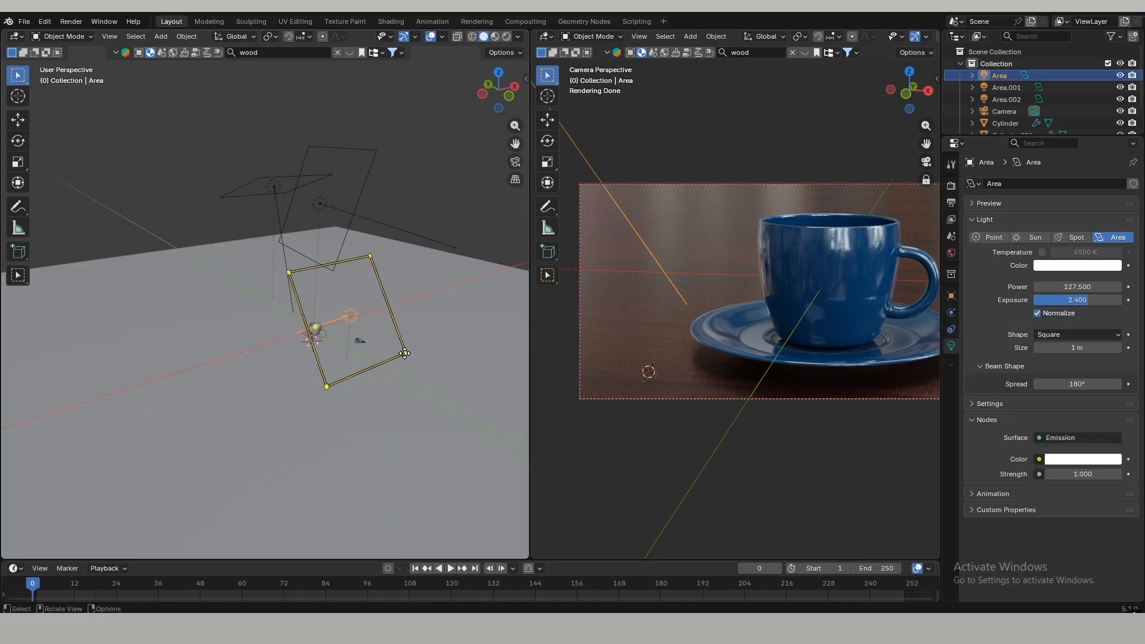
pyautogui.press('g')
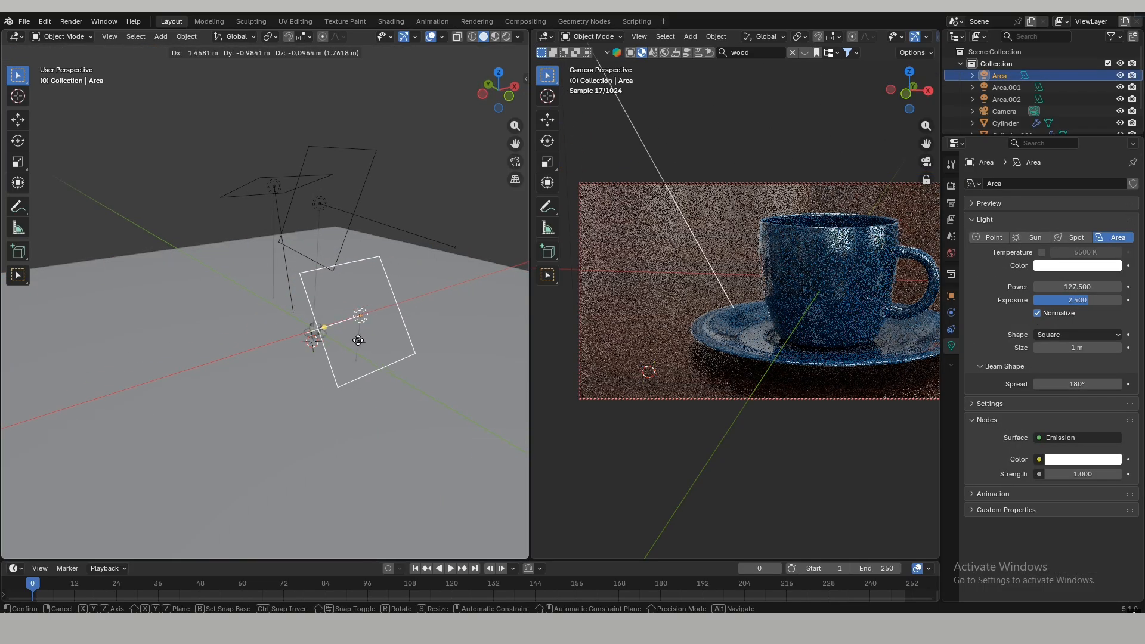
pyautogui.click(358, 334)
# - Rotate the light Area.001 about 20.6° in the right orthographic view and set its power to 224.1
pyautogui.moveTo(358, 334); pyautogui.dragTo(185, 352, button='middle')
pyautogui.moveTo(349, 348); pyautogui.dragTo(342, 327, button='middle')
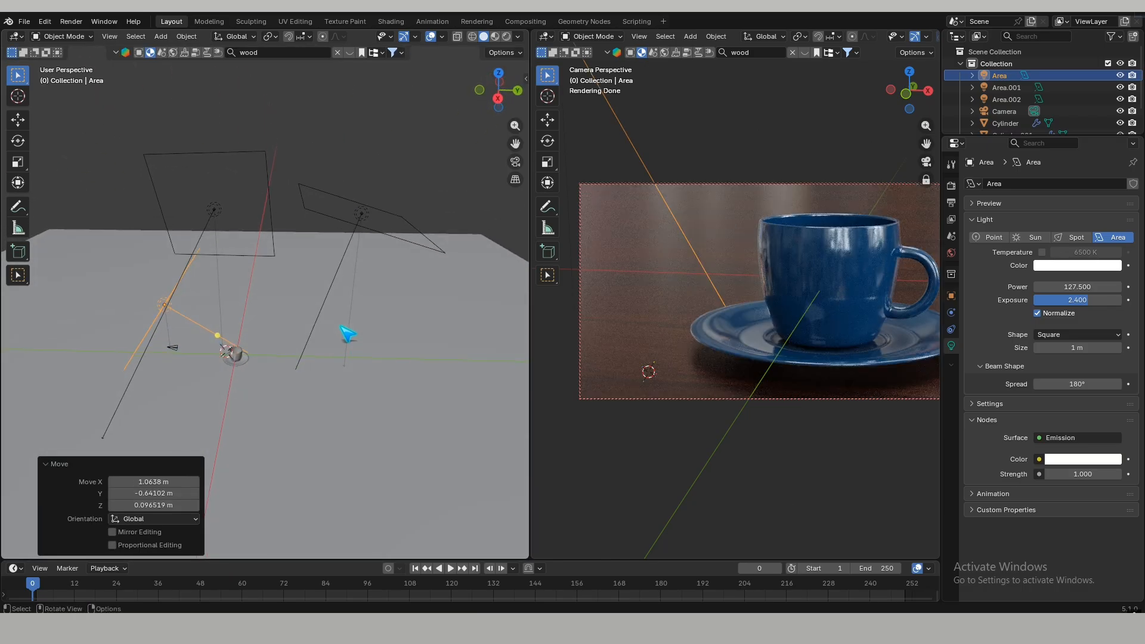
pyautogui.click(358, 218)
pyautogui.press('KP_3')
pyautogui.press('r')
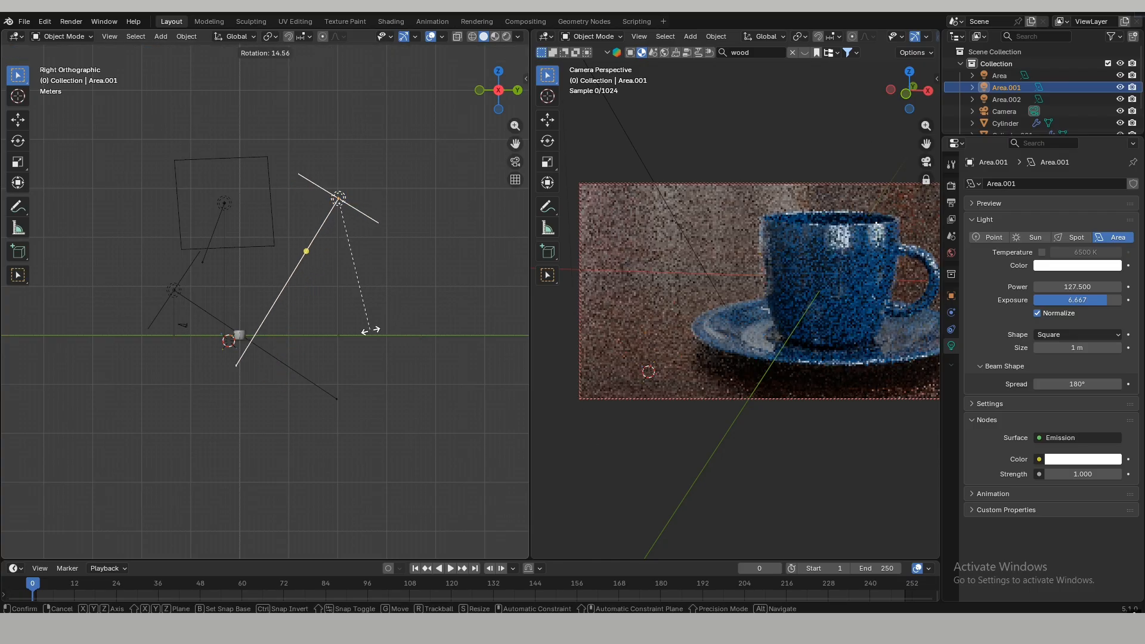
pyautogui.click(358, 330)
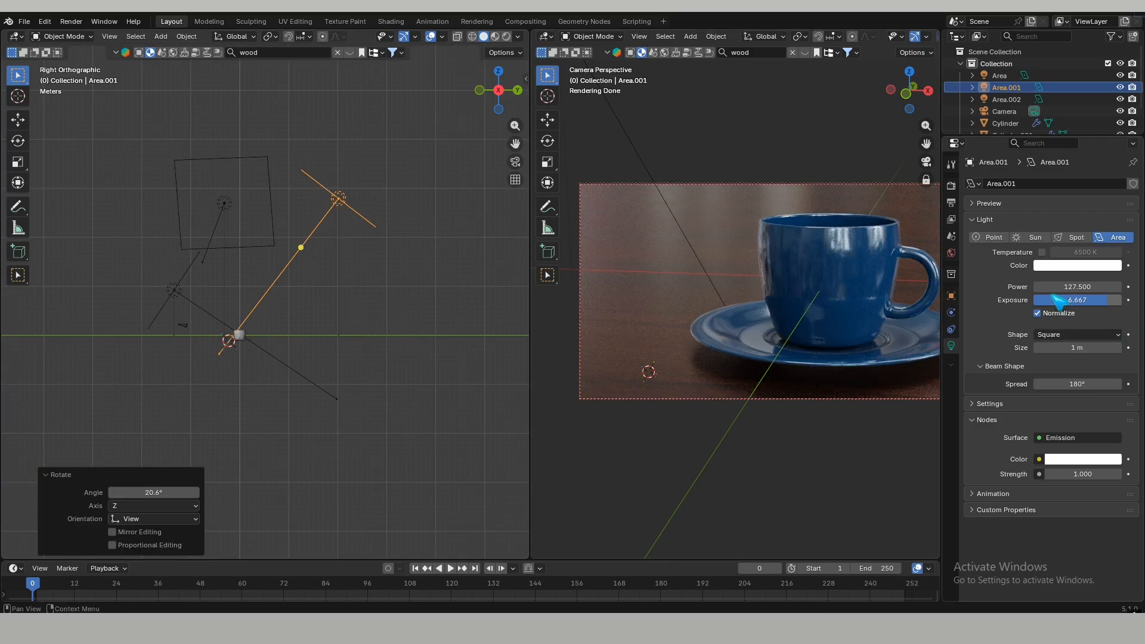
pyautogui.moveTo(1062, 287); pyautogui.dragTo(1092, 287)
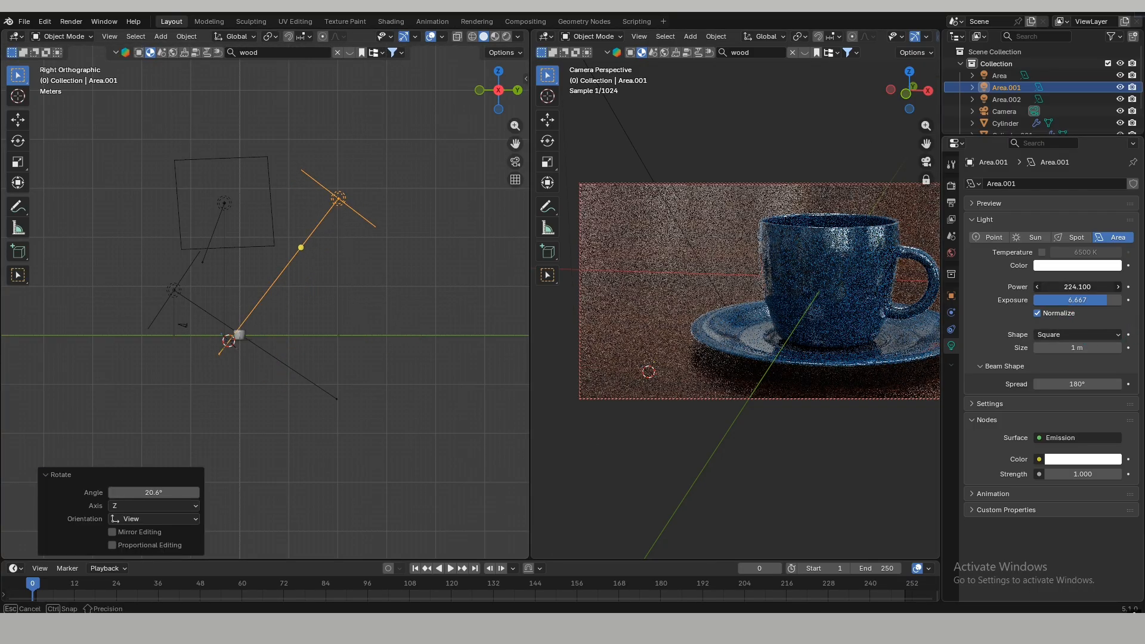
# - Move the light Area.001 closer to the mug, about -7.9 m along Y and 7.2 m down in total
pyautogui.press('g')
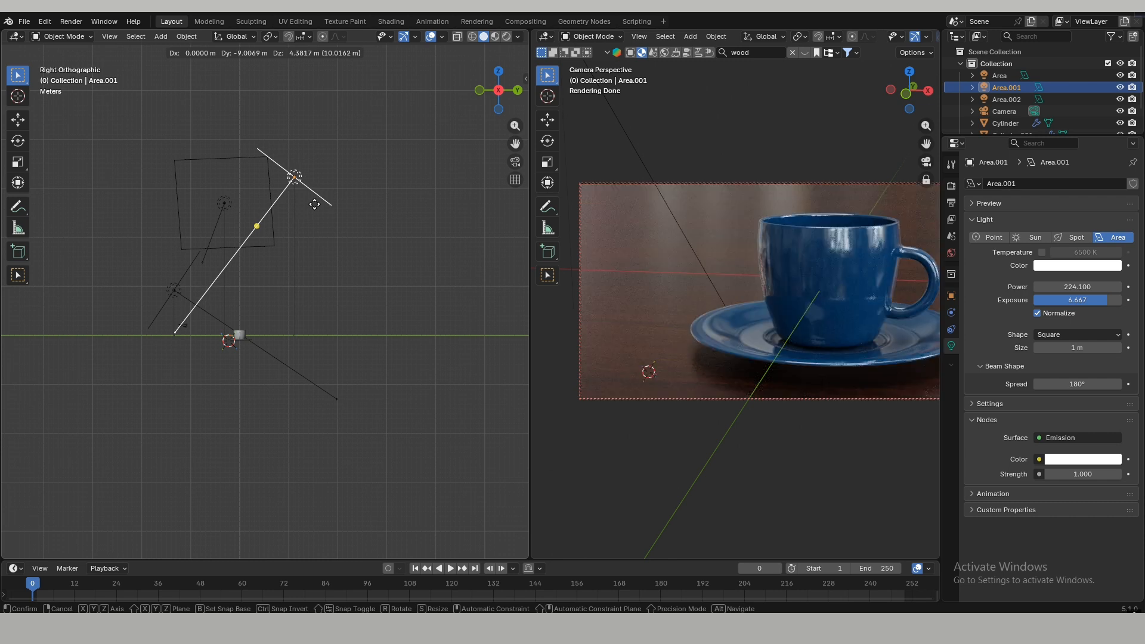
pyautogui.click(328, 242)
pyautogui.press('g')
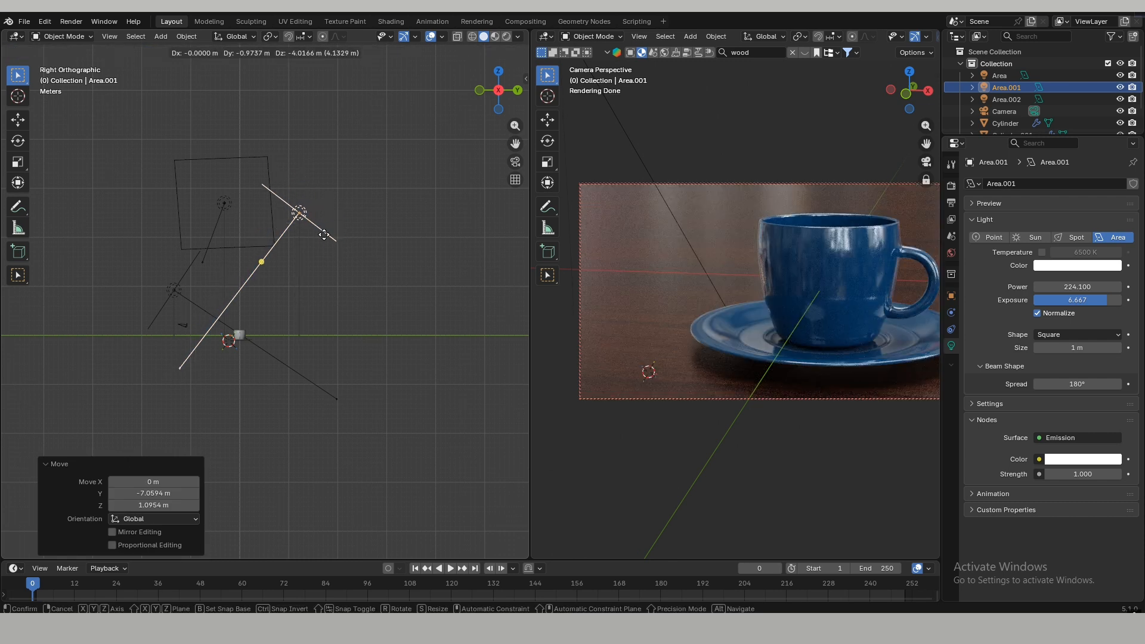
pyautogui.click(325, 255)
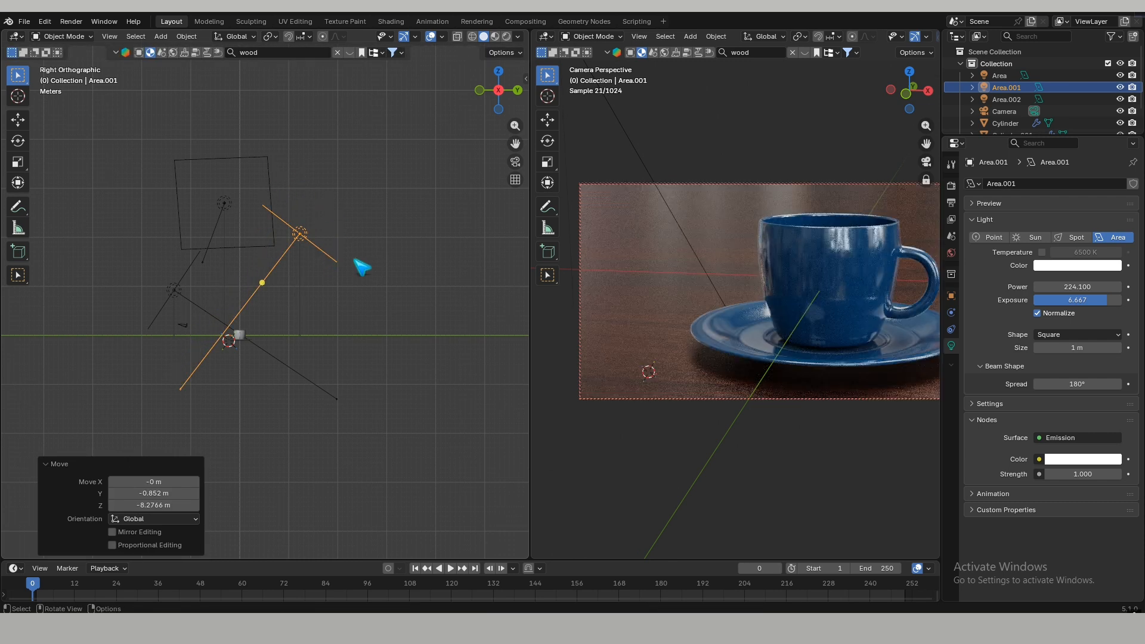
# - Scale the ground plane down to roughly a tenth of its size and apply its location, rotation and scale
pyautogui.click(656, 292)
pyautogui.press('s')
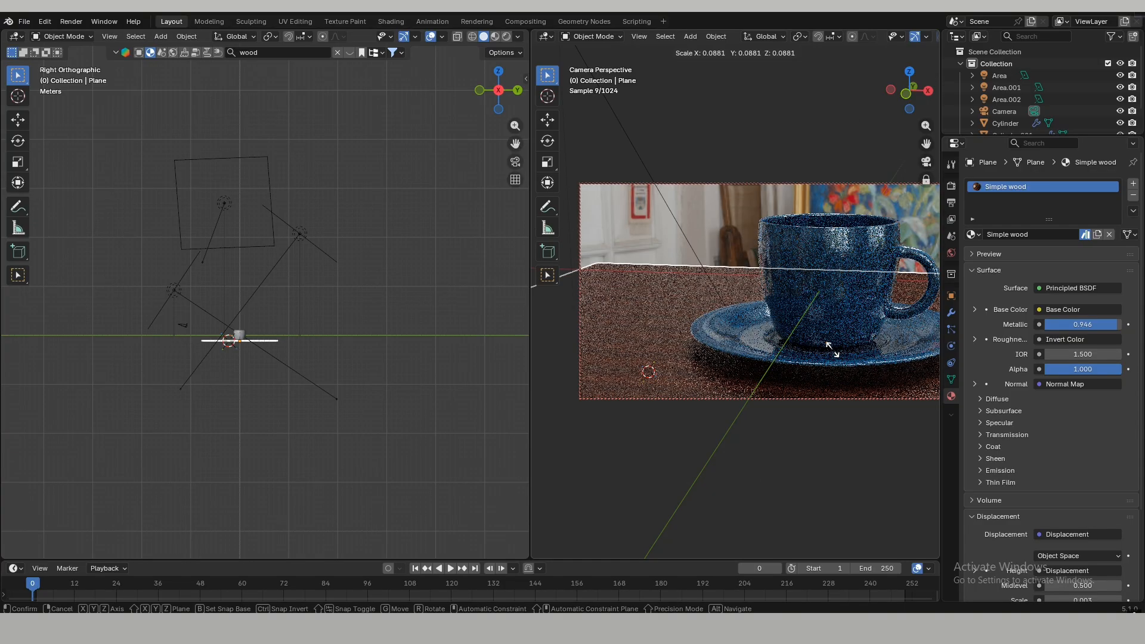
pyautogui.click(833, 349)
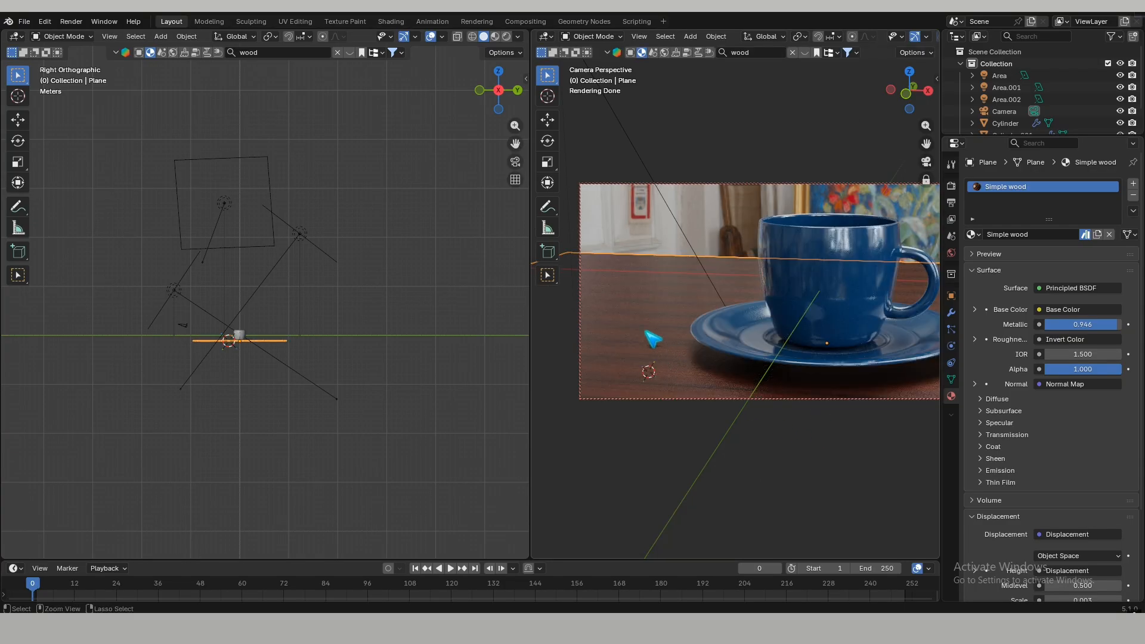
pyautogui.hotkey('ctrl', 'a')
pyautogui.click(637, 369)
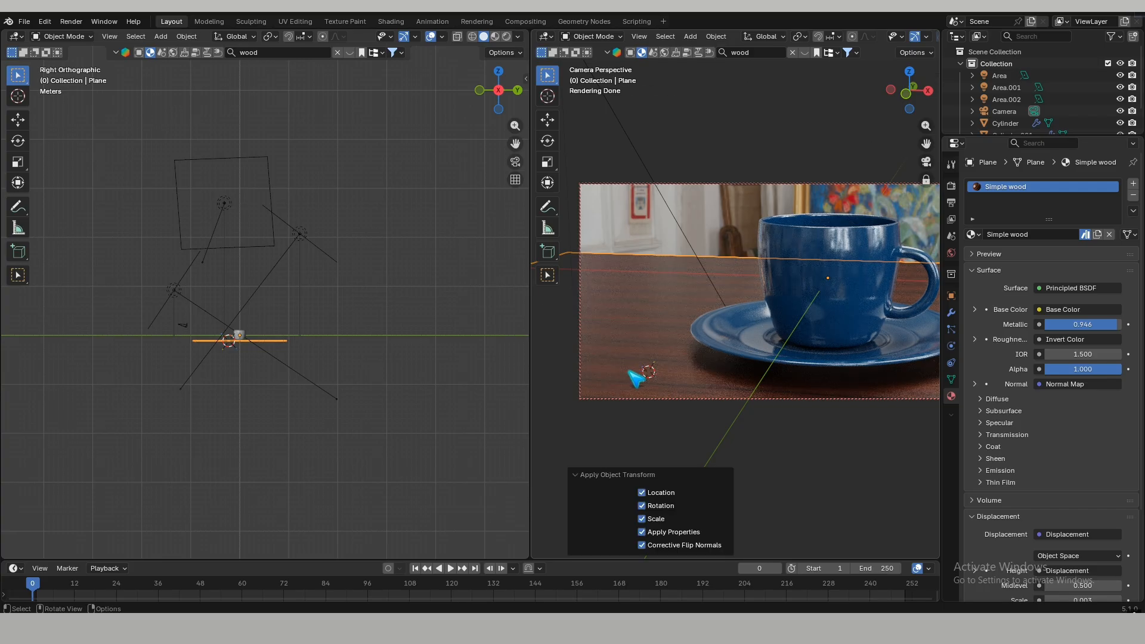
# - Rotate the tabletop plane's UVs a few degrees in the UV editor and scale them to about 1.6 times the image size
pyautogui.click(16, 36)
pyautogui.click(48, 100)
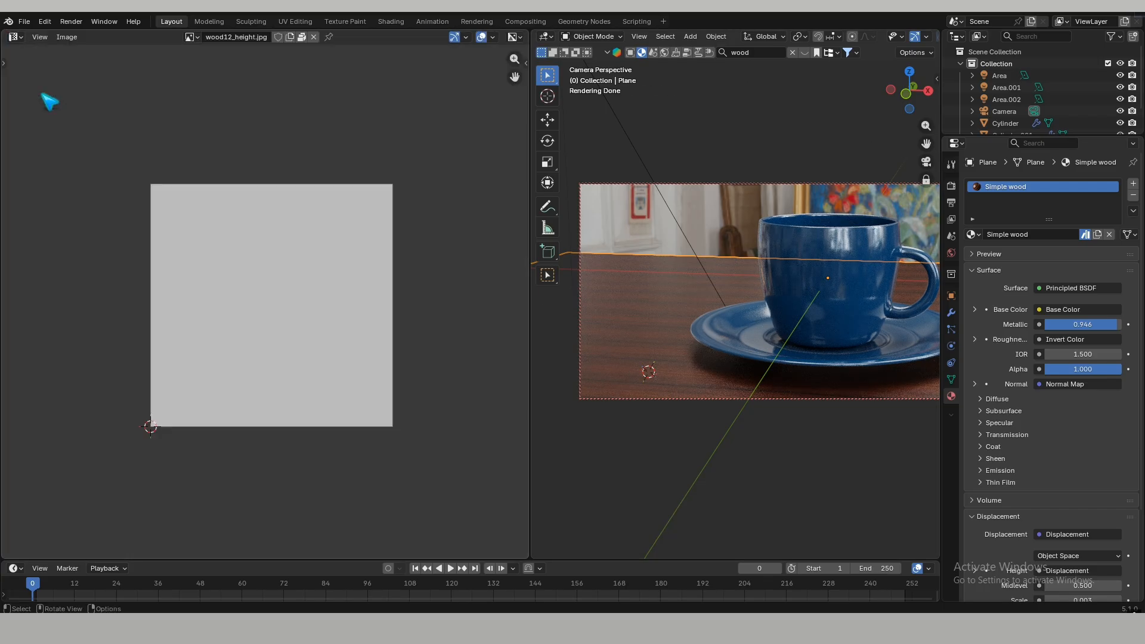
pyautogui.press('Tab')
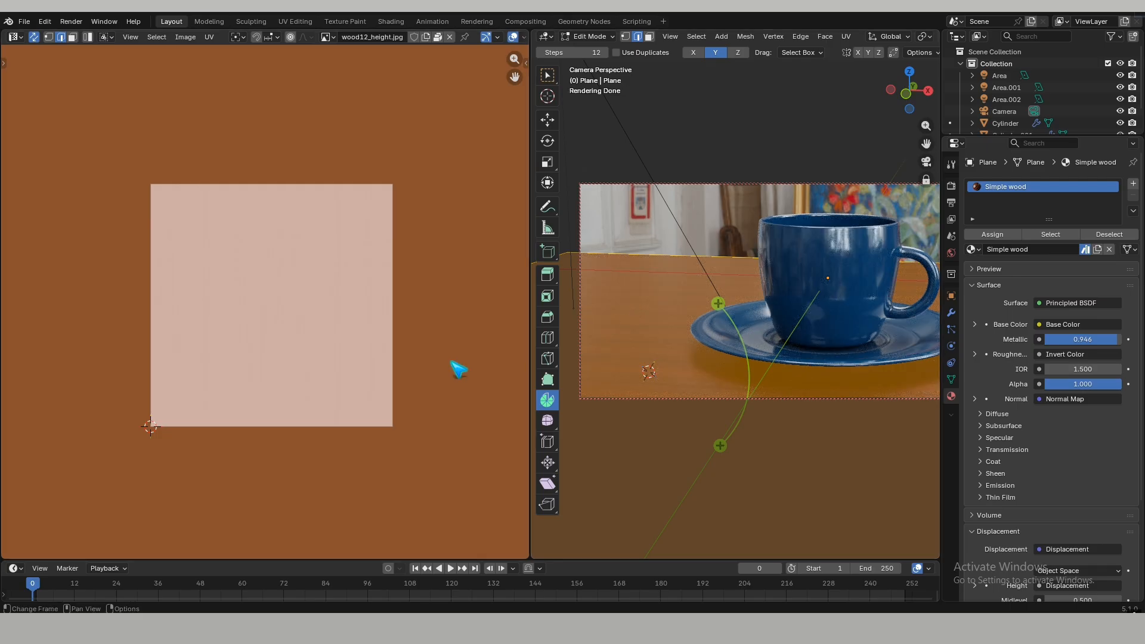
pyautogui.press('s')
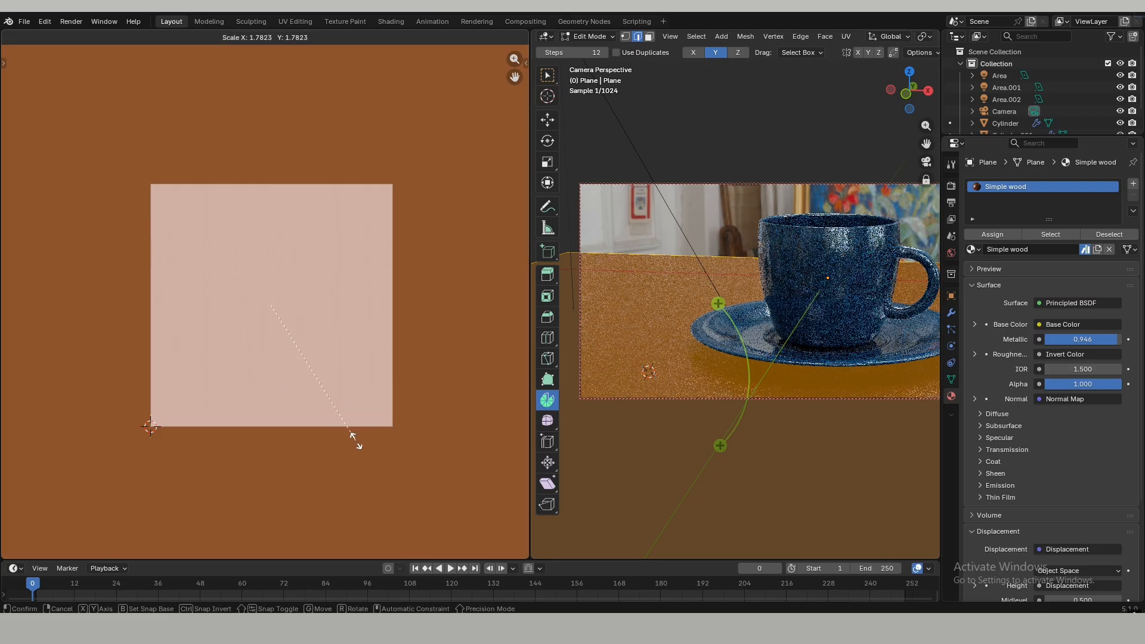
pyautogui.click(396, 396)
pyautogui.press('r')
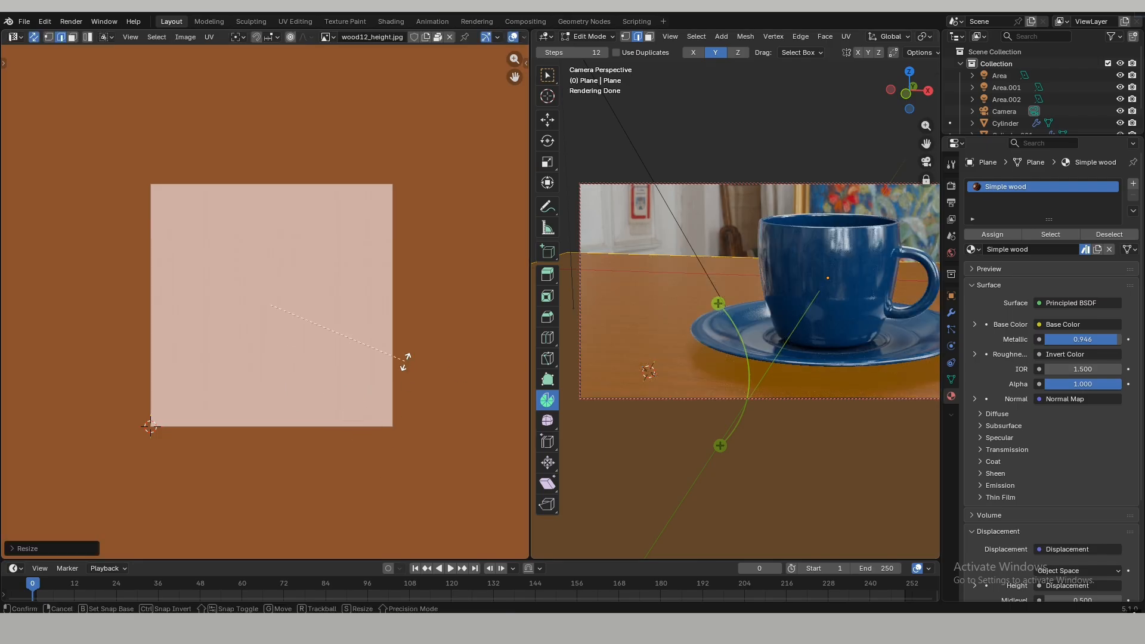
pyautogui.click(308, 396)
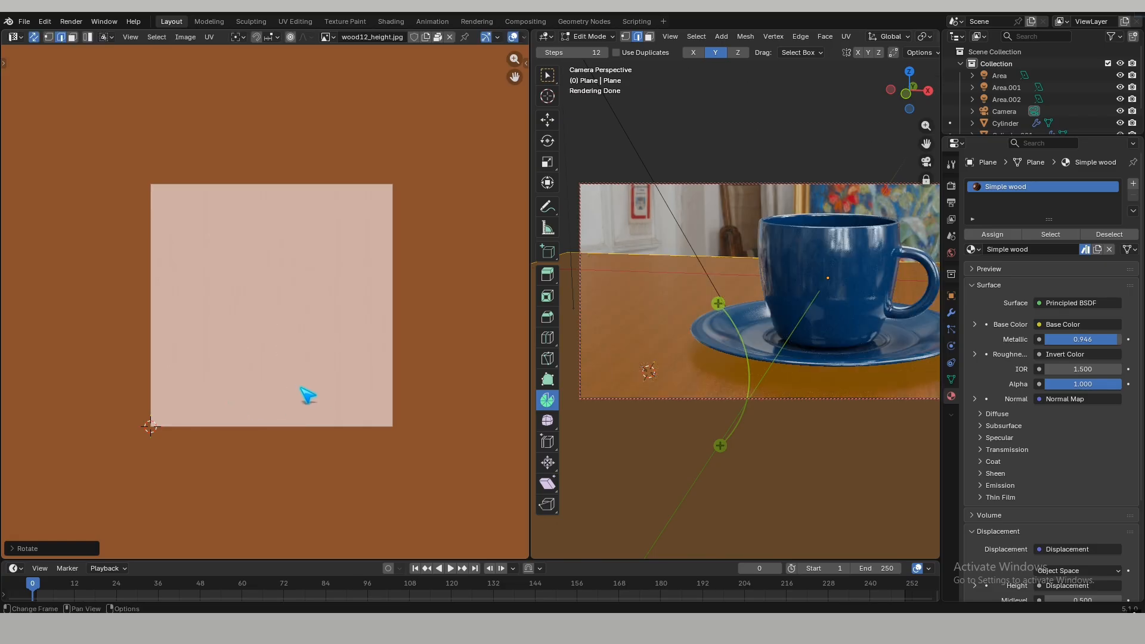
pyautogui.press('s')
pyautogui.click(279, 334)
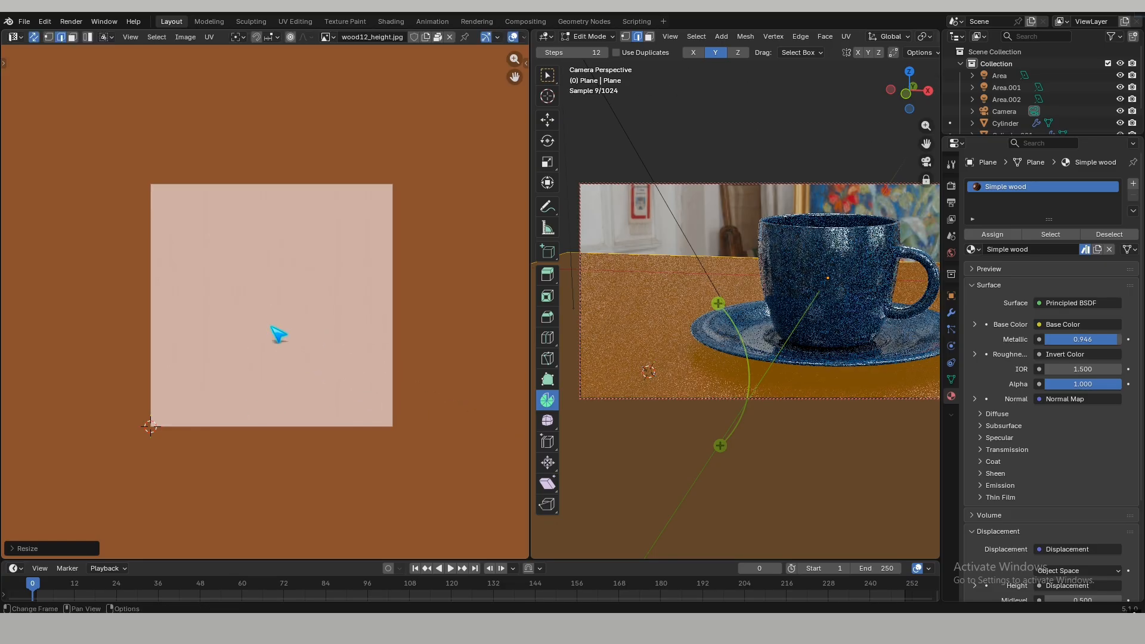
pyautogui.press('s')
pyautogui.click(285, 352)
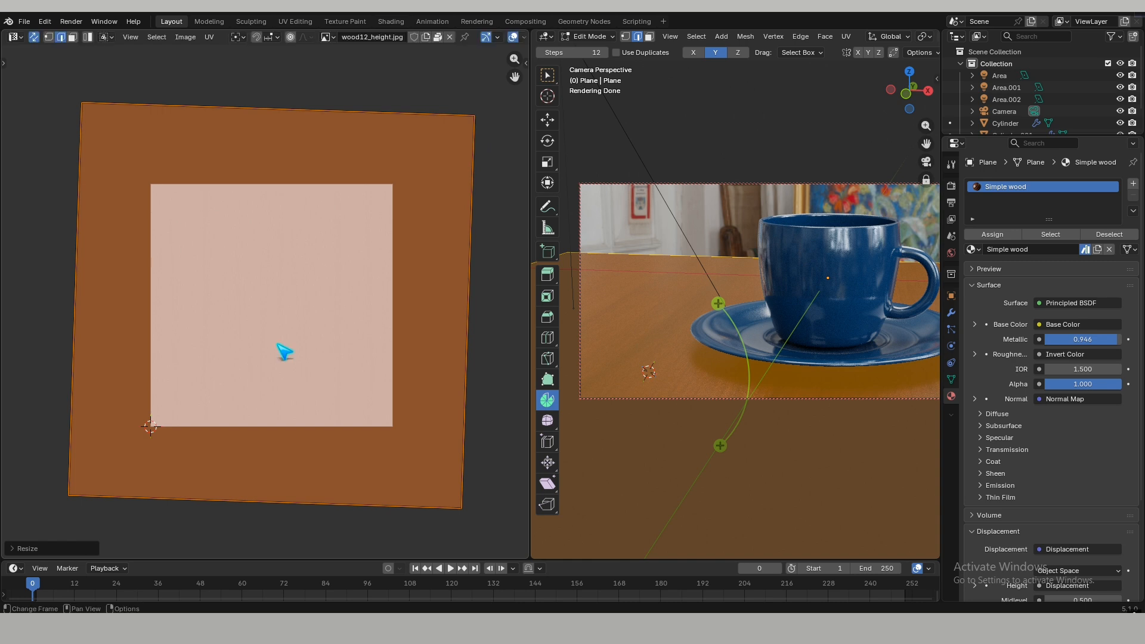
pyautogui.press('Tab')
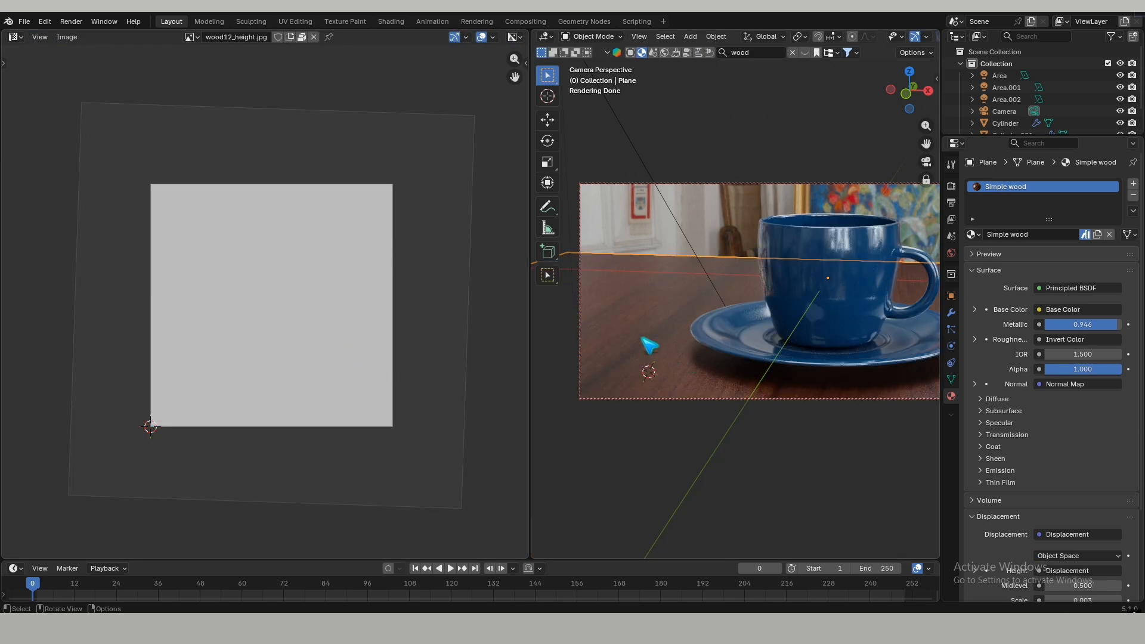
# - Enable depth of field on the camera, focus it on the mug and set the F-Stop to 0.2
pyautogui.click(874, 306)
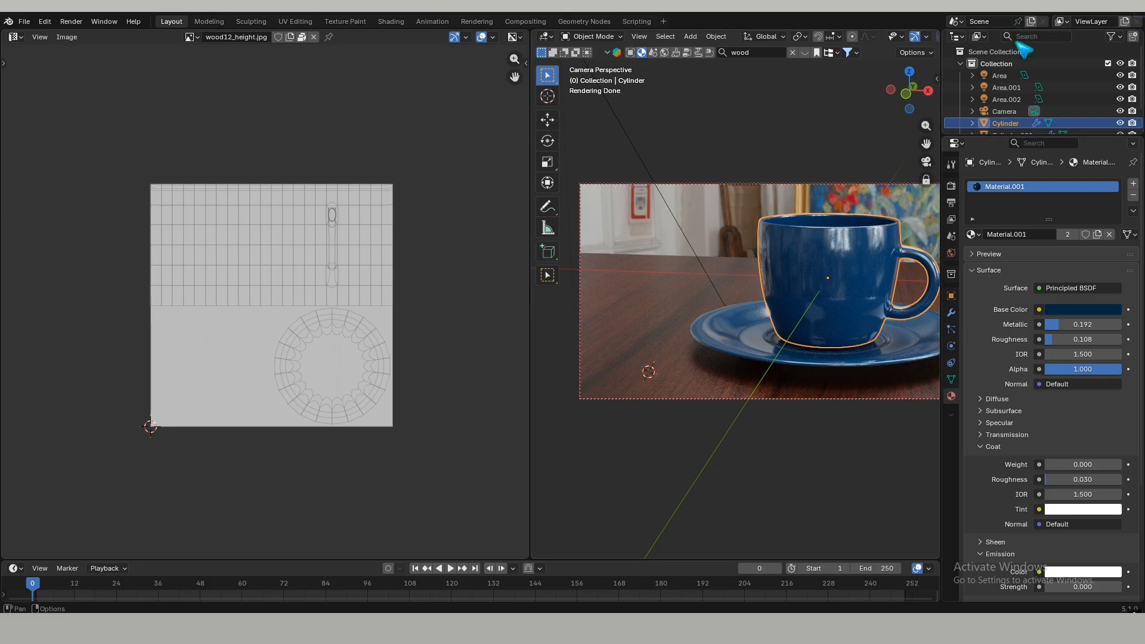
pyautogui.scroll(-2, 1008, 108)
pyautogui.click(1005, 88)
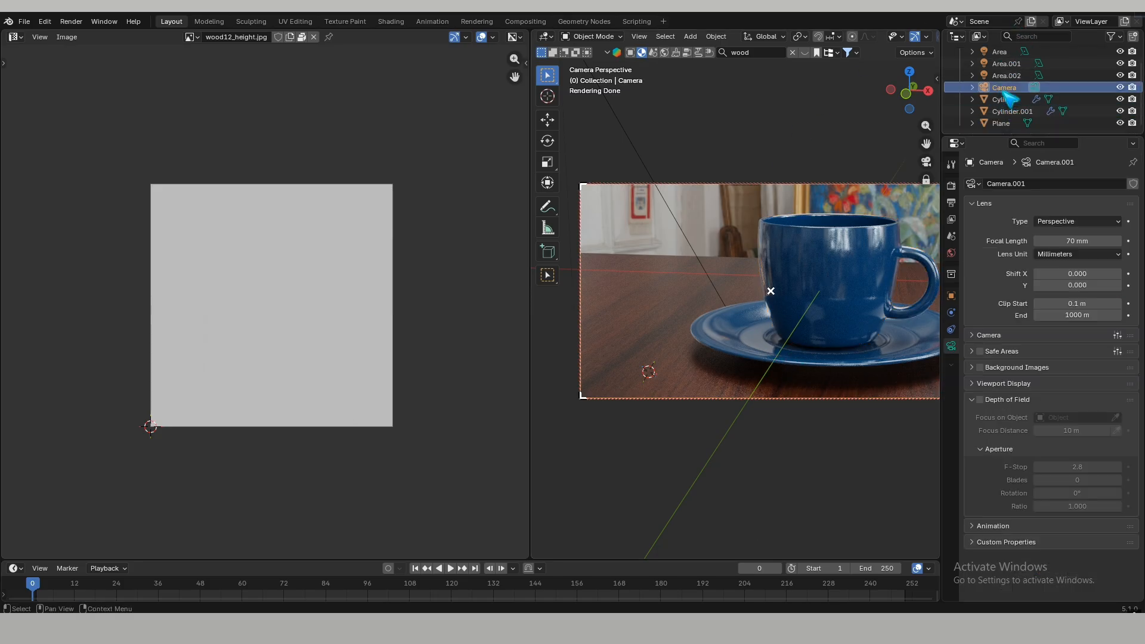
pyautogui.click(981, 399)
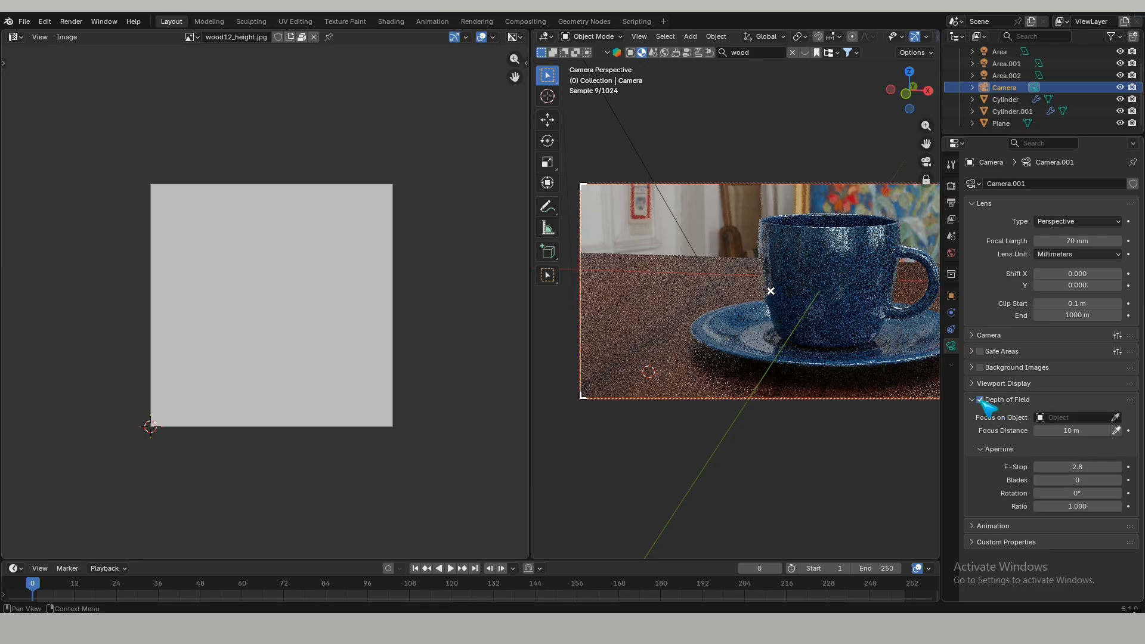
pyautogui.click(1116, 418)
pyautogui.click(875, 308)
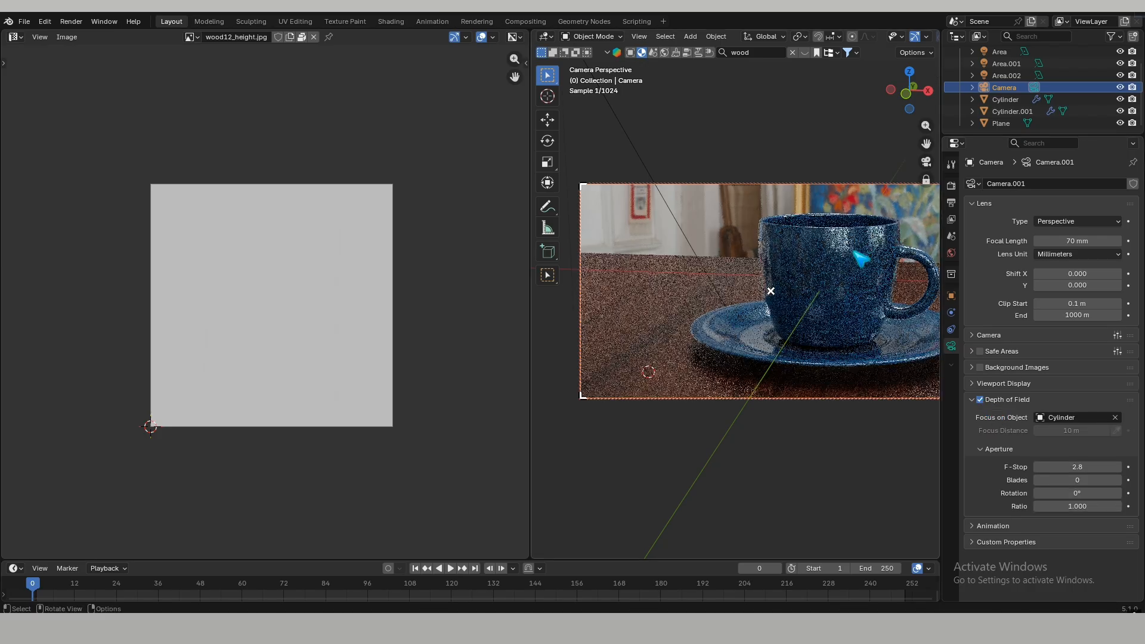
pyautogui.moveTo(1068, 467)
pyautogui.mouseDown()
pyautogui.moveTo(1081, 467)
pyautogui.moveTo(1023, 467)
pyautogui.moveTo(1062, 467)
pyautogui.mouseUp()
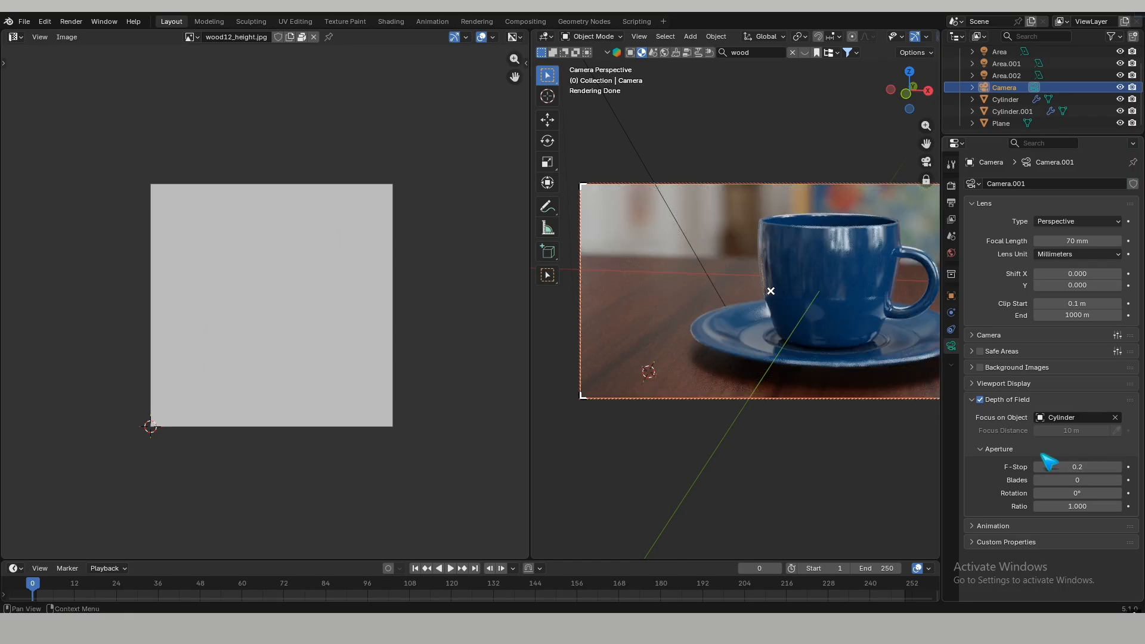
# - Enlarge the camera viewport and set the colour management view transform to AgX with the High Contrast look
pyautogui.moveTo(530, 341); pyautogui.dragTo(283, 341)
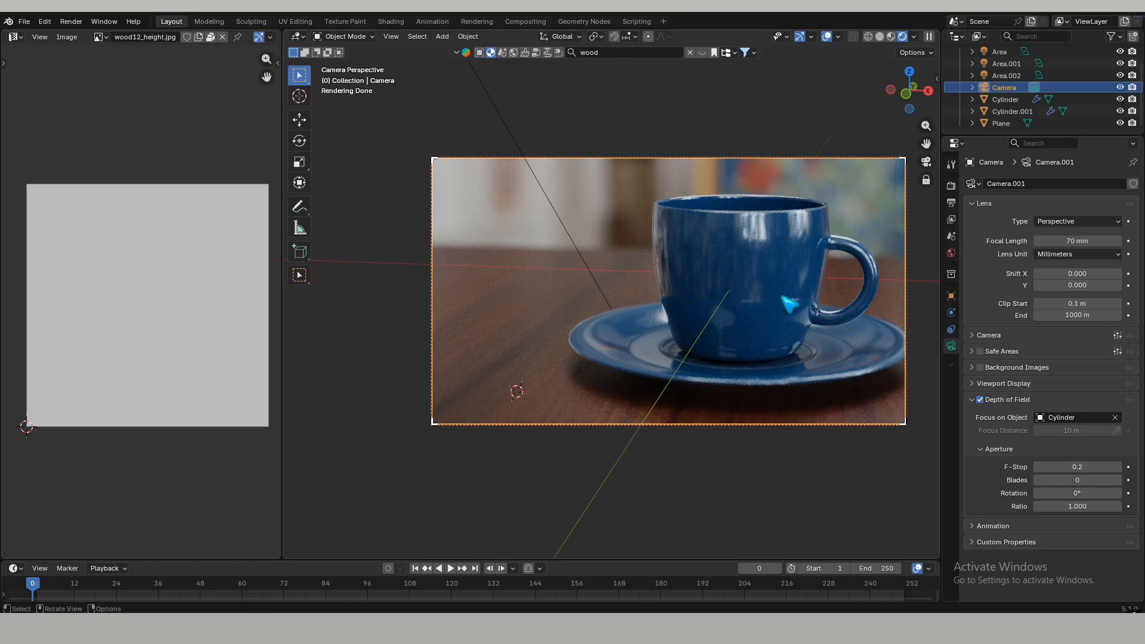
pyautogui.click(951, 186)
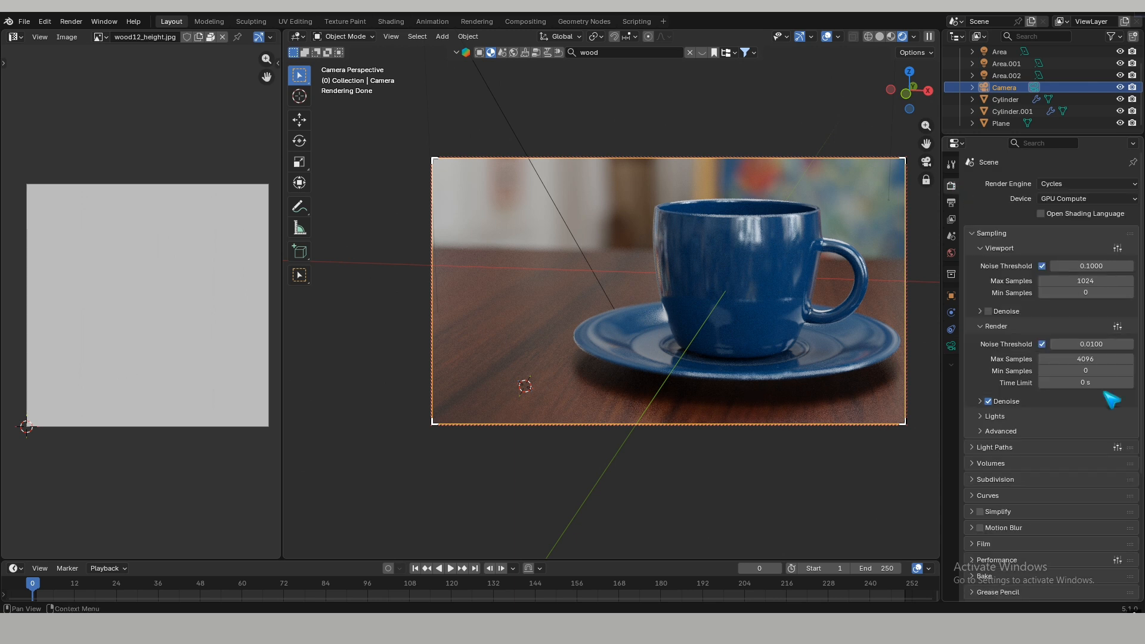
pyautogui.scroll(-7, 1112, 400)
pyautogui.click(1060, 491)
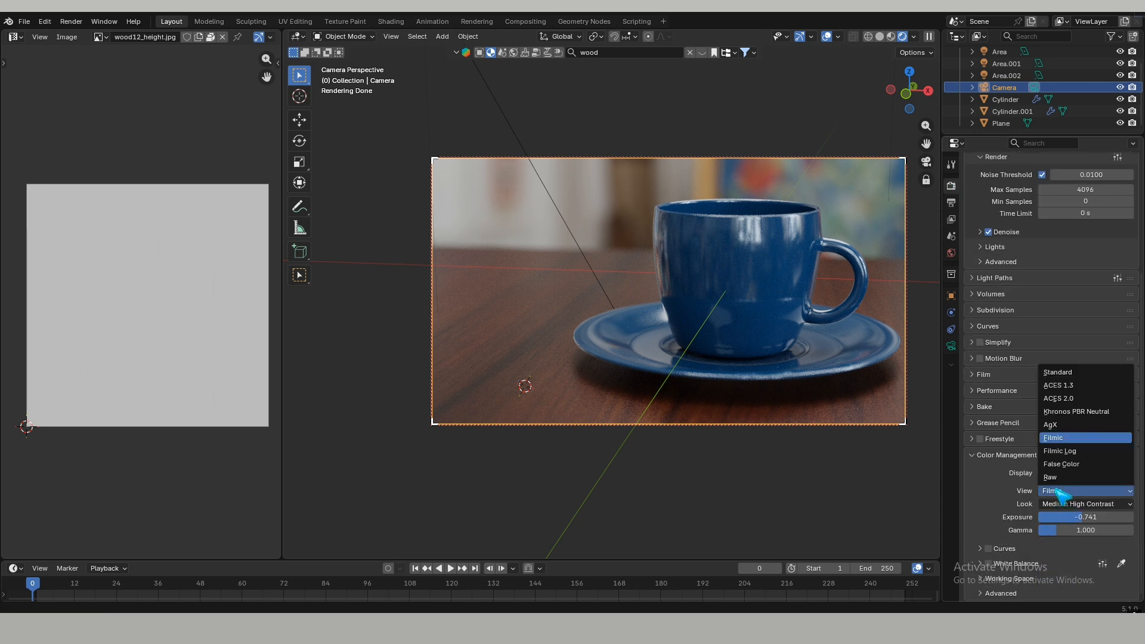
pyautogui.click(1051, 424)
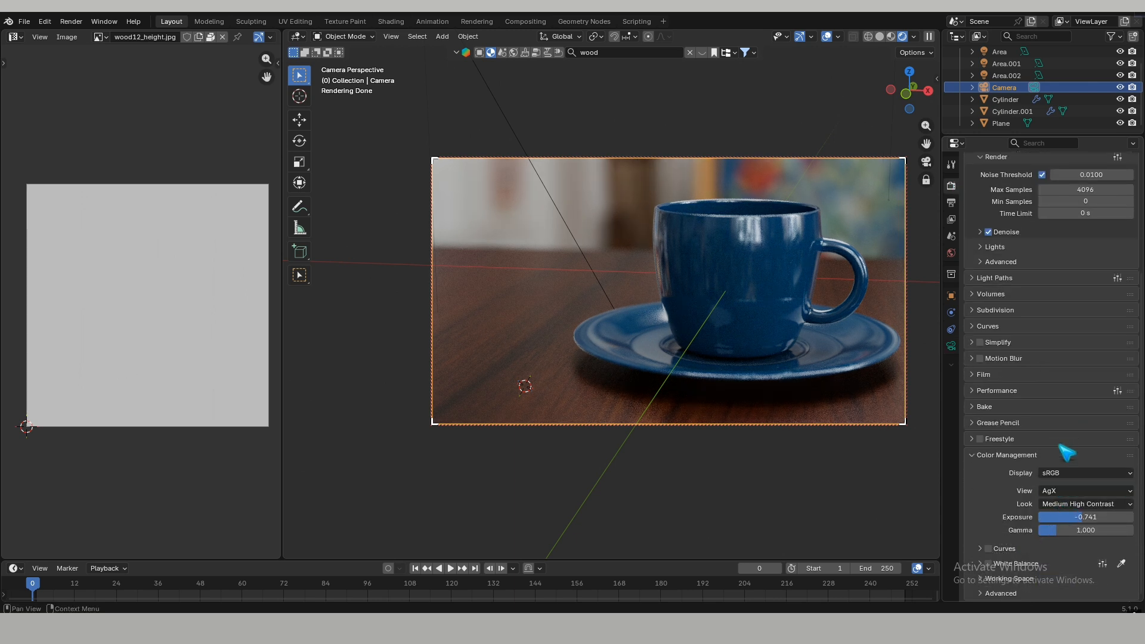
pyautogui.click(1086, 505)
pyautogui.click(1072, 435)
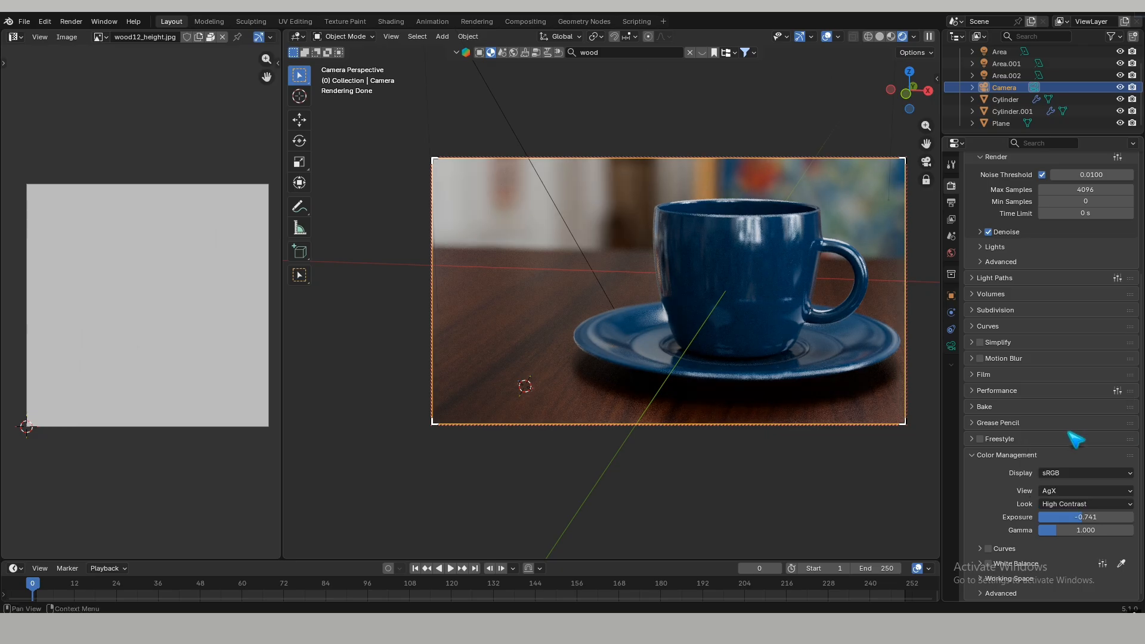
# - Set the strength of the Artist Workshop.001 world background to 5.9 and leave all objects deselected
pyautogui.click(952, 254)
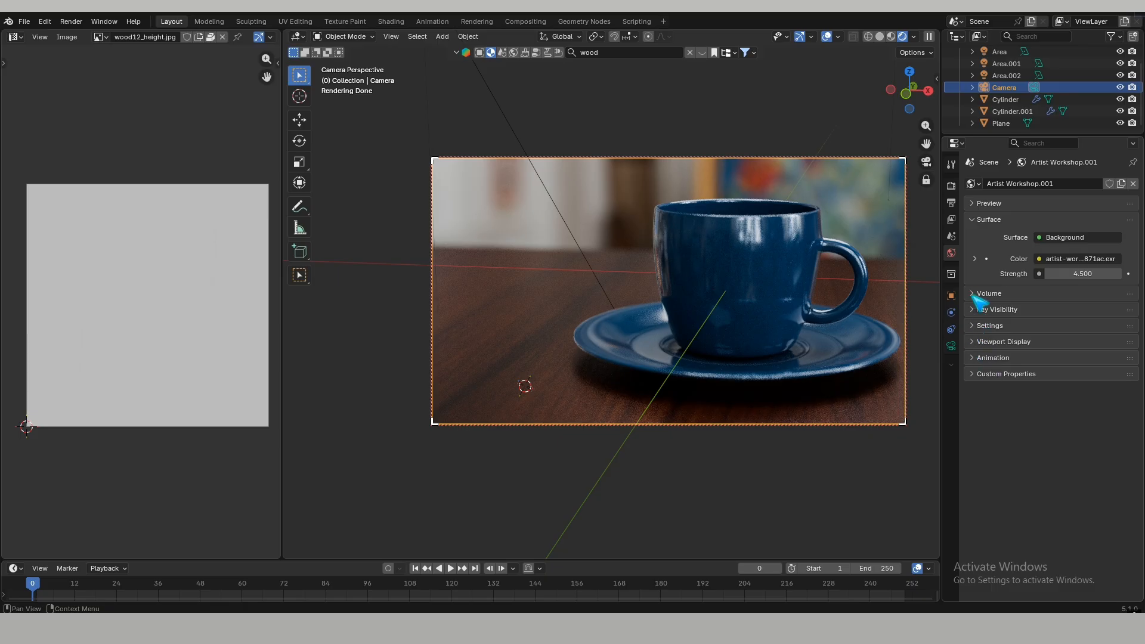
pyautogui.click(975, 258)
pyautogui.click(975, 259)
pyautogui.click(1090, 274)
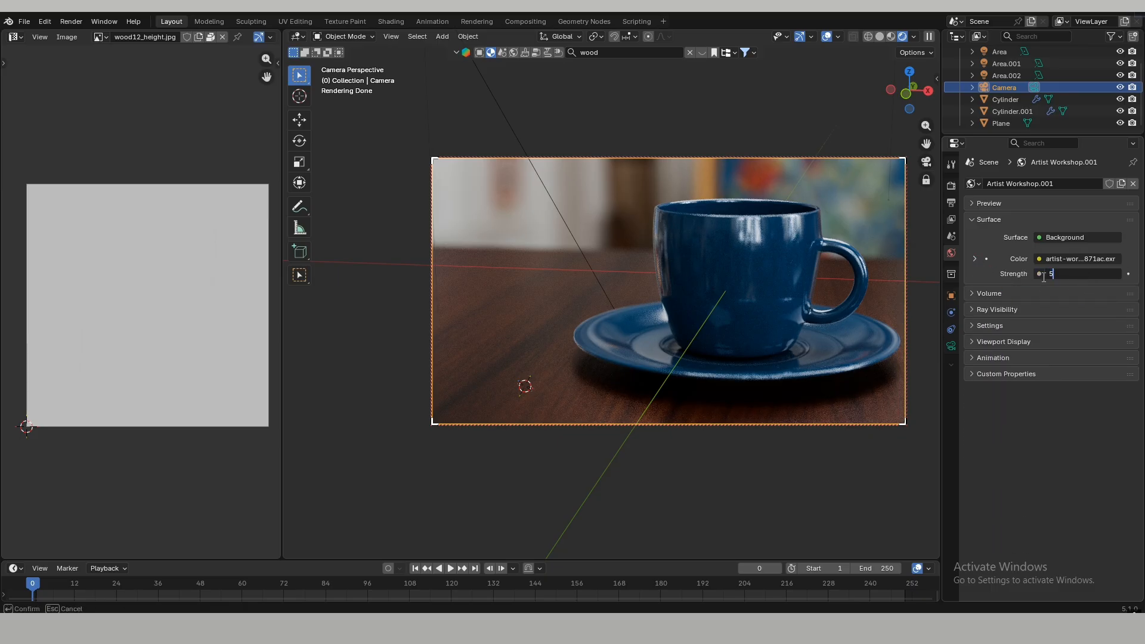
pyautogui.press('Return')
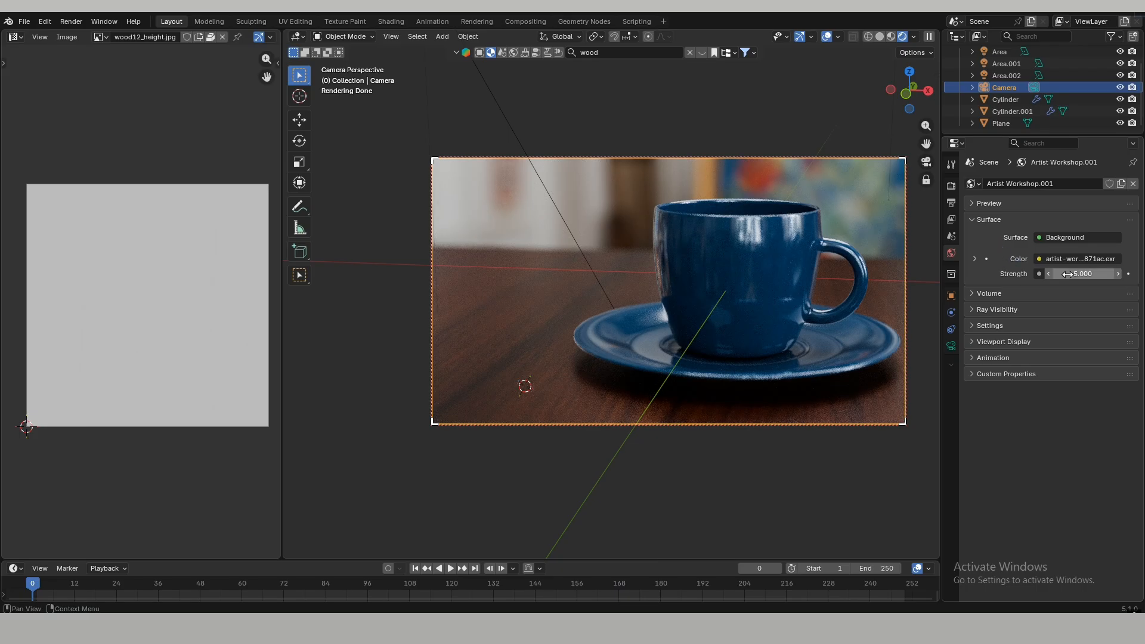
pyautogui.moveTo(1069, 274)
pyautogui.mouseDown()
pyautogui.moveTo(1115, 273)
pyautogui.moveTo(1083, 274)
pyautogui.mouseUp()
pyautogui.click(740, 471)
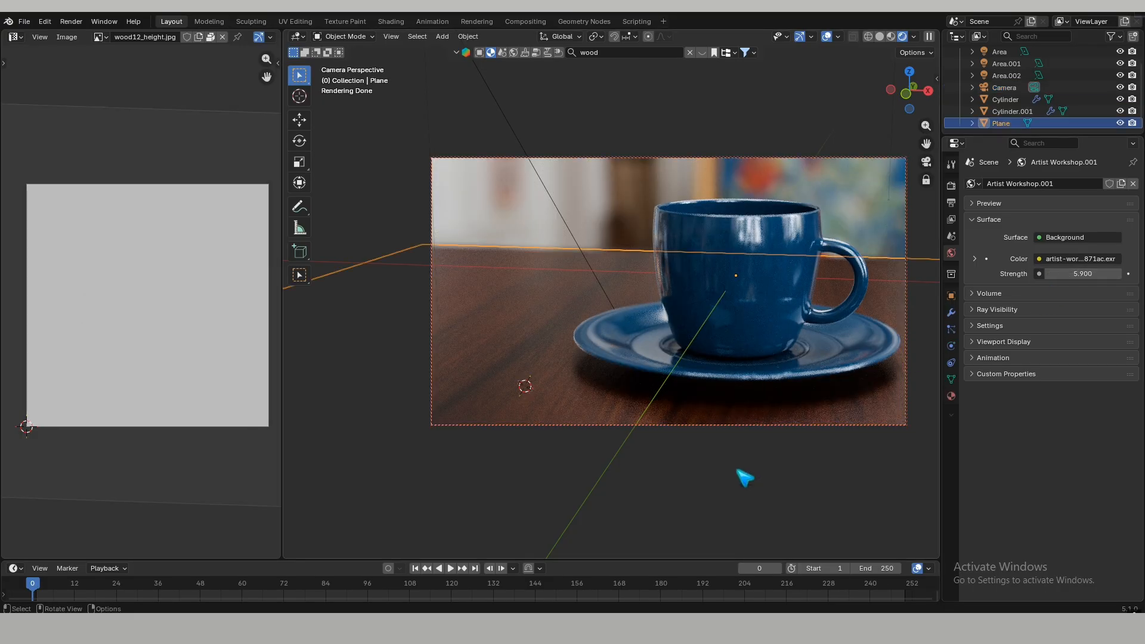
pyautogui.click(651, 130)
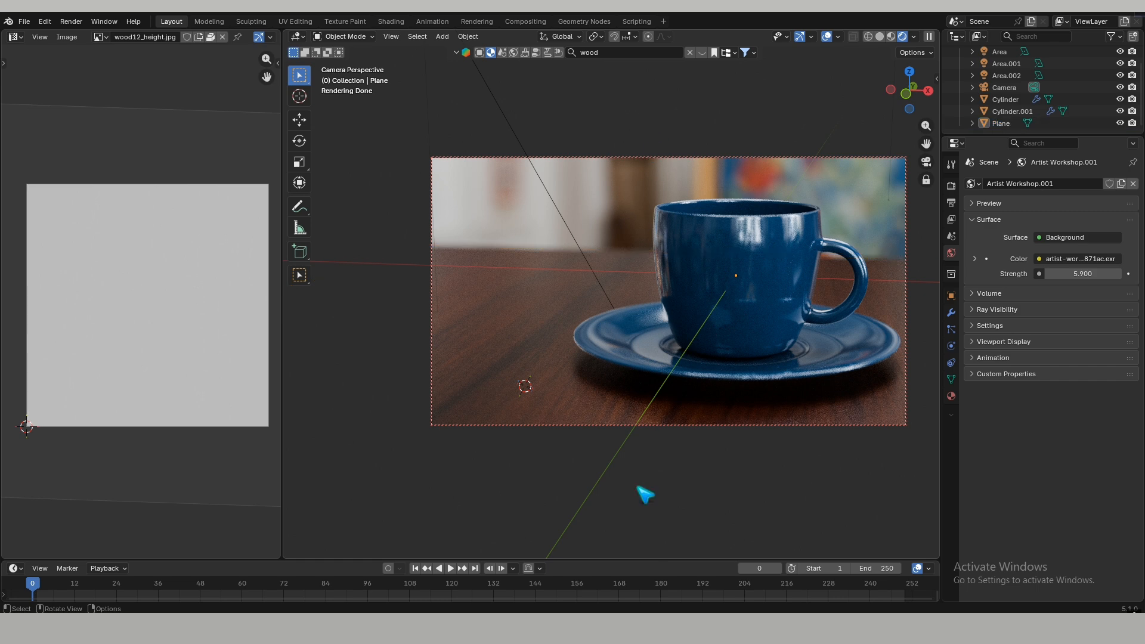